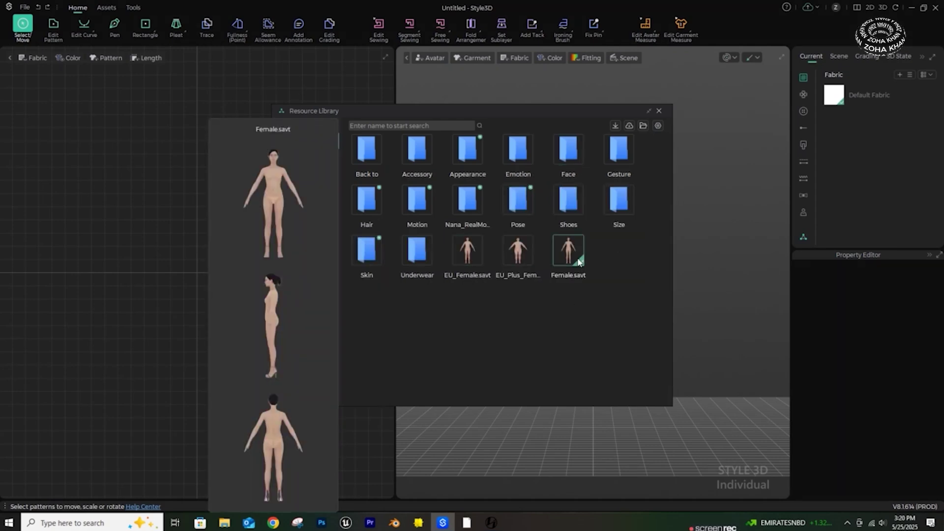
Step: Load the Female.savt avatar from the Resource Library with the Open load type and default translation, and close the library
double_click(578, 262)
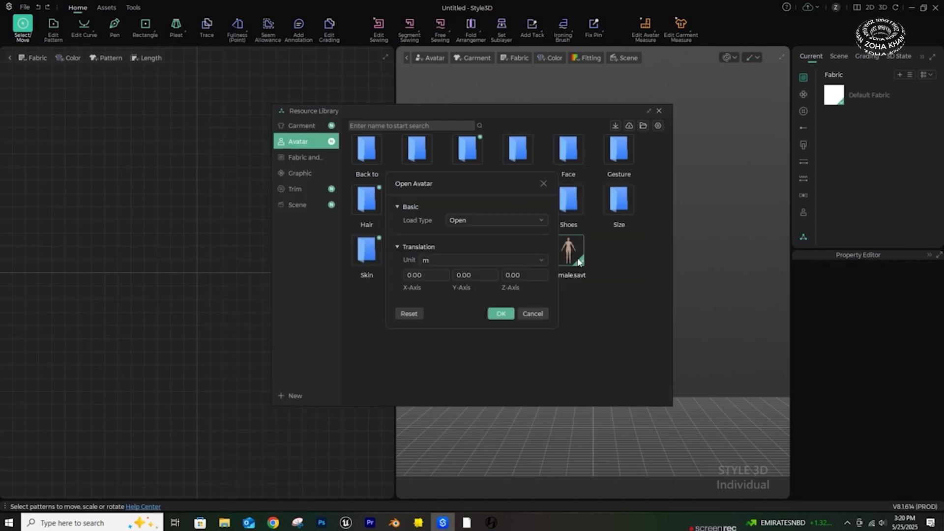
click(506, 316)
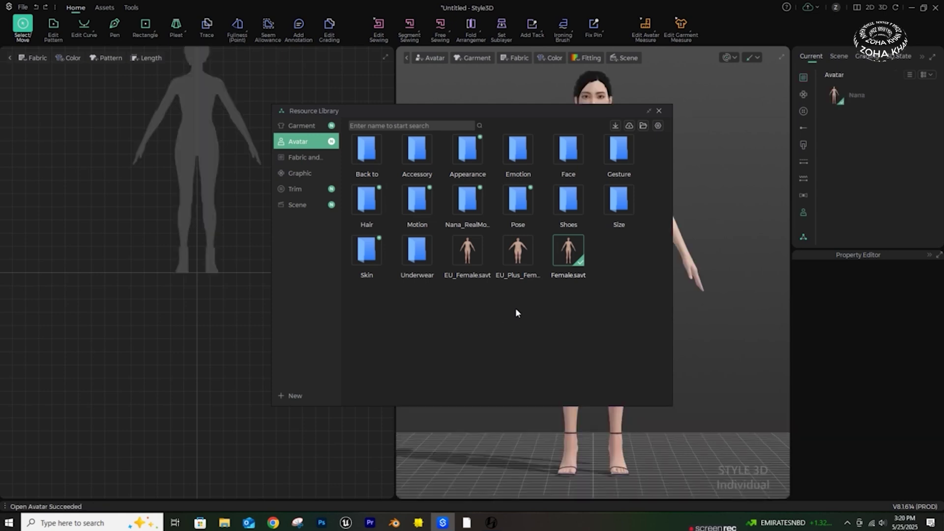
click(660, 112)
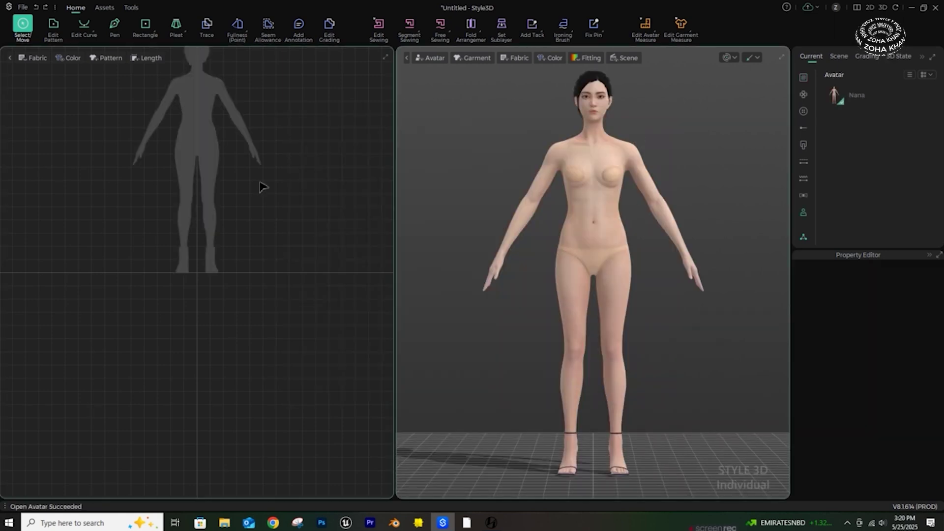
middle_drag(251, 169, 248, 262)
scroll(253, 251, down, 1)
scroll(249, 256, up, 3)
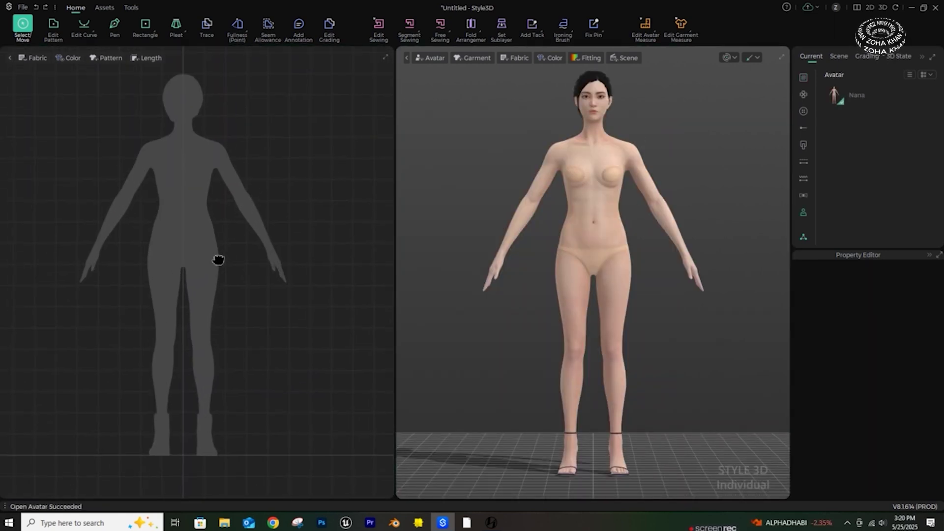
Step: Apply the Pilose hair.saa appearance from the avatar library's Appearance folder to the loaded avatar and close the library
click(804, 237)
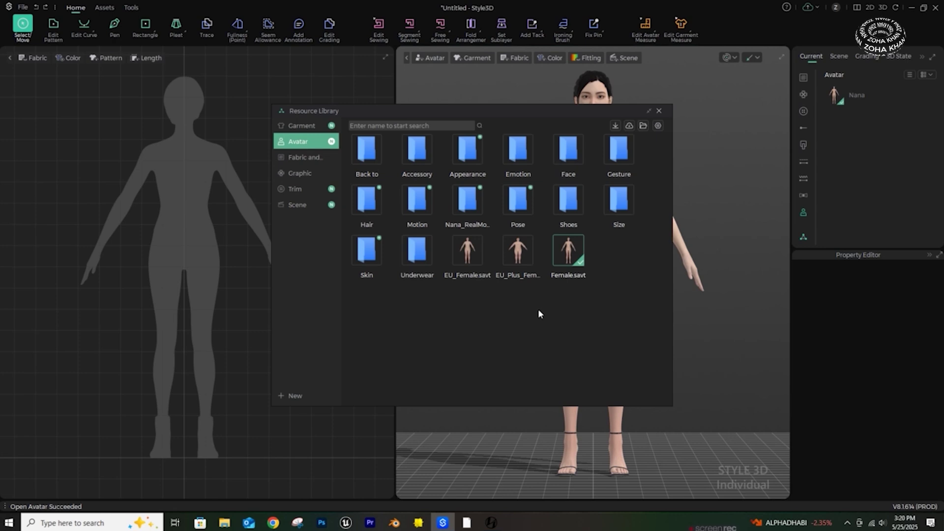
drag(482, 111, 286, 108)
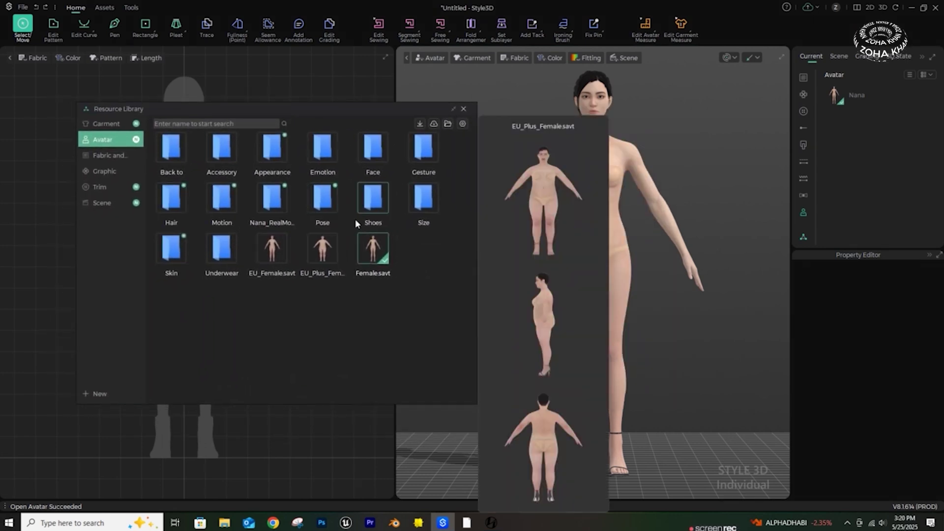
double_click(265, 156)
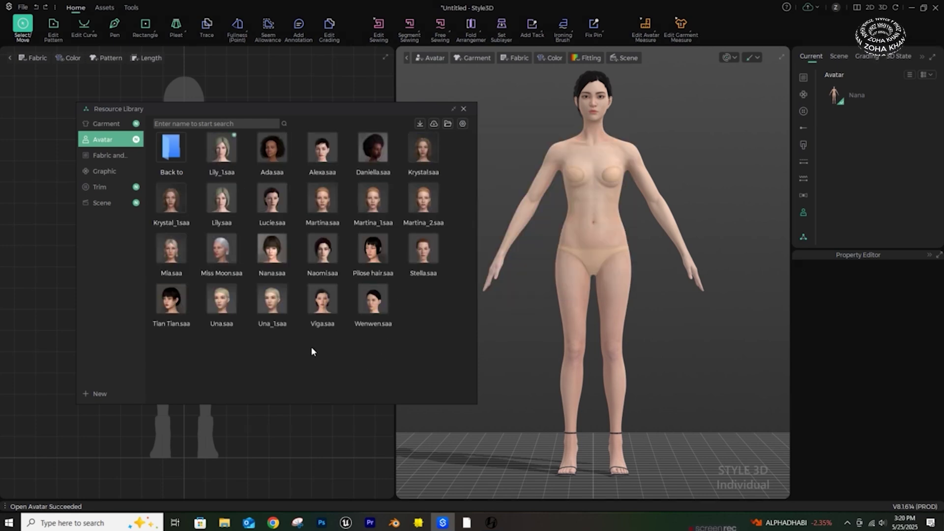
double_click(375, 256)
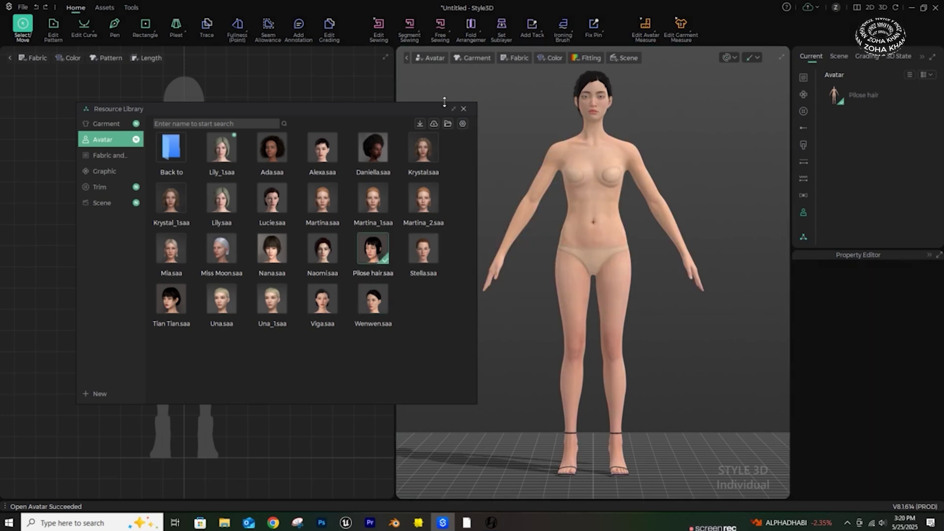
click(464, 109)
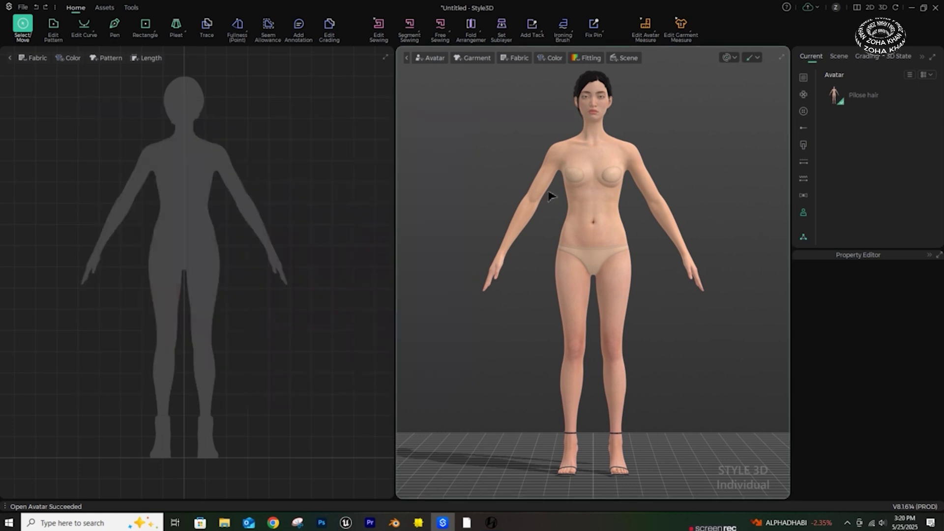
Step: Open the avatar for editing and look through its full-body, upper-body and lower-body size measurements
scroll(575, 202, up, 5)
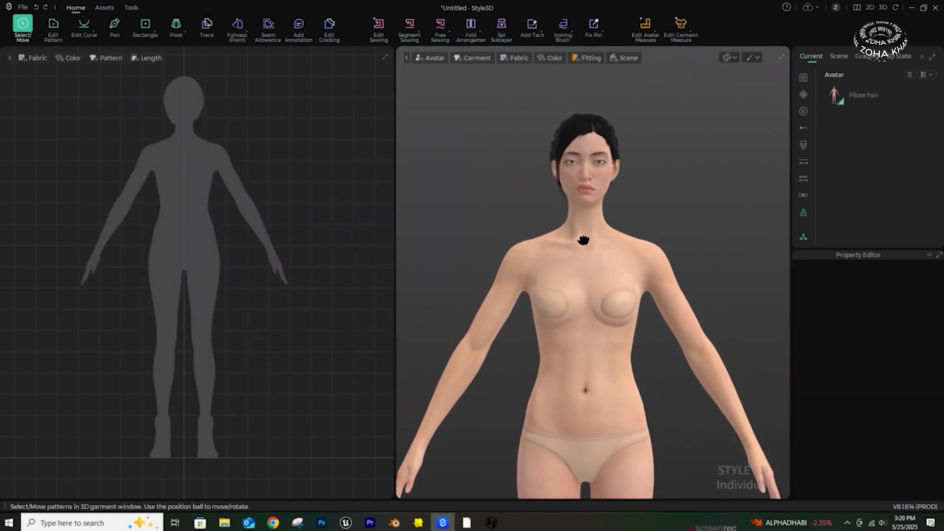
click(586, 183)
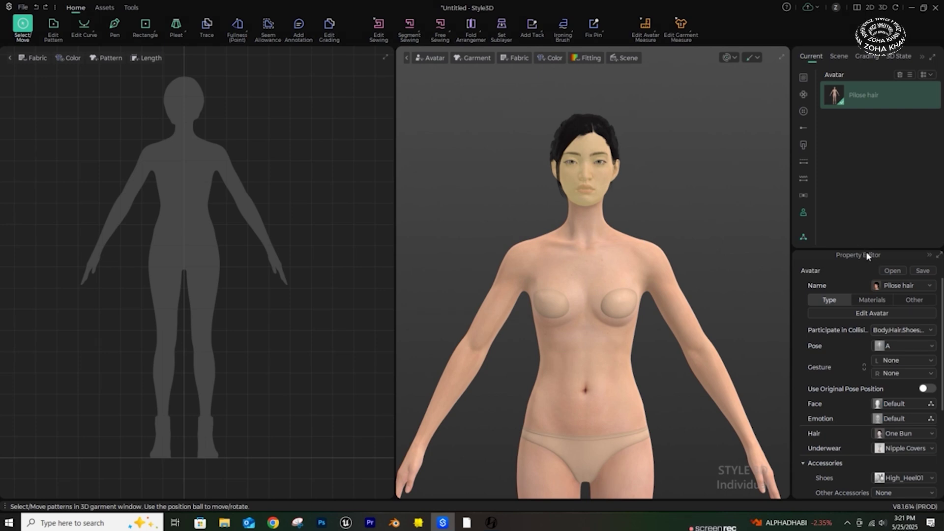
click(871, 314)
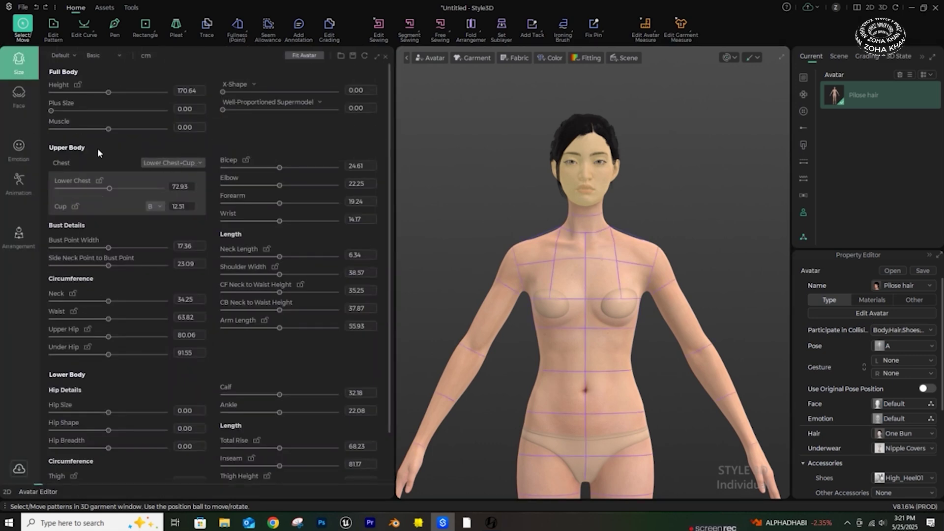
scroll(108, 155, down, 2)
scroll(290, 305, up, 2)
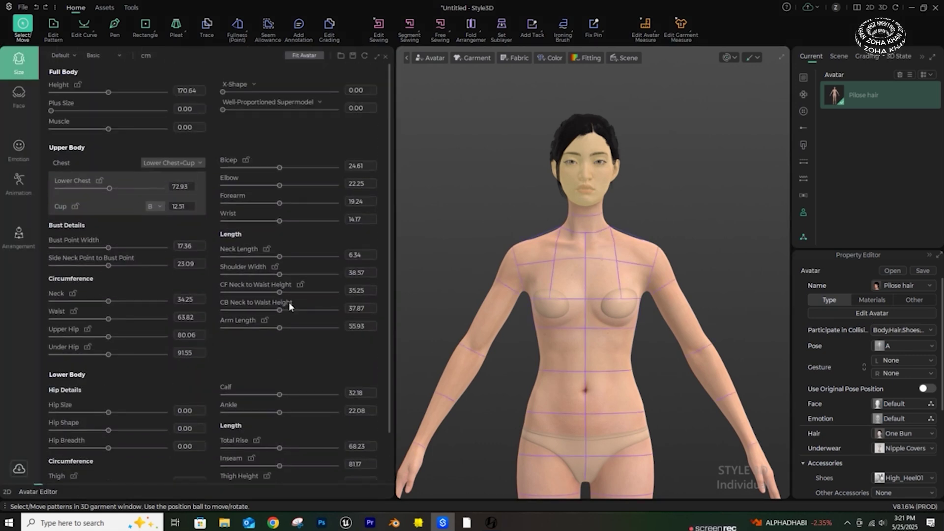
scroll(390, 156, down, 3)
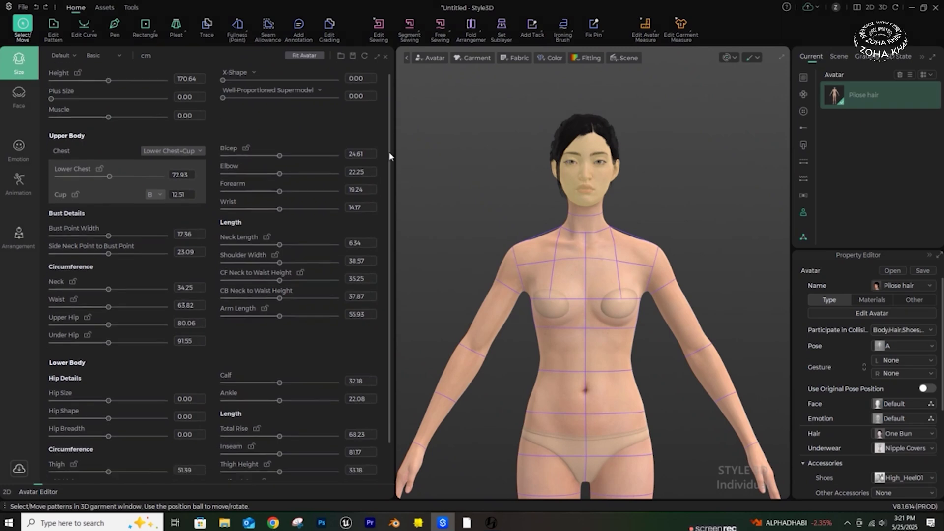
scroll(388, 167, up, 2)
scroll(382, 132, up, 1)
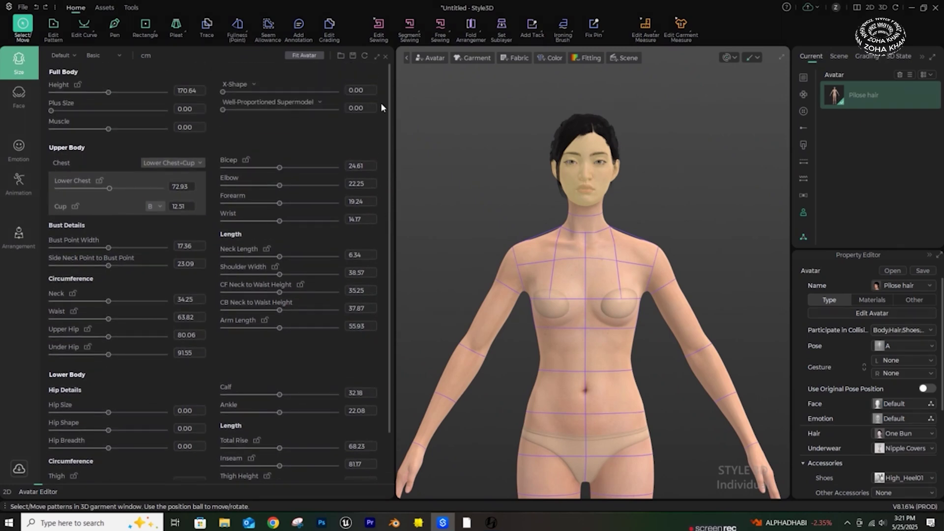
Step: Try changing the avatar's proportions to a height of 177.49 cm, lower chest of 74.19 cm and bust point width of 17.73 cm
drag(108, 93, 118, 93)
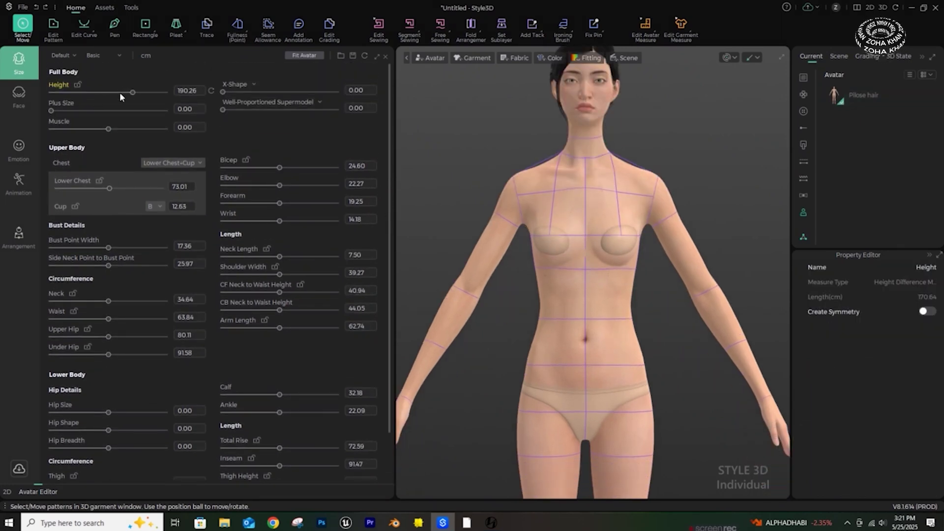
drag(110, 189, 128, 189)
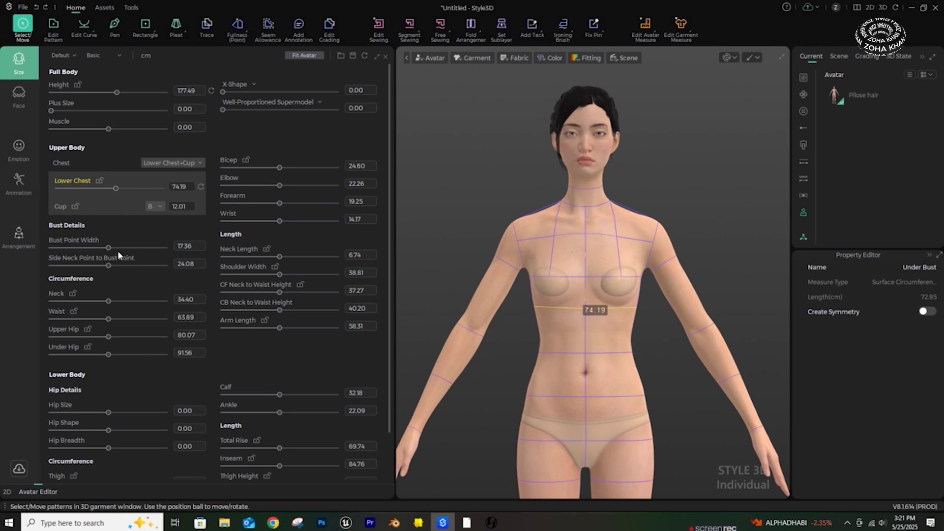
drag(109, 247, 114, 248)
Step: Try increasing the avatar's calf circumference to 33.49 cm while checking the lower legs
scroll(265, 308, down, 2)
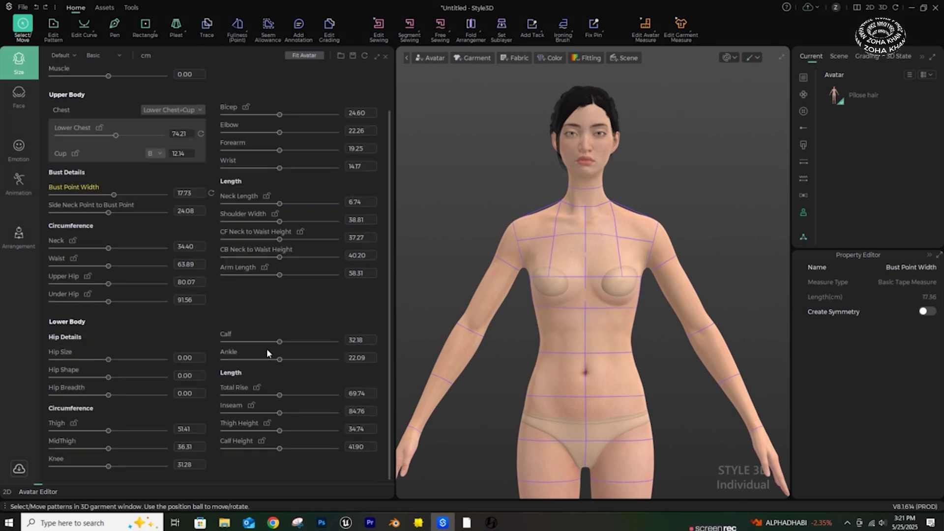
scroll(564, 431, up, 5)
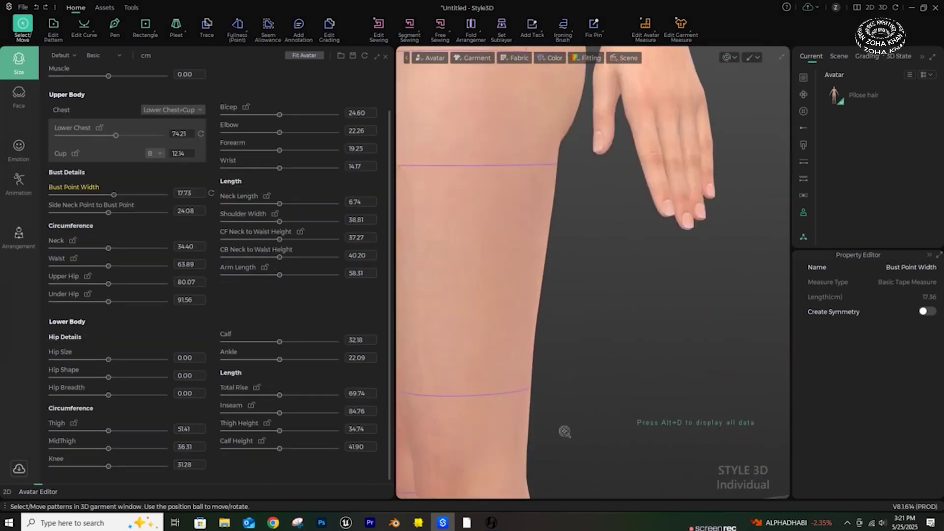
scroll(574, 421, up, 3)
scroll(576, 421, down, 5)
middle_drag(576, 421, 570, 136)
middle_drag(566, 306, 567, 213)
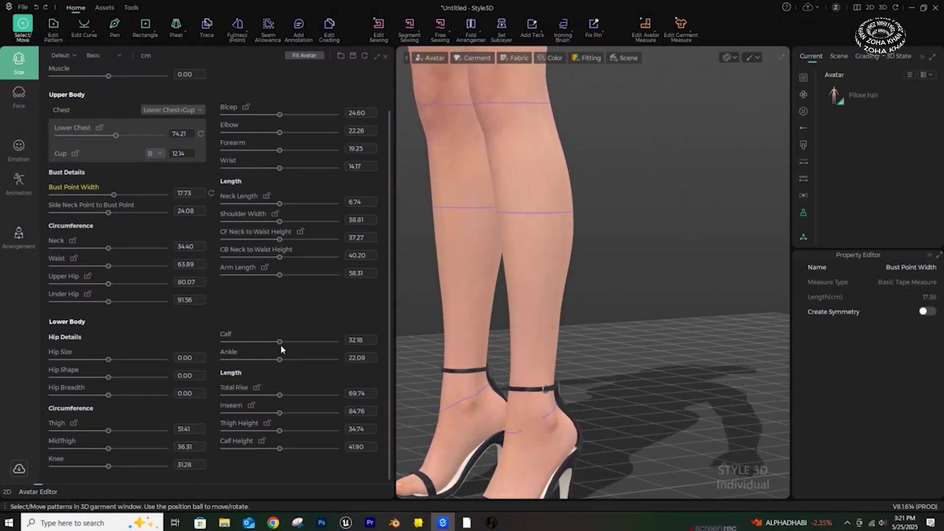
drag(279, 343, 295, 344)
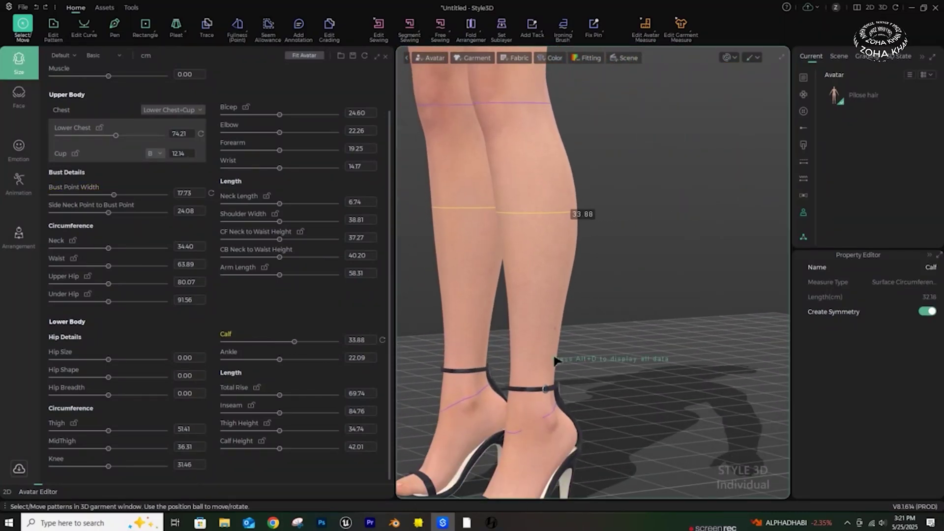
scroll(556, 361, down, 3)
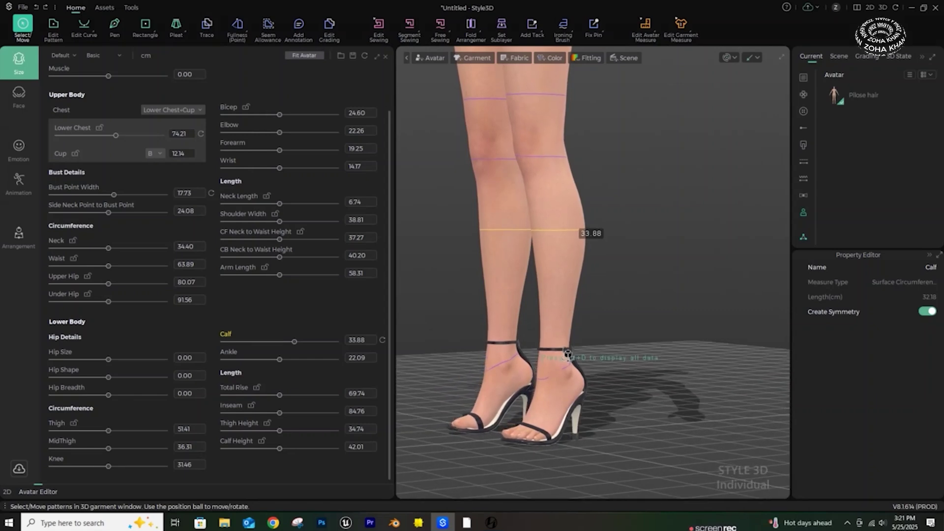
drag(294, 342, 291, 344)
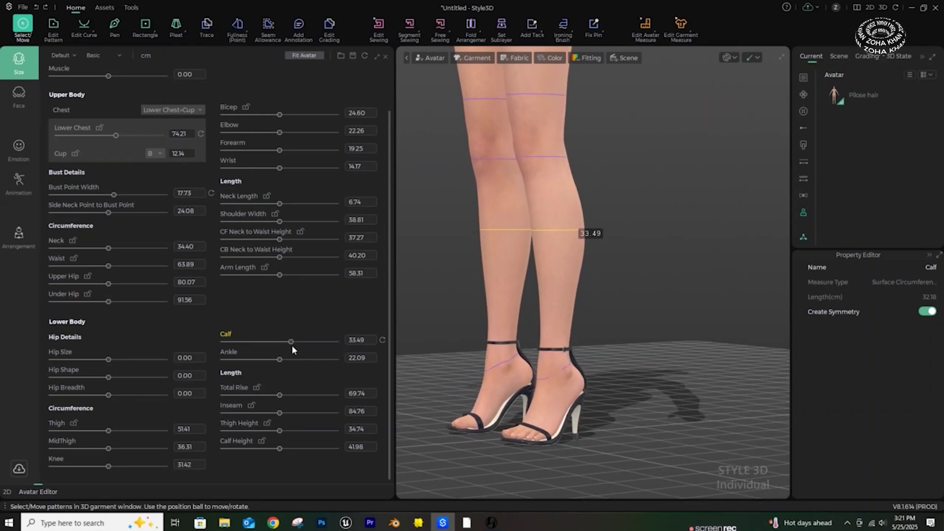
Step: Reset all of the avatar's size measurements to their defaults
scroll(288, 221, up, 3)
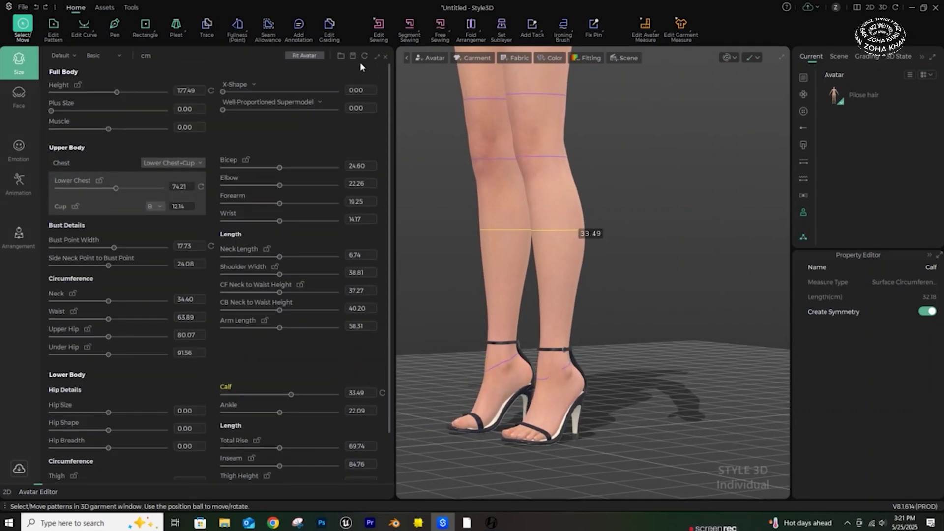
click(364, 56)
scroll(557, 236, down, 5)
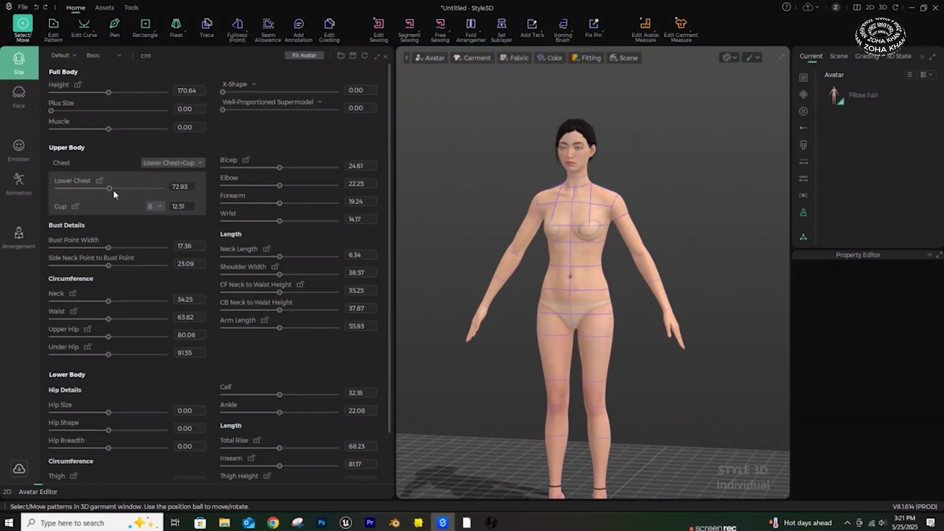
Step: Adjust the bust measurements: lower chest to about 73.34 cm, bust point width to 17.71 cm and side neck point to bust point to 22.88 cm
drag(111, 188, 112, 189)
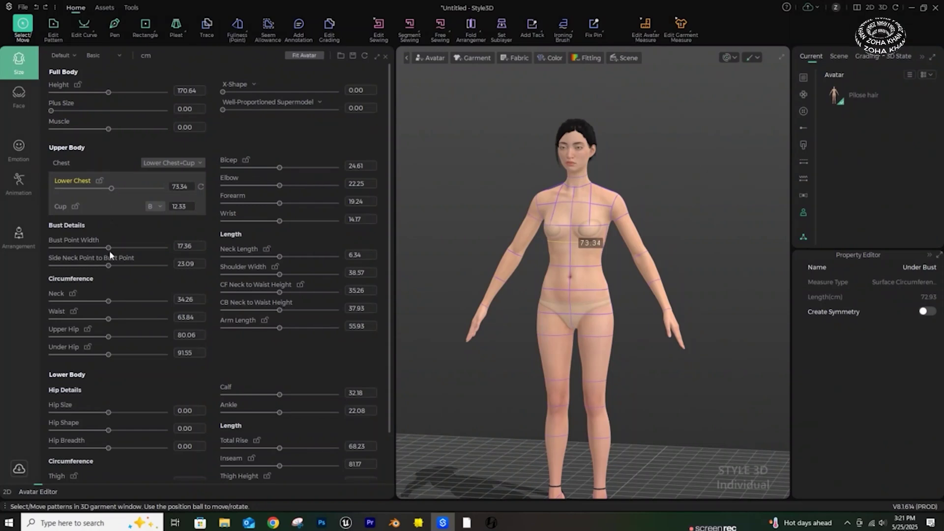
drag(106, 249, 102, 266)
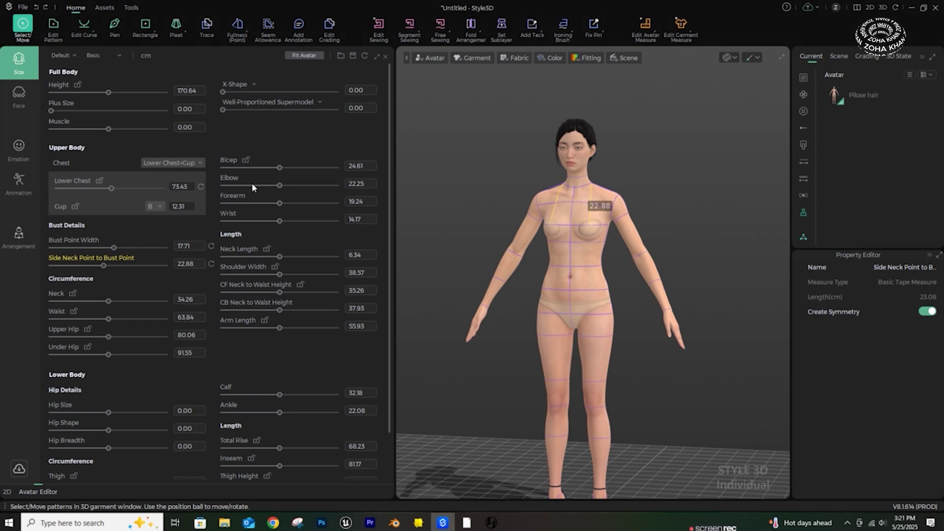
scroll(384, 195, down, 2)
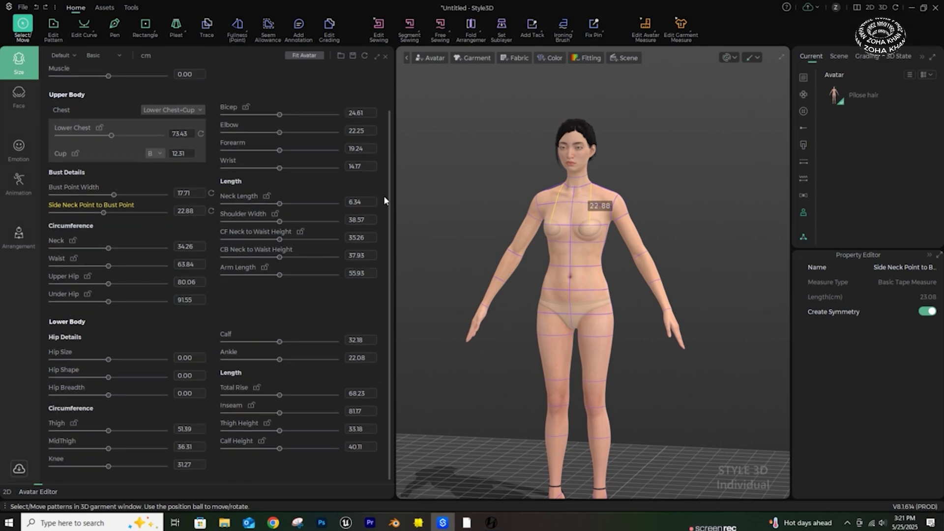
scroll(383, 196, up, 2)
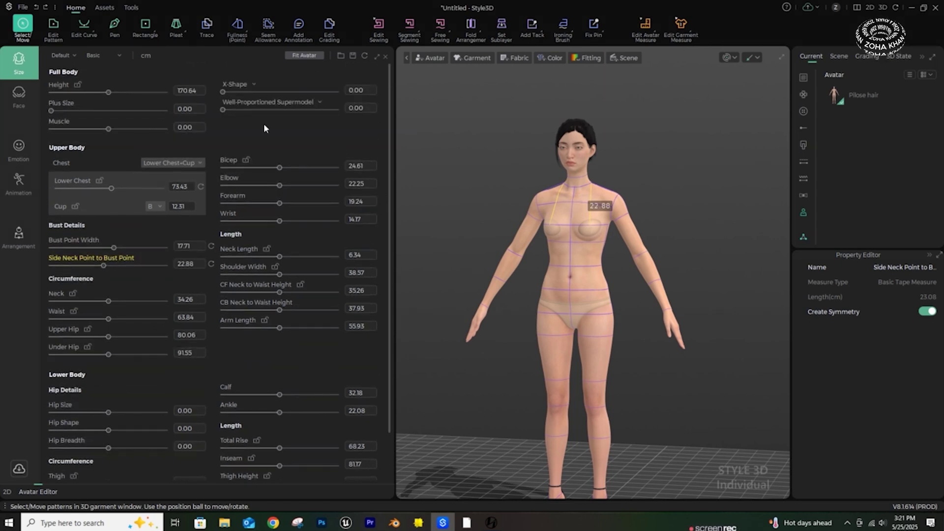
Step: Save the avatar's measurements over the existing .savtsz size file in folder 2 and load that file back onto the avatar
click(354, 56)
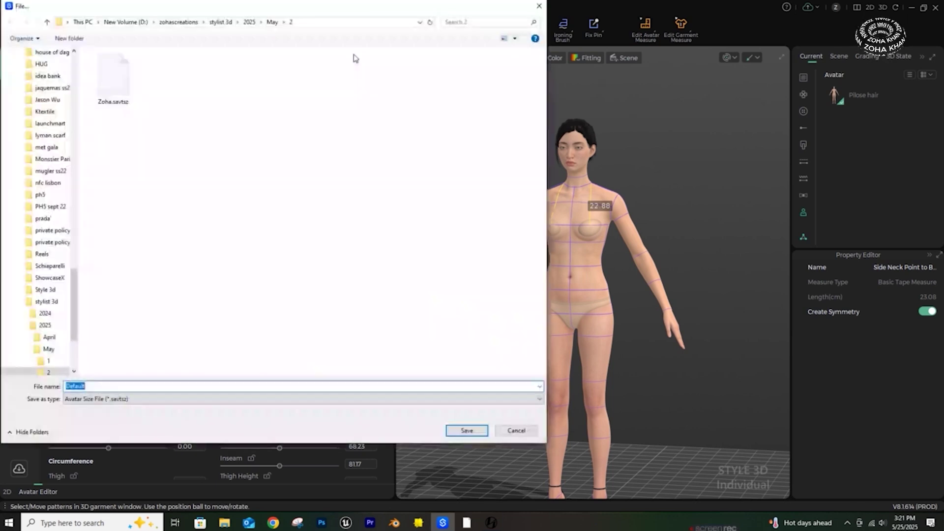
click(120, 81)
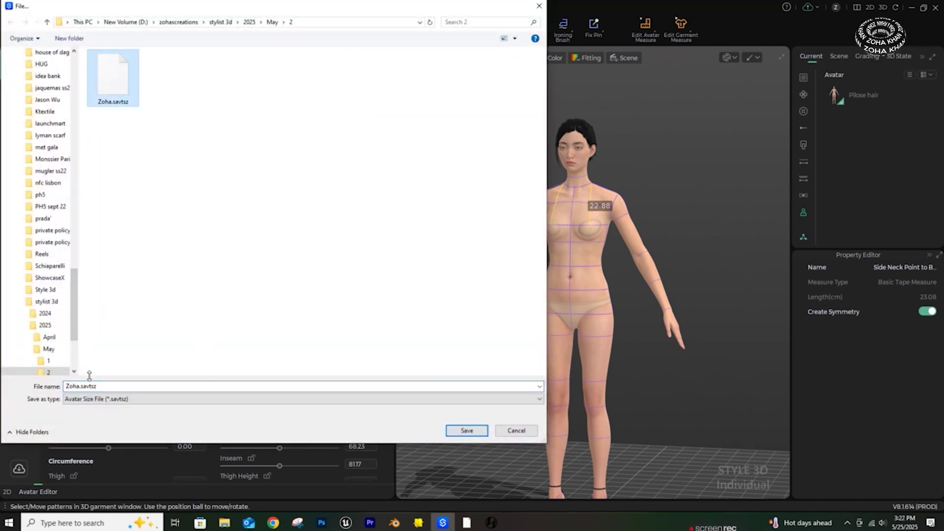
click(465, 431)
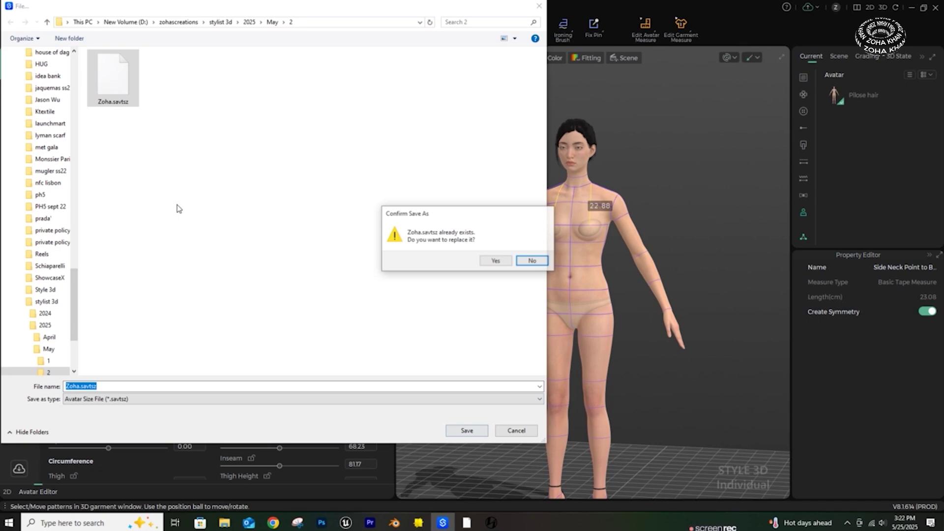
click(496, 261)
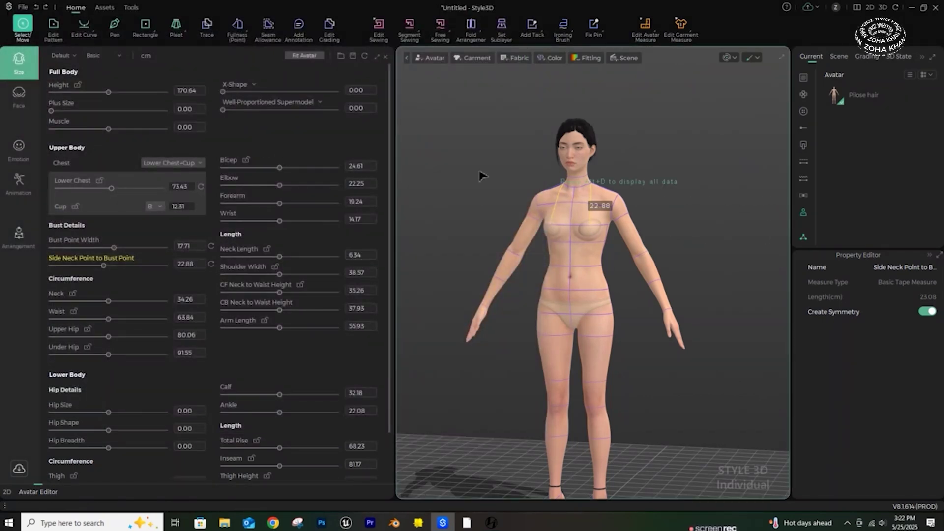
click(341, 56)
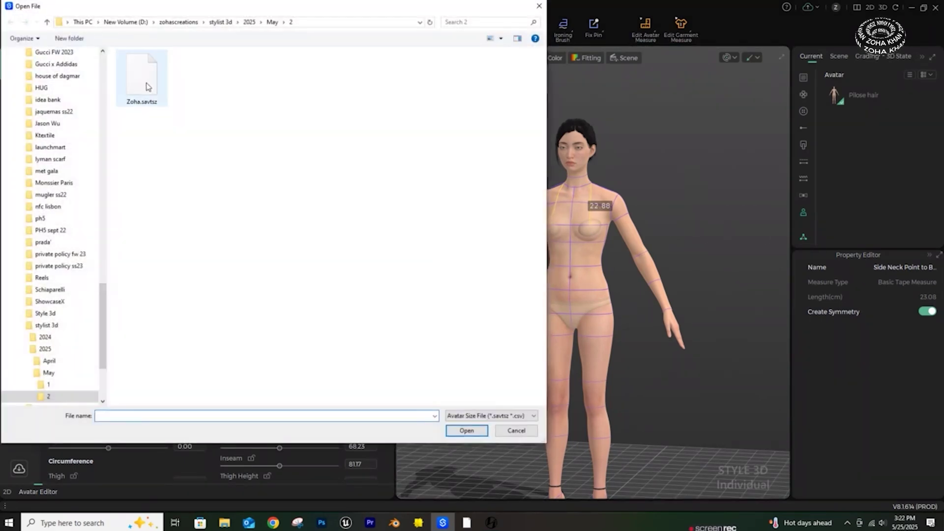
double_click(145, 90)
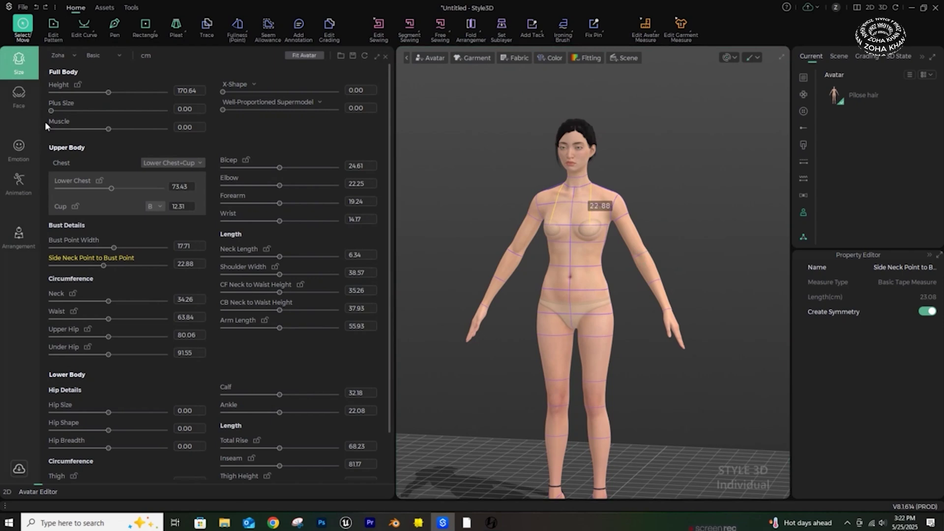
Step: Open the avatar's face settings and delete the previously saved custom face from the Face Library
click(20, 99)
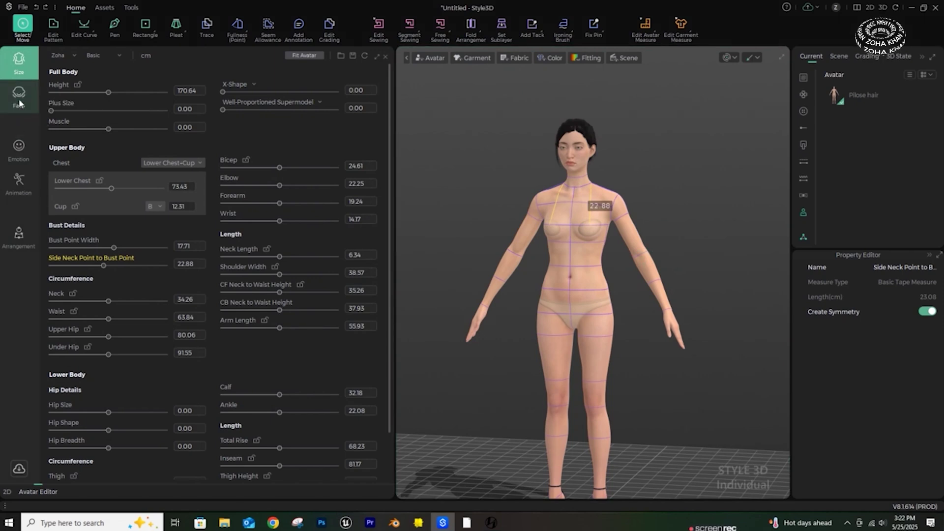
right_click(182, 94)
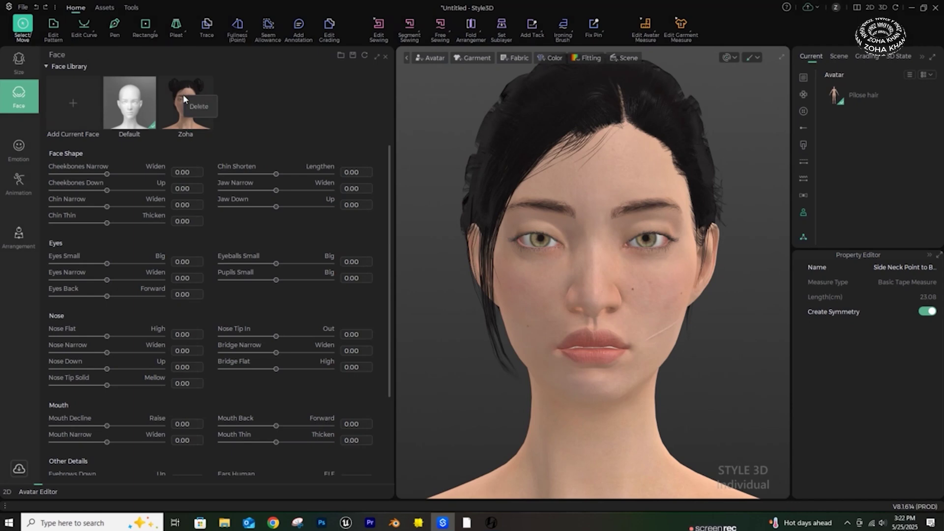
click(197, 107)
click(511, 300)
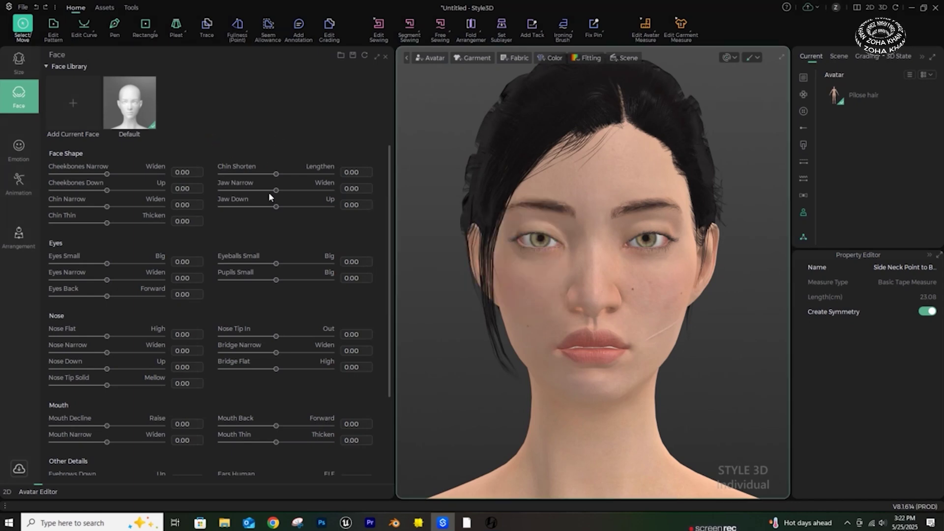
Step: Try widening the avatar's cheekbones to 0.10 and reset the face parameters to their defaults
scroll(621, 333, down, 3)
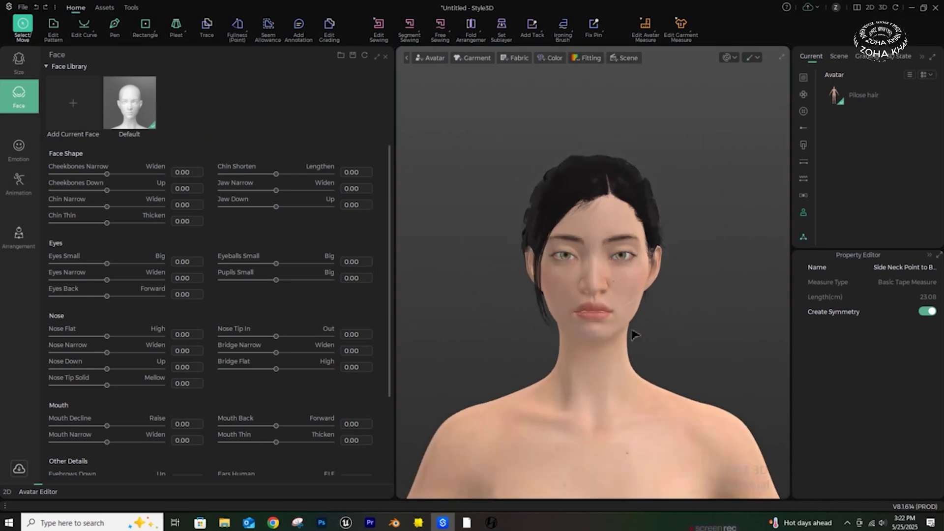
scroll(632, 333, up, 2)
right_drag(635, 334, 615, 328)
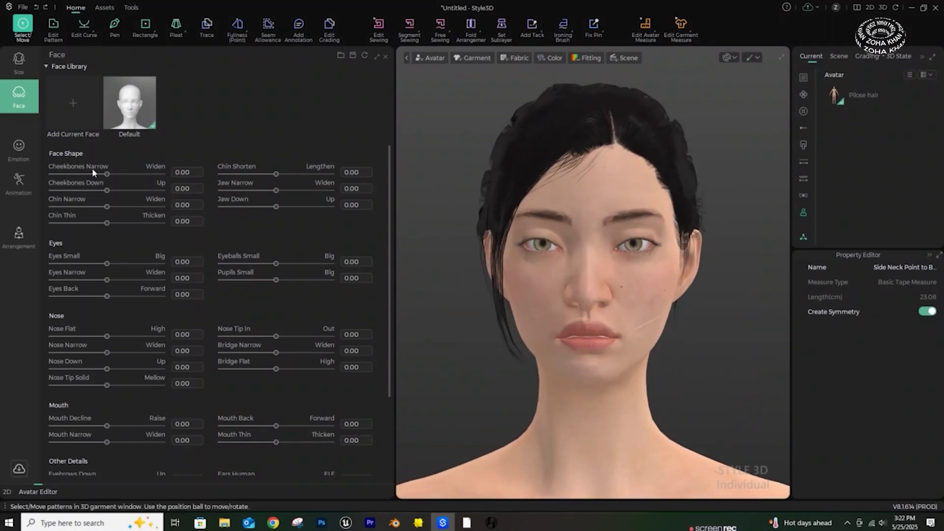
mouse_move(106, 174)
mouse_down()
mouse_move(132, 175)
mouse_move(113, 177)
mouse_up()
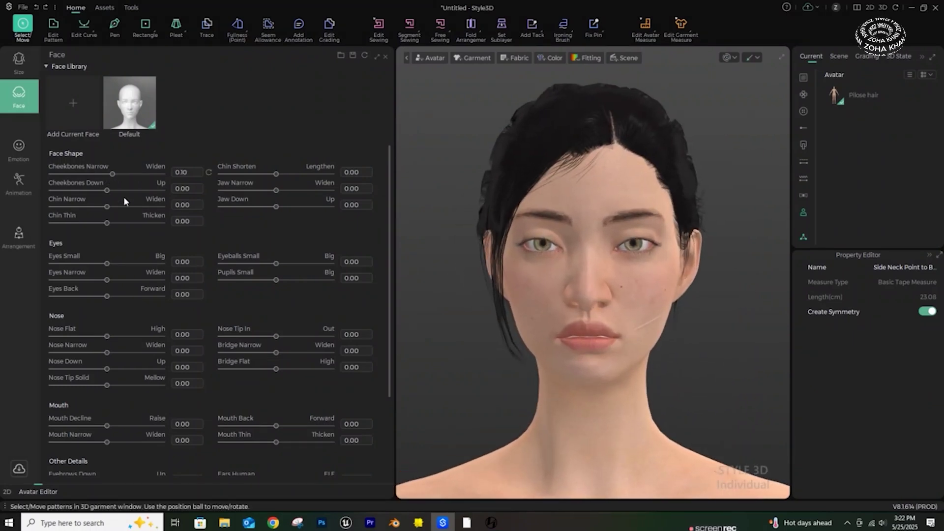
scroll(205, 356, down, 1)
scroll(204, 356, down, 1)
right_drag(615, 340, 624, 317)
click(365, 55)
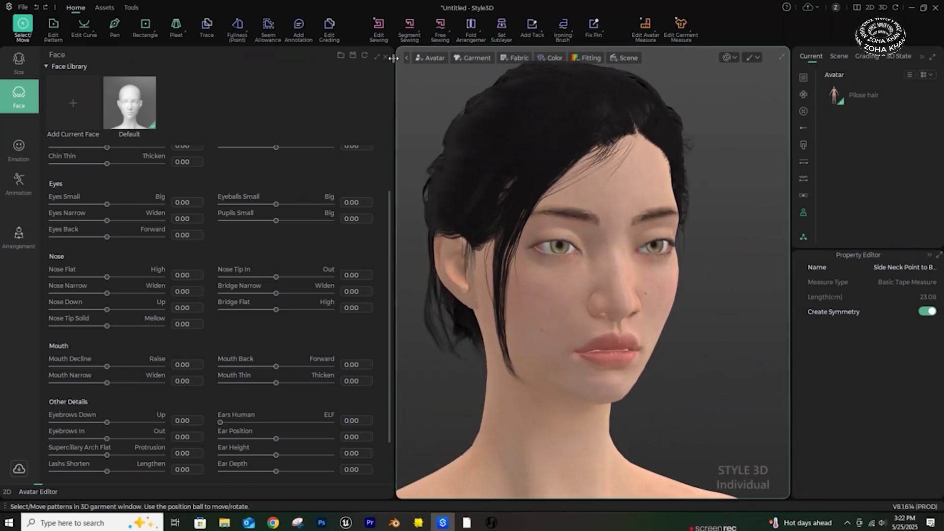
Step: Adjust the avatar's eyes: eye size 0.11, eye width -0.14, eyeball size 0.13 and pupil size 0.19
scroll(303, 186, up, 1)
scroll(303, 186, down, 1)
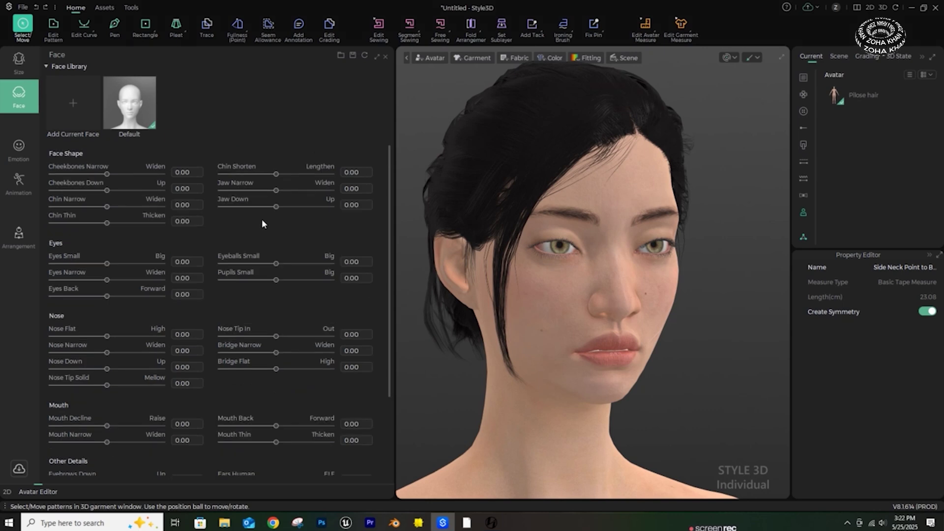
scroll(585, 268, down, 5)
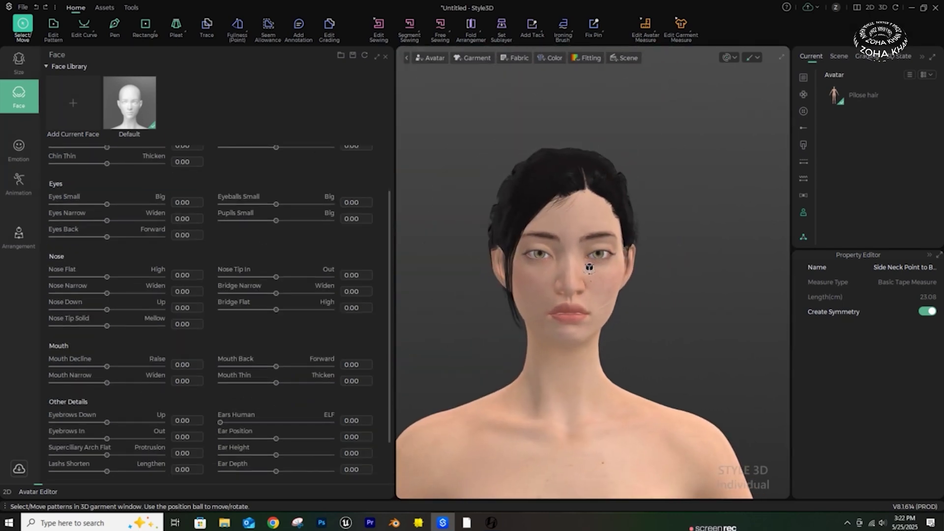
scroll(590, 268, up, 5)
right_drag(594, 268, 560, 290)
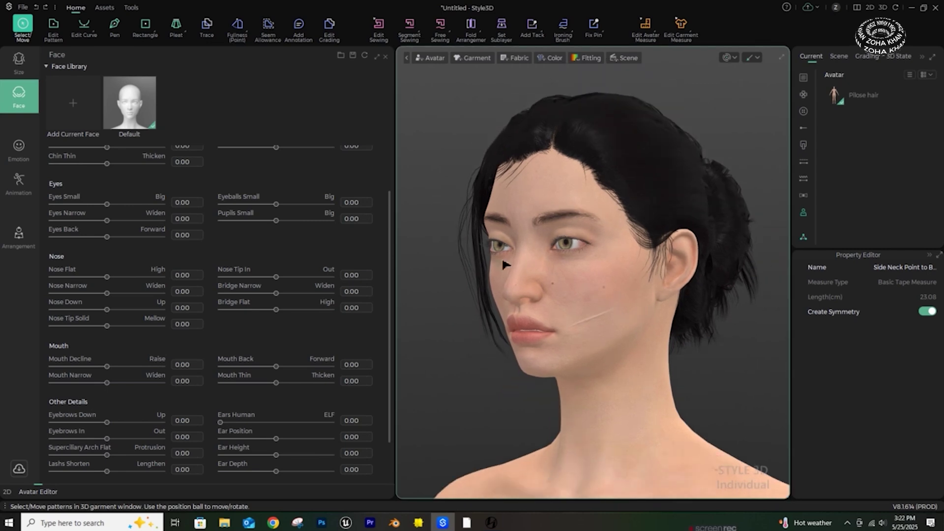
scroll(164, 236, up, 1)
drag(106, 234, 101, 251)
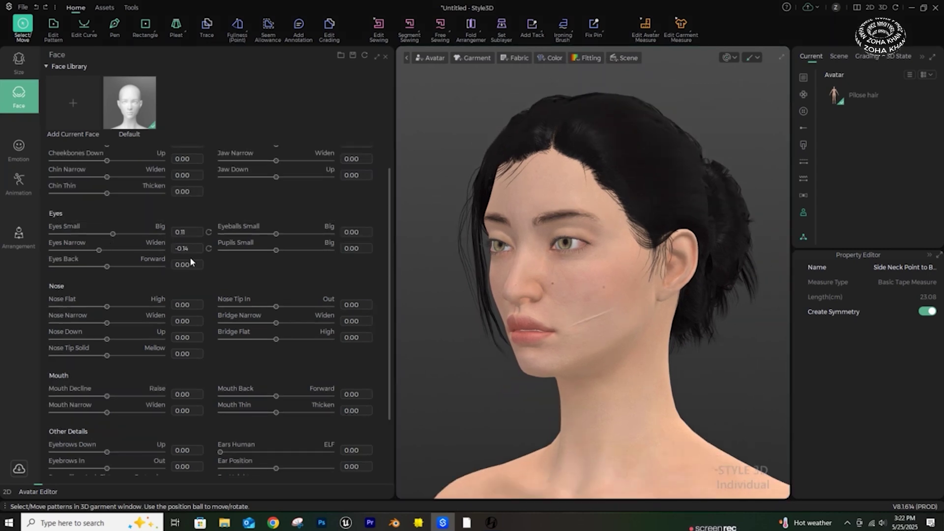
drag(279, 234, 285, 250)
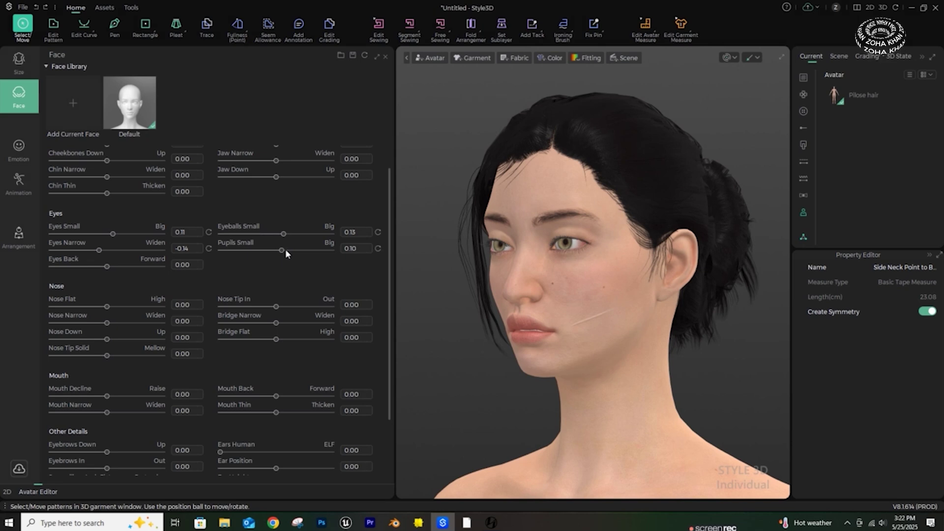
Step: Reshape the avatar's nose: nose width -0.02, bridge width -0.47 and bridge height -0.32, checking the face from several angles
scroll(126, 343, down, 1)
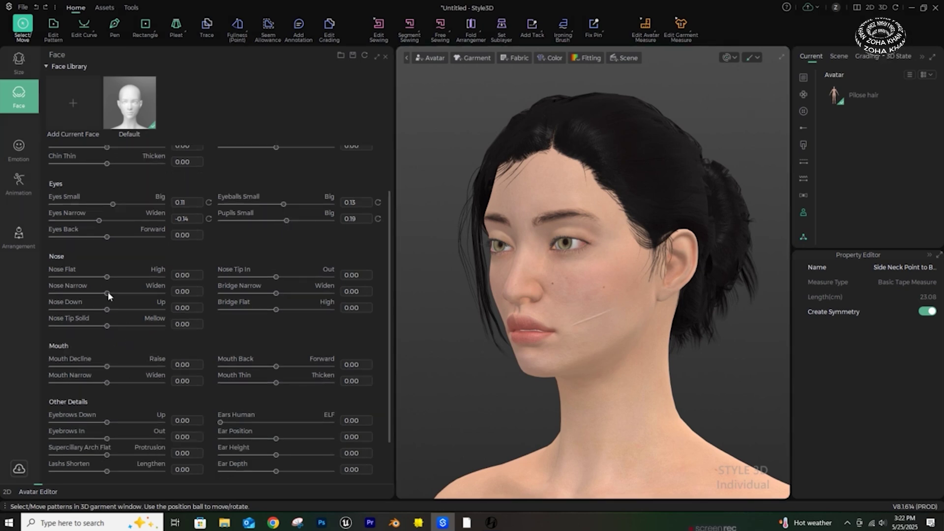
mouse_move(108, 293)
mouse_down()
mouse_move(120, 294)
mouse_move(105, 293)
mouse_up()
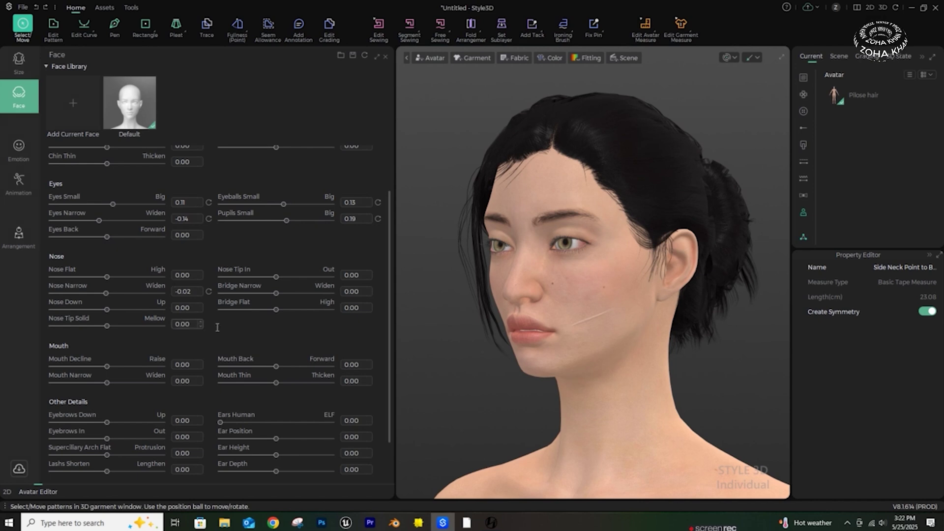
right_drag(546, 322, 510, 305)
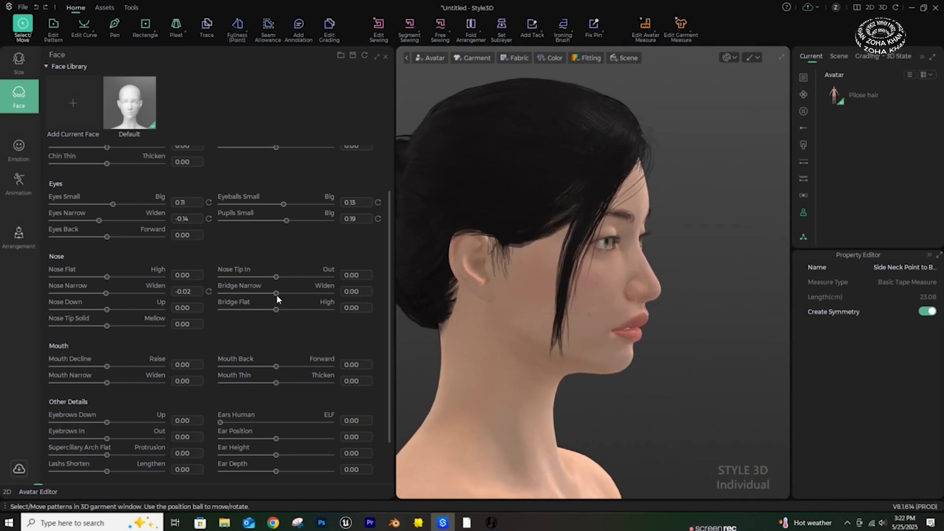
drag(276, 293, 259, 312)
right_drag(634, 303, 665, 264)
scroll(542, 304, down, 3)
scroll(582, 261, up, 5)
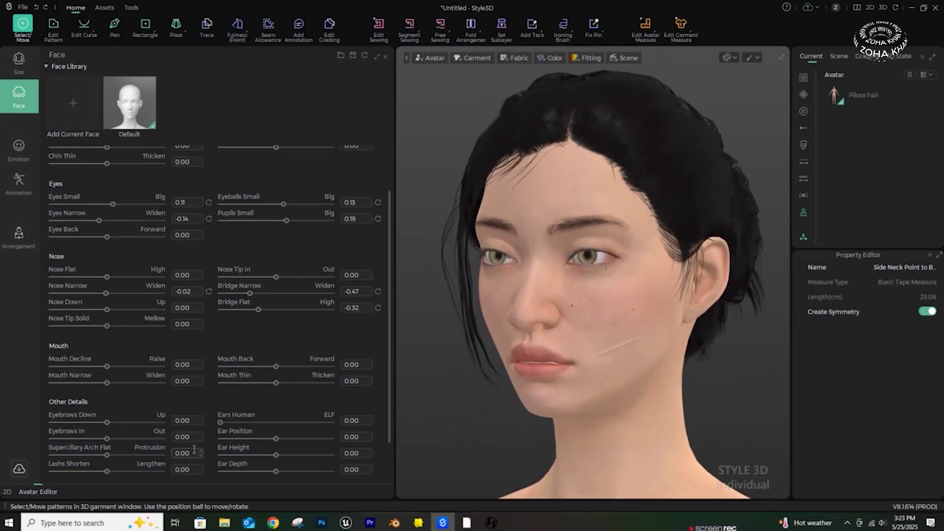
Step: Raise the avatar's eyebrows to 0.25 and bring them inward to -0.11
scroll(114, 423, down, 3)
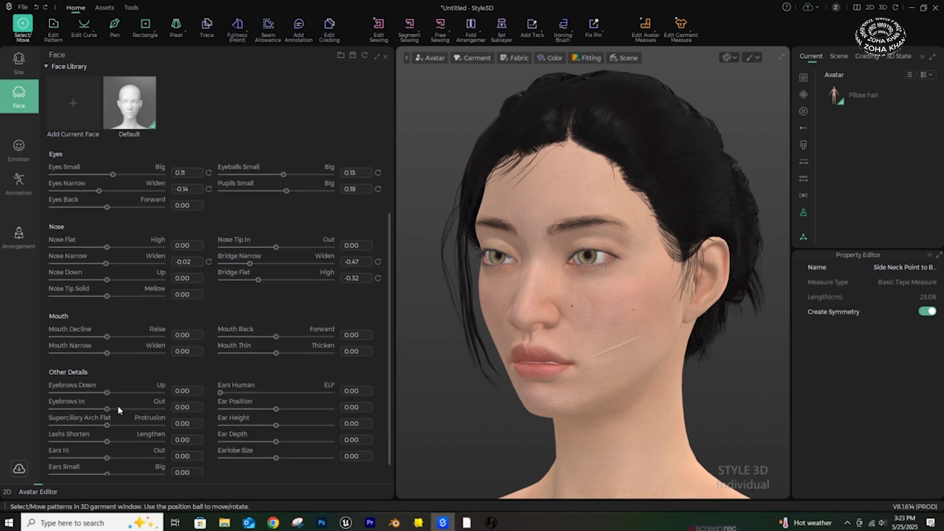
right_drag(450, 374, 465, 377)
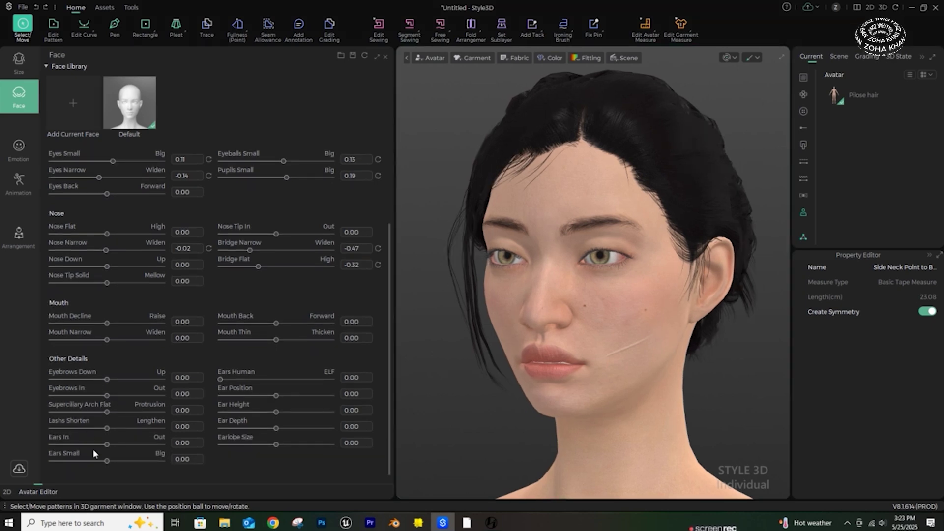
drag(108, 394, 120, 377)
right_drag(442, 368, 523, 378)
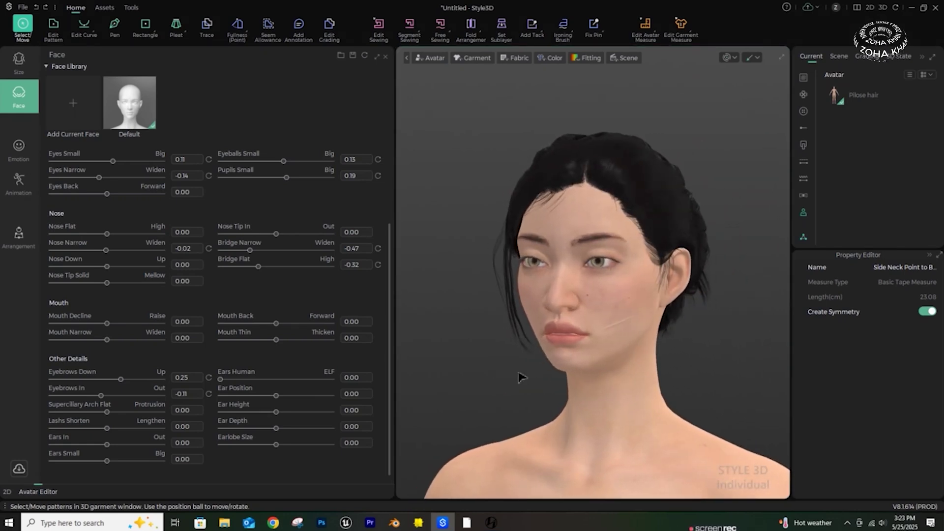
Step: Add the current face to the Face Library, entering the creator's first name as the avatar face name
click(71, 104)
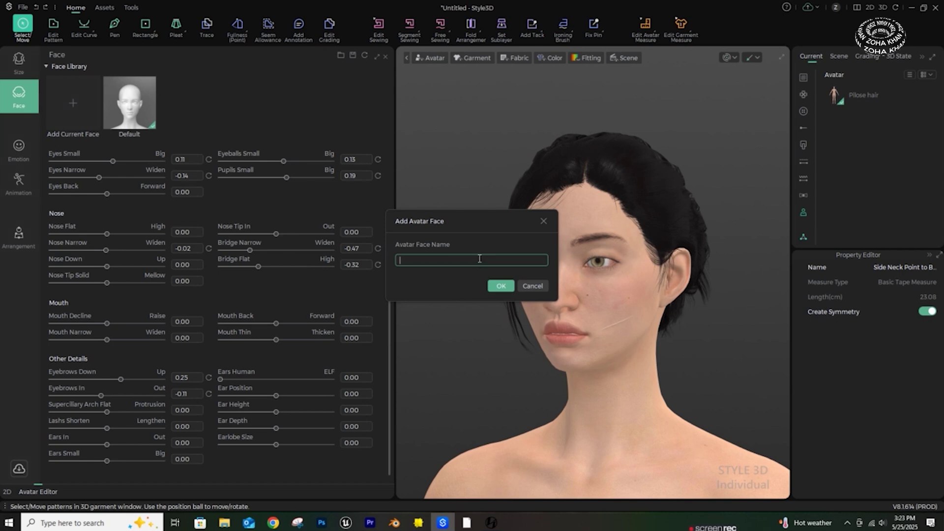
text(Zoha)
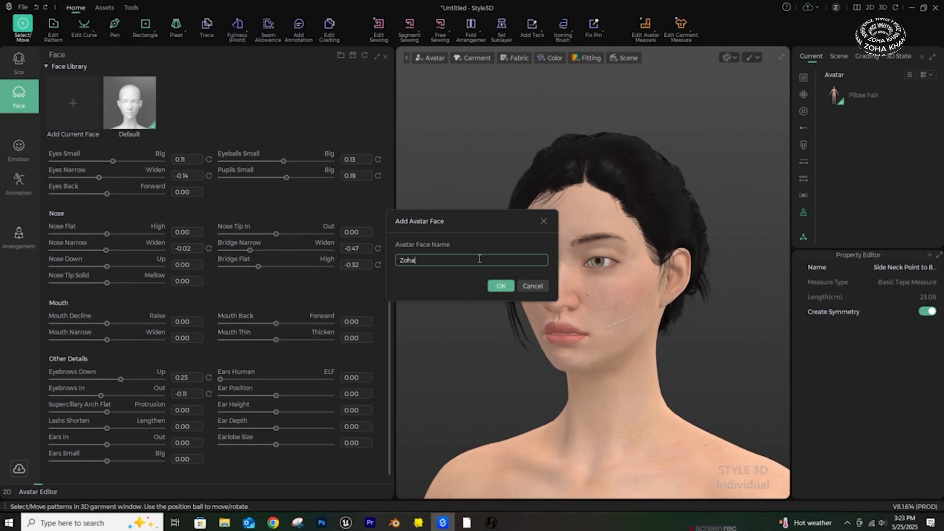
click(499, 286)
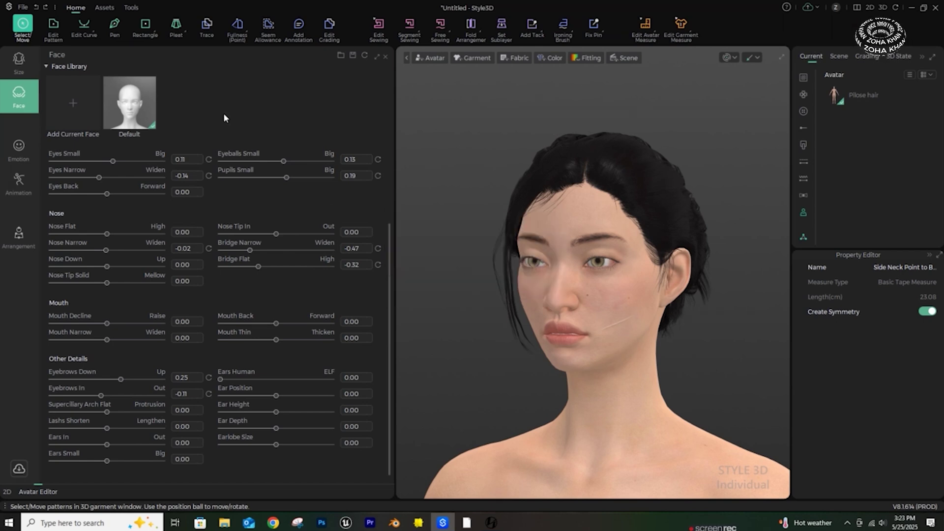
Step: Switch the avatar to the Default face and back to the saved custom face, and close the Avatar Editor
click(134, 123)
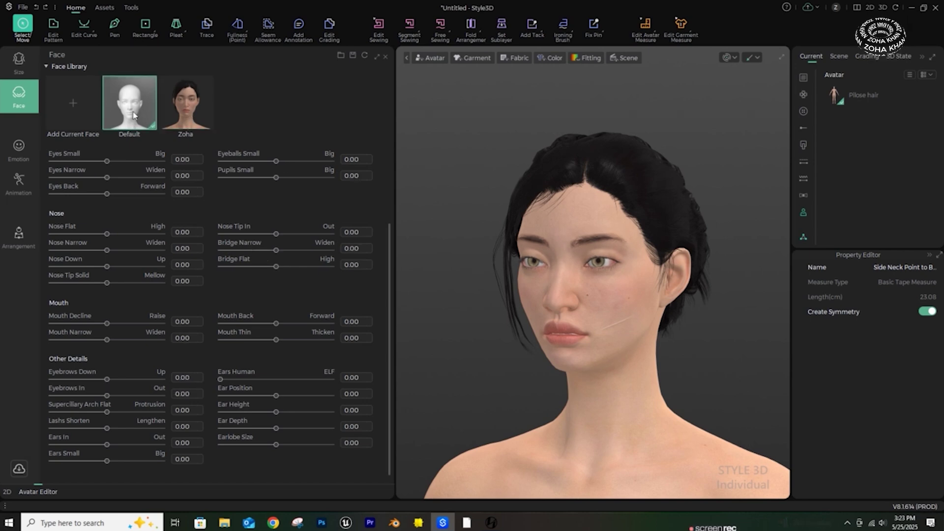
click(166, 124)
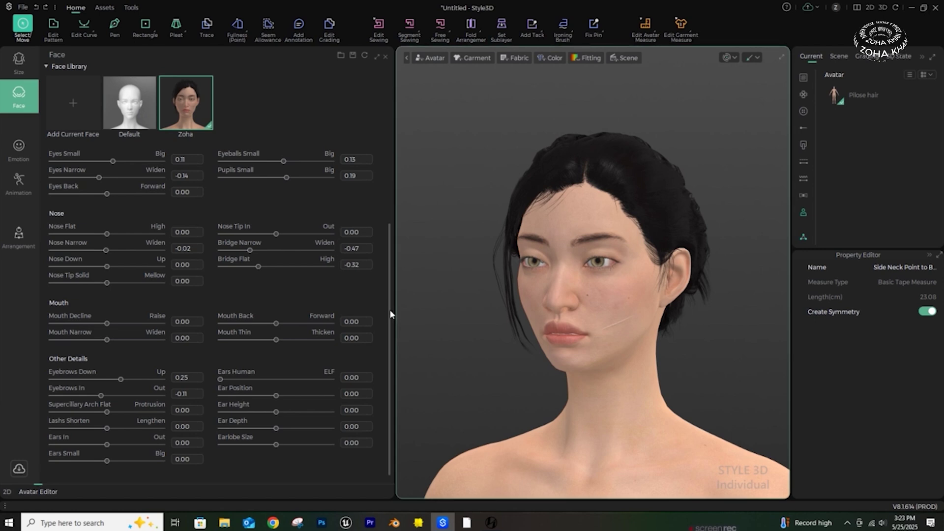
drag(390, 309, 398, 205)
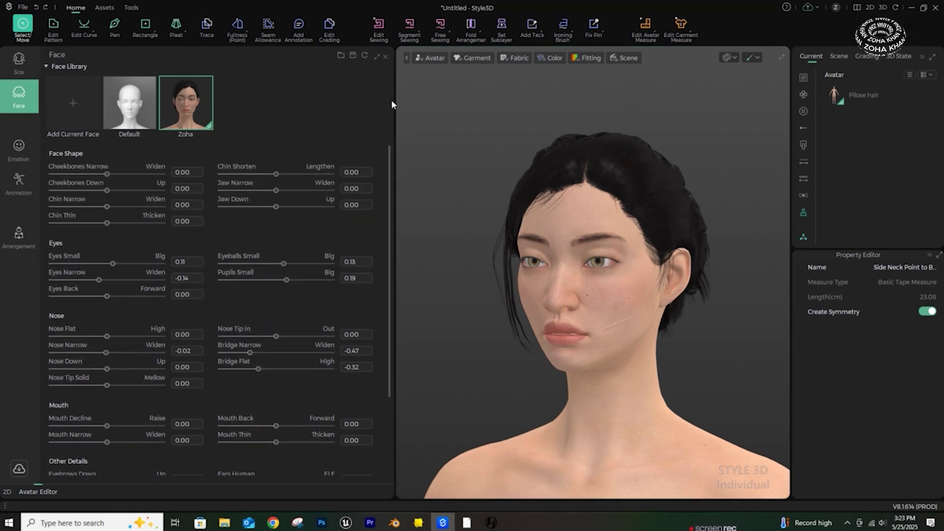
click(386, 57)
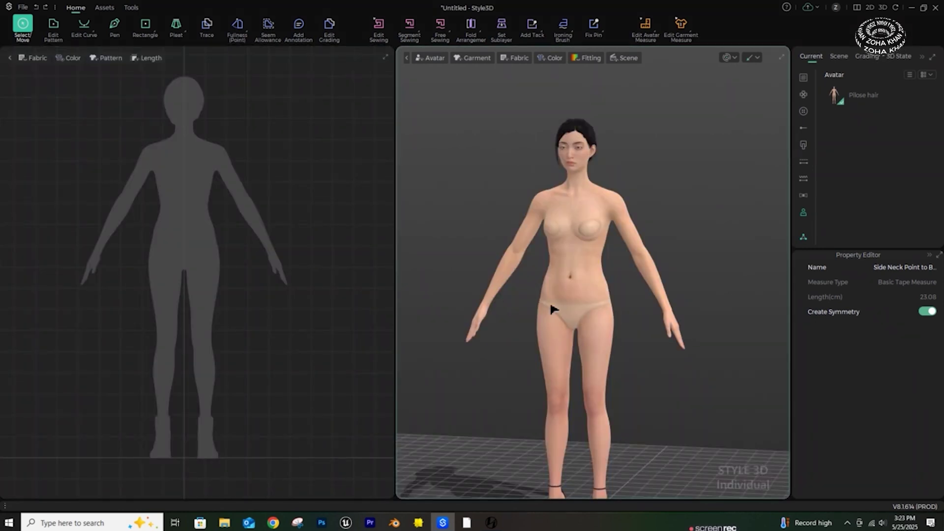
scroll(552, 314, up, 3)
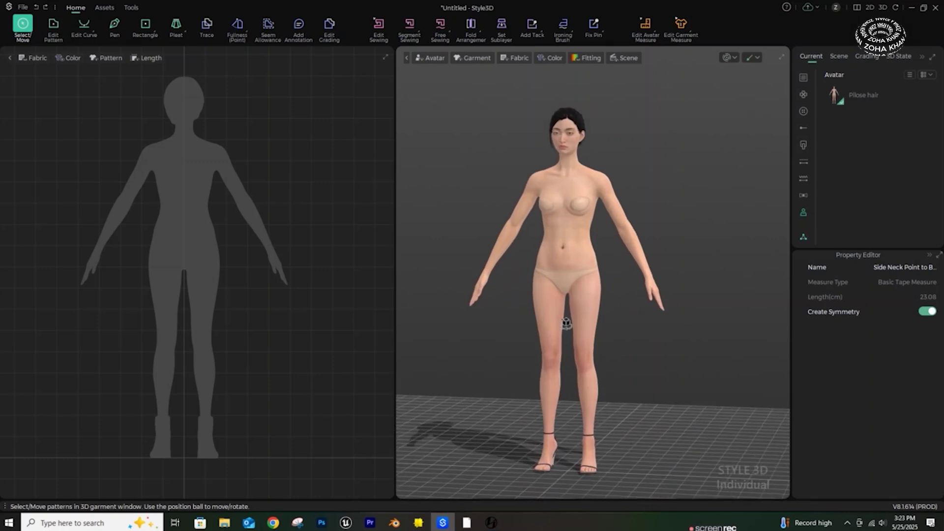
Step: Open the garment collection in the Resource Library and bring up its online download catalogue
click(804, 237)
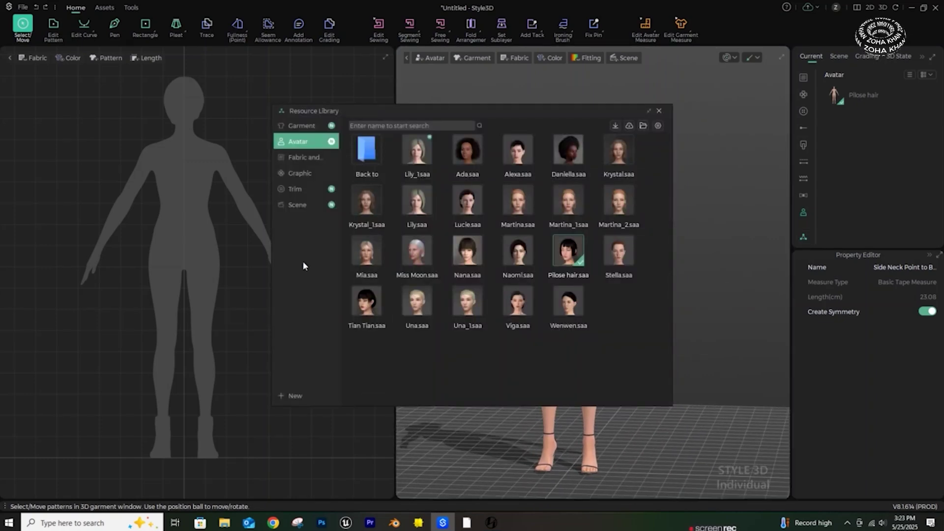
click(295, 126)
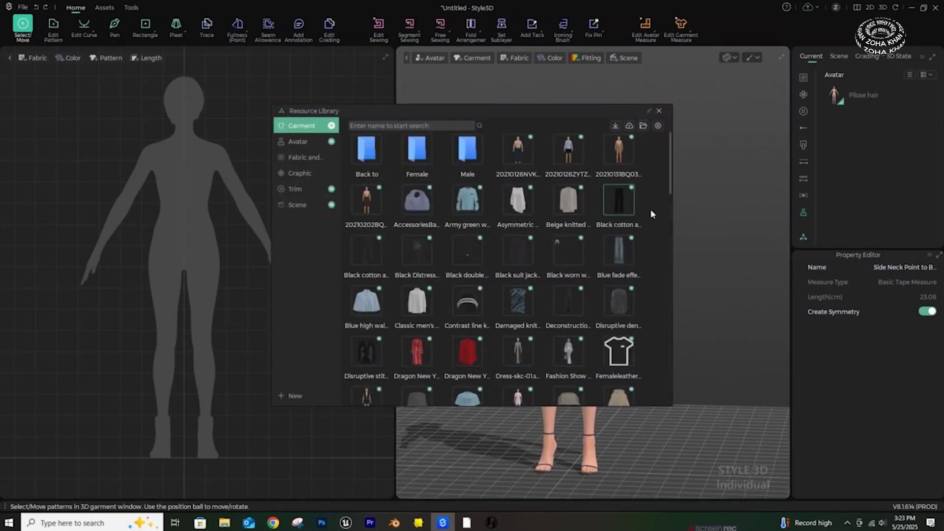
click(629, 126)
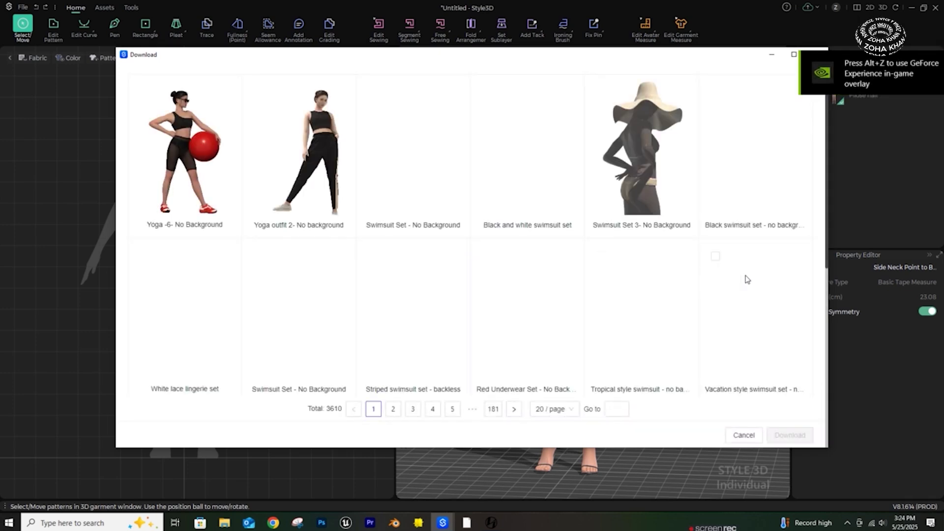
scroll(776, 278, down, 2)
scroll(742, 361, down, 3)
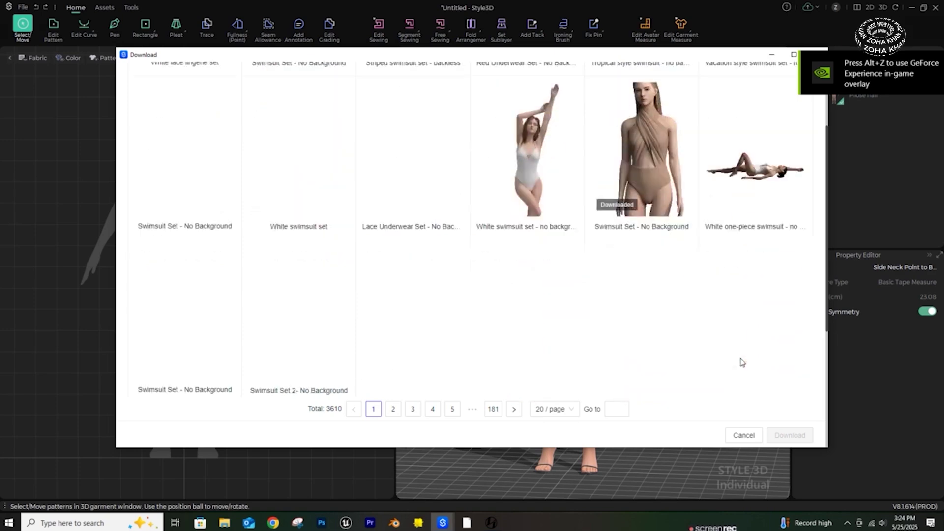
scroll(742, 356, up, 5)
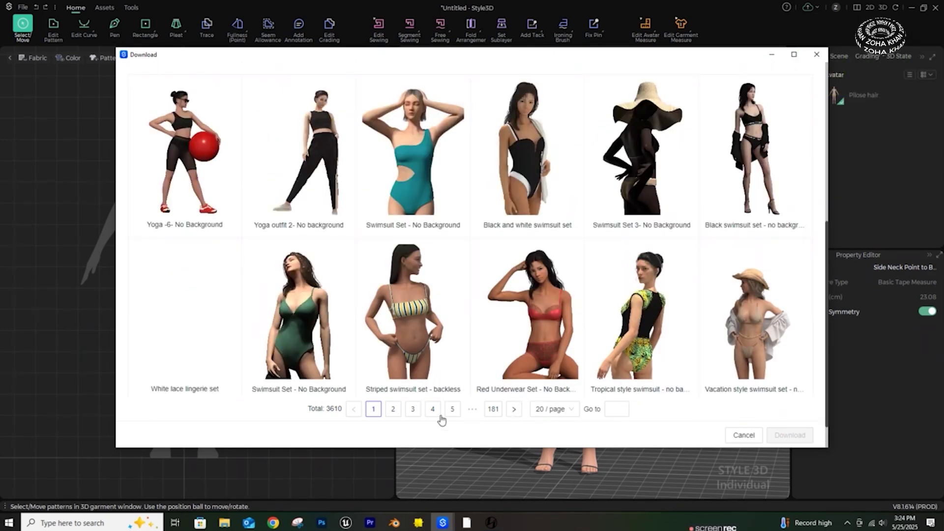
Step: Browse the online garment catalogue at 100 items per page and close it
click(571, 412)
click(558, 390)
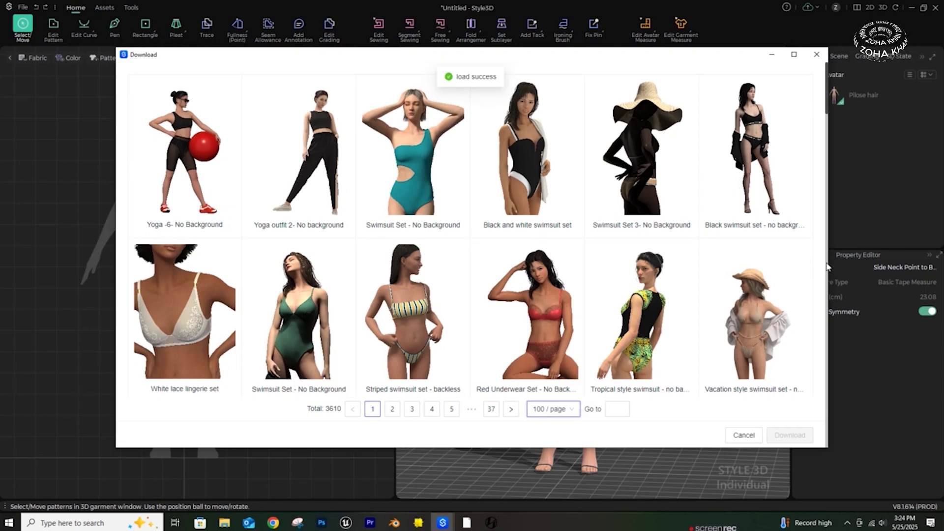
scroll(821, 231, down, 8)
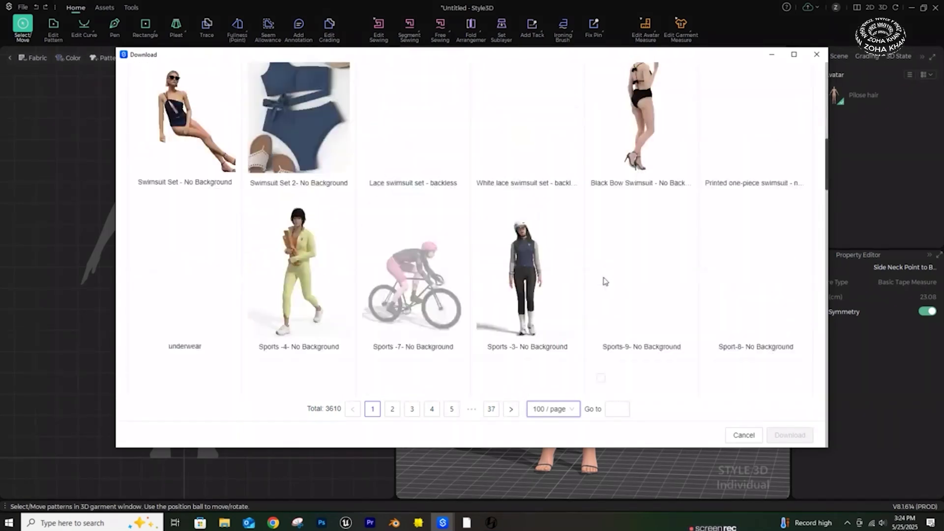
scroll(497, 310, down, 5)
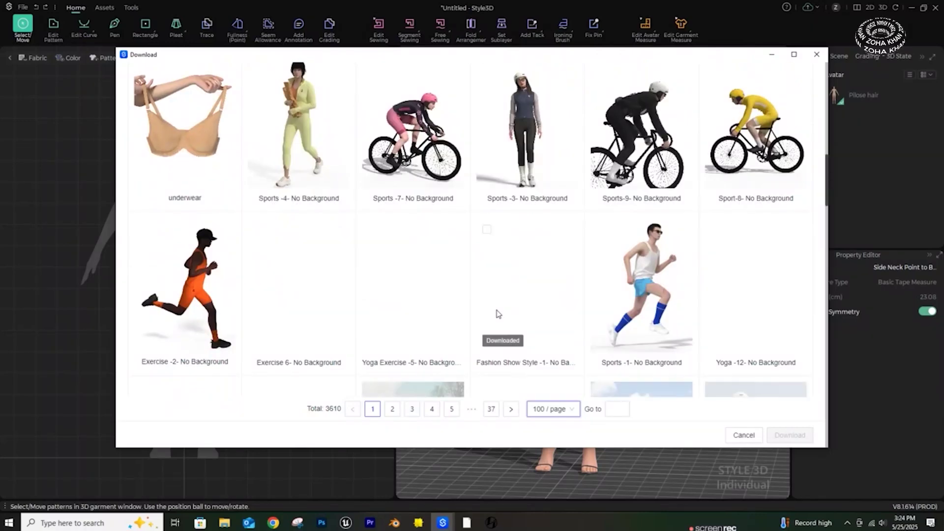
scroll(628, 339, down, 7)
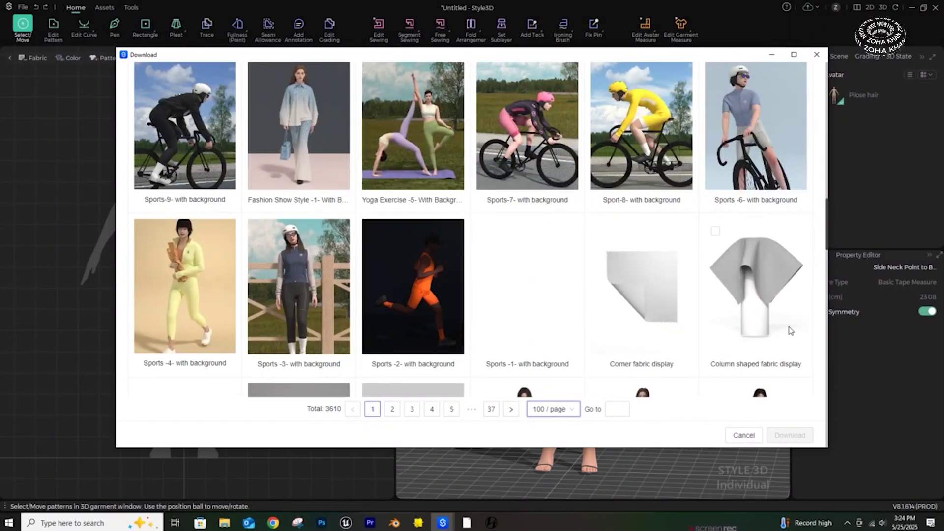
scroll(787, 319, down, 7)
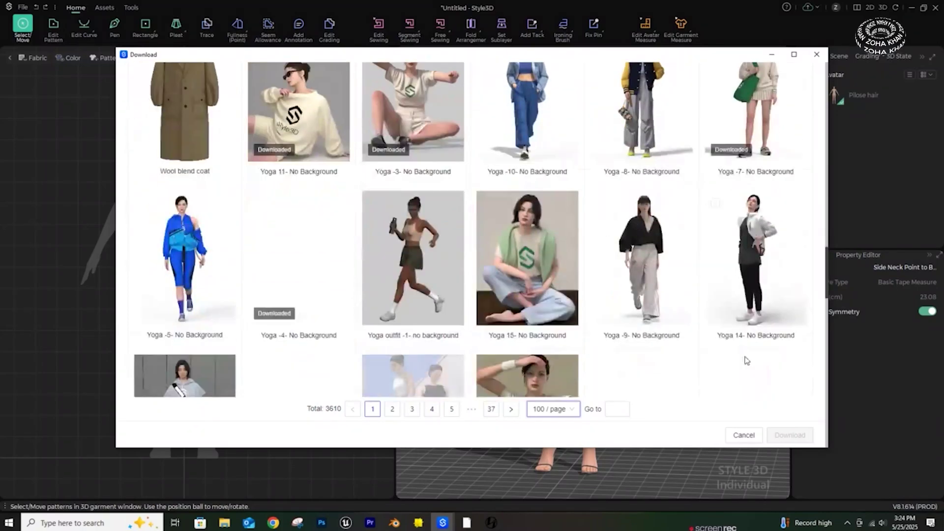
scroll(747, 334, down, 10)
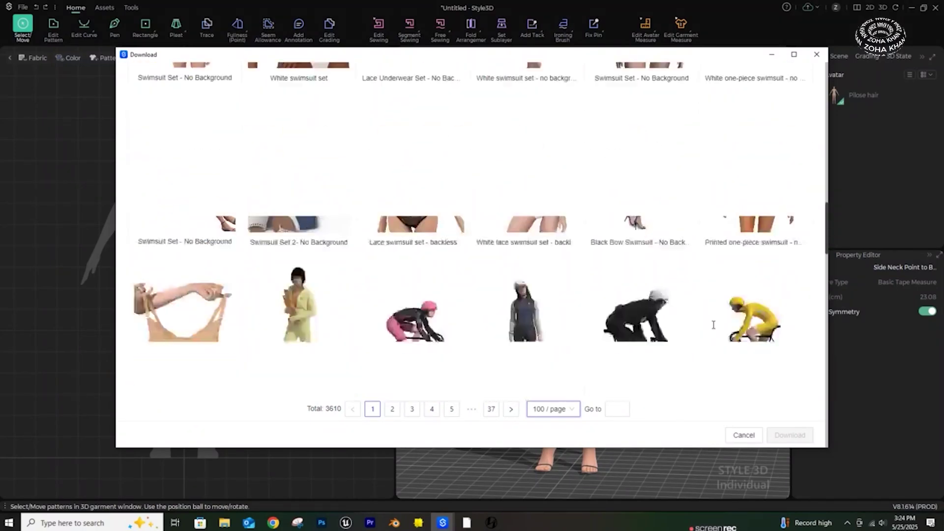
scroll(714, 325, up, 3)
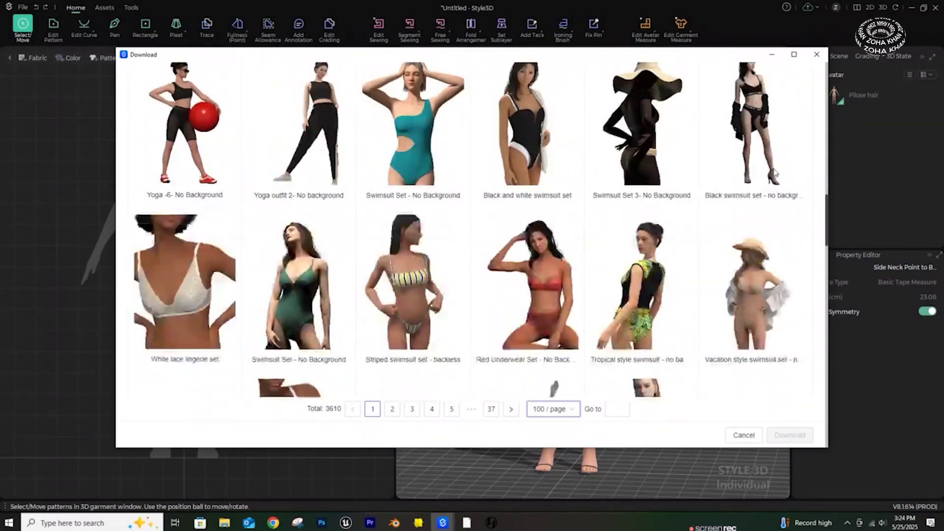
click(816, 56)
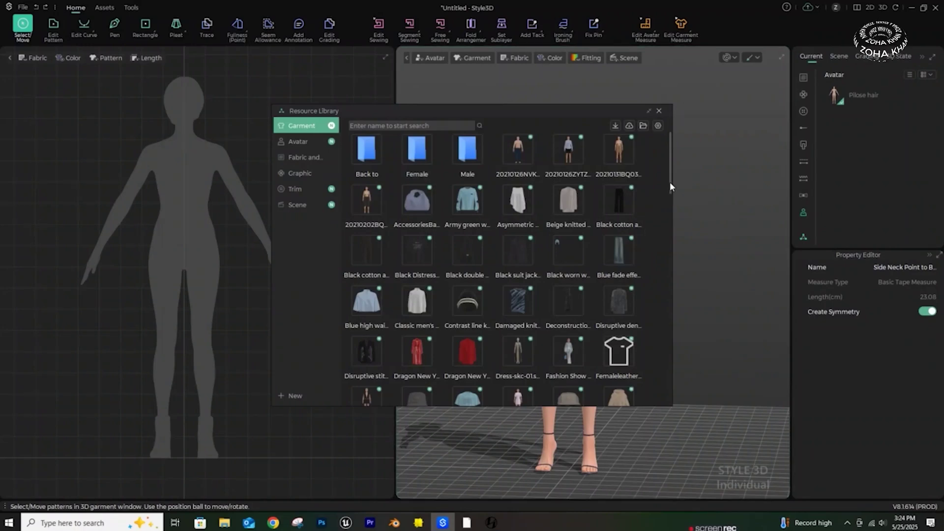
Step: Load the "Women's swe…" garment from the Resource Library onto the avatar, using the Add load type
drag(671, 196, 668, 390)
click(468, 339)
click(614, 126)
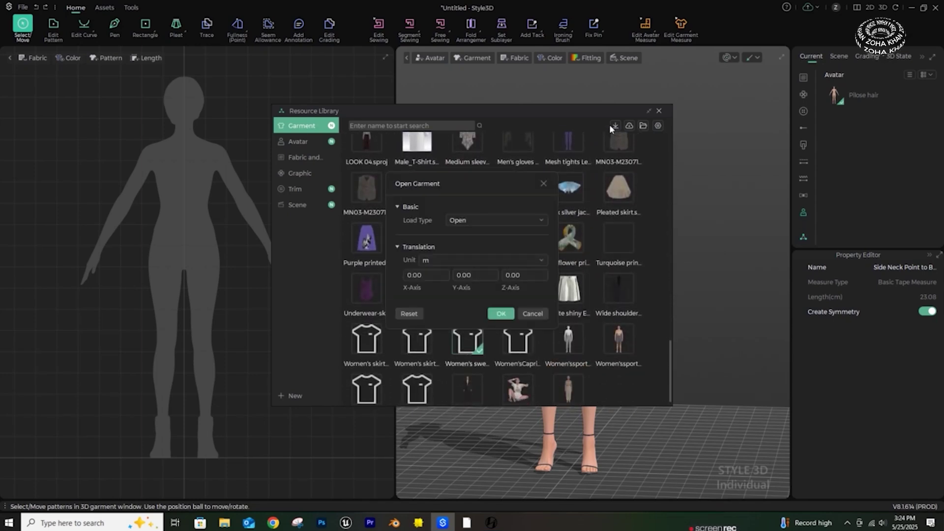
click(521, 220)
click(494, 246)
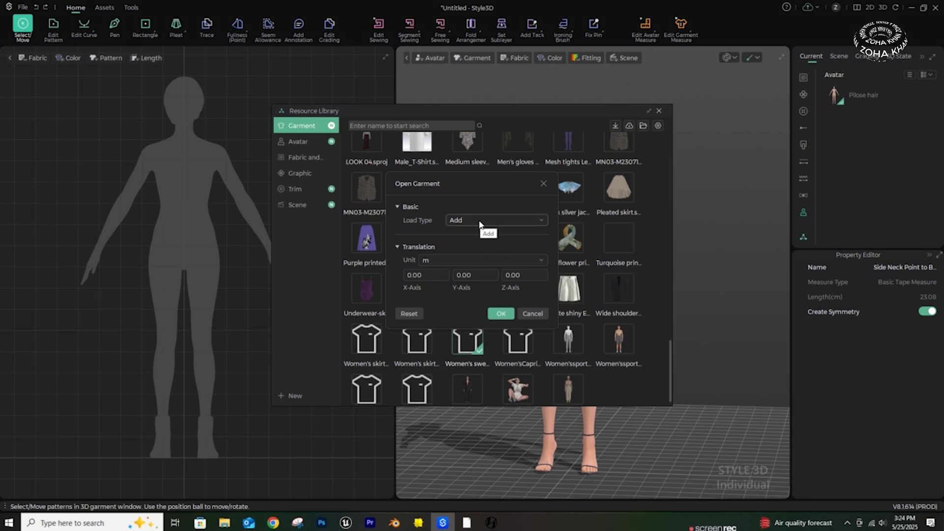
click(480, 222)
click(480, 249)
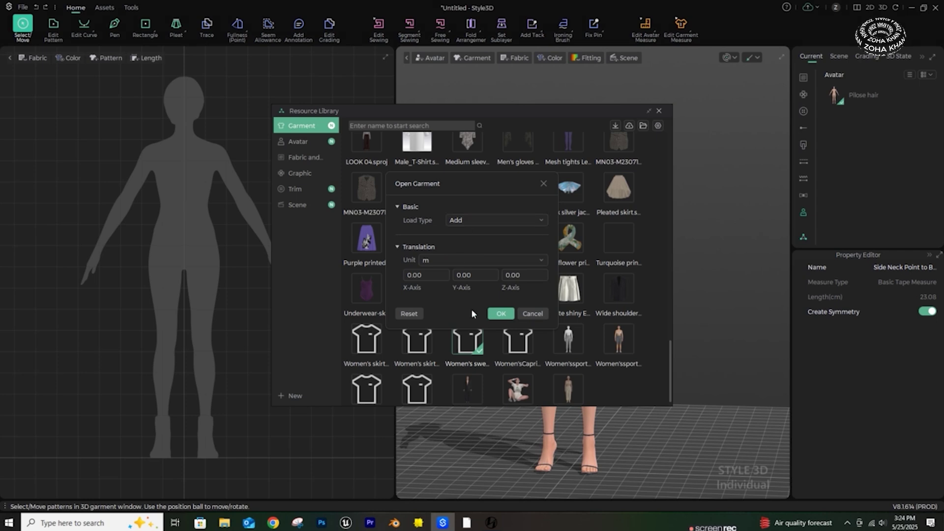
click(501, 314)
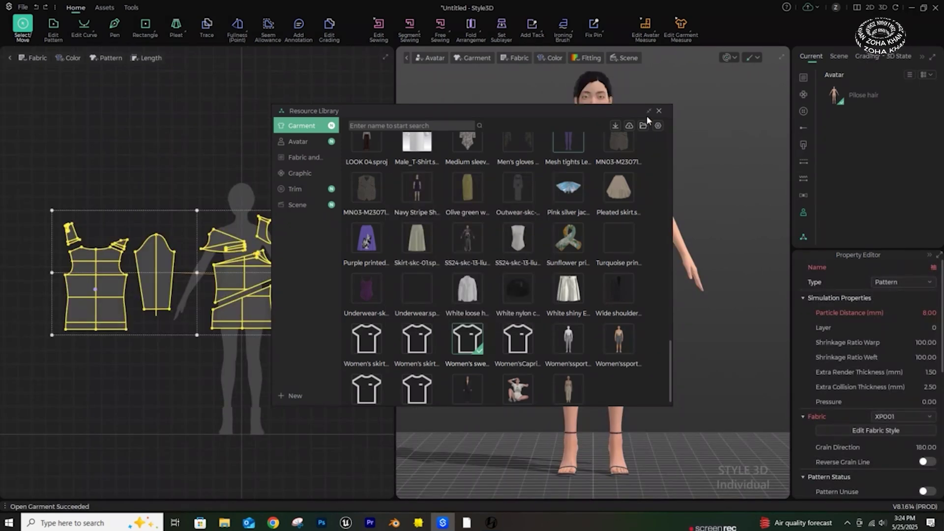
Step: Clear the Resource Library off the 3D view and raise the top slightly so it sits on the avatar's shoulders
drag(630, 111, 943, 138)
drag(677, 137, 23, 154)
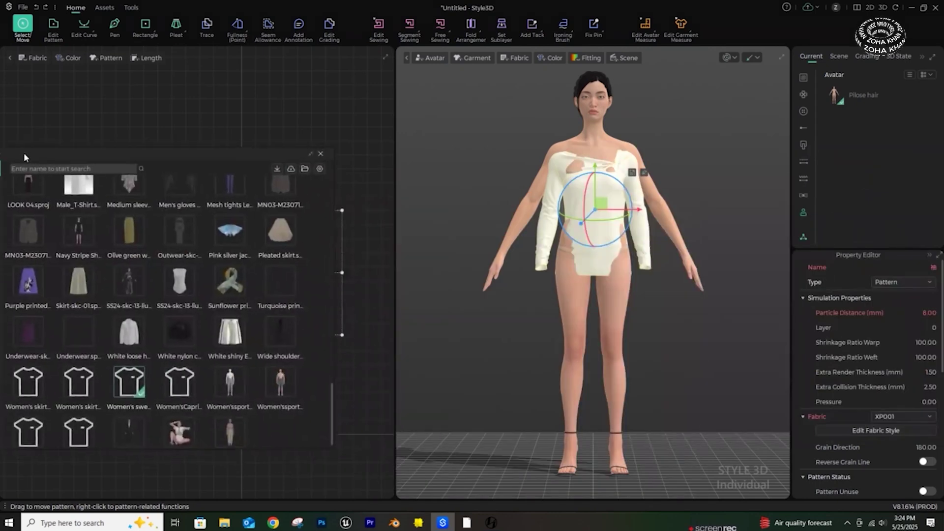
drag(595, 185, 594, 177)
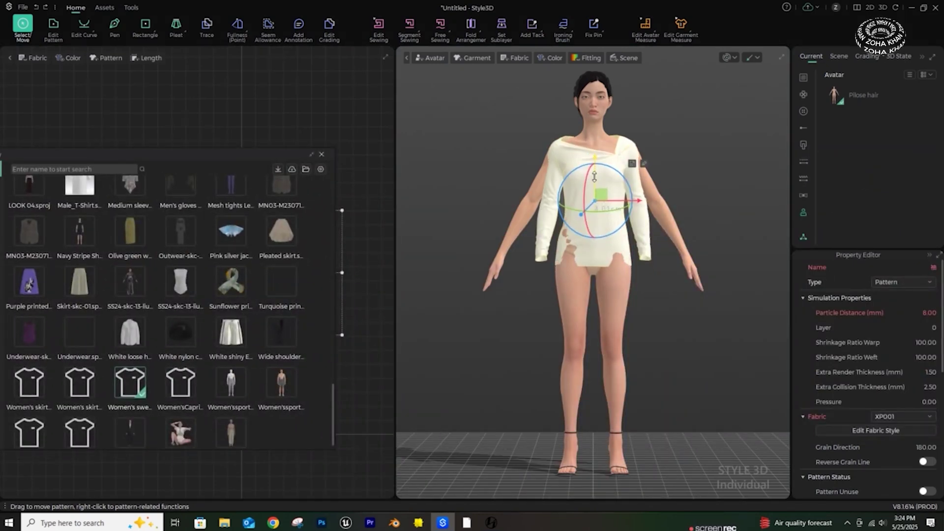
Step: Clear the Resource Library off the 2D view and move all the top's patterns above the avatar silhouette
drag(241, 155, 732, 155)
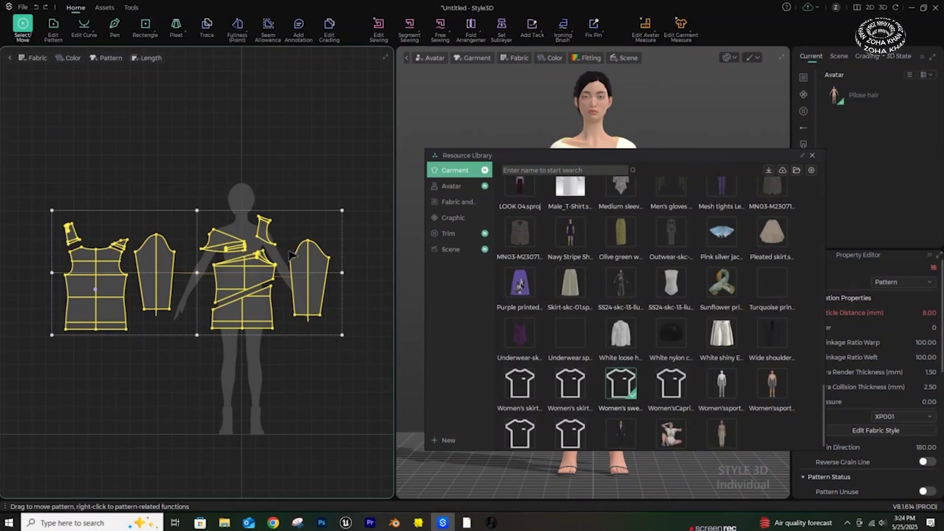
click(248, 268)
drag(301, 325, 352, 361)
drag(262, 316, 138, 189)
Step: Load the second "Women's skirt…" project from the library with load type Add, including only the Garment object
scroll(674, 344, down, 1)
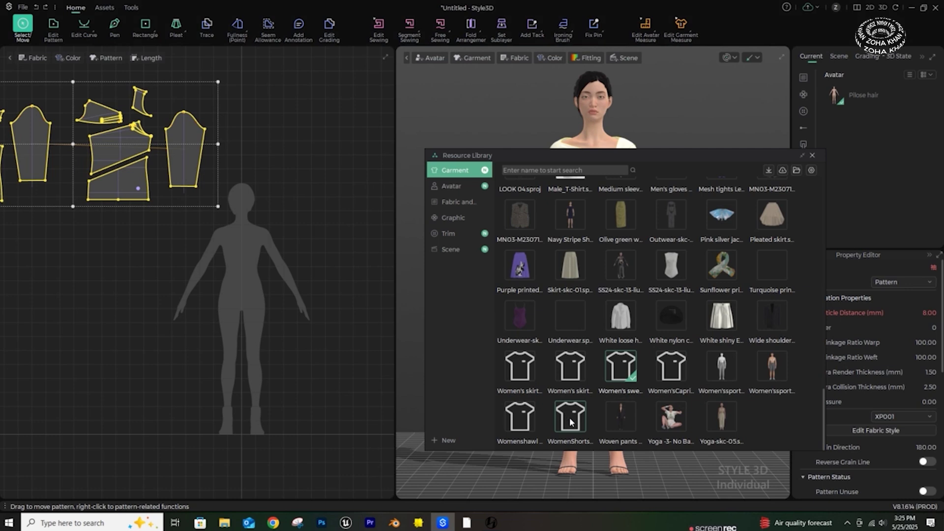
double_click(573, 376)
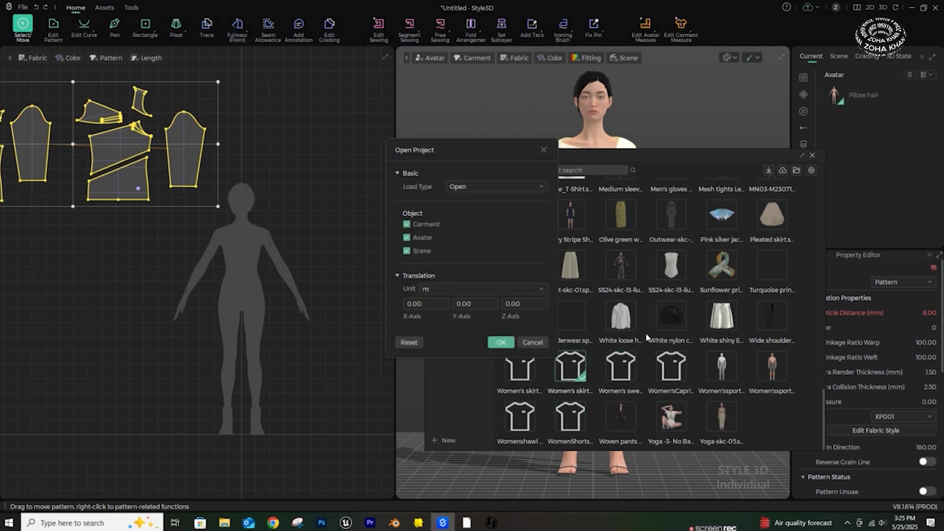
click(512, 187)
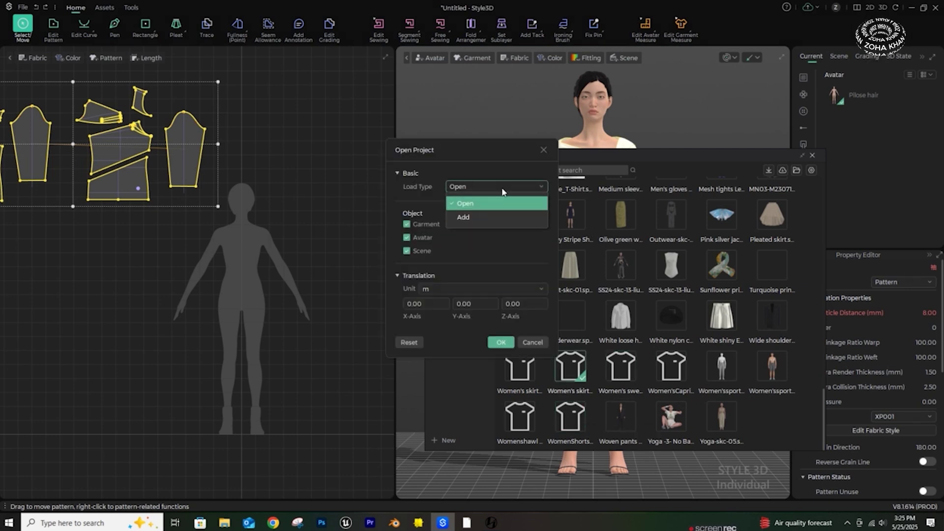
click(474, 212)
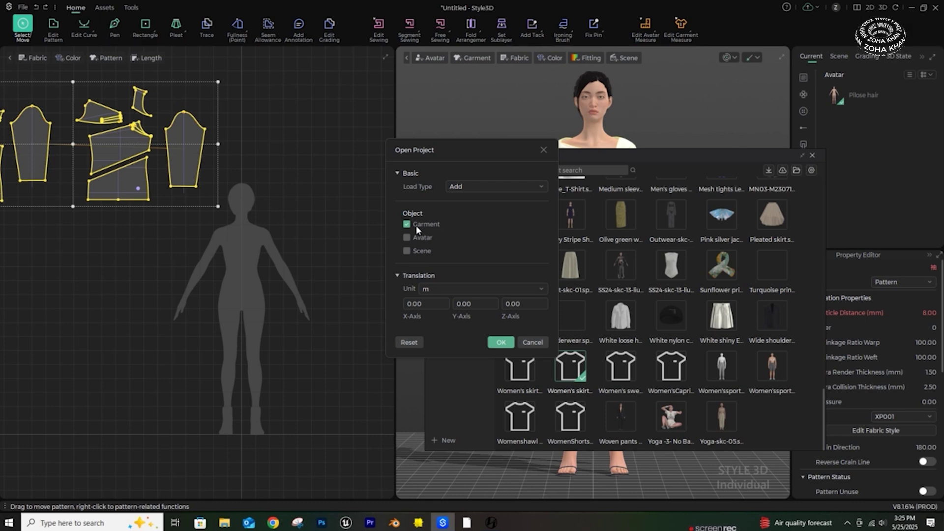
click(501, 343)
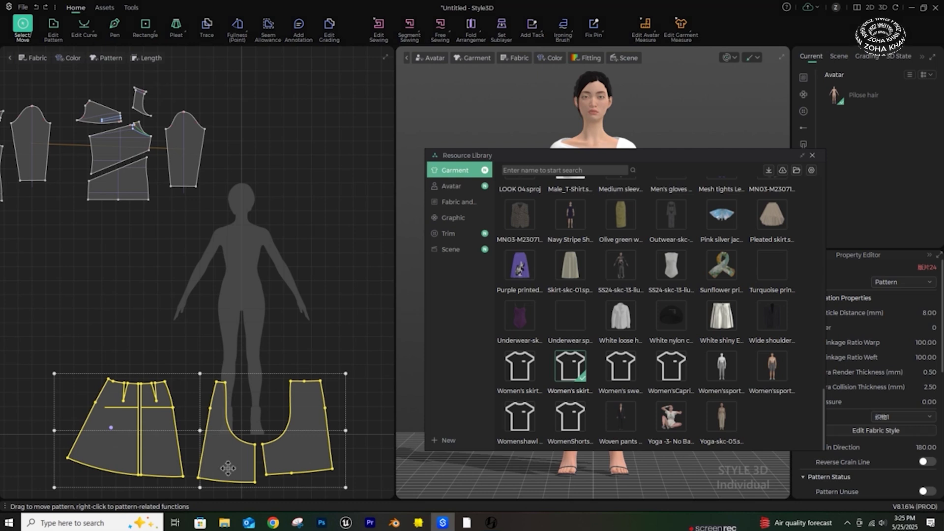
Step: Move the skirt patterns slightly higher over the silhouette's legs in the 2D view and close the Resource Library
drag(235, 475, 254, 455)
click(252, 452)
click(320, 345)
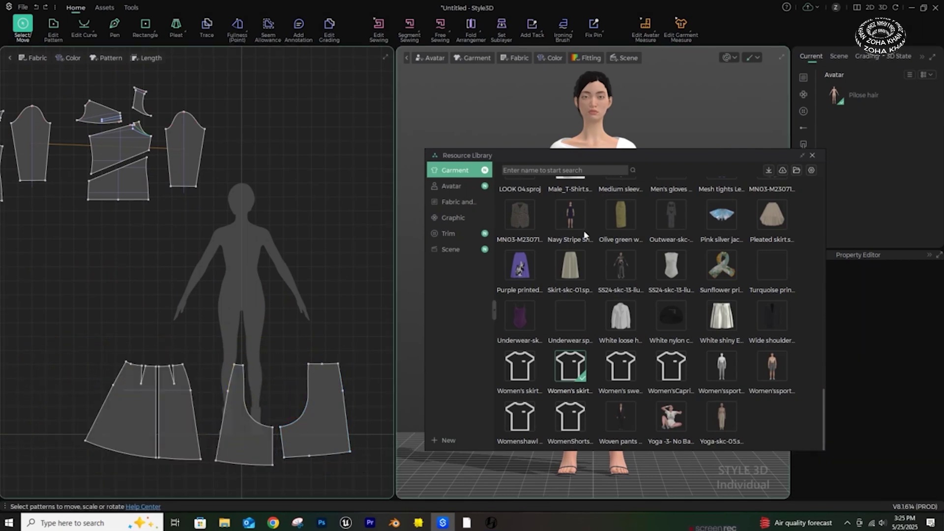
click(812, 156)
Step: Move all the top's patterns in the 2D view to sit directly above the skirt patterns
scroll(238, 232, down, 3)
middle_drag(239, 225, 321, 225)
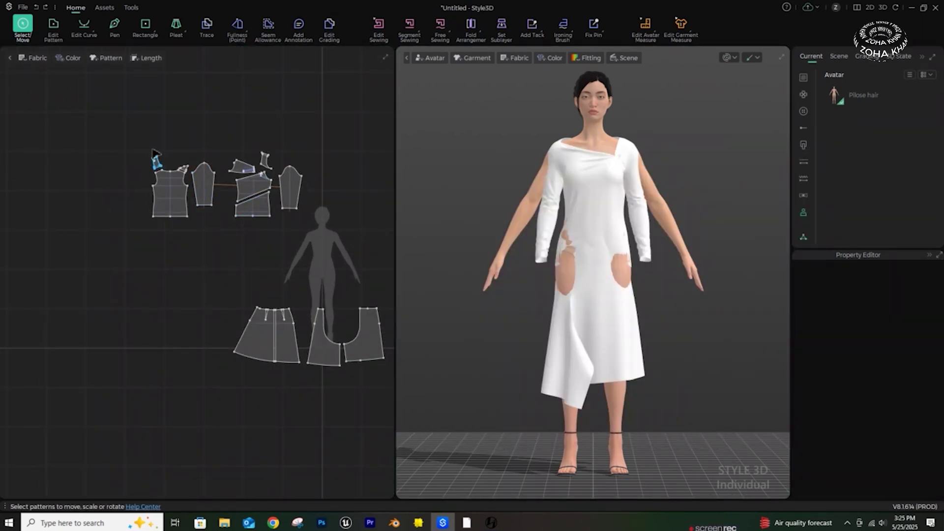
drag(302, 242, 306, 244)
drag(292, 192, 385, 271)
click(379, 227)
Step: Delete both sleeve patterns from the top
mouse_move(592, 264)
middle_down()
mouse_move(551, 273)
mouse_move(595, 279)
middle_up()
scroll(552, 273, up, 2)
scroll(595, 278, up, 1)
middle_drag(347, 273, 264, 268)
scroll(270, 266, up, 2)
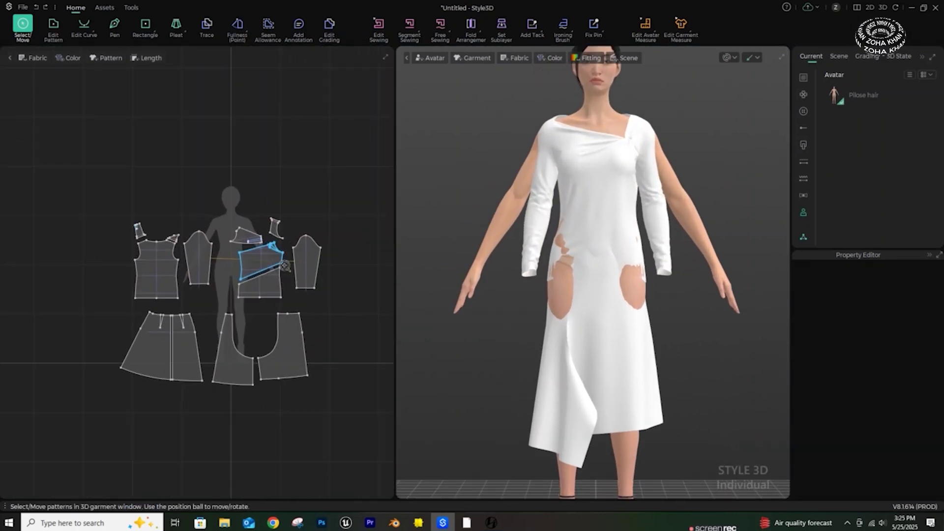
click(183, 274)
shift+click(325, 271)
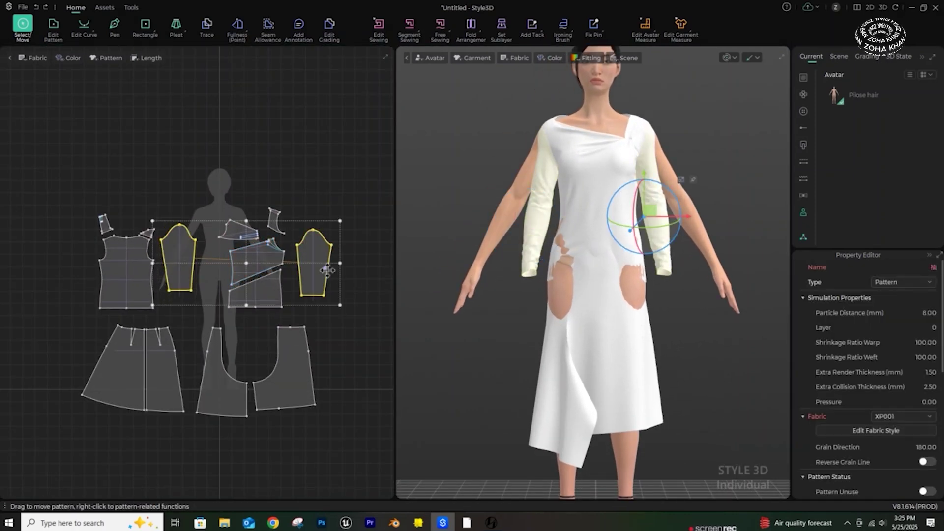
key(Delete)
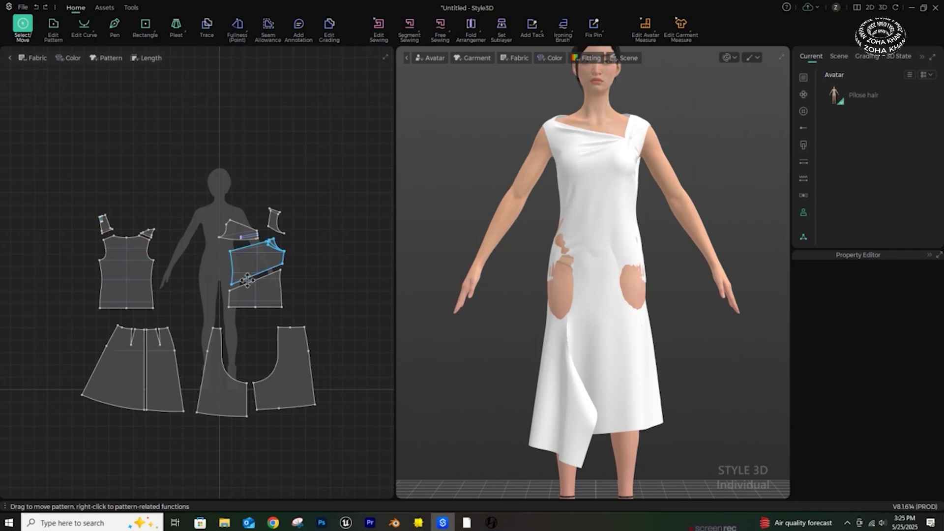
Step: Freeze all the skirt patterns and move the skirt off the avatar to beside her hand in the 3D view
drag(93, 323, 372, 457)
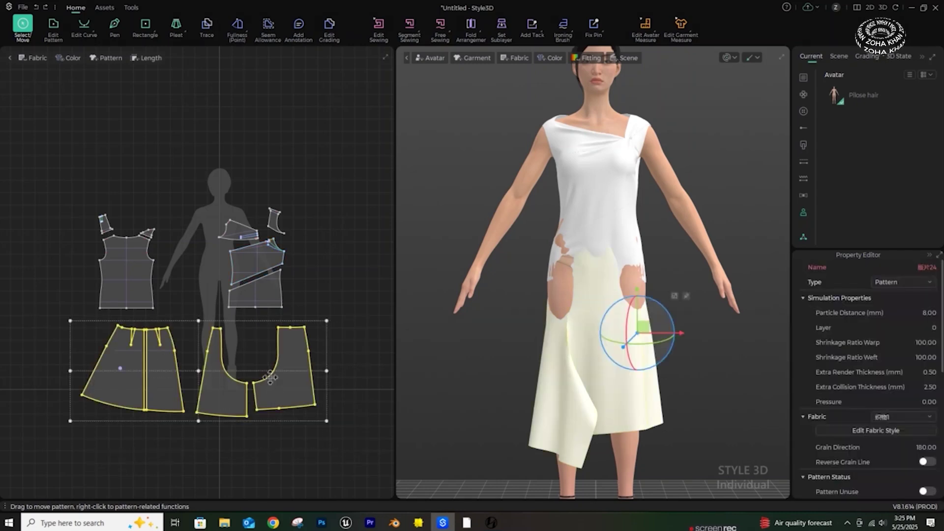
right_click(298, 394)
click(345, 115)
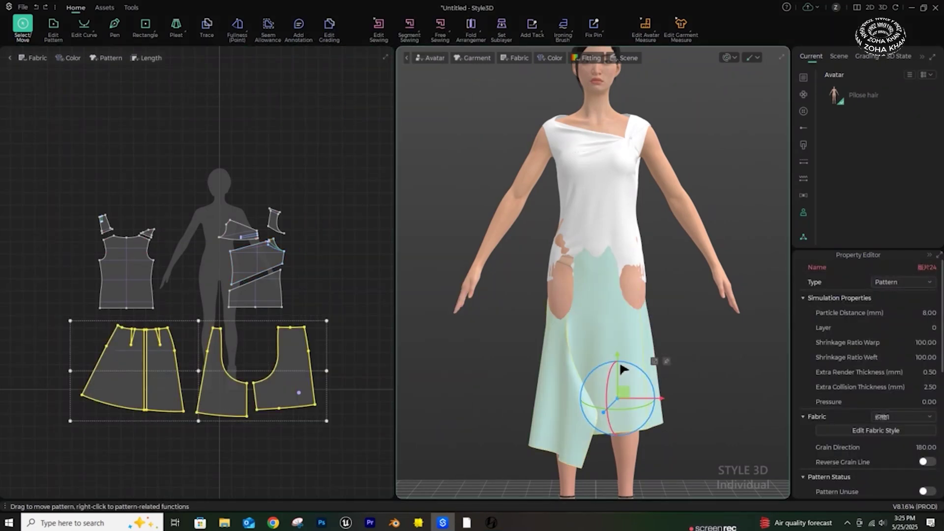
drag(637, 397, 779, 387)
click(675, 274)
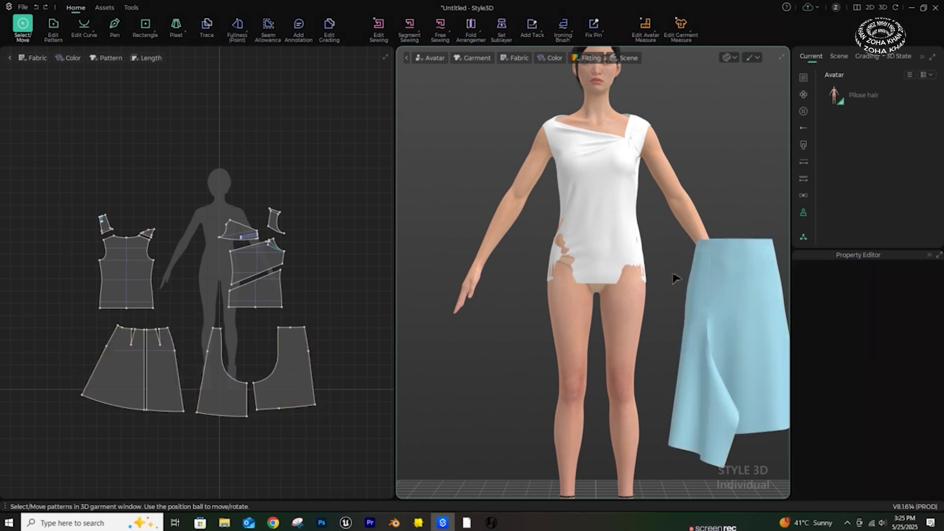
Step: Merge the two lower front panels of the top along their diagonal seam with Edit Pattern
scroll(635, 278, up, 3)
scroll(632, 275, up, 3)
scroll(616, 270, down, 2)
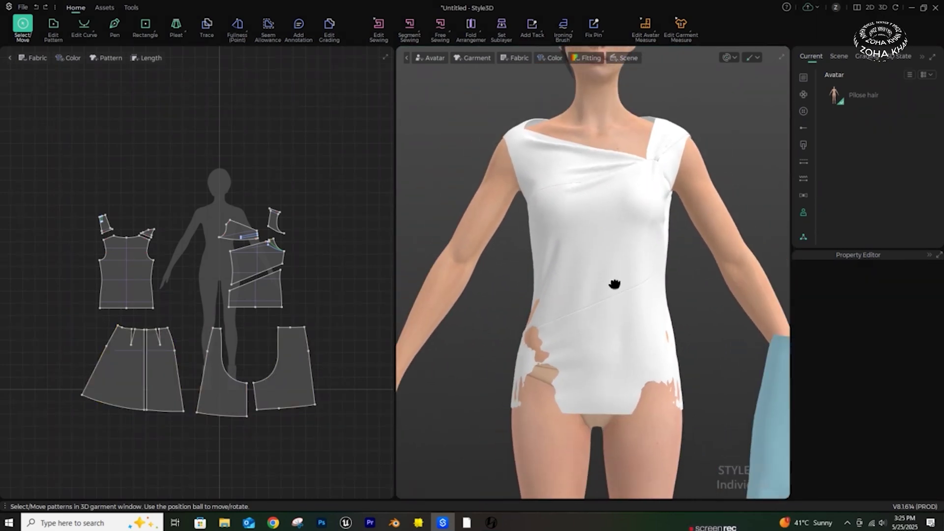
middle_drag(614, 276, 609, 304)
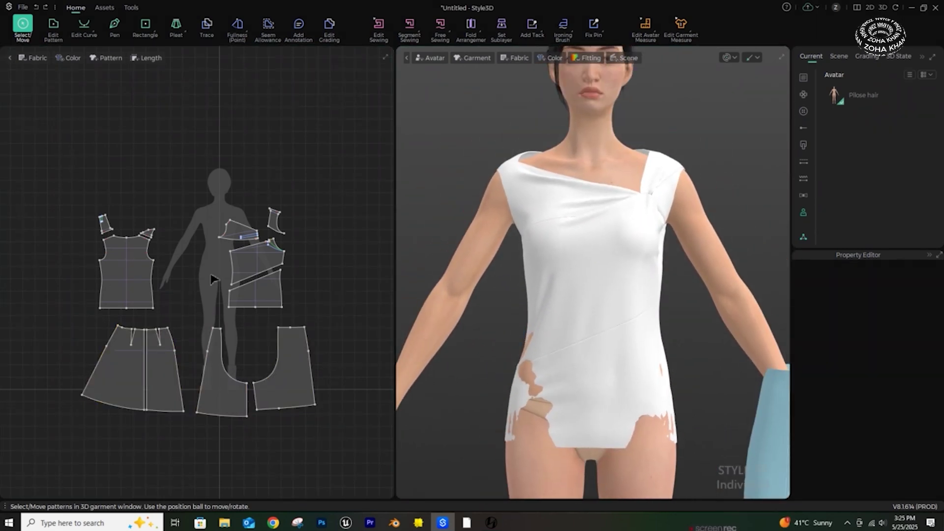
scroll(209, 242, up, 1)
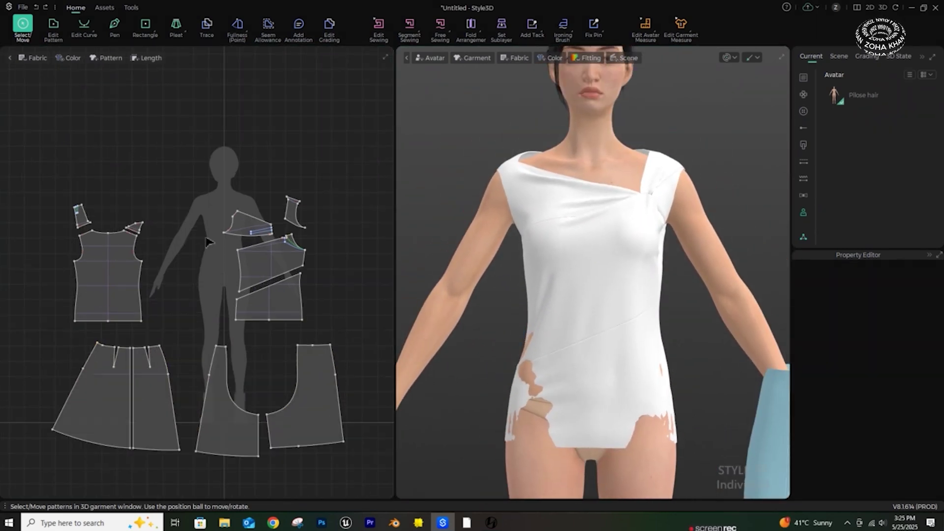
click(114, 27)
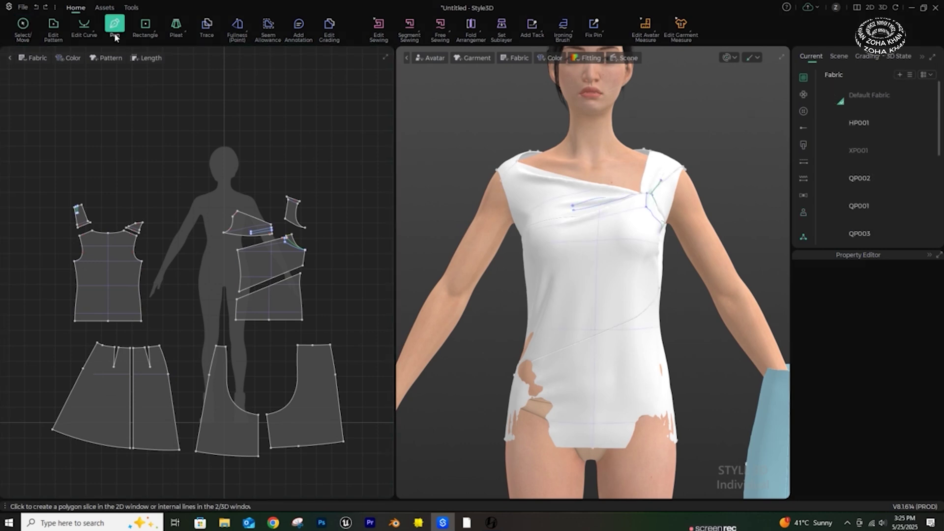
click(53, 27)
click(278, 288)
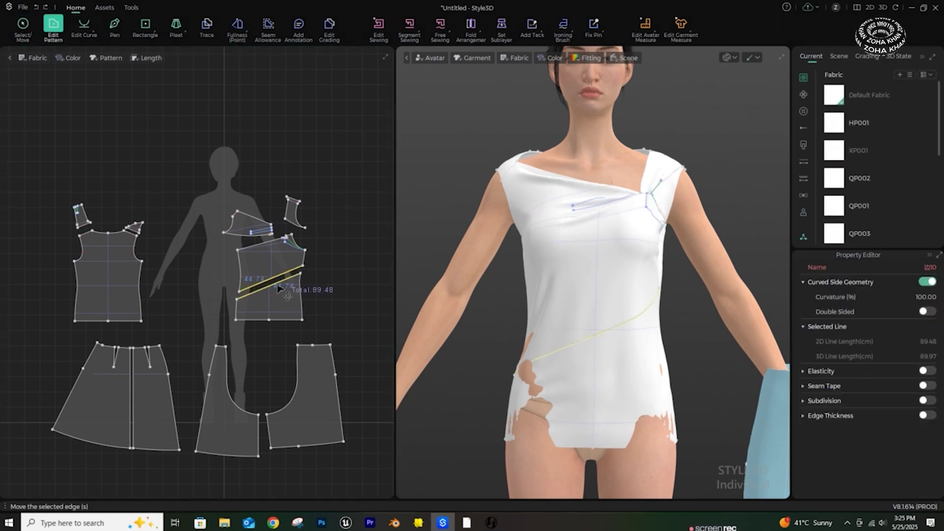
right_click(278, 288)
Step: Move the top's back patterns in the 2D view to sit close beside the front patterns
click(61, 166)
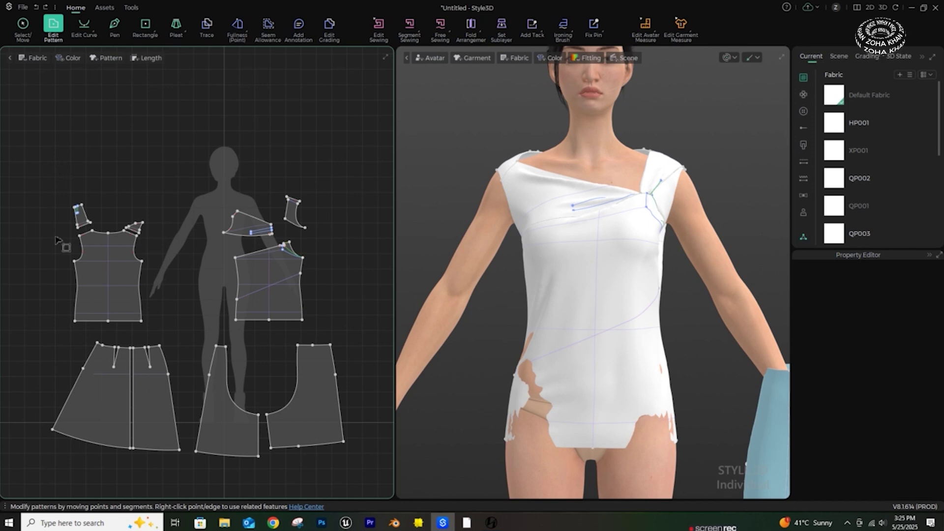
click(145, 312)
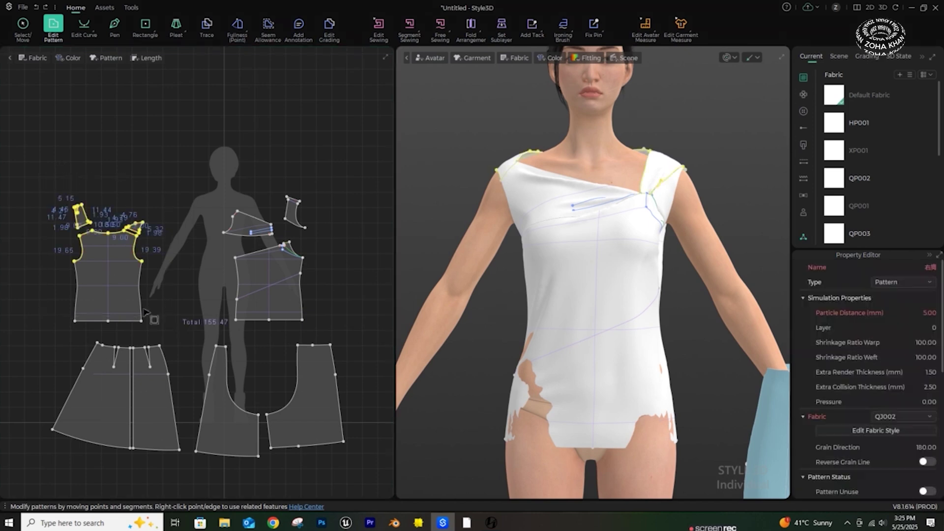
click(24, 29)
drag(26, 173, 206, 299)
drag(226, 209, 250, 232)
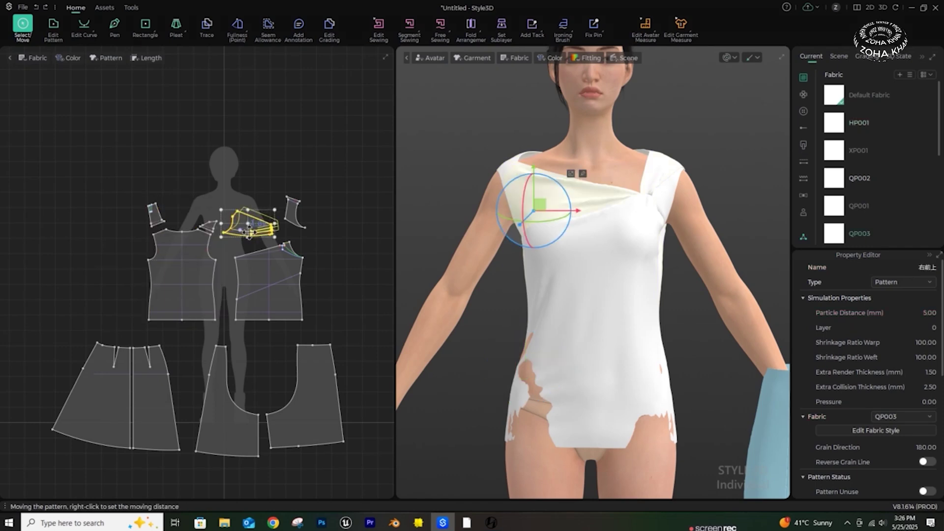
click(218, 209)
Step: Draw a horizontal internal line about 40 cm long across the waist of both the back and front top patterns with the Pen
scroll(215, 297, up, 5)
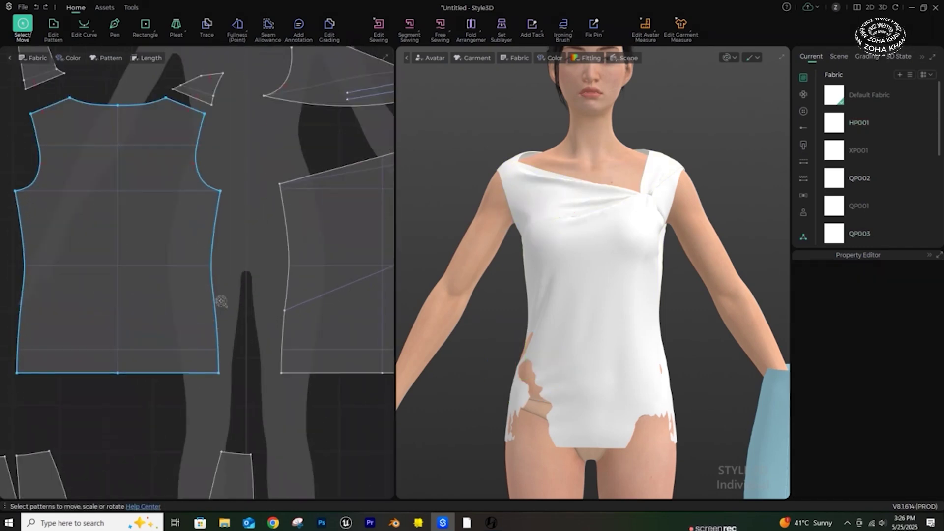
scroll(217, 298, down, 3)
middle_drag(217, 297, 124, 169)
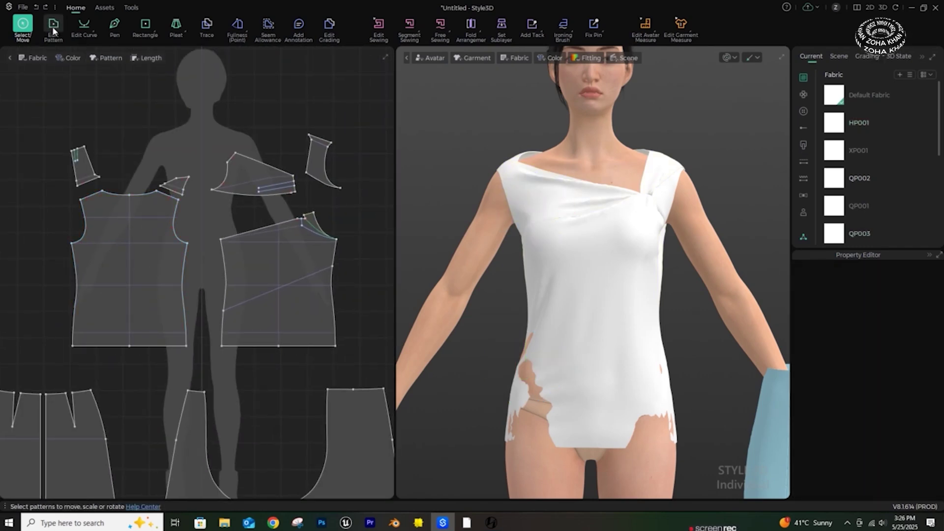
click(112, 30)
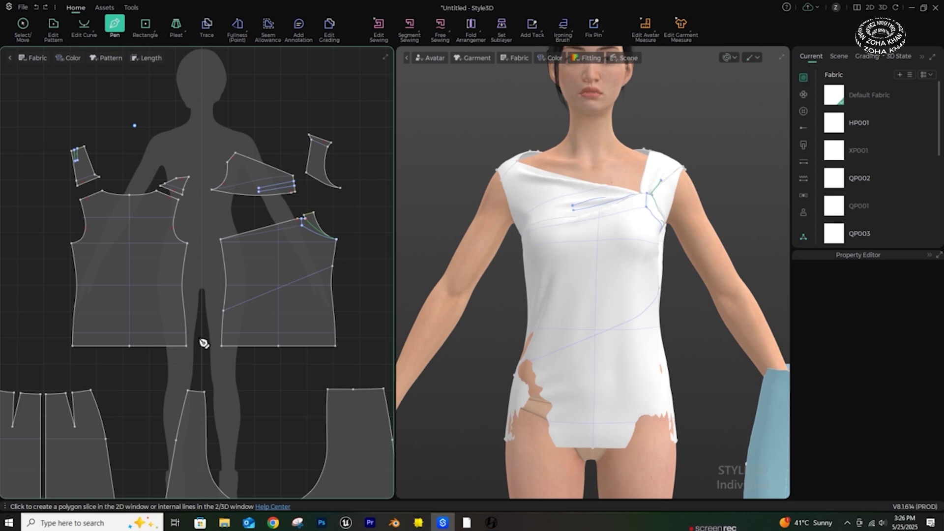
click(77, 286)
click(182, 287)
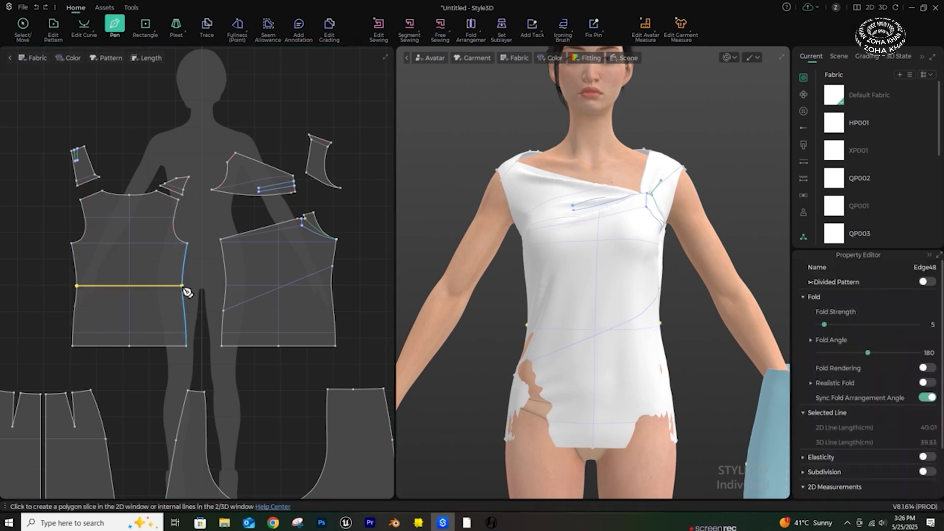
click(226, 285)
click(332, 285)
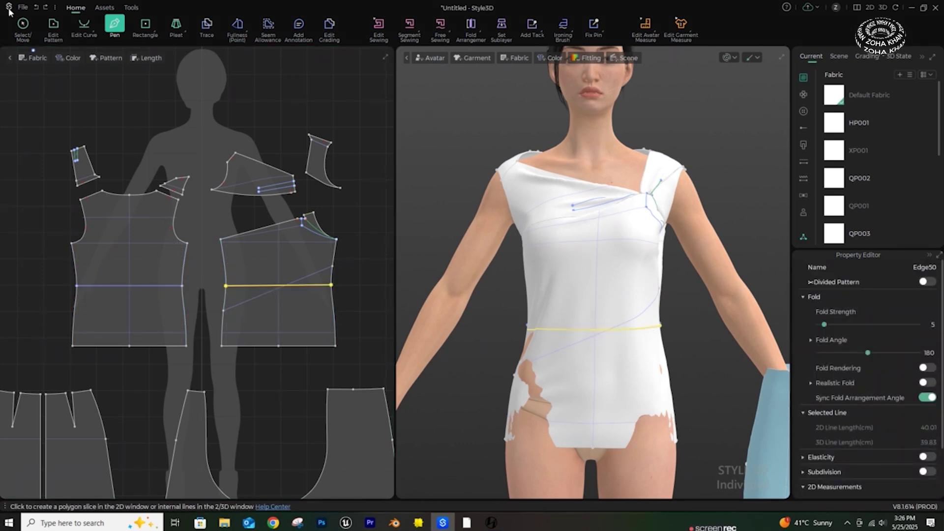
Step: Cut and sew the back and front top patterns along the two horizontal waist lines
click(49, 24)
click(152, 286)
shift+click(240, 285)
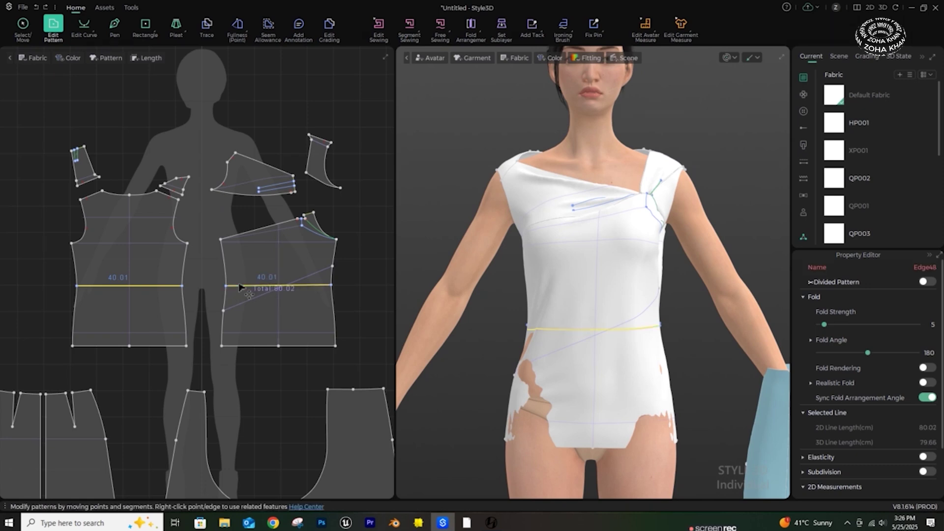
right_click(244, 287)
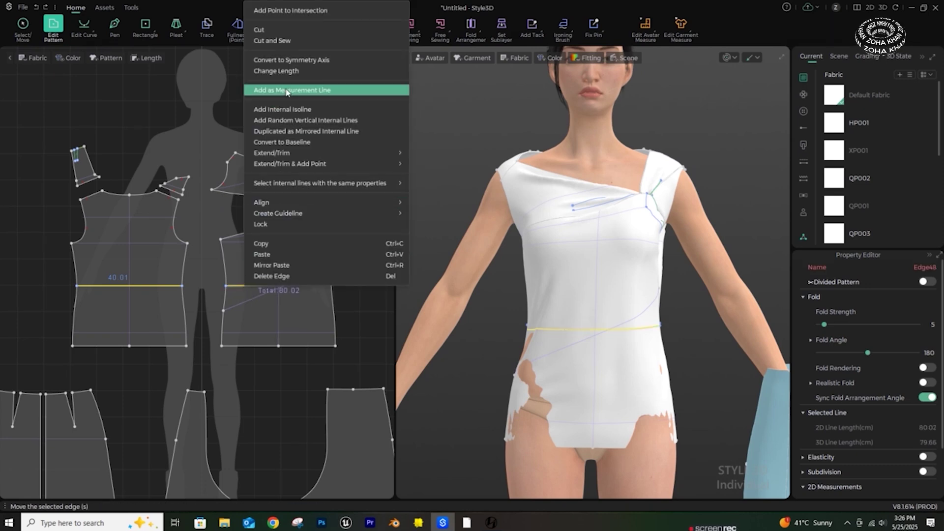
click(291, 39)
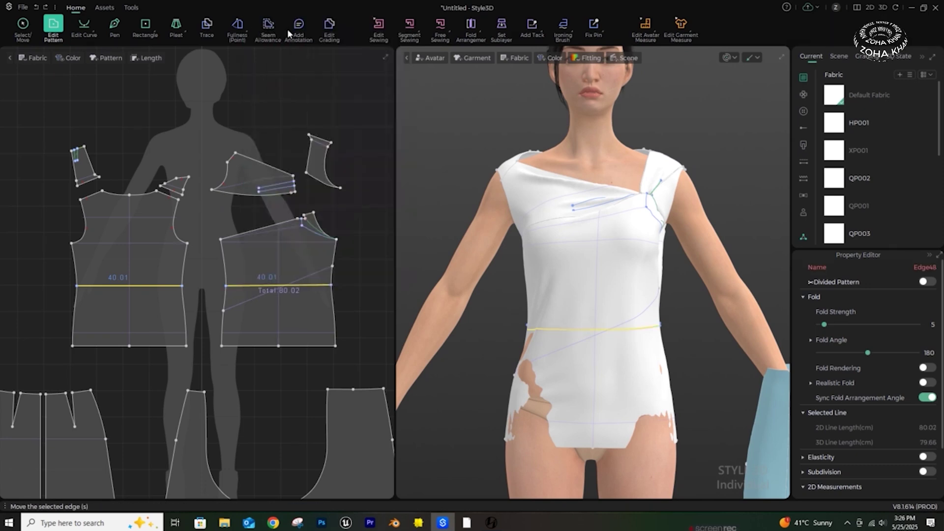
Step: Delete the lower back and front pieces below the waist cut to crop the top
click(28, 26)
click(141, 308)
shift+click(248, 319)
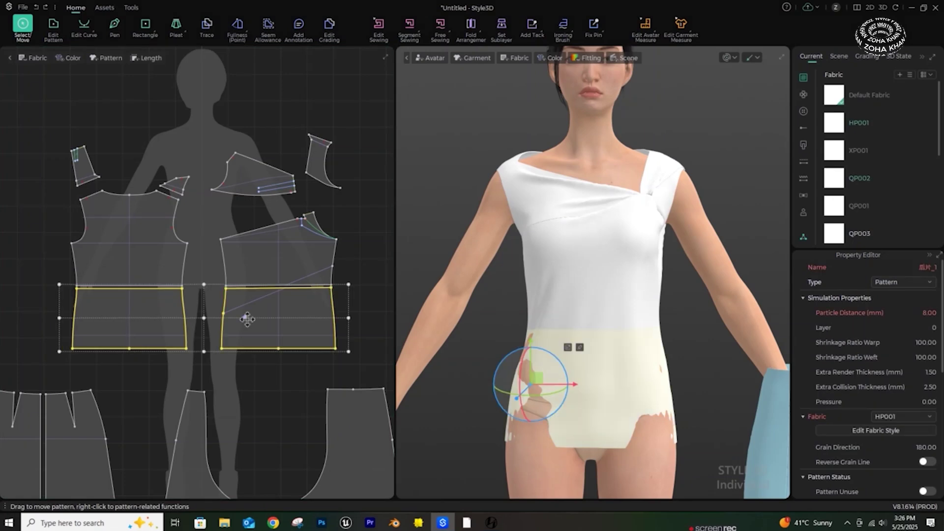
key(Delete)
Step: Simulate the cropped top on the avatar
scroll(571, 320, down, 5)
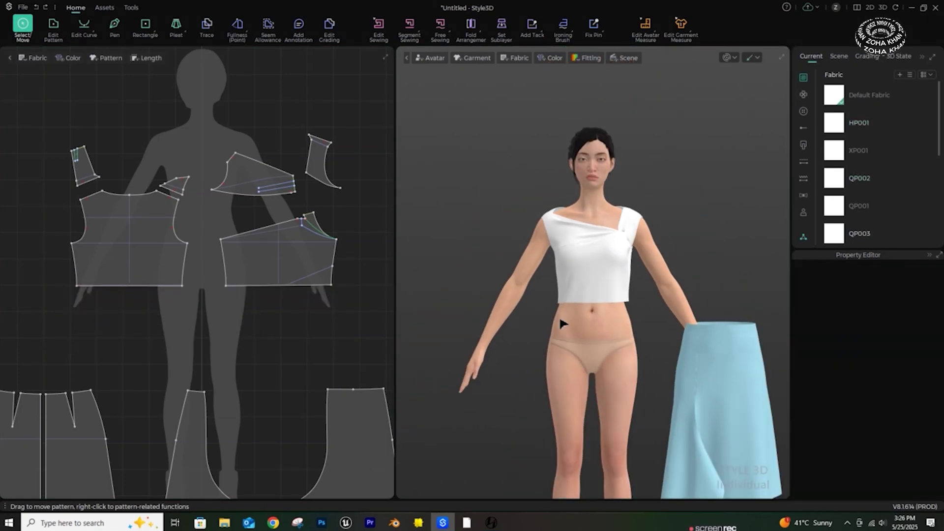
scroll(586, 346, down, 3)
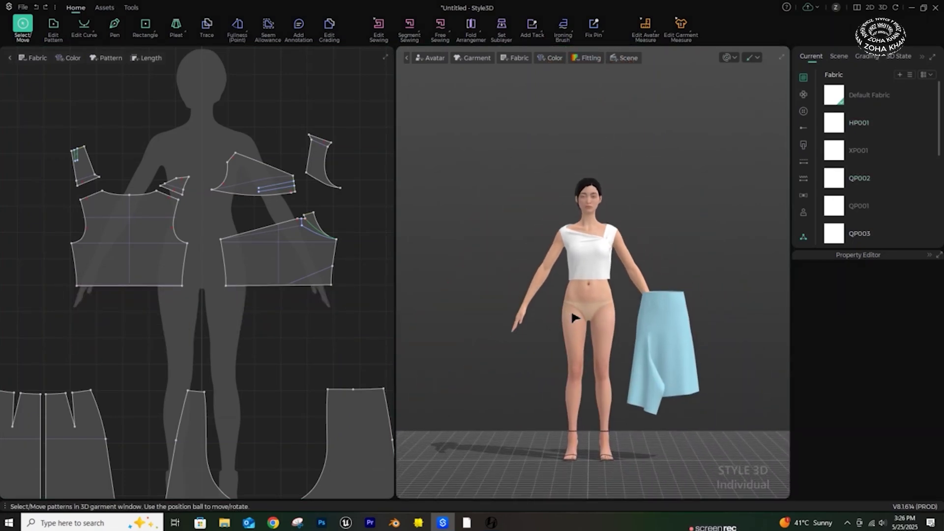
key(space)
right_drag(581, 302, 604, 292)
key(space)
Step: Adjust the ends of the top's side-seam sewing lines to meet at the cropped hem corners with Edit Sewing
scroll(572, 255, up, 3)
scroll(573, 255, up, 5)
right_click(554, 287)
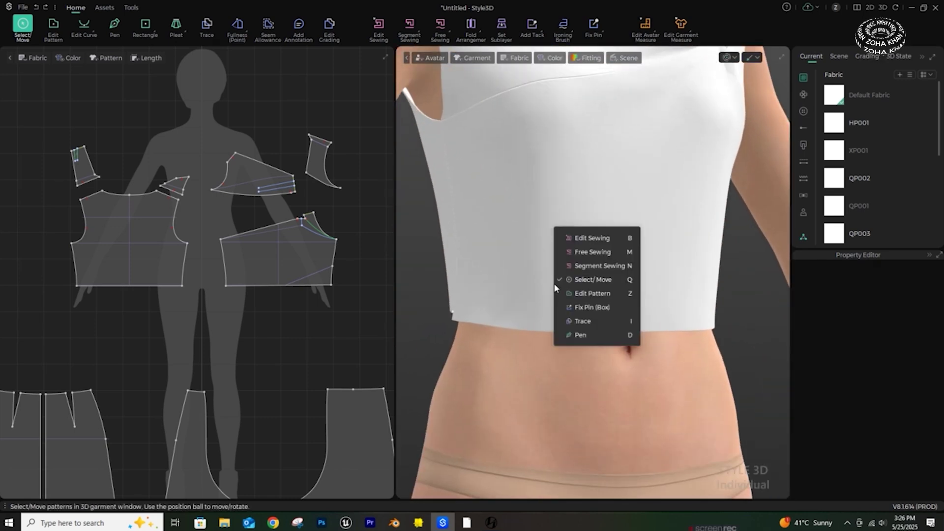
click(455, 309)
right_drag(438, 301, 554, 316)
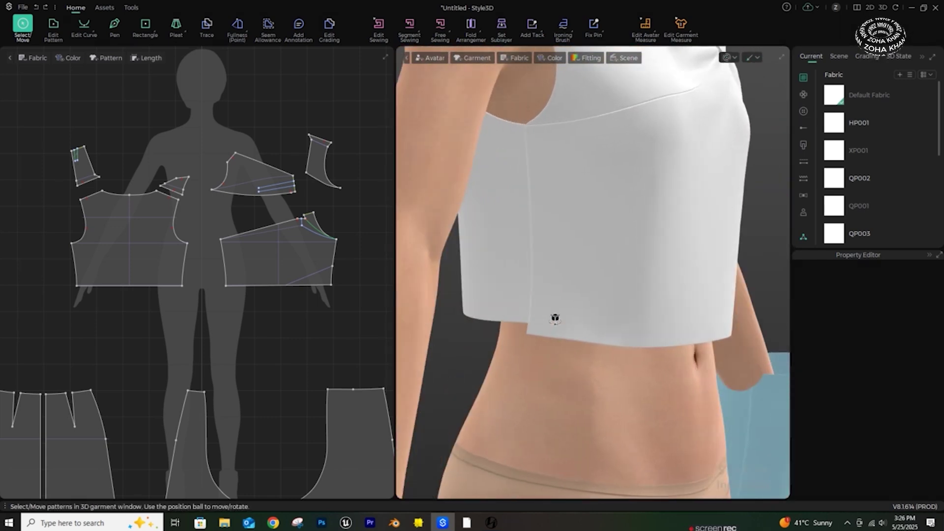
scroll(555, 317, up, 4)
middle_drag(554, 316, 536, 330)
scroll(590, 314, down, 4)
middle_drag(591, 315, 580, 403)
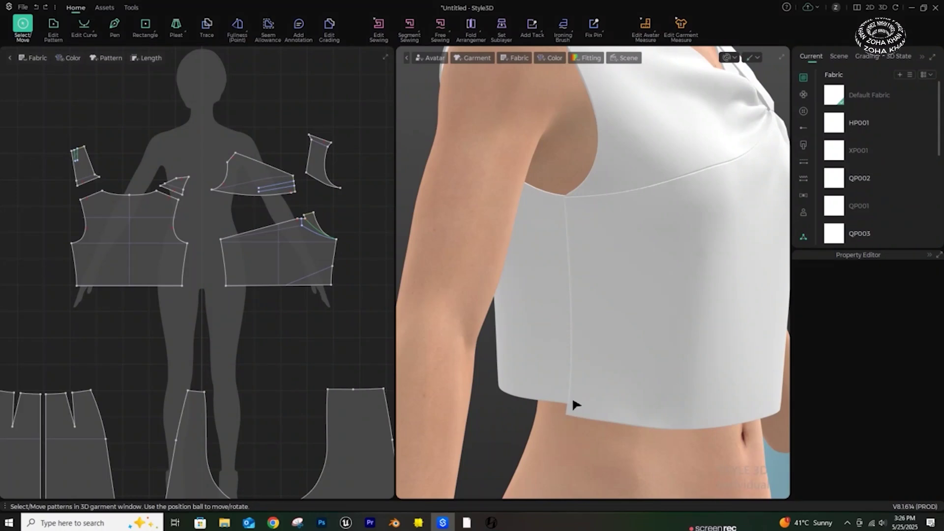
click(379, 27)
scroll(225, 289, up, 5)
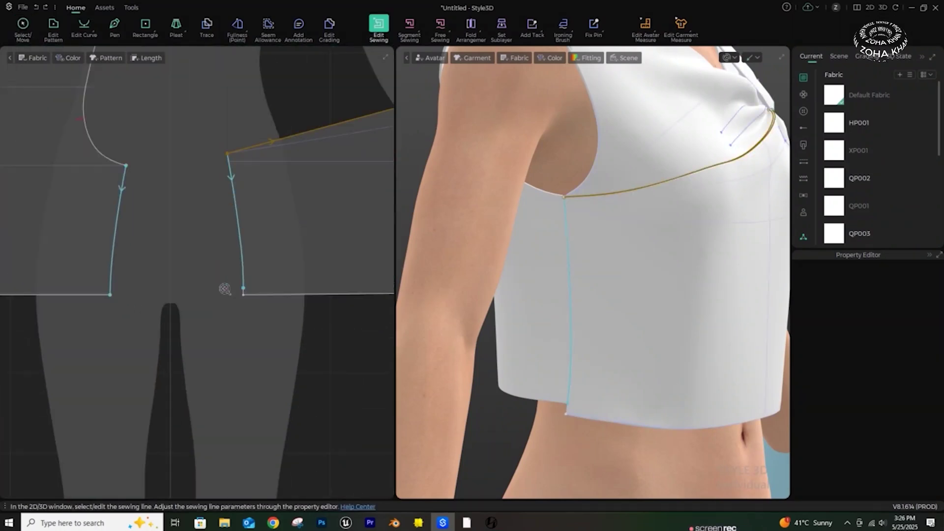
scroll(225, 288, up, 2)
click(250, 290)
scroll(251, 298, down, 5)
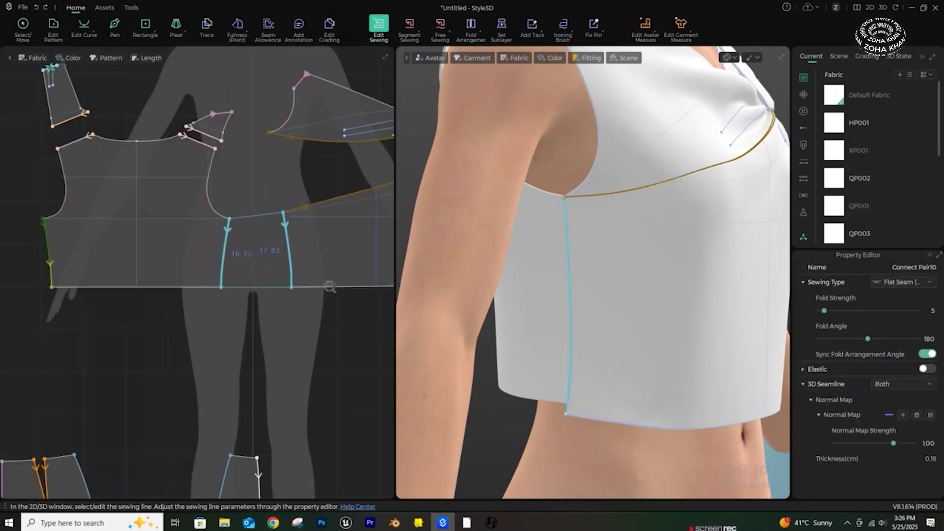
scroll(274, 312, up, 6)
click(285, 290)
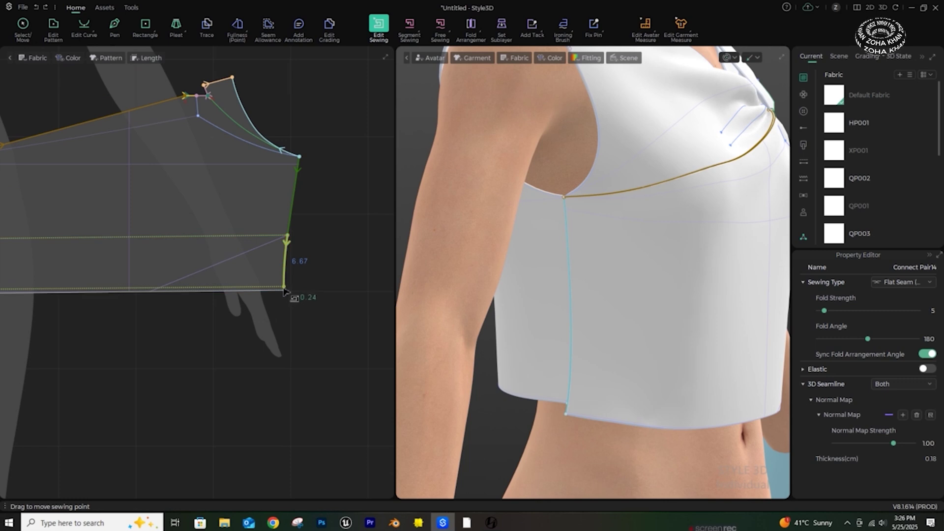
Step: Simulate the top with its adjusted side seams and check the fit on the avatar
scroll(286, 299, down, 8)
key(space)
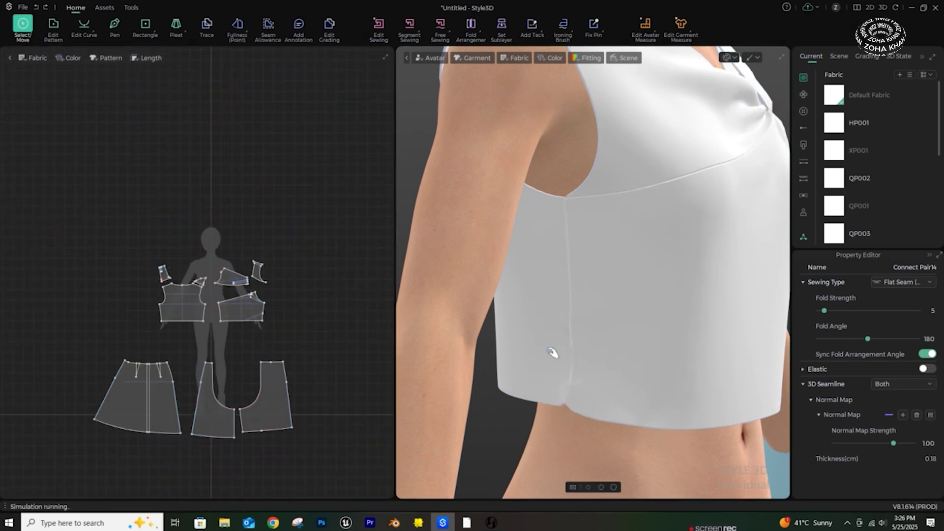
scroll(592, 374, down, 5)
right_drag(592, 375, 554, 361)
scroll(555, 360, down, 3)
middle_drag(554, 360, 469, 267)
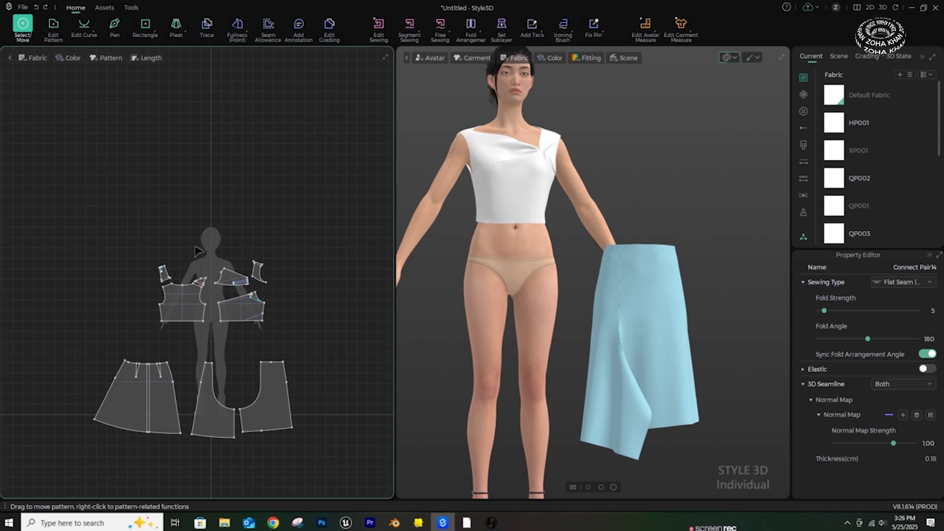
Step: Select all the skirt patterns and move the frozen skirt back onto the avatar's hips in the 3D view
key(b)
middle_drag(154, 237, 173, 168)
drag(92, 268, 362, 398)
click(23, 26)
drag(697, 340, 573, 343)
right_drag(581, 364, 561, 354)
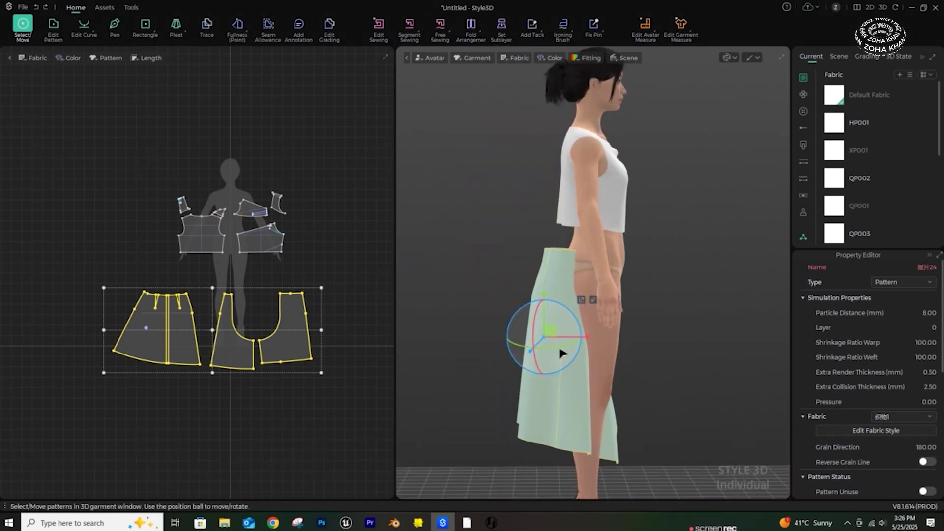
drag(572, 338, 606, 338)
right_drag(607, 339, 610, 362)
click(580, 328)
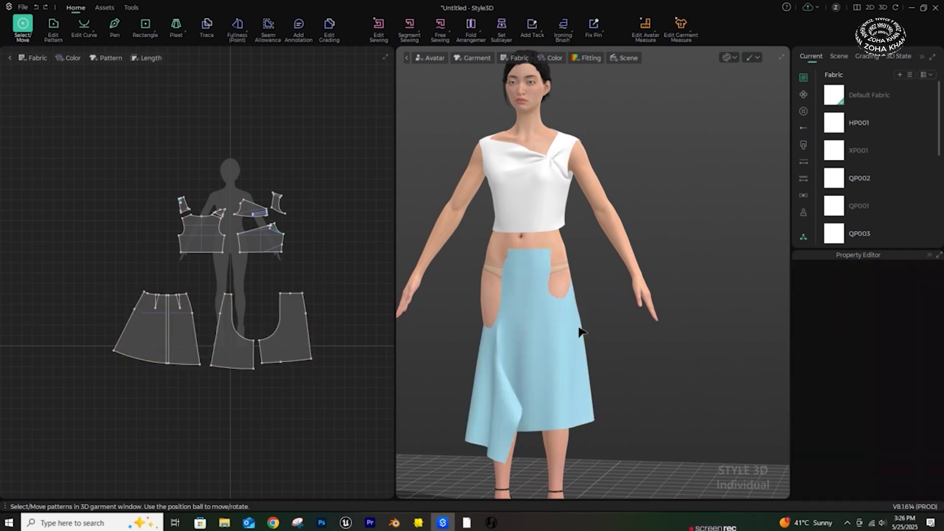
Step: Unfreeze all the skirt patterns and simulate the skirt on the avatar
drag(95, 282, 366, 405)
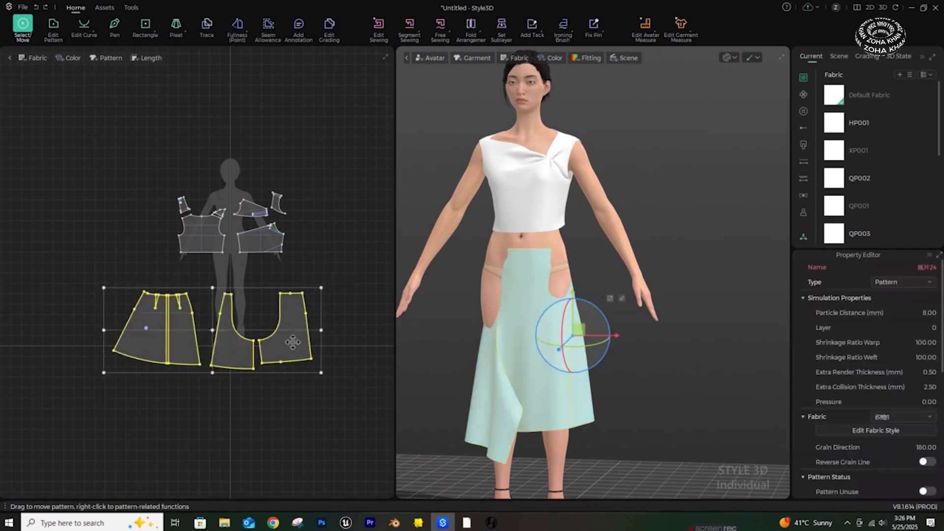
right_click(295, 305)
key(space)
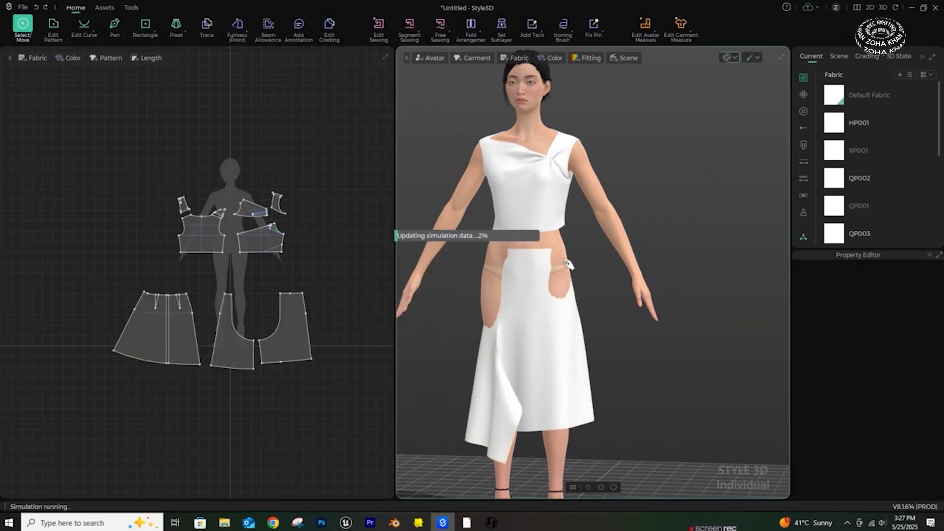
right_drag(638, 378, 517, 375)
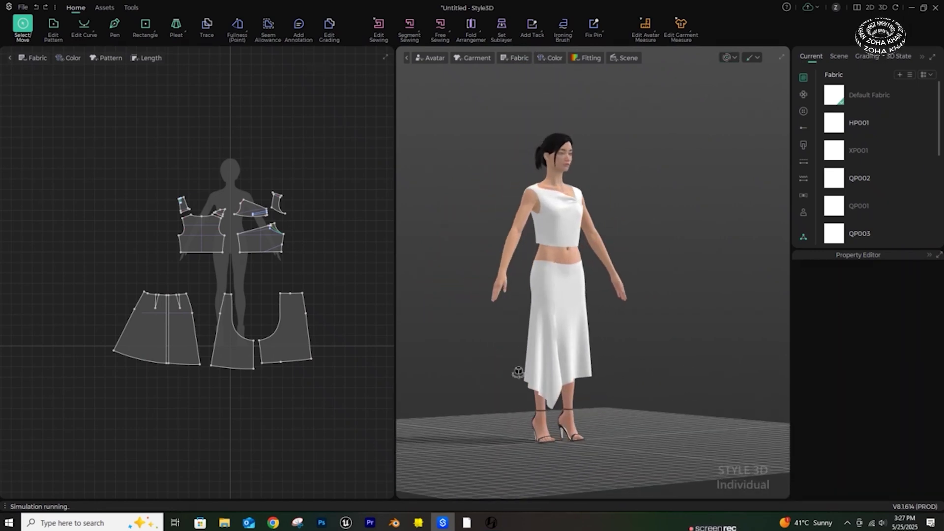
key(space)
Step: Raise the whole skirt slightly toward the avatar's waist in the 3D view and restart the simulation
scroll(556, 291, up, 3)
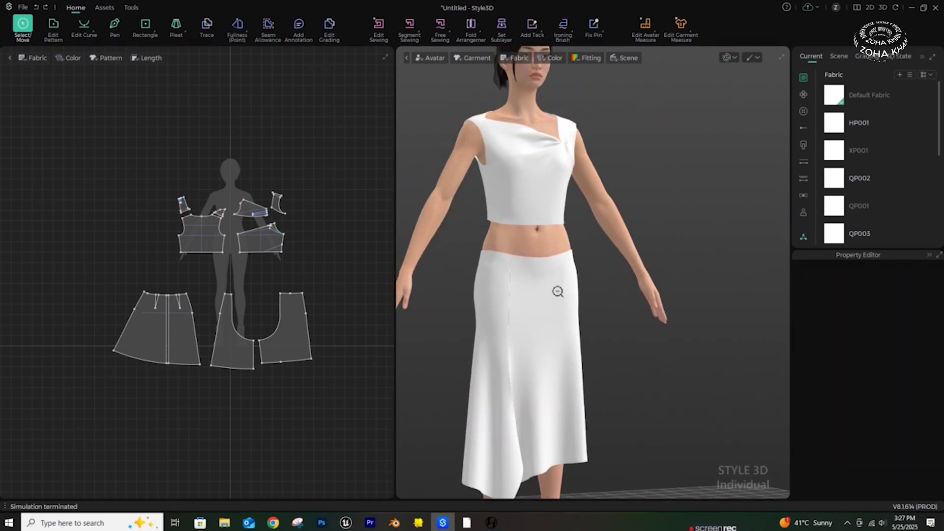
right_drag(514, 312, 497, 280)
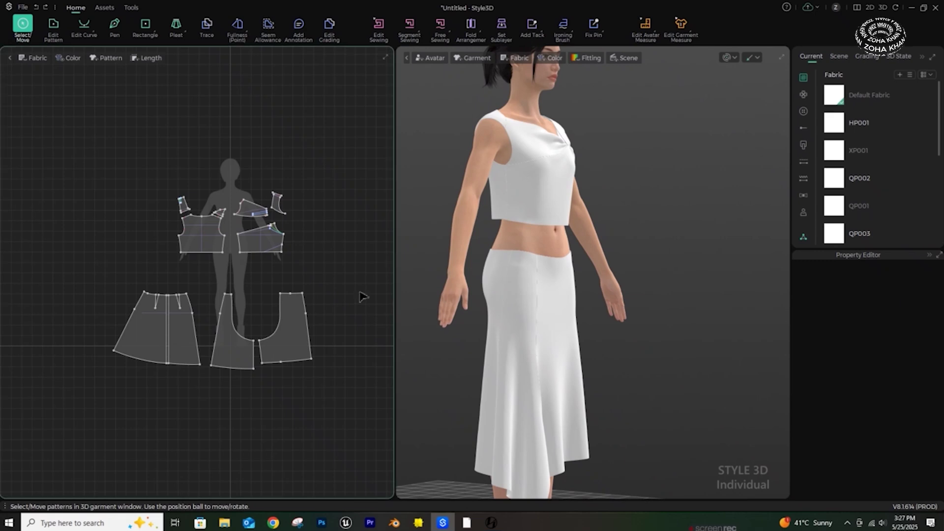
drag(101, 286, 389, 399)
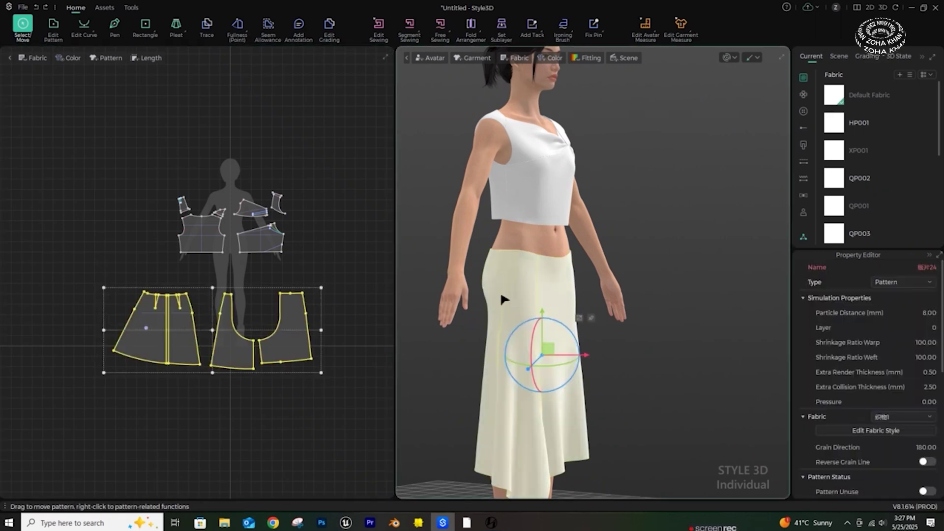
drag(540, 337, 540, 325)
click(651, 364)
key(space)
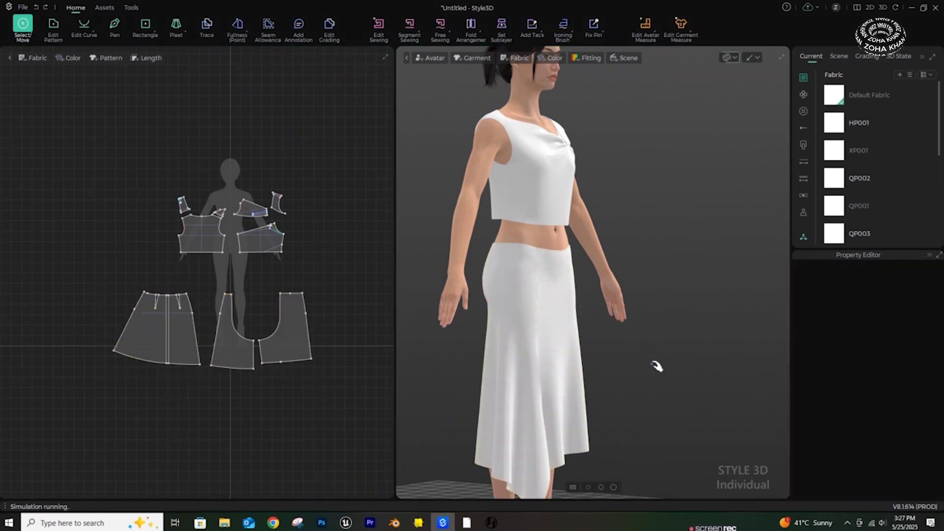
Step: Inspect the simulated top and skirt from the front and sides, stopping the simulation
right_drag(657, 367, 490, 376)
scroll(580, 344, down, 5)
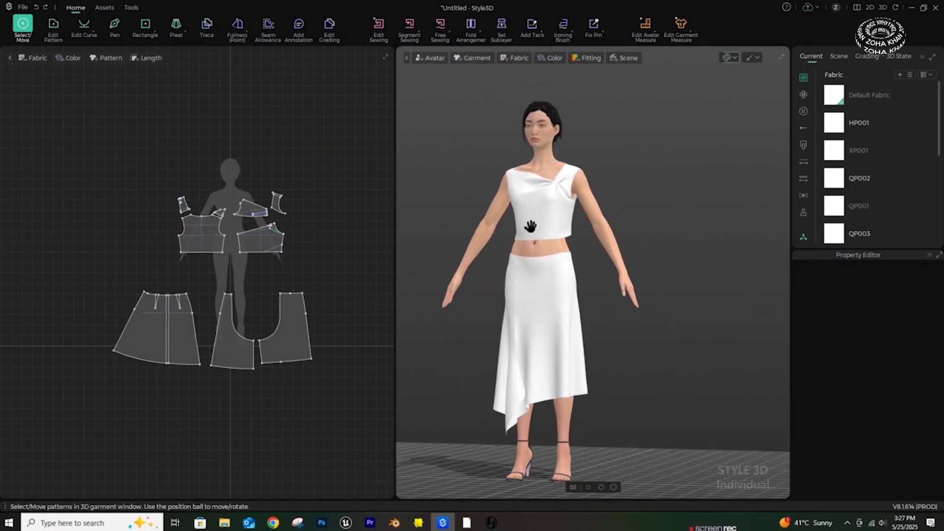
scroll(548, 288, up, 6)
right_drag(549, 289, 512, 290)
right_drag(587, 301, 506, 299)
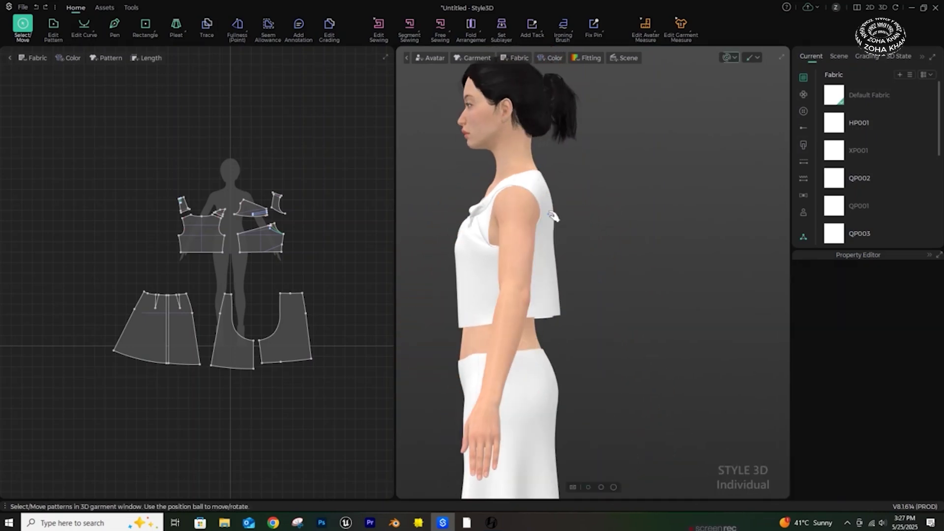
key(space)
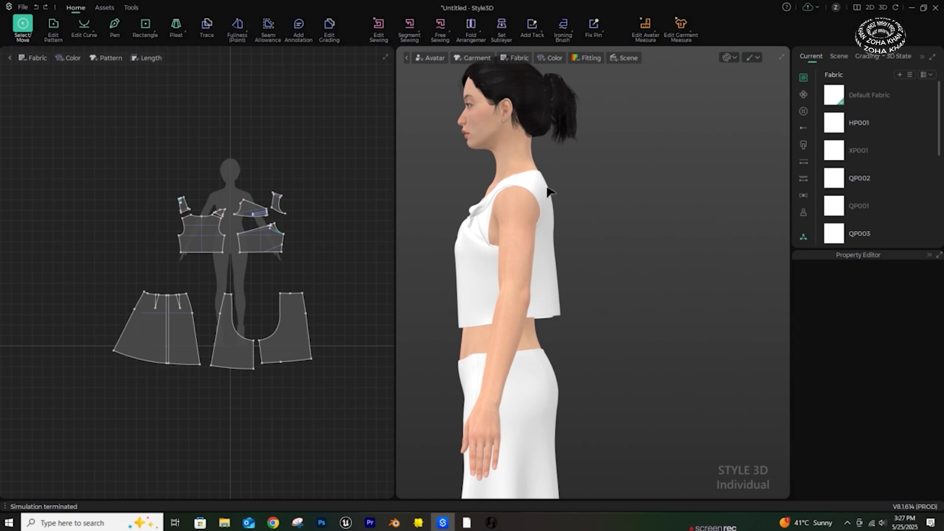
click(548, 191)
click(622, 211)
right_drag(482, 281, 585, 285)
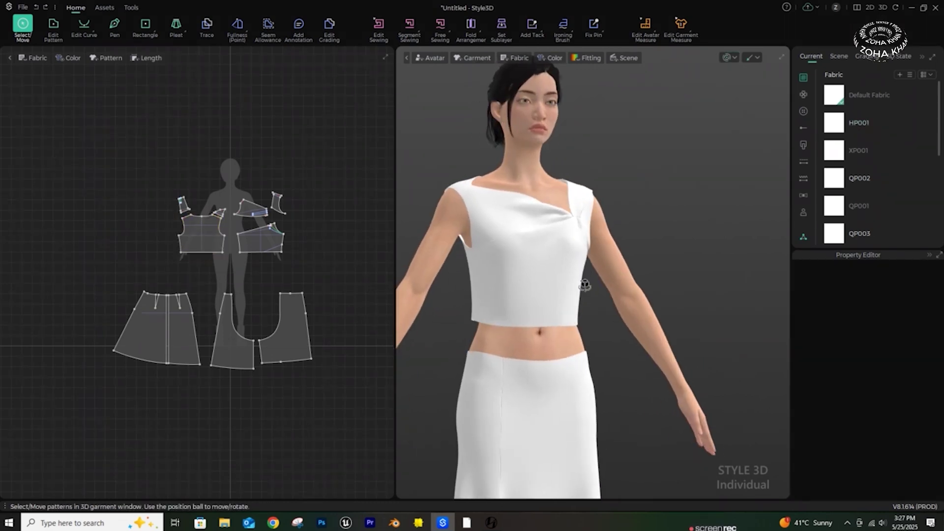
Step: Change the hem length of the top's back pattern to 30 cm, adjusting it in both directions
scroll(226, 291, up, 8)
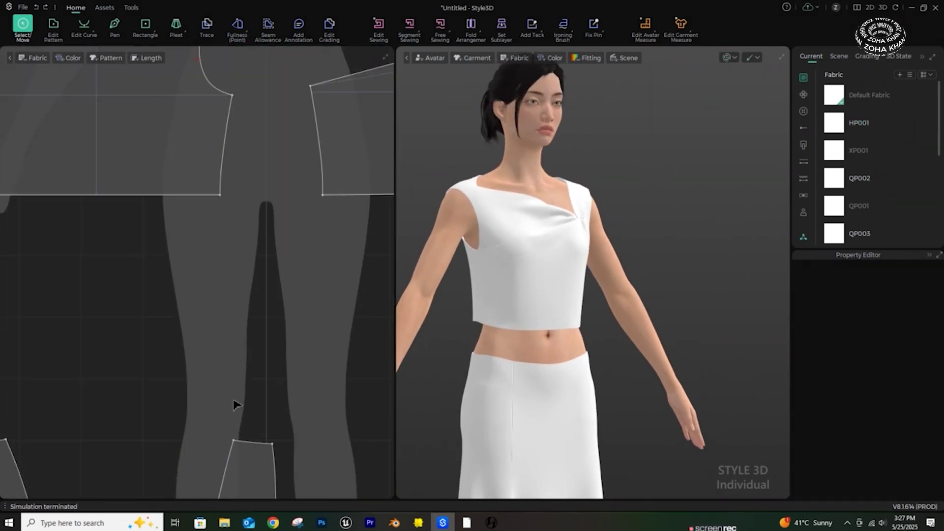
scroll(236, 405, down, 8)
scroll(234, 407, up, 4)
click(53, 27)
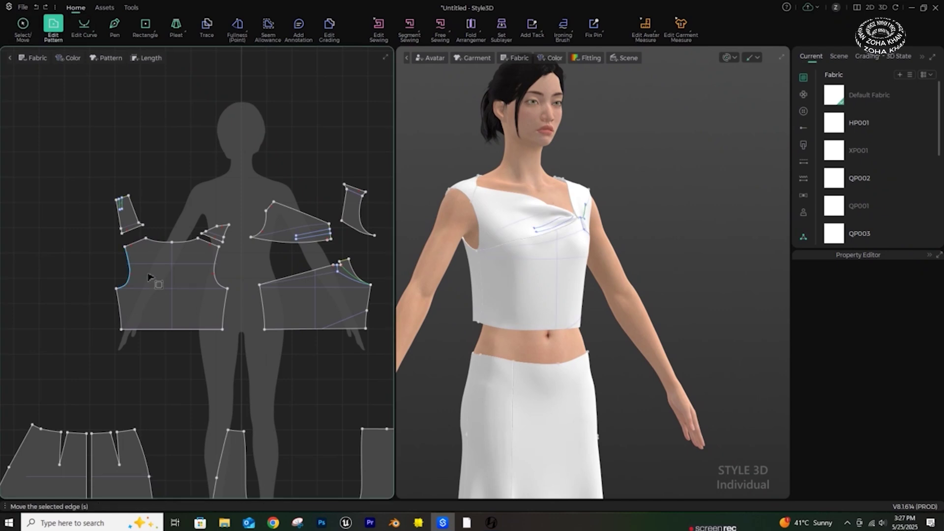
click(170, 329)
right_click(173, 333)
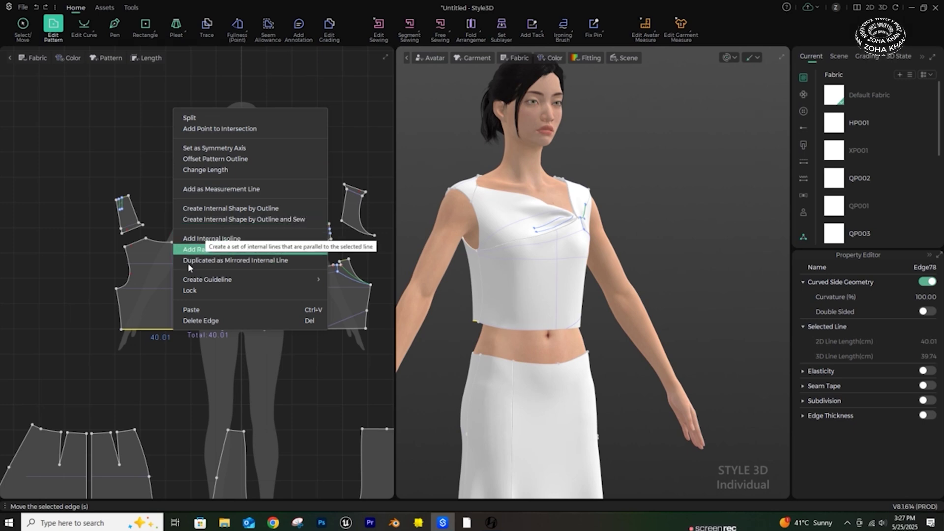
click(158, 348)
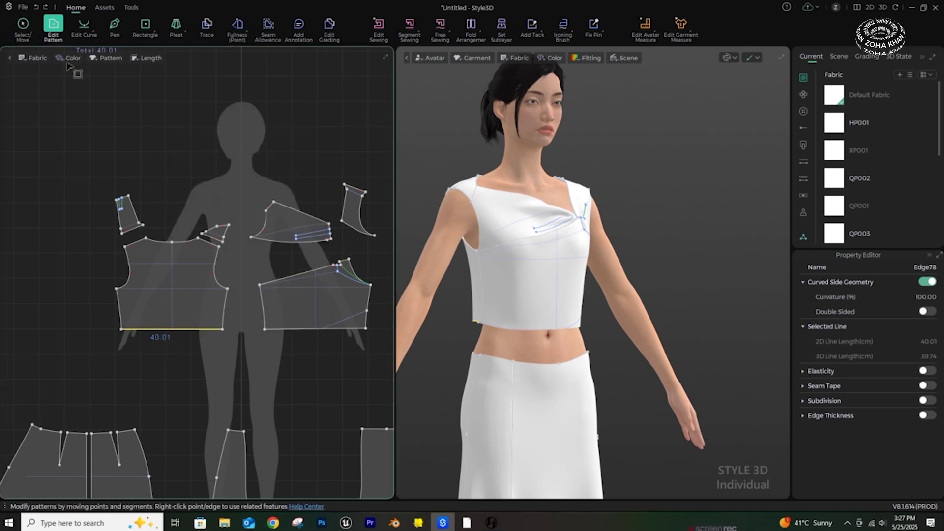
right_click(168, 329)
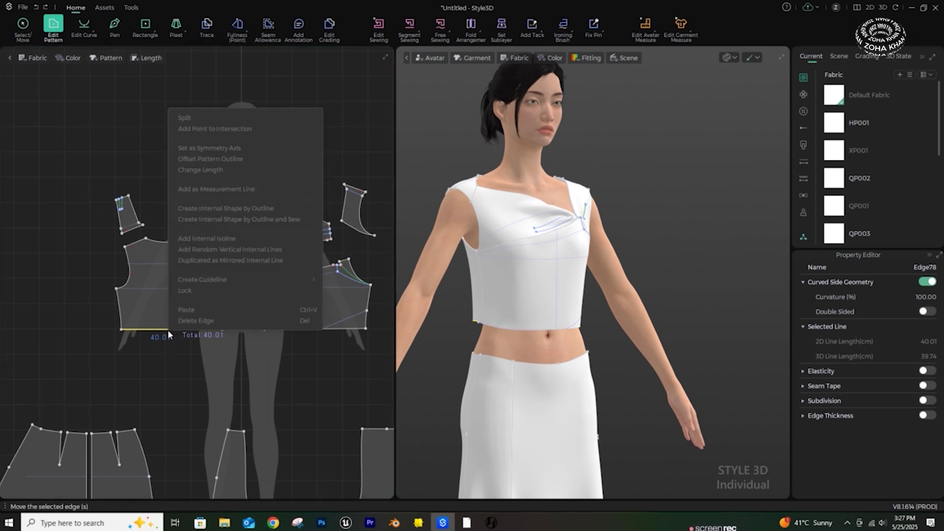
click(216, 169)
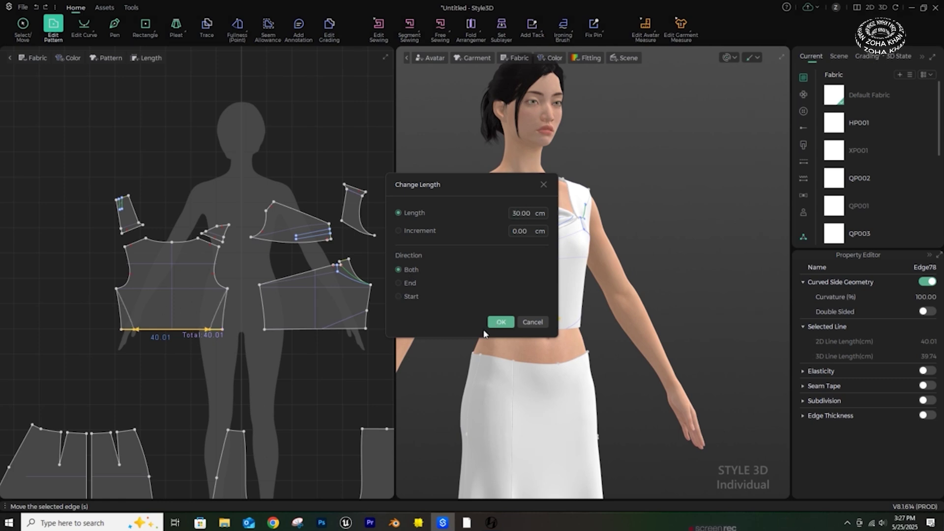
click(496, 325)
Step: Change the hem length of the top's lower front pattern to 30 cm, adjusting it in both directions
right_click(319, 334)
click(322, 337)
click(314, 330)
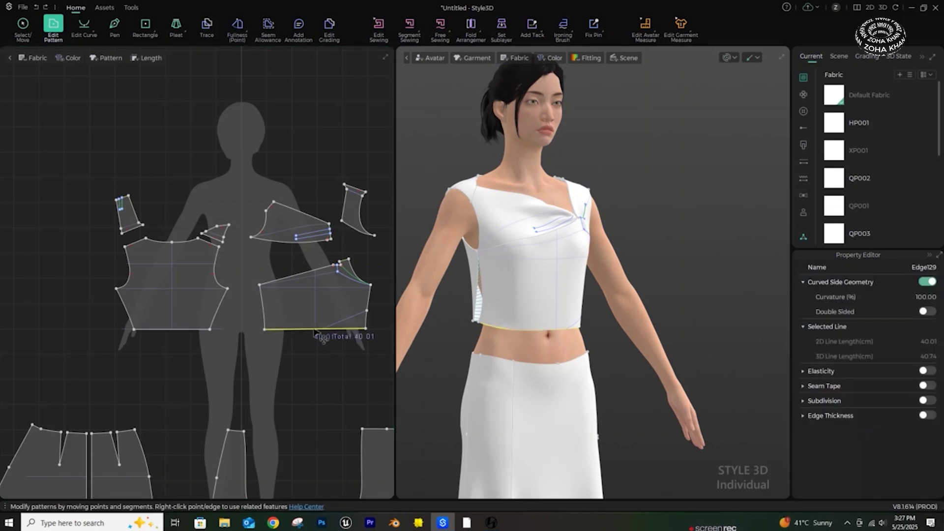
right_click(315, 333)
click(351, 170)
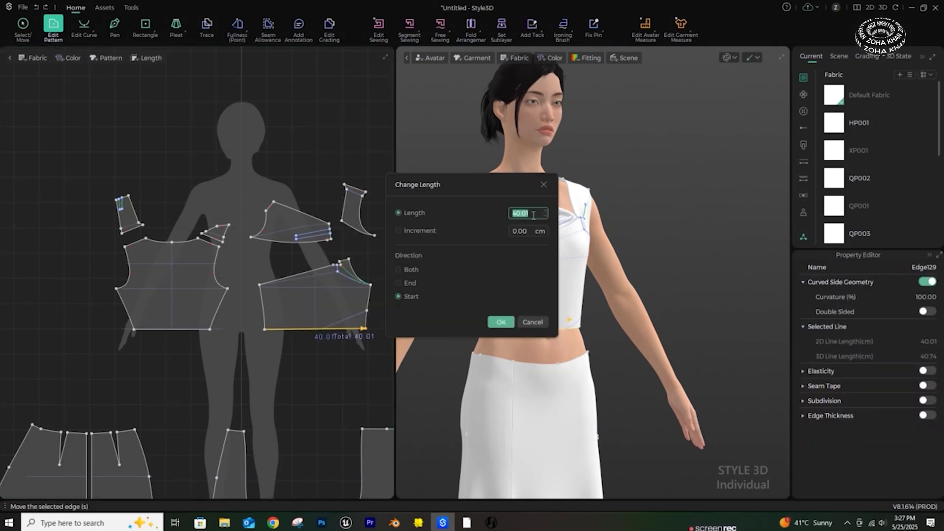
text(30)
right_click(531, 213)
click(407, 268)
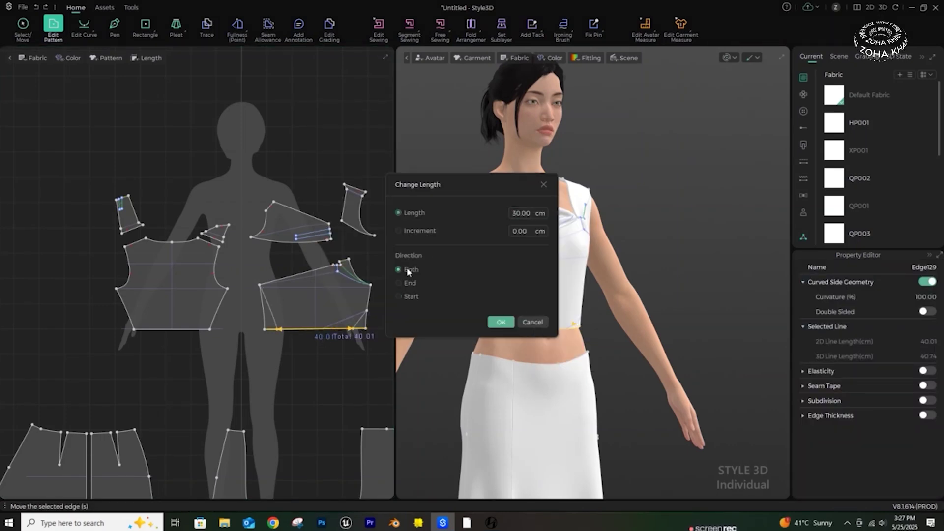
click(501, 323)
Step: Simulate the top with its narrowed hems and view it from the side
click(311, 379)
key(space)
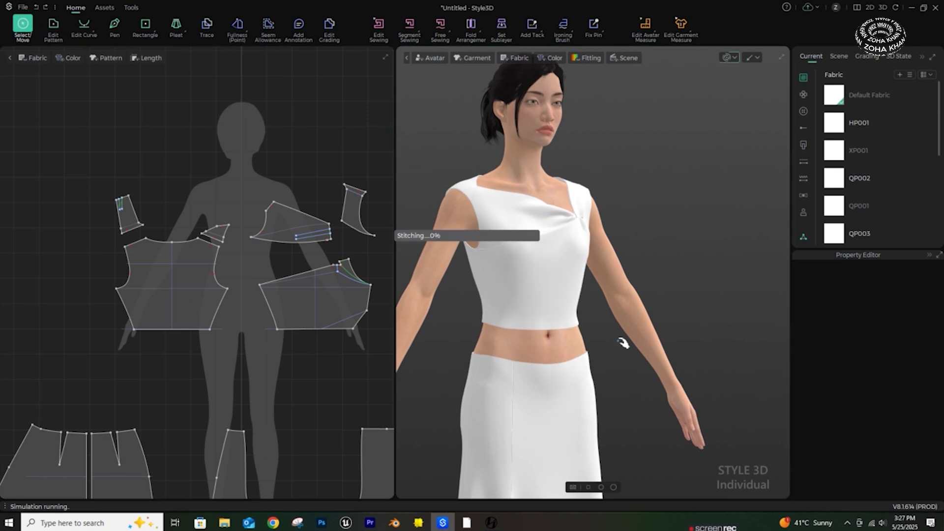
right_drag(624, 344, 577, 333)
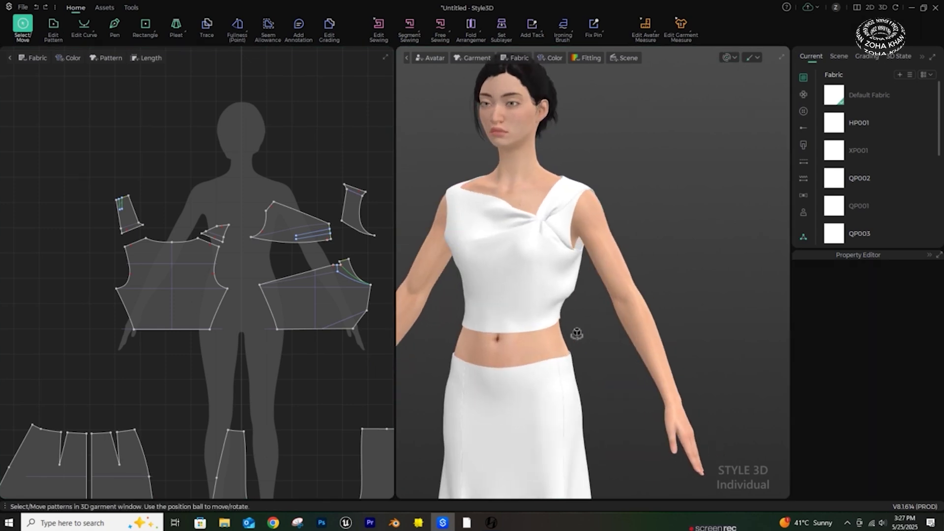
Step: Delete the extra point on the lower front pattern's side seam so that the edge runs straight
click(551, 288)
key(z)
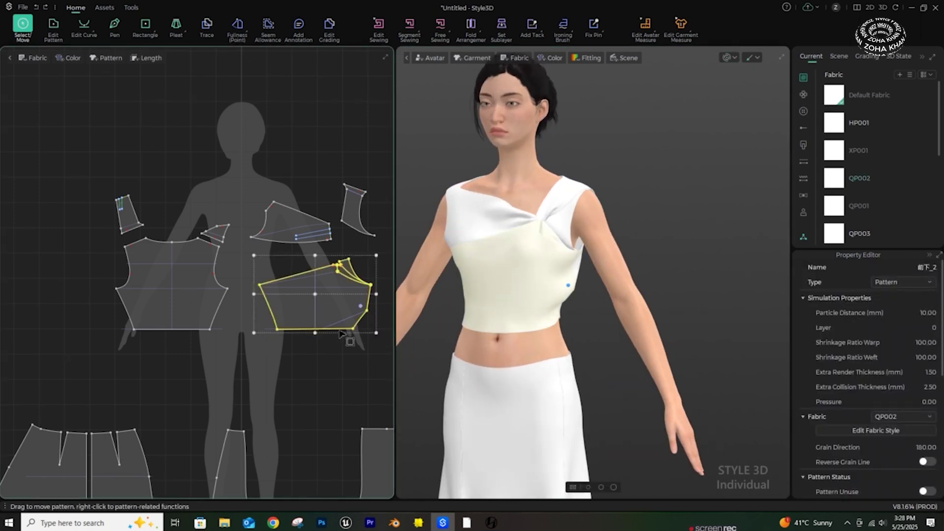
scroll(347, 328, up, 4)
click(320, 309)
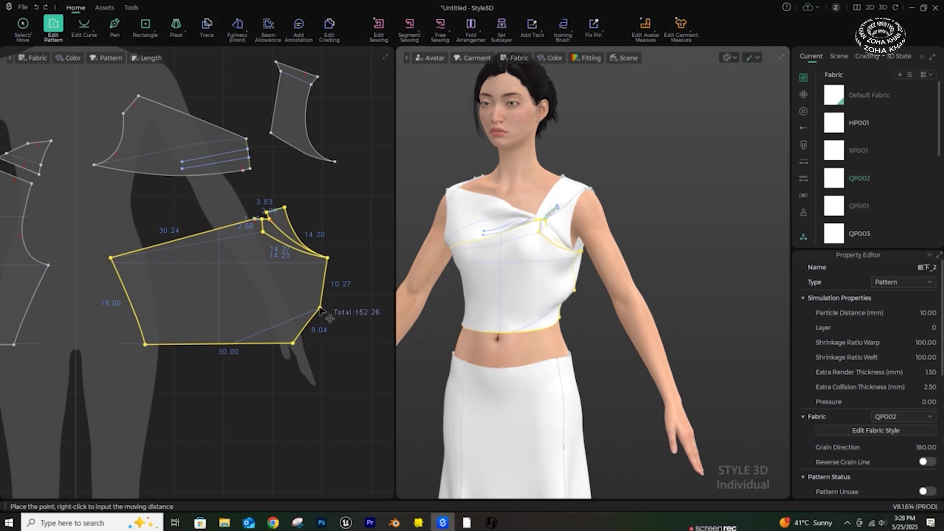
click(320, 308)
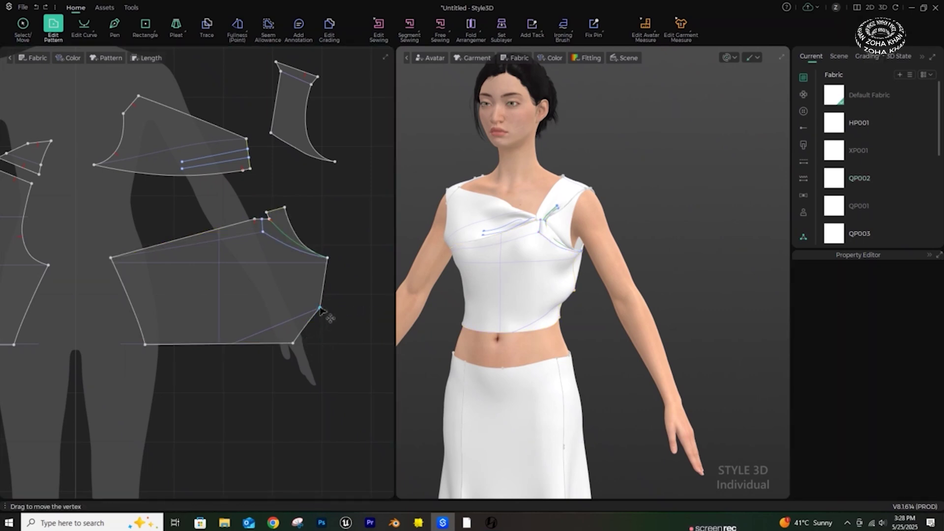
key(Delete)
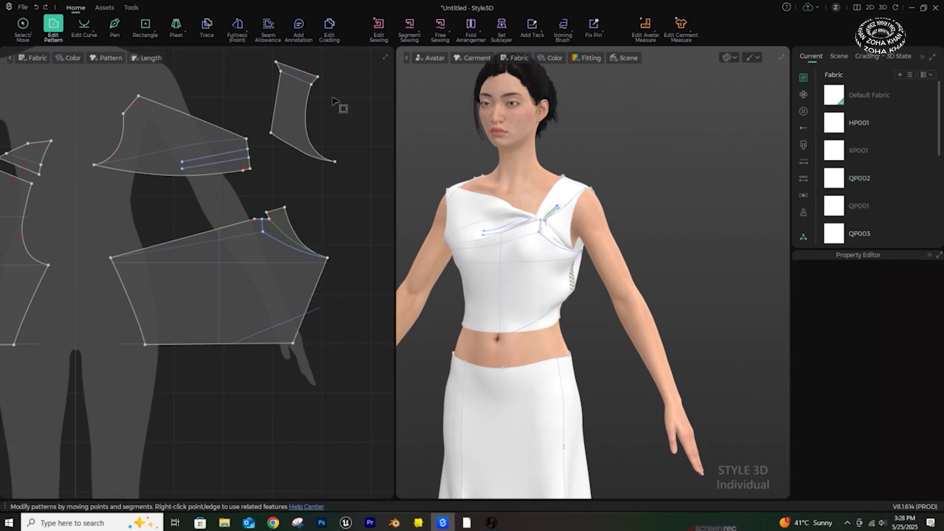
click(381, 25)
click(23, 28)
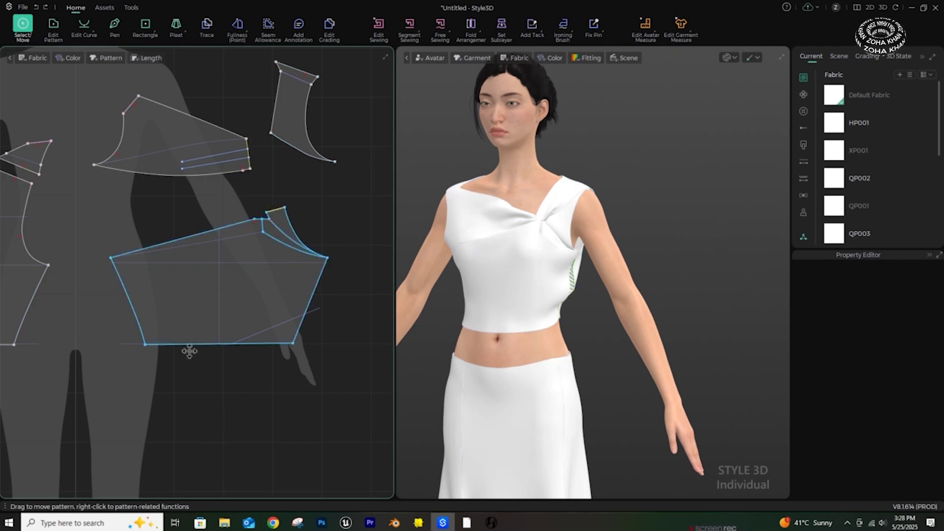
Step: Simulate the garment with the straightened side seam, check the top's fit, and stop the simulation
scroll(570, 330, down, 3)
key(space)
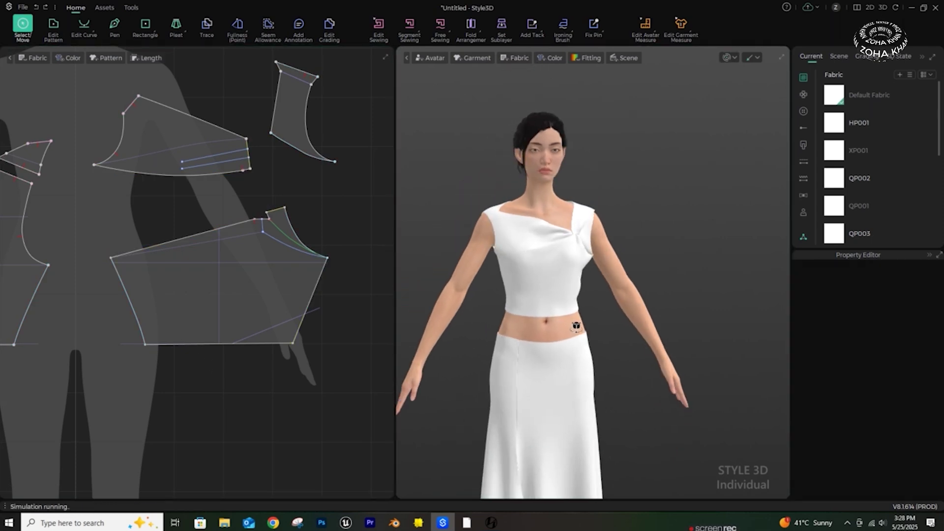
click(579, 314)
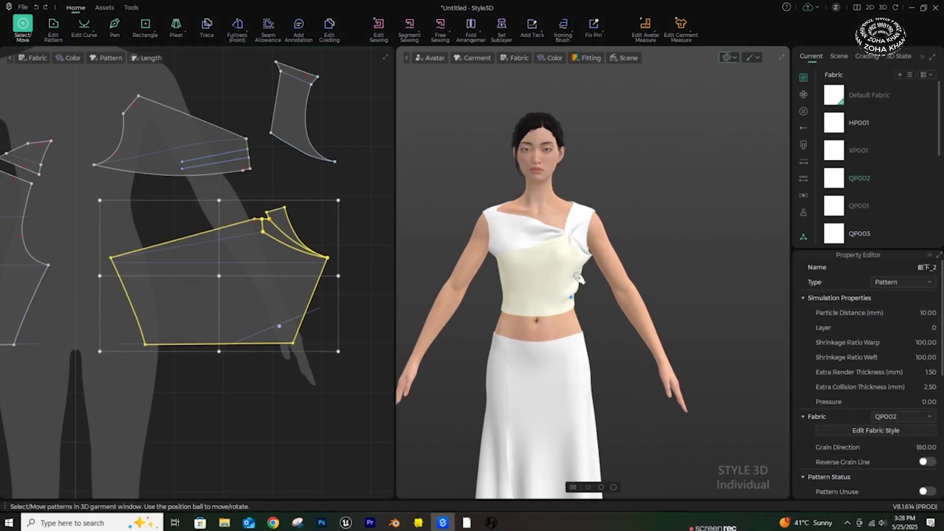
click(598, 304)
scroll(585, 291, down, 3)
mouse_move(547, 320)
right_down()
mouse_move(716, 326)
mouse_move(542, 330)
mouse_move(555, 327)
right_up()
click(538, 251)
click(644, 255)
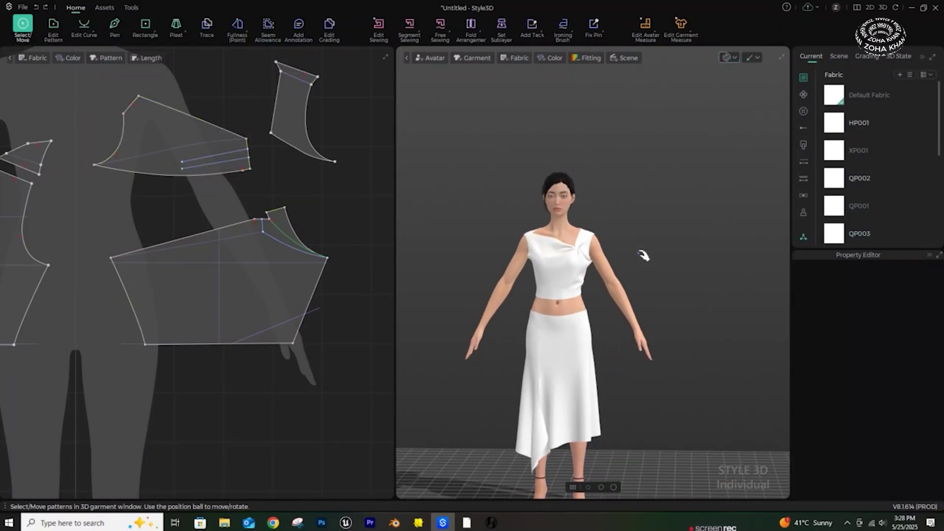
key(space)
Step: Select all the top patterns and simulate them again on the avatar
scroll(183, 245, down, 5)
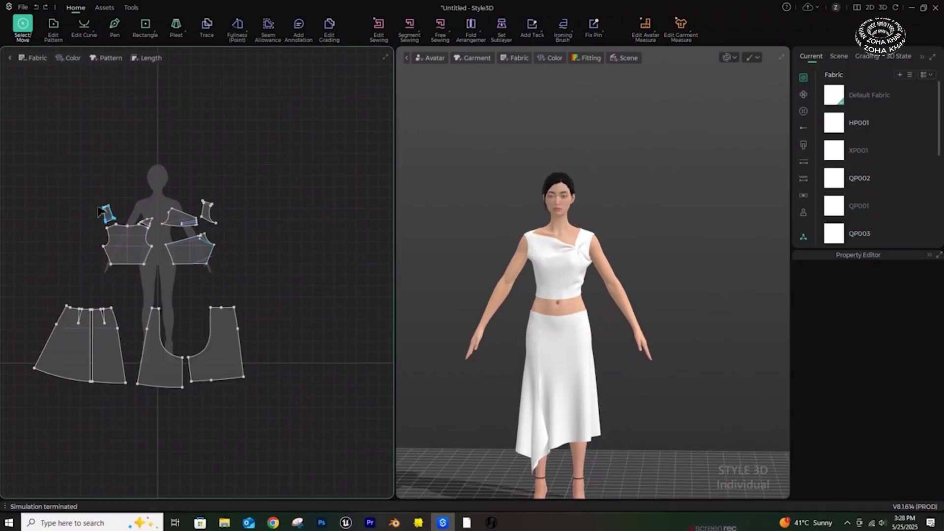
drag(89, 186, 215, 263)
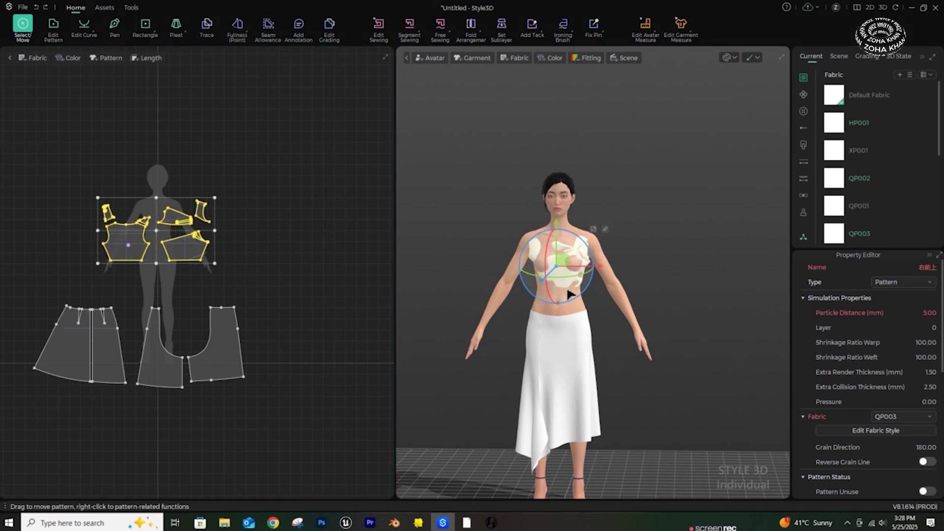
key(space)
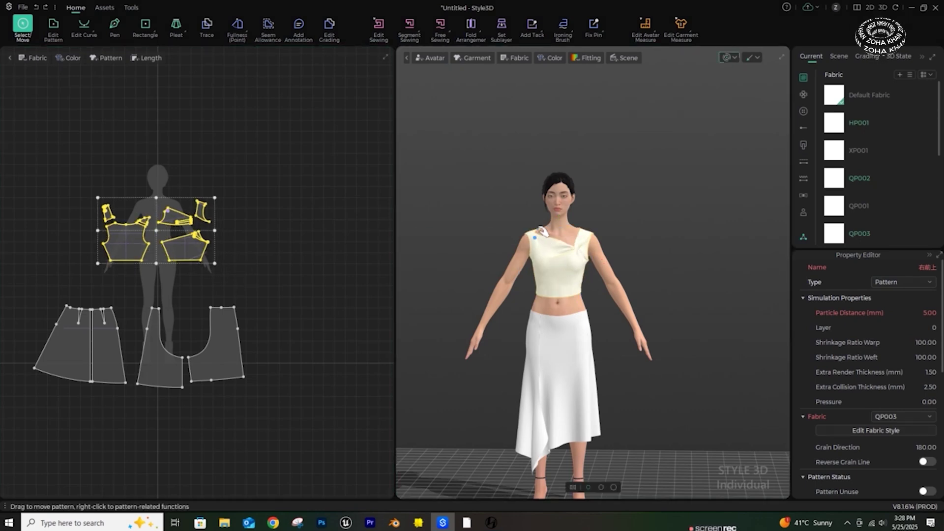
click(616, 241)
right_drag(600, 302, 583, 291)
click(583, 291)
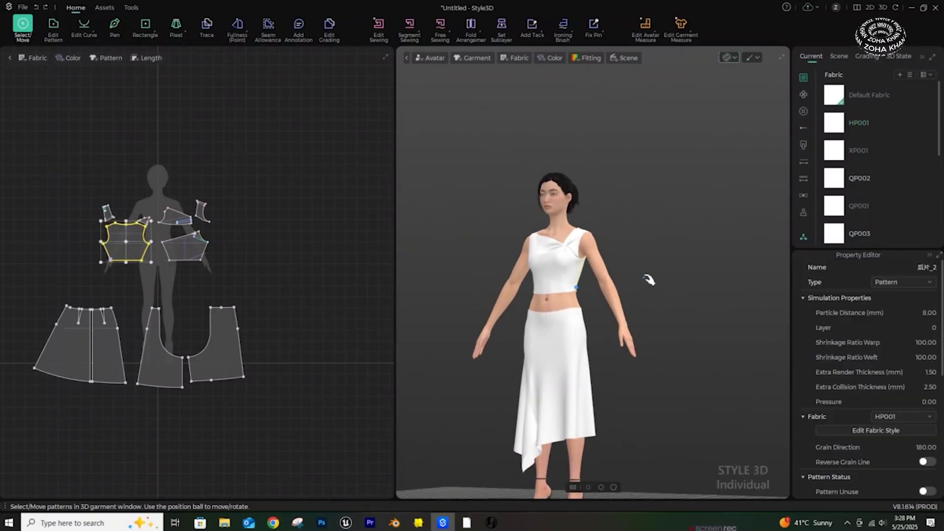
Step: Examine the whole simulated outfit down to the shoes and stop the simulation
click(650, 279)
scroll(615, 280, down, 2)
middle_drag(578, 315, 579, 231)
scroll(587, 250, up, 3)
scroll(606, 295, down, 3)
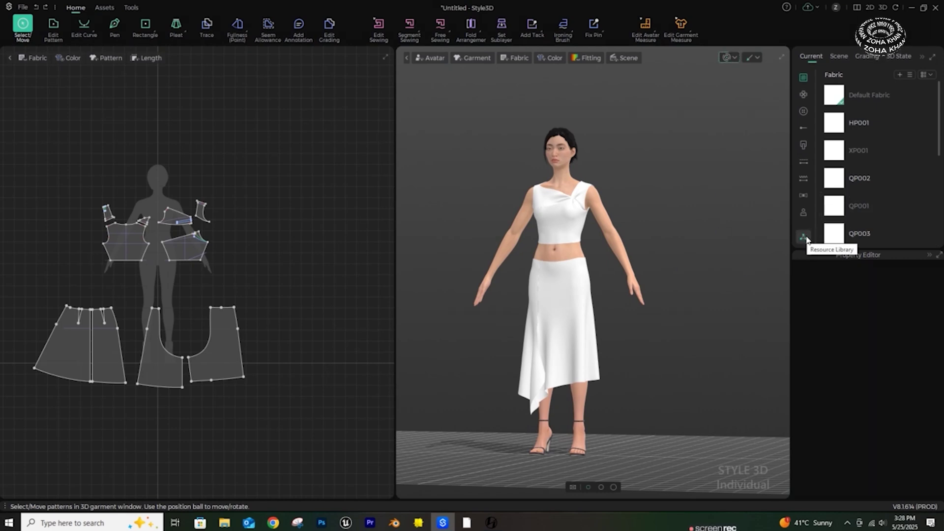
right_drag(634, 268, 640, 275)
key(space)
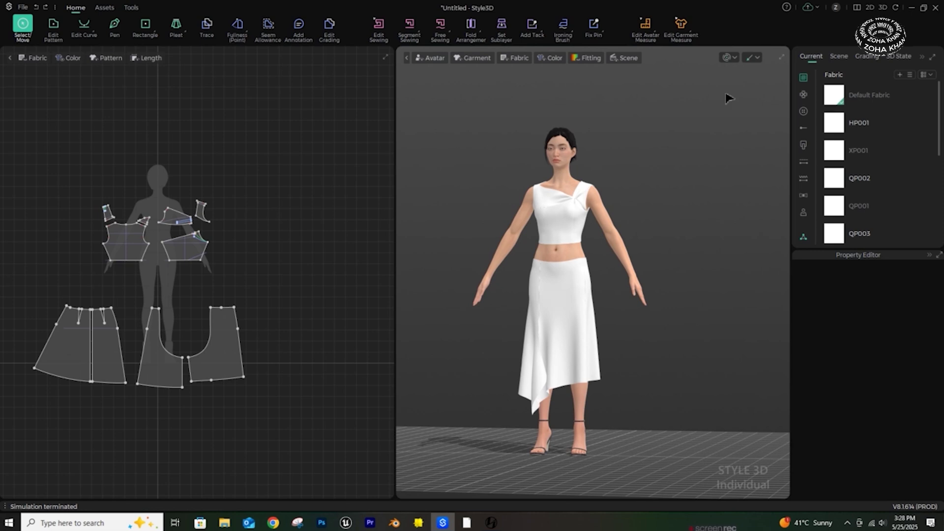
Step: Switch the 3D view to Ray Tracing Rendering
scroll(659, 190, up, 3)
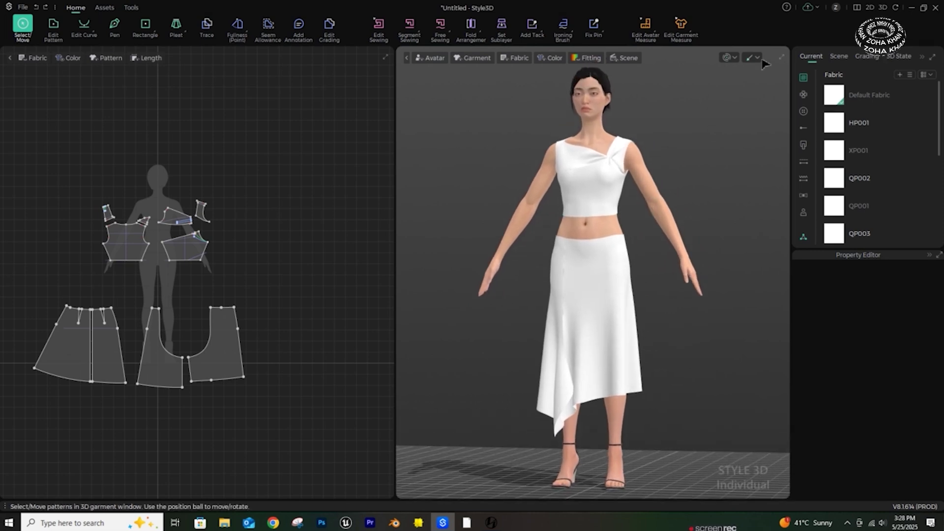
click(758, 58)
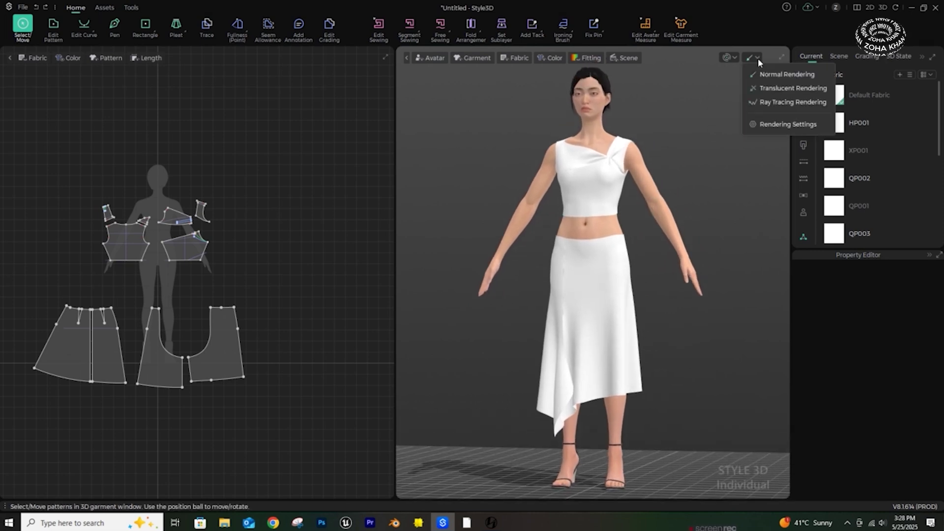
click(763, 103)
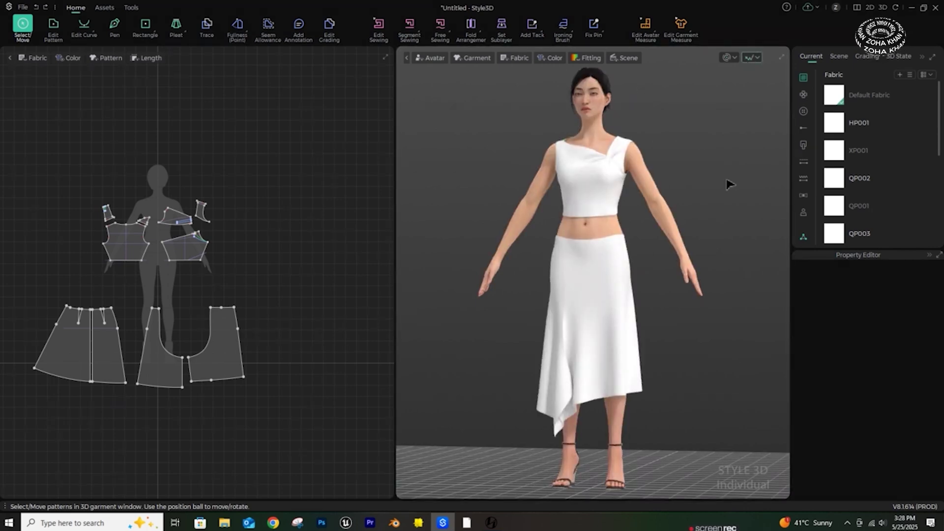
Step: Examine the ray-traced outfit from several sides and the twisted neckline of the top up close
mouse_move(733, 192)
right_down()
mouse_move(666, 197)
mouse_move(743, 198)
mouse_move(569, 316)
mouse_move(519, 314)
mouse_move(607, 305)
right_up()
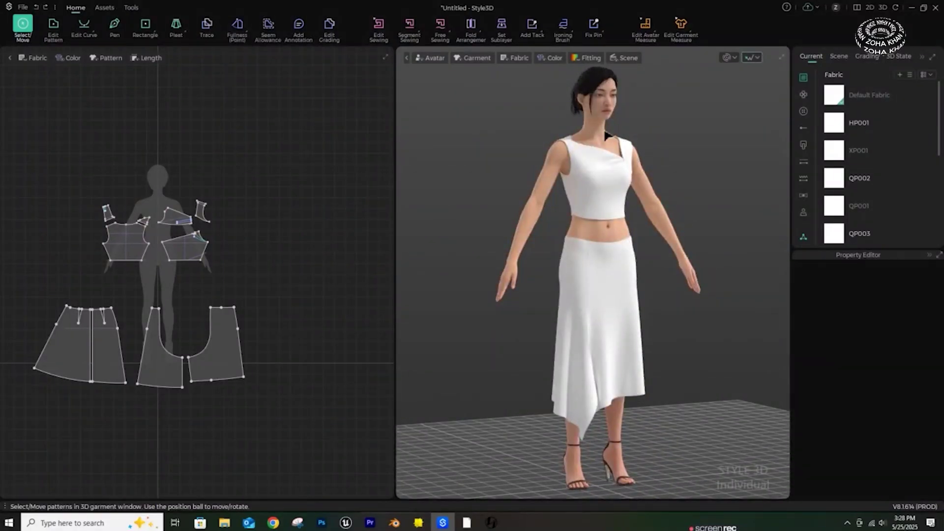
scroll(608, 135, up, 5)
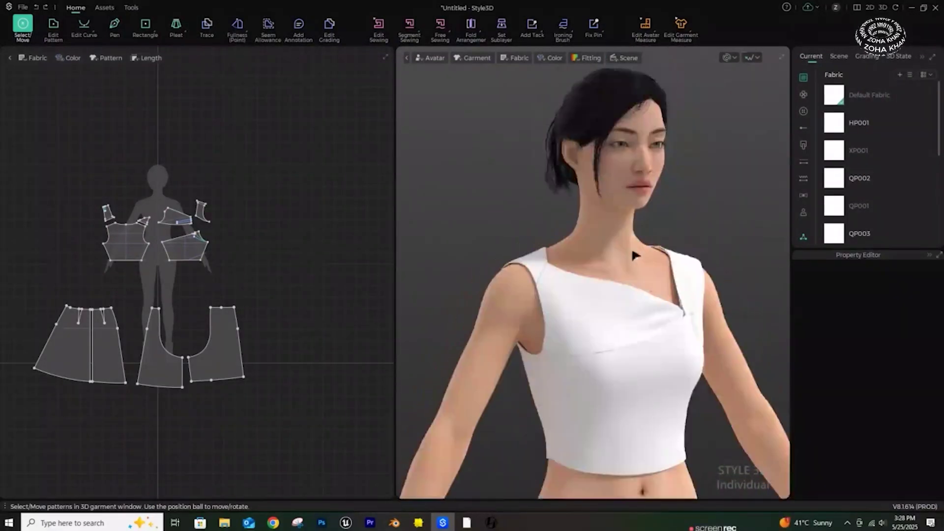
right_drag(619, 308, 658, 230)
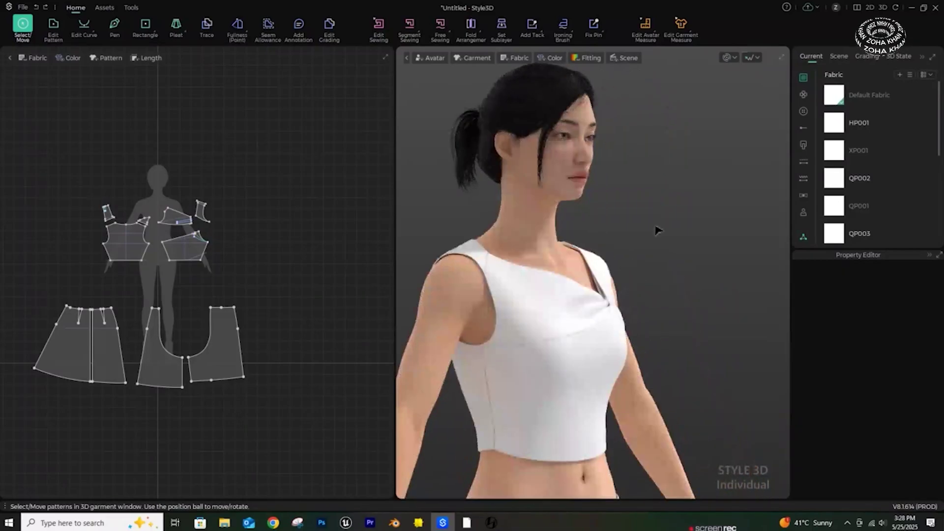
right_drag(600, 281, 640, 290)
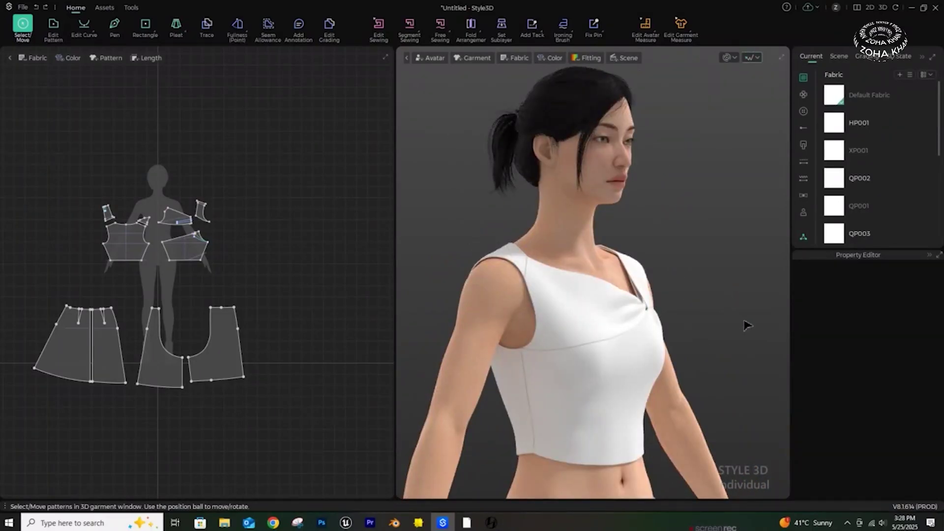
right_drag(747, 325, 624, 326)
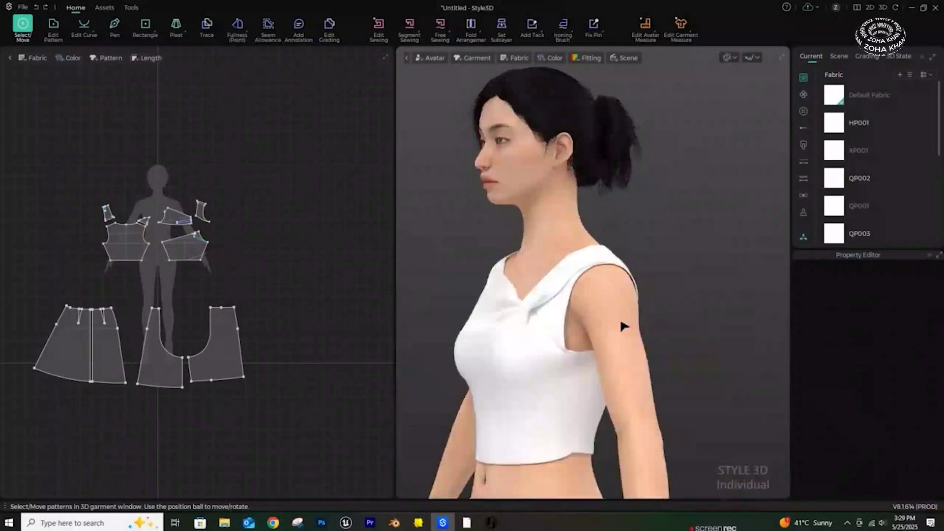
scroll(625, 326, up, 10)
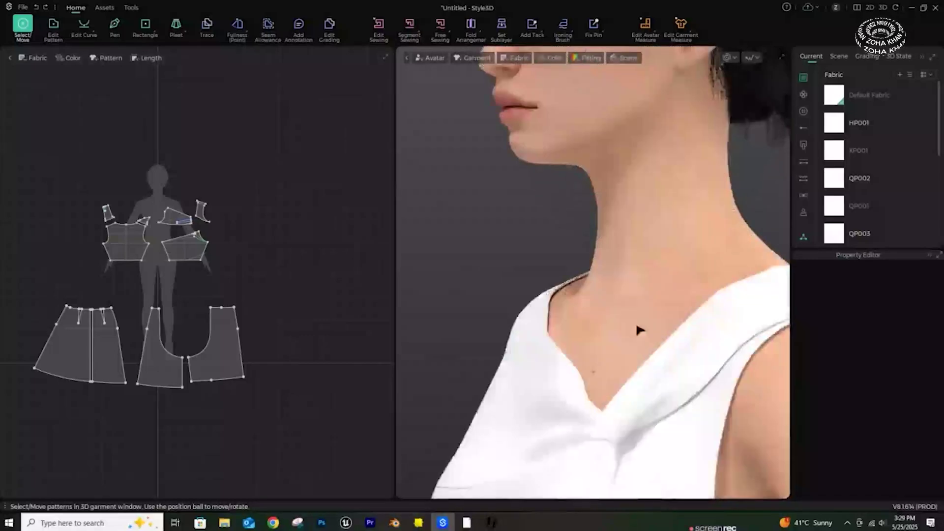
scroll(592, 306, down, 6)
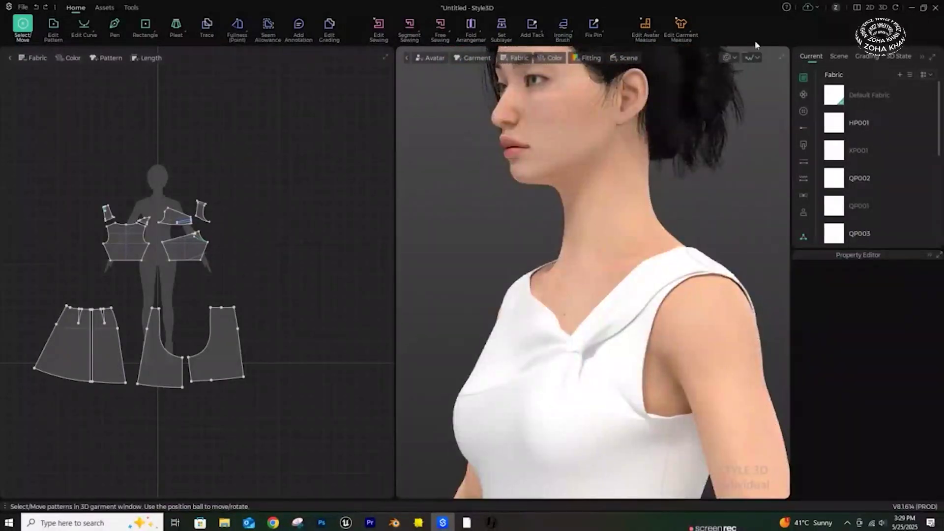
Step: Switch the 3D view back to Normal Rendering and bring the whole outfit into view
click(759, 58)
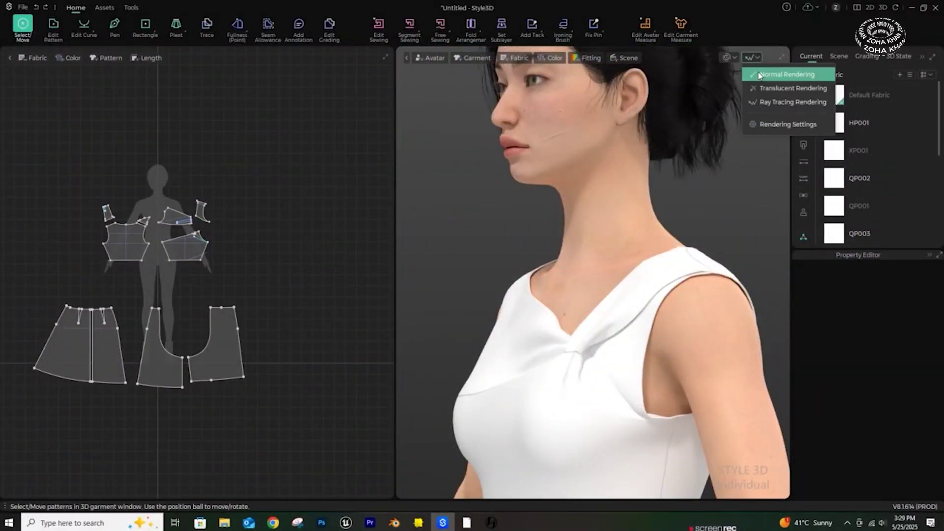
click(759, 75)
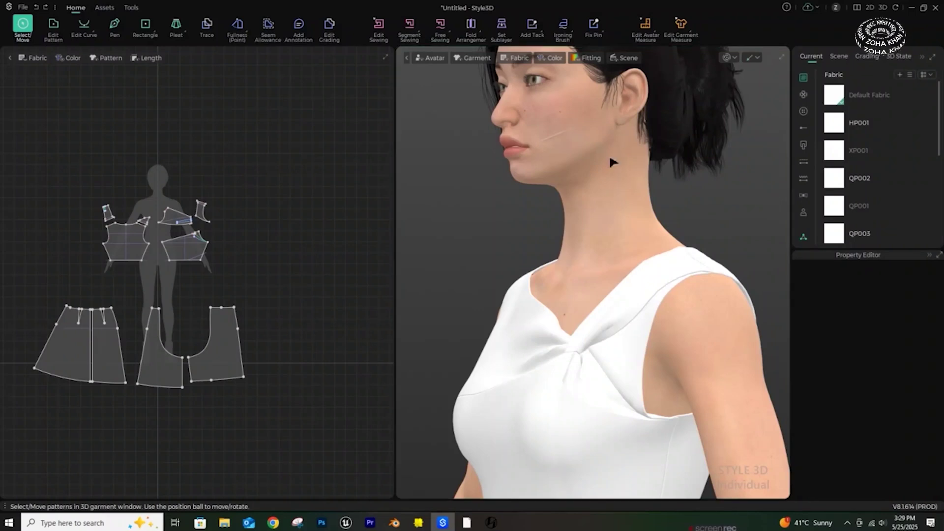
scroll(745, 269, down, 5)
right_drag(635, 323, 709, 326)
scroll(690, 326, down, 2)
scroll(689, 326, up, 3)
right_drag(683, 246, 753, 268)
Step: Open the female avatar's Hair folder in the resource library and move the library window clear of the avatar
click(804, 239)
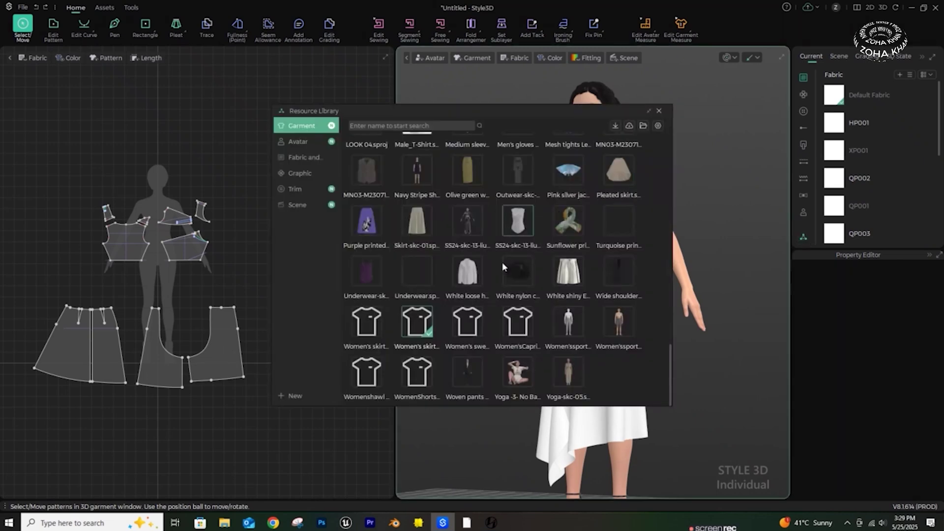
click(305, 146)
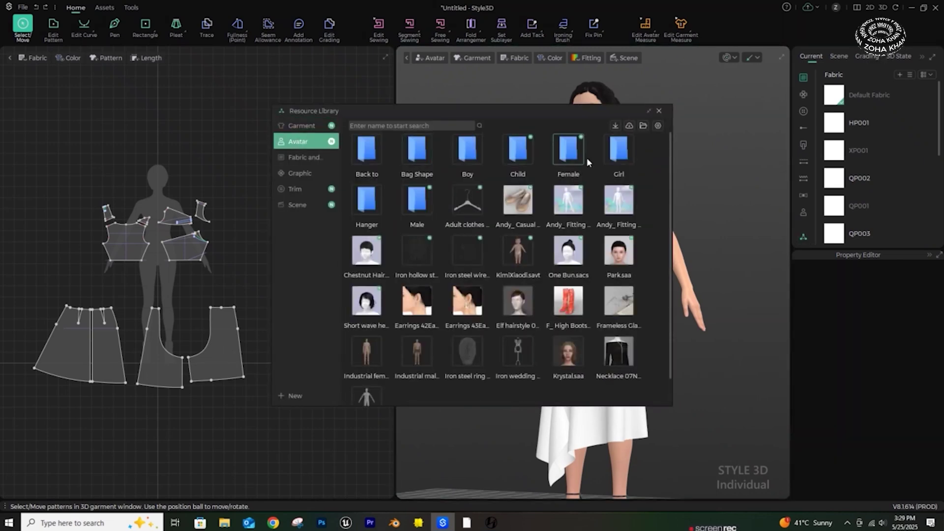
double_click(570, 157)
double_click(468, 158)
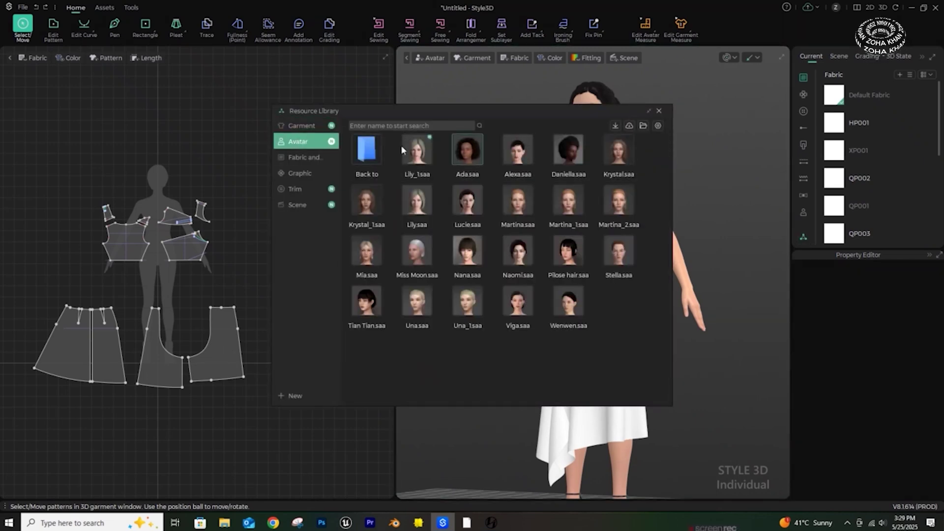
double_click(379, 164)
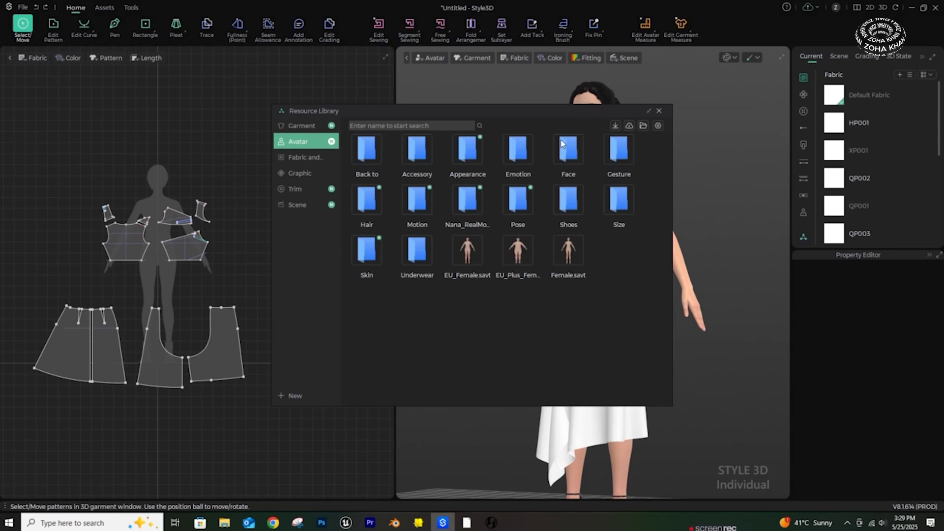
double_click(366, 199)
drag(421, 116, 183, 108)
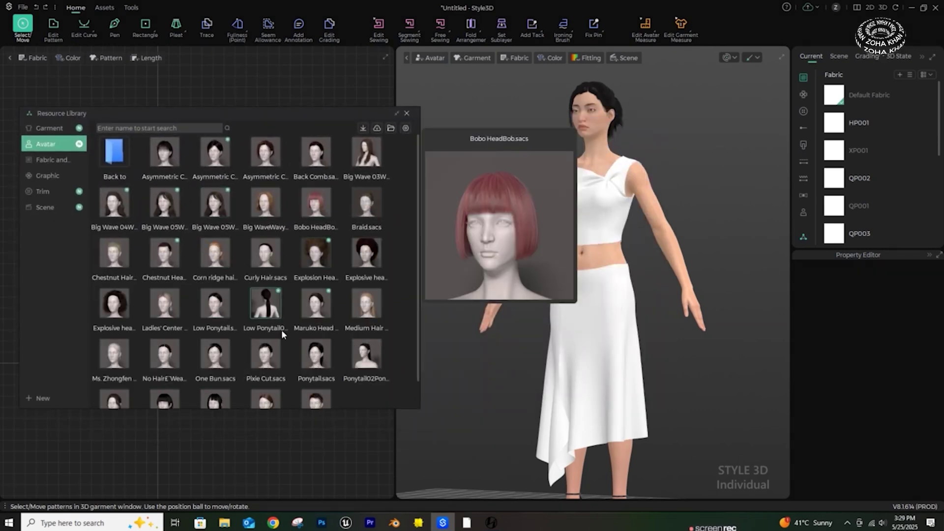
Step: Try the Twin Buns and Big Wave Wavy hairstyles on the avatar
scroll(199, 359, down, 3)
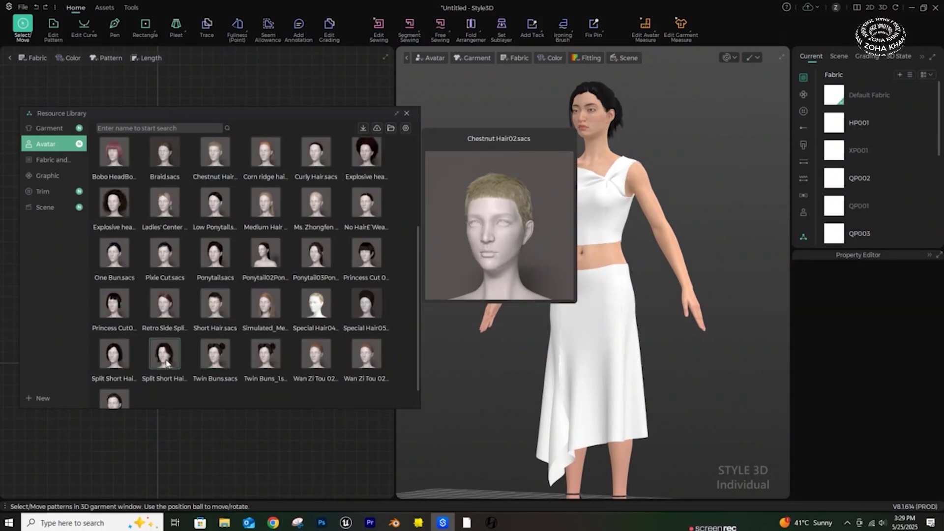
double_click(215, 353)
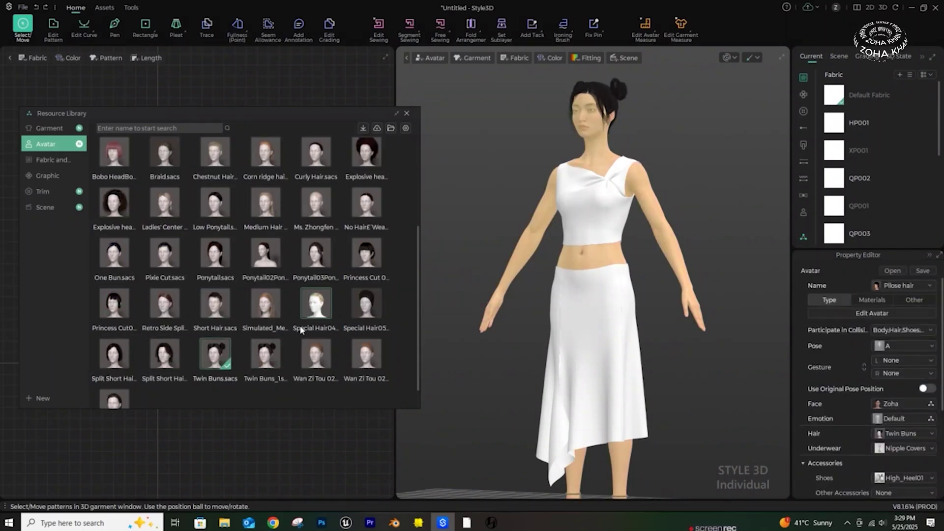
scroll(310, 305, up, 3)
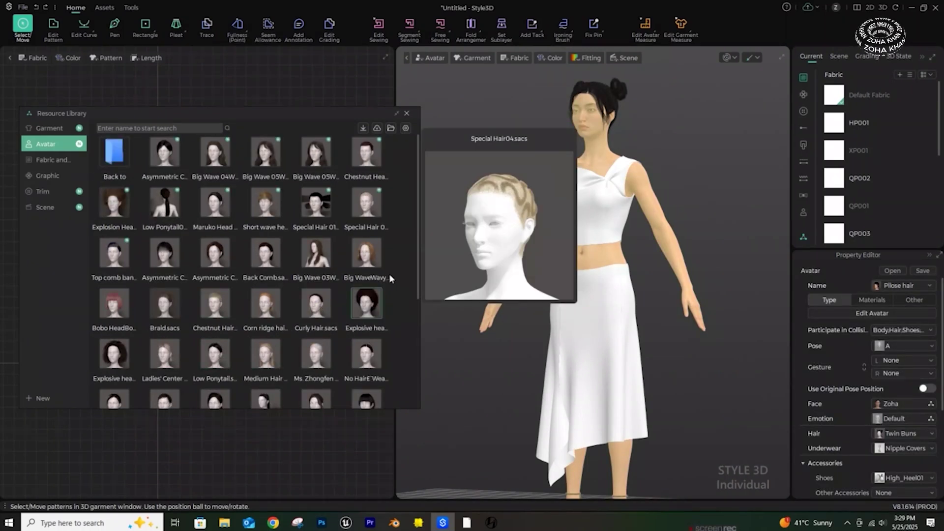
double_click(366, 254)
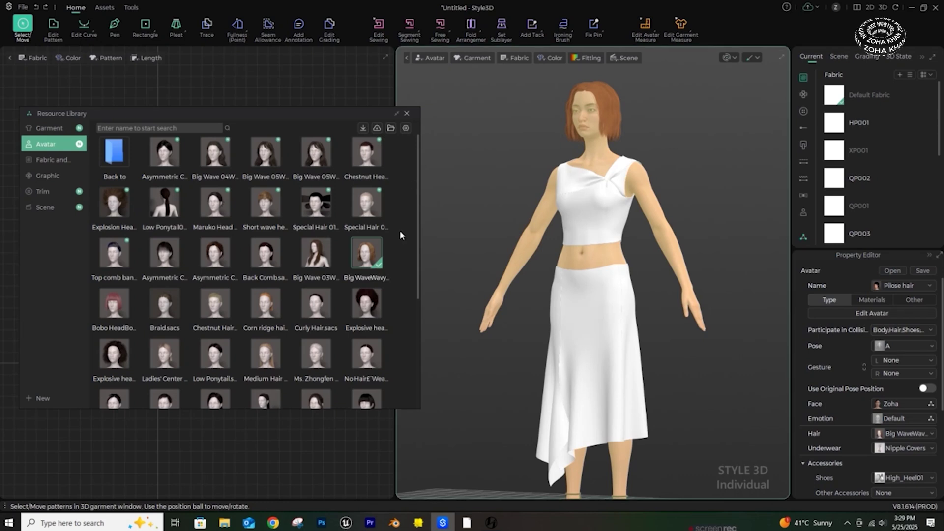
Step: Apply the Split Short Hair02 hairstyle to the avatar, close the resource library and check the look with the outfit
scroll(398, 344, down, 4)
mouse_move(167, 343)
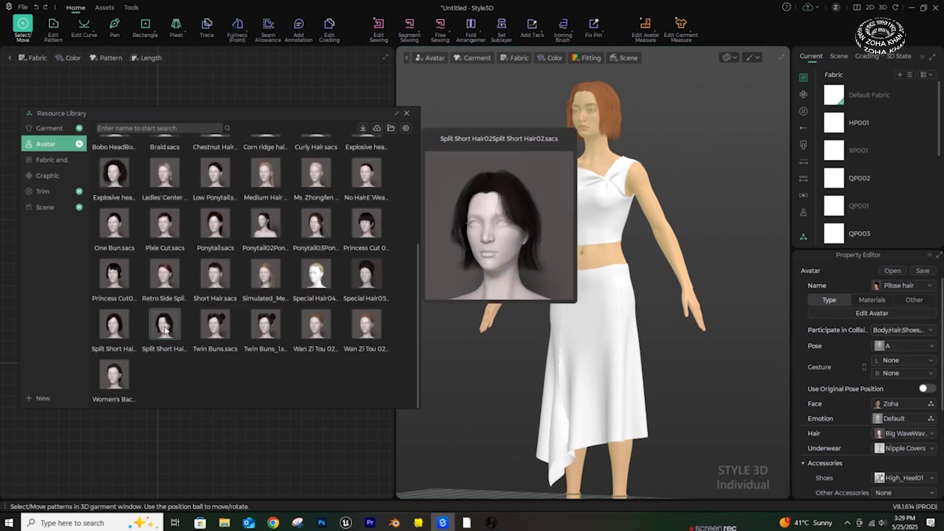
double_click(165, 330)
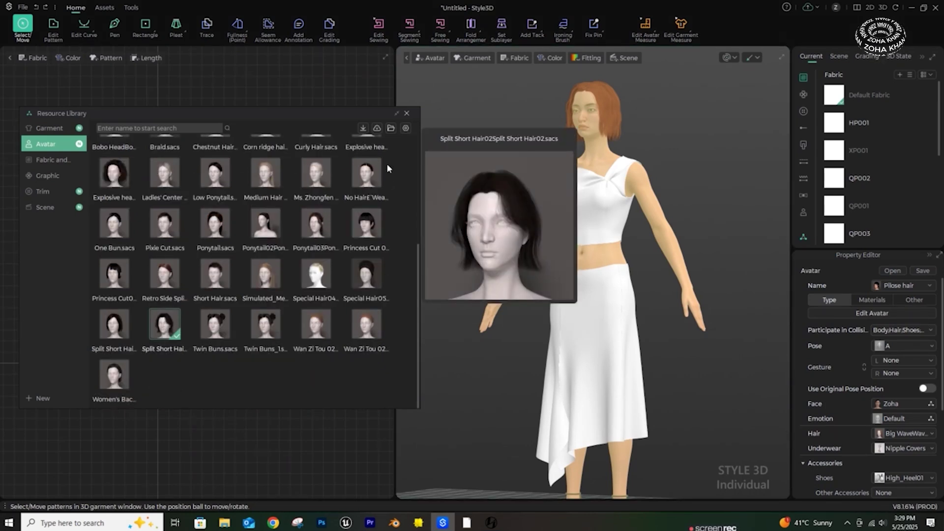
click(407, 113)
click(517, 207)
right_drag(532, 212, 504, 208)
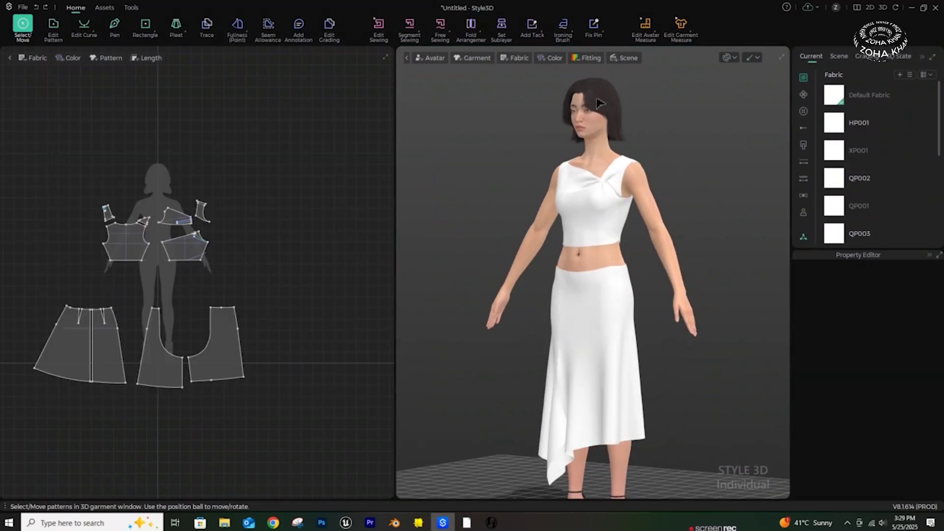
scroll(679, 327, down, 3)
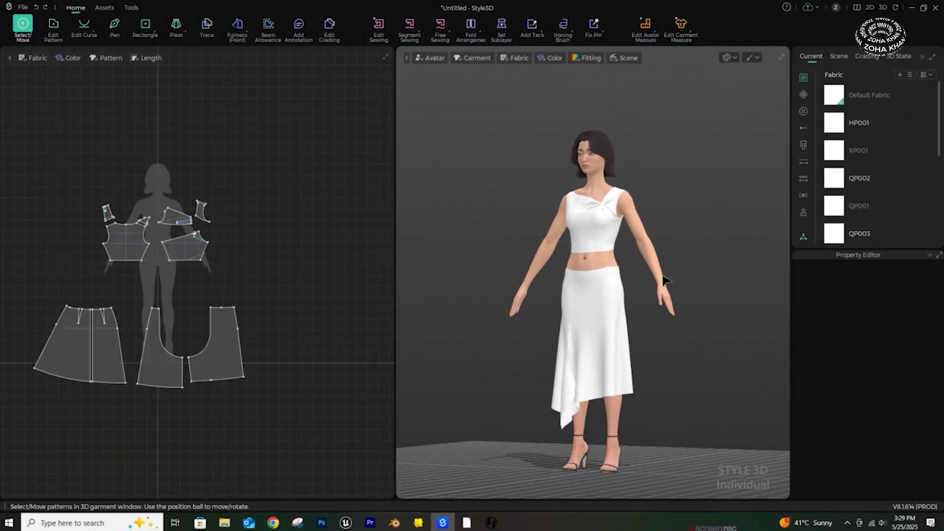
scroll(665, 281, up, 2)
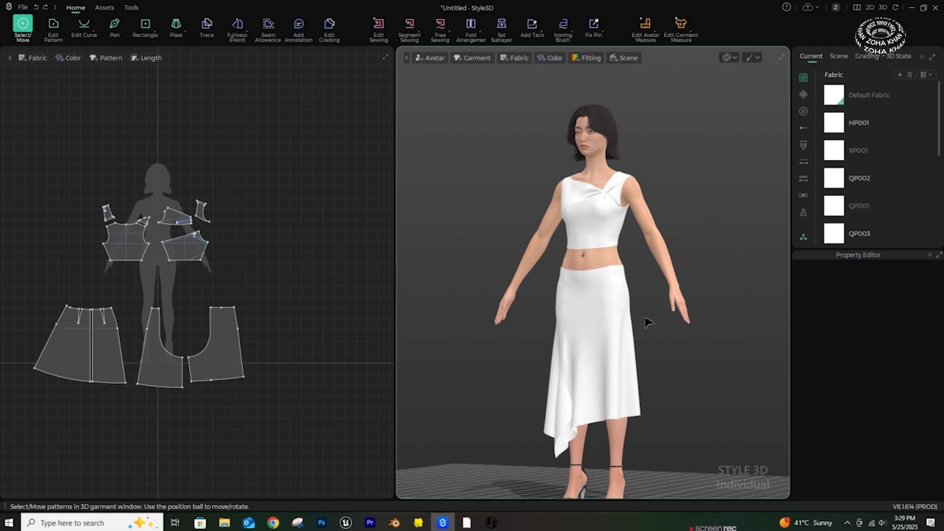
click(601, 214)
click(713, 196)
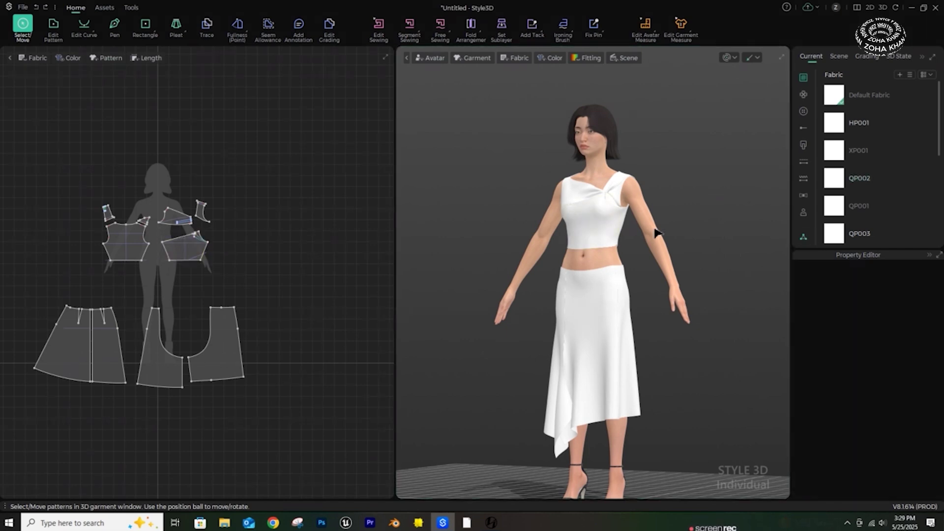
Step: Add a new fabric and load the orange tile image from the project folder as its texture
click(899, 74)
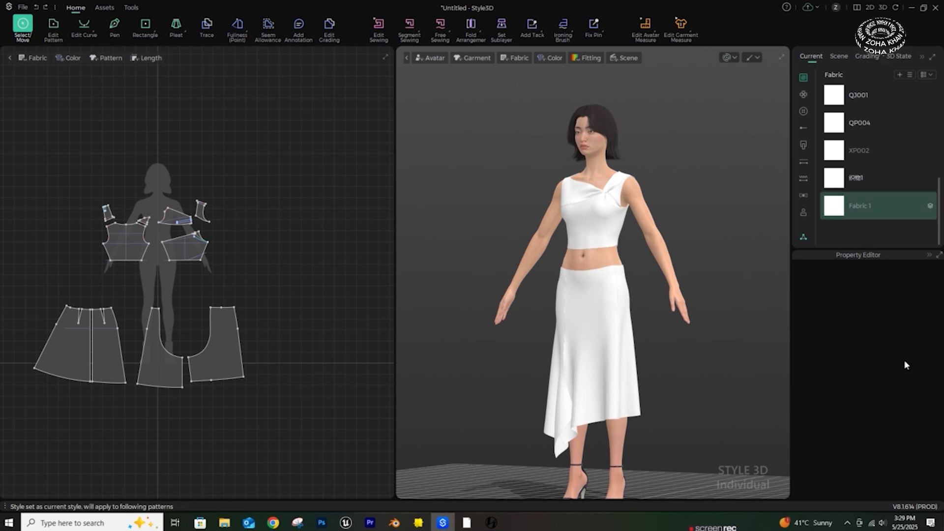
click(902, 390)
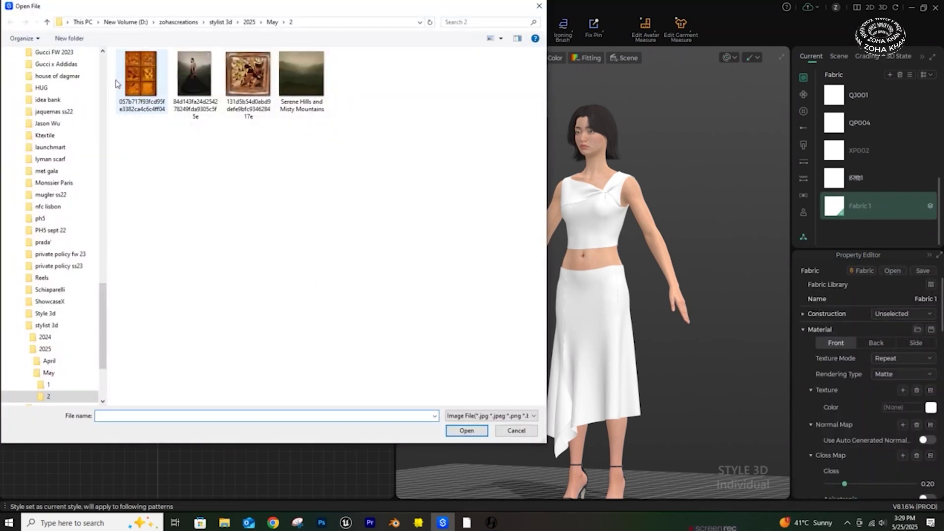
double_click(140, 74)
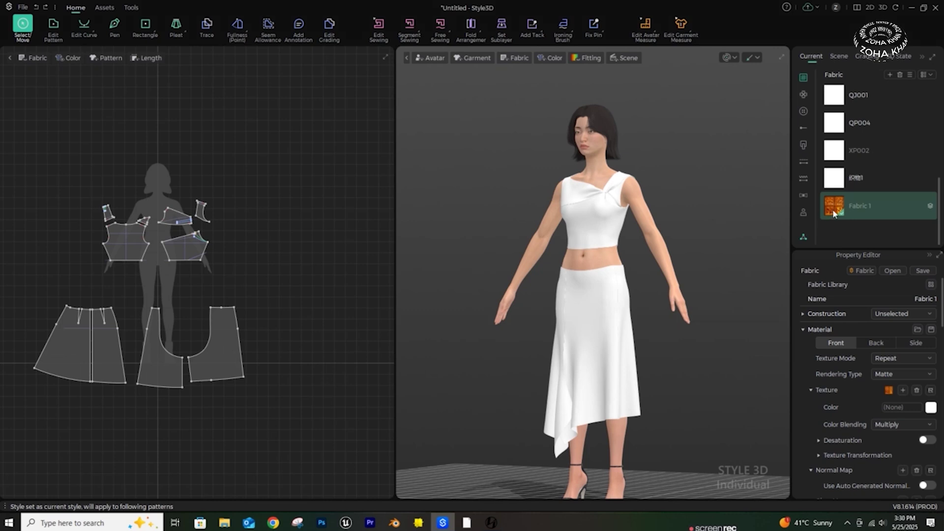
Step: Apply the orange printed Fabric 1 to all the top's patterns
drag(833, 209, 131, 248)
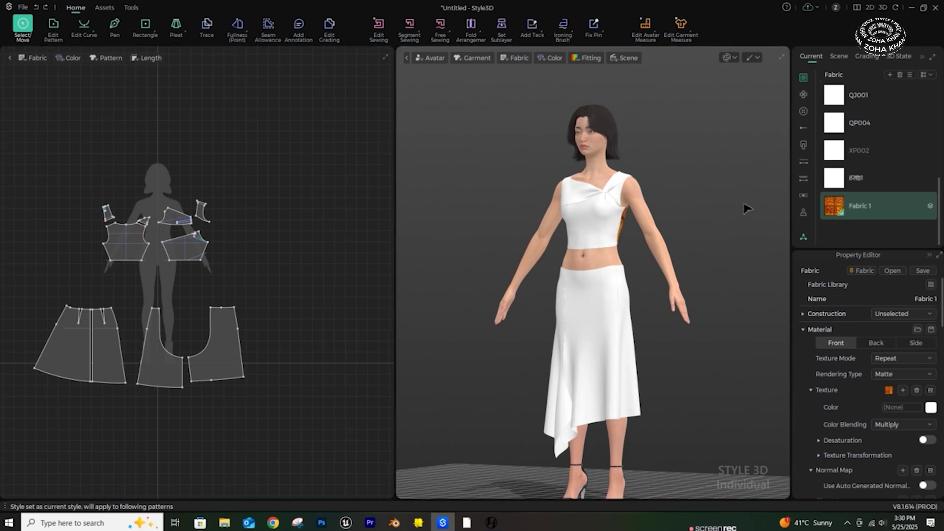
right_drag(748, 209, 607, 245)
drag(64, 177, 355, 278)
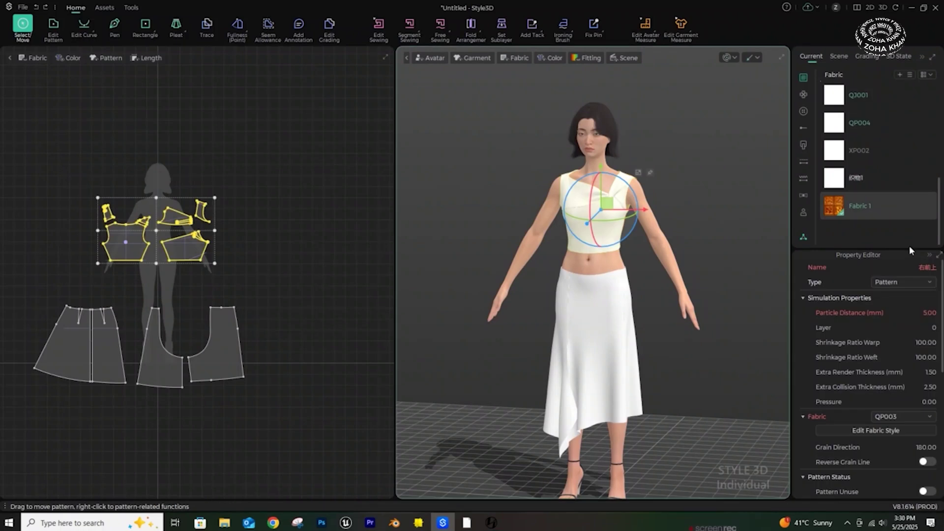
drag(836, 209, 190, 247)
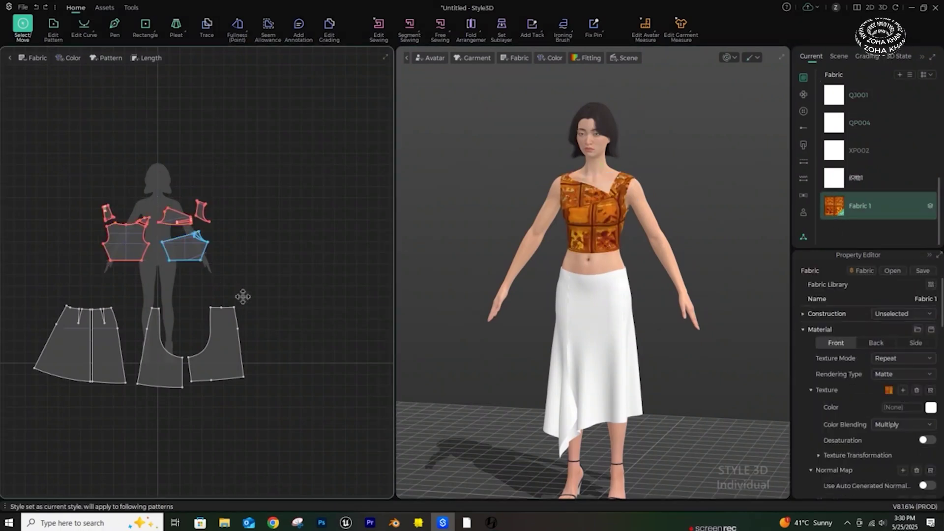
click(480, 213)
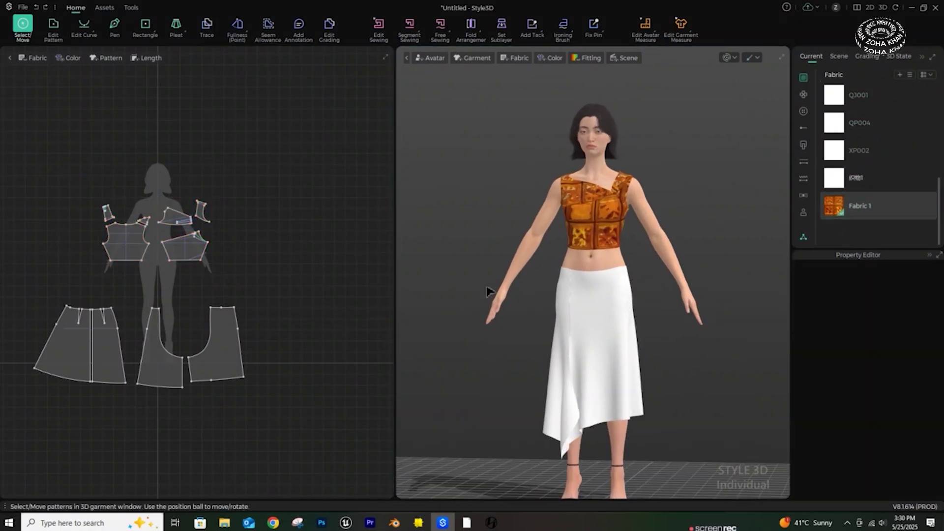
Step: Select all the skirt patterns and apply the orange printed Fabric 1 to them
middle_drag(220, 333, 298, 301)
drag(91, 265, 347, 363)
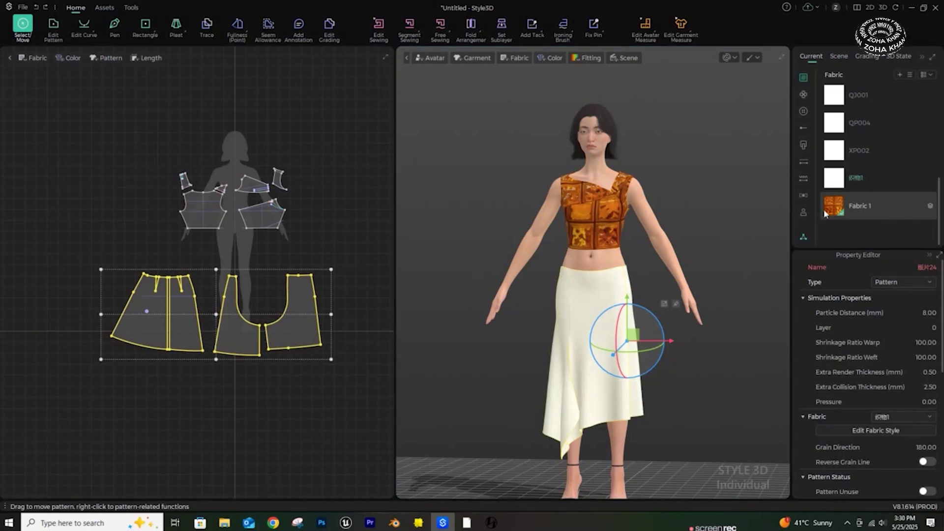
drag(827, 213, 787, 242)
drag(319, 336, 314, 335)
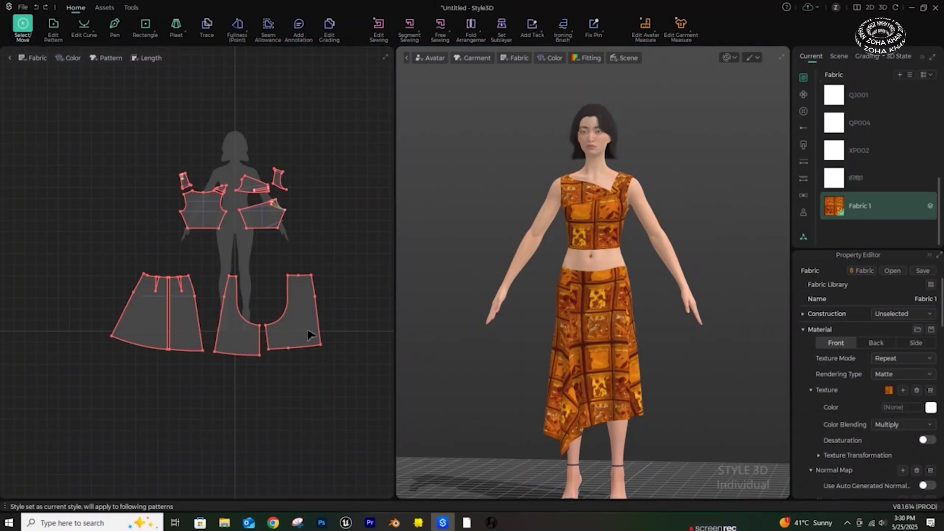
click(318, 378)
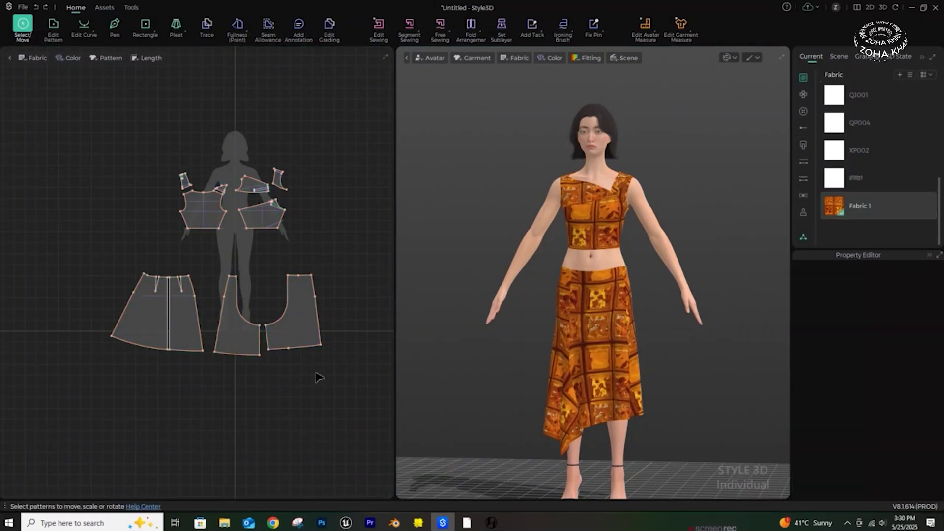
Step: Rotate the print on the skirt's narrow front panel with Edit Texture
click(104, 7)
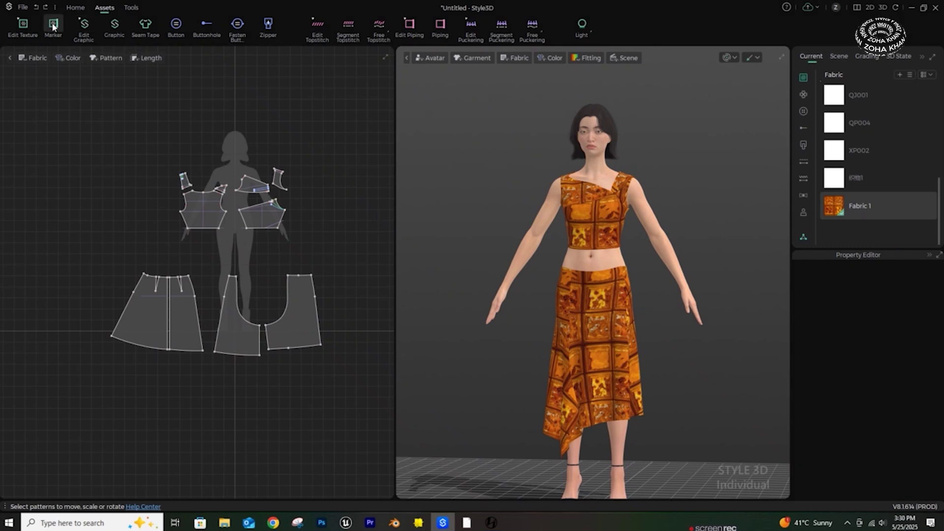
click(22, 25)
click(236, 295)
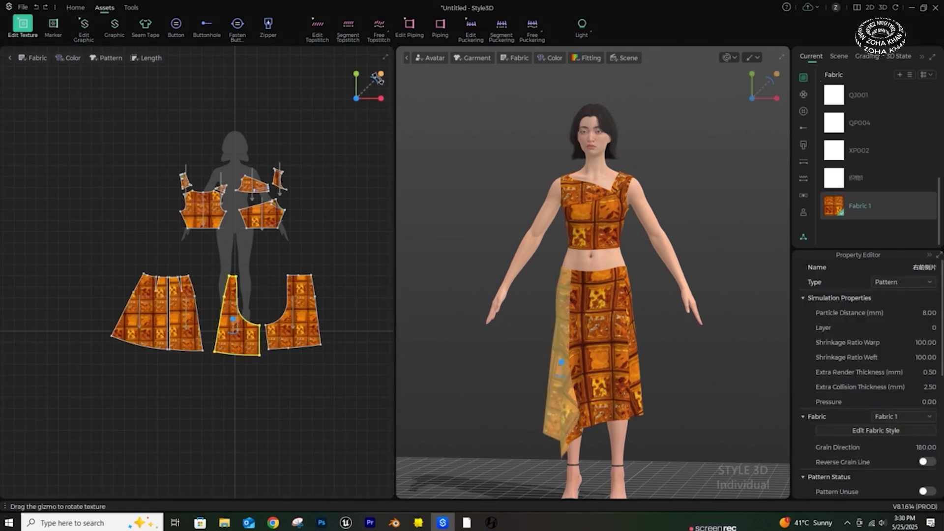
drag(380, 74, 527, 45)
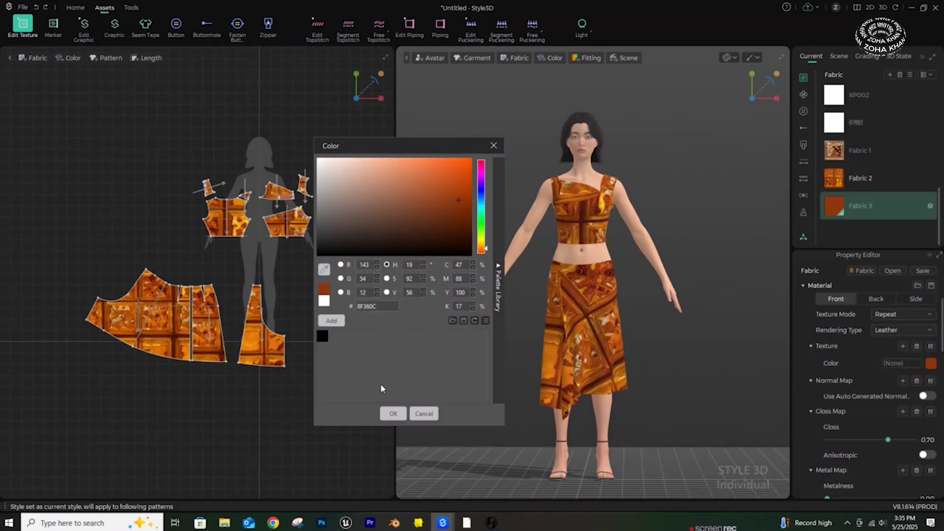
Step: Confirm the color 8F360C for the leather Fabric 3 and apply this fabric to all the skirt patterns
click(394, 413)
drag(82, 256, 318, 421)
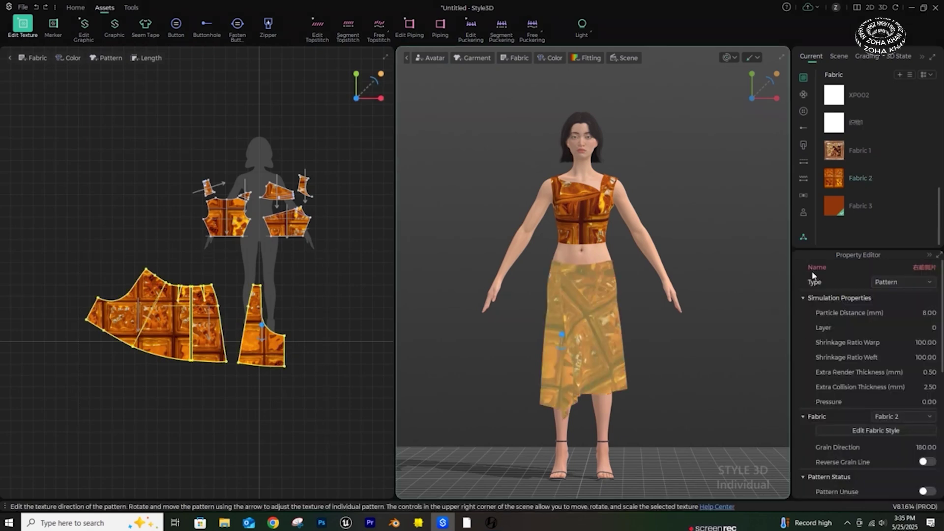
drag(229, 336, 230, 338)
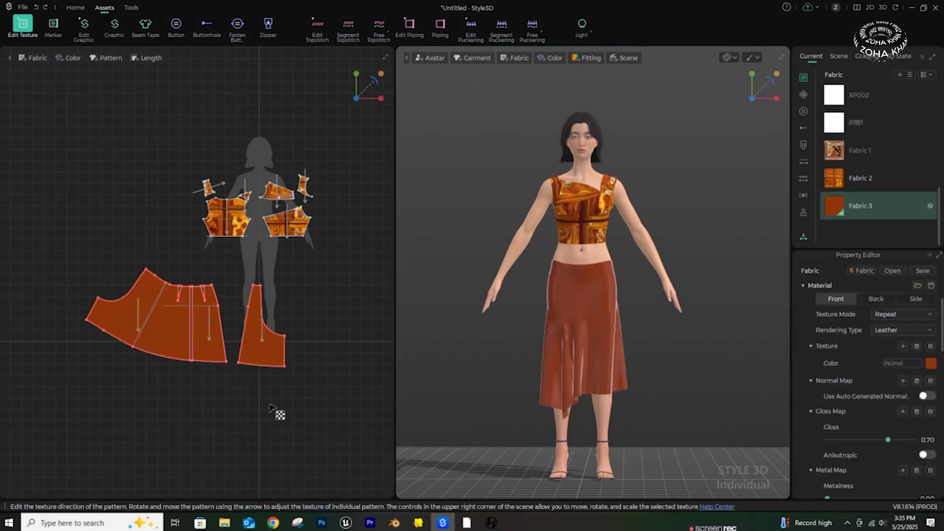
Step: Recolor Fabric 3 with a lighter orange sampled from the top's print
click(931, 364)
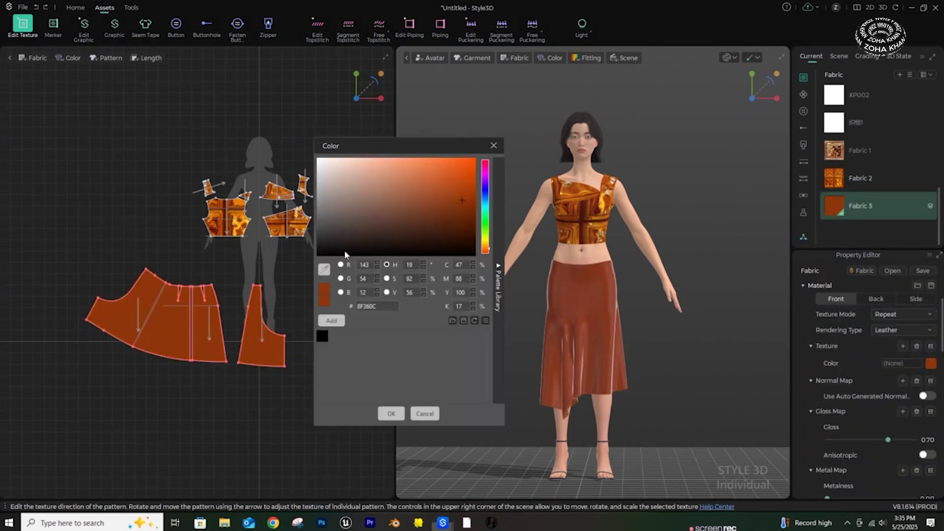
click(324, 269)
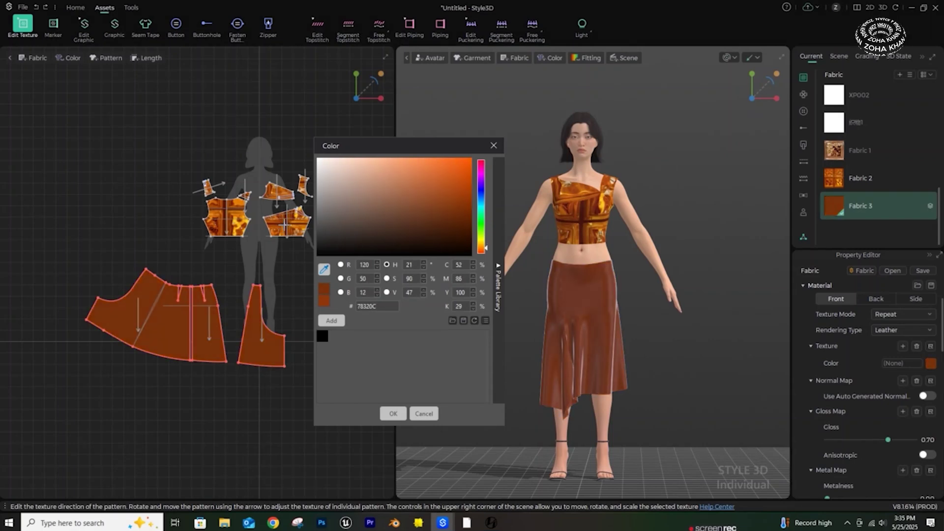
click(393, 414)
click(317, 417)
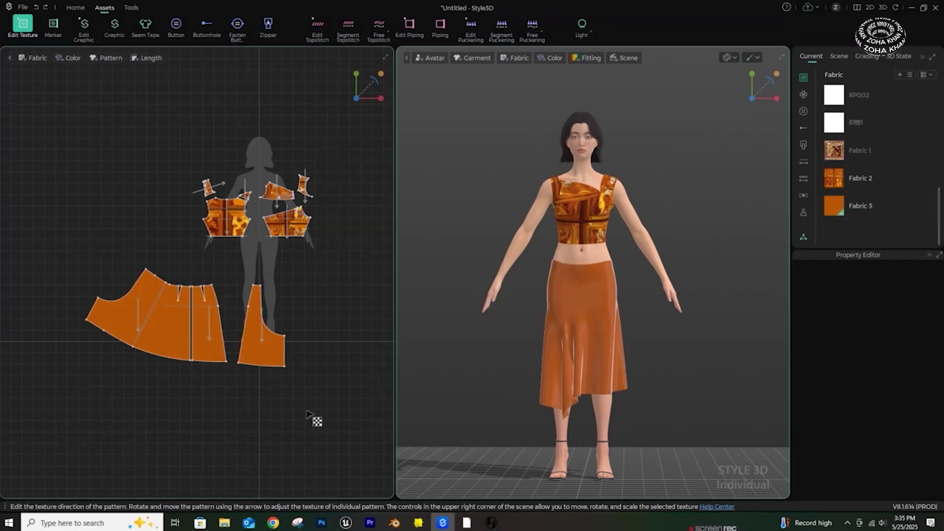
Step: Select all the patterns of the top and apply the leather Fabric 3 to them
scroll(198, 302, up, 5)
scroll(192, 282, down, 5)
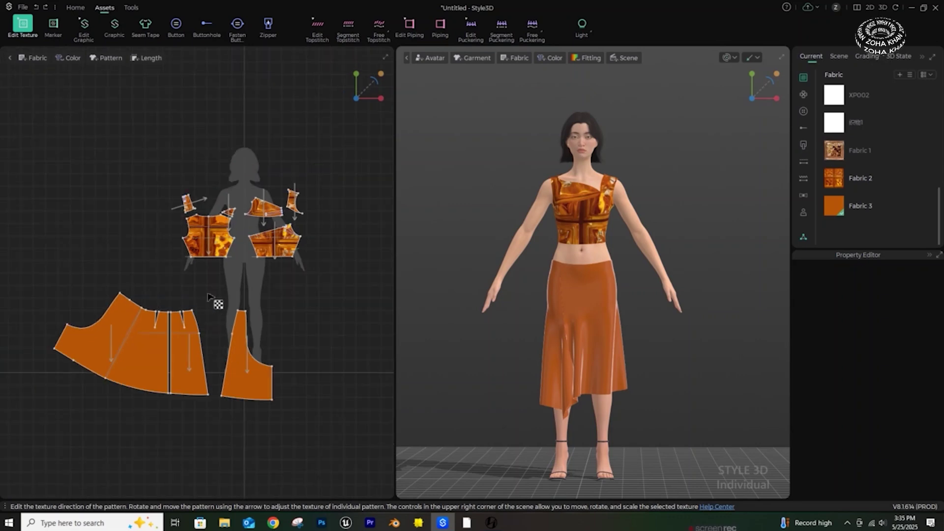
drag(154, 184, 315, 276)
drag(836, 206, 811, 212)
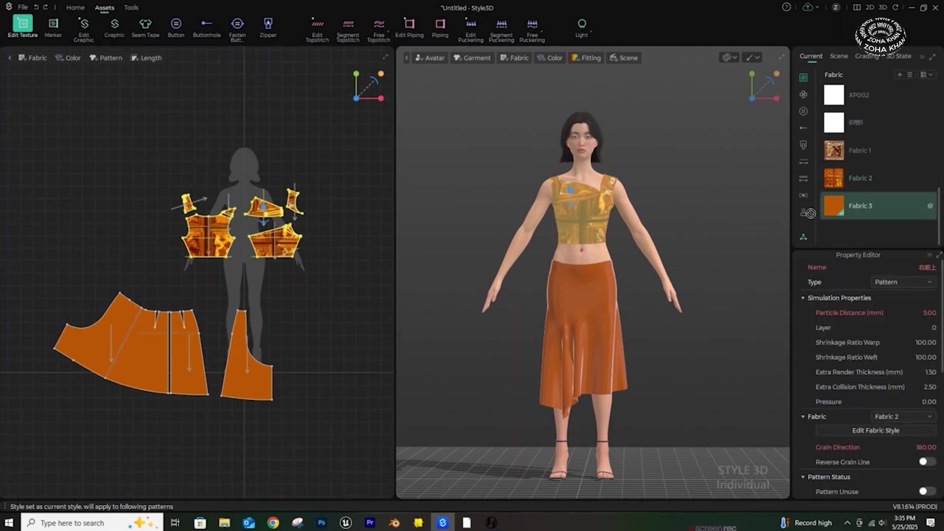
drag(237, 237, 209, 245)
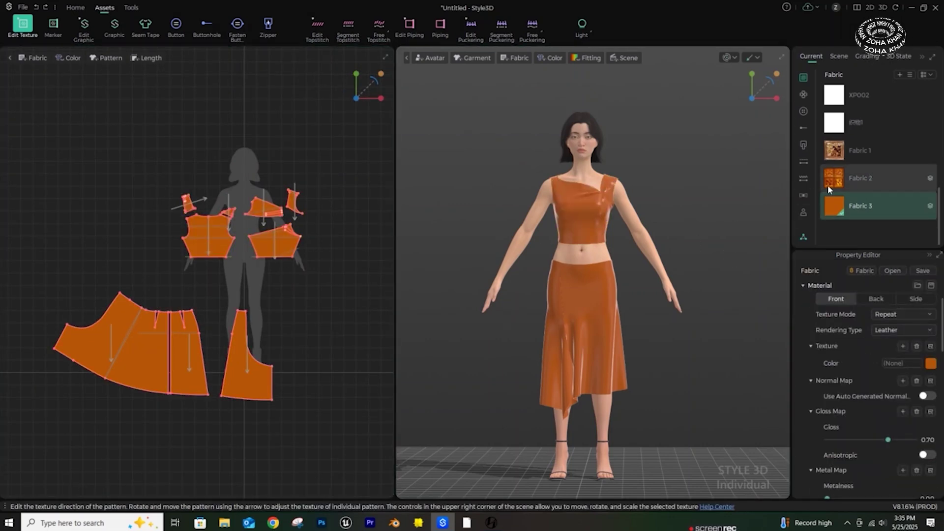
Step: Try the printed Fabric 2 on the skirt's narrow front panel and undo it
drag(836, 179, 360, 373)
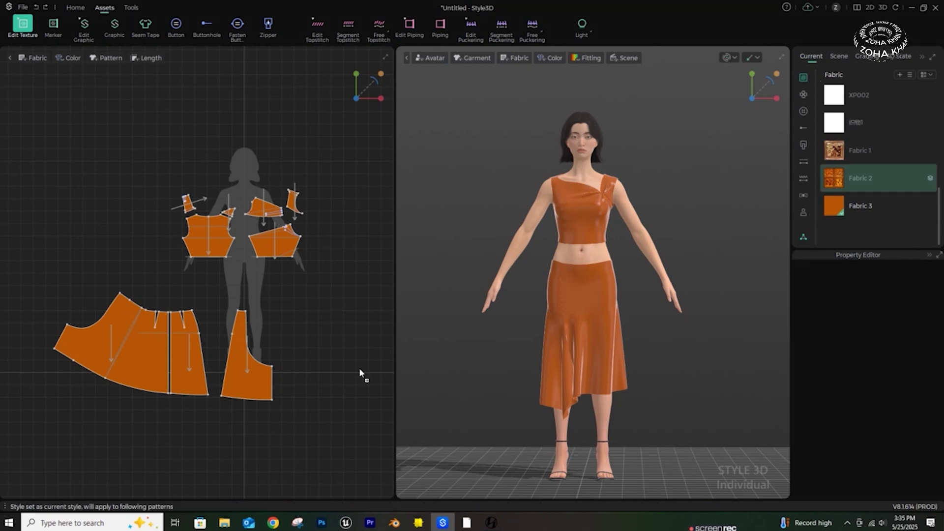
drag(237, 380, 238, 380)
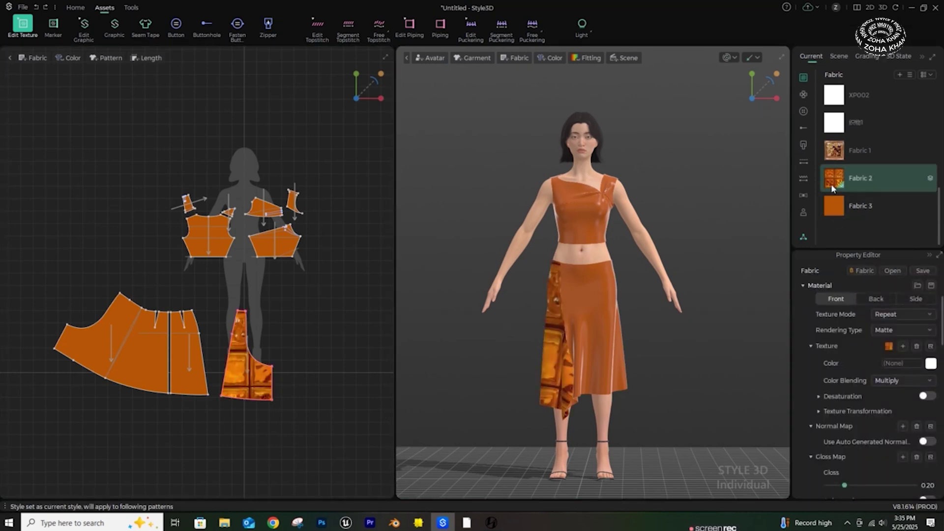
key(ctrl+z)
Step: Apply the printed Fabric 2 to the top's asymmetric upper front piece, and rotate and shift the print on it
drag(835, 184, 273, 217)
click(266, 212)
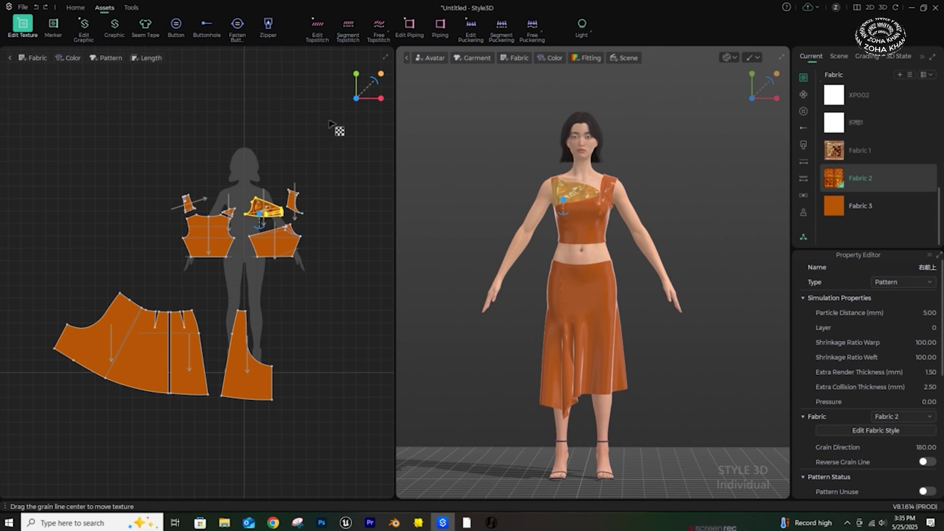
drag(394, 66, 438, 56)
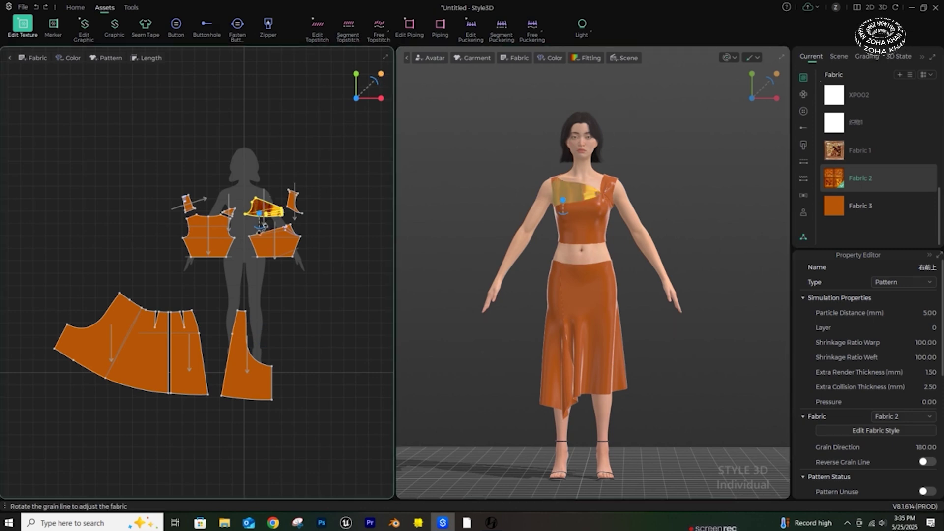
scroll(263, 217, up, 9)
middle_drag(241, 249, 193, 314)
click(240, 243)
drag(222, 247, 219, 276)
scroll(346, 292, down, 5)
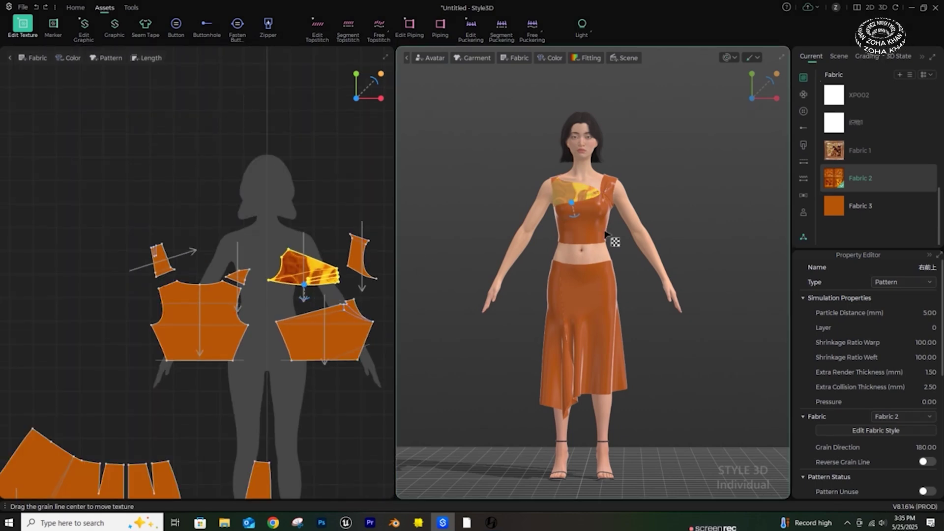
Step: Apply the printed Fabric 2 to the small shoulder piece next to the printed upper front
right_drag(616, 243, 583, 267)
scroll(586, 269, up, 3)
click(621, 264)
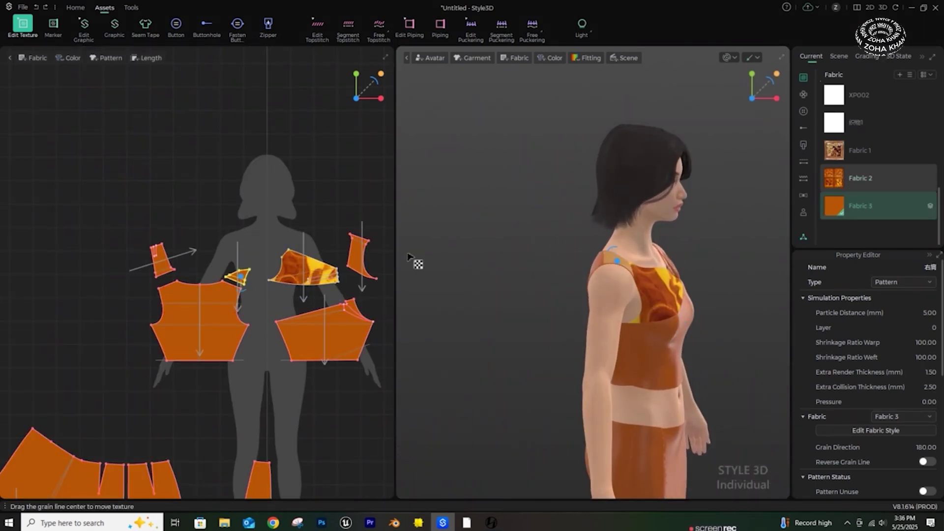
click(841, 184)
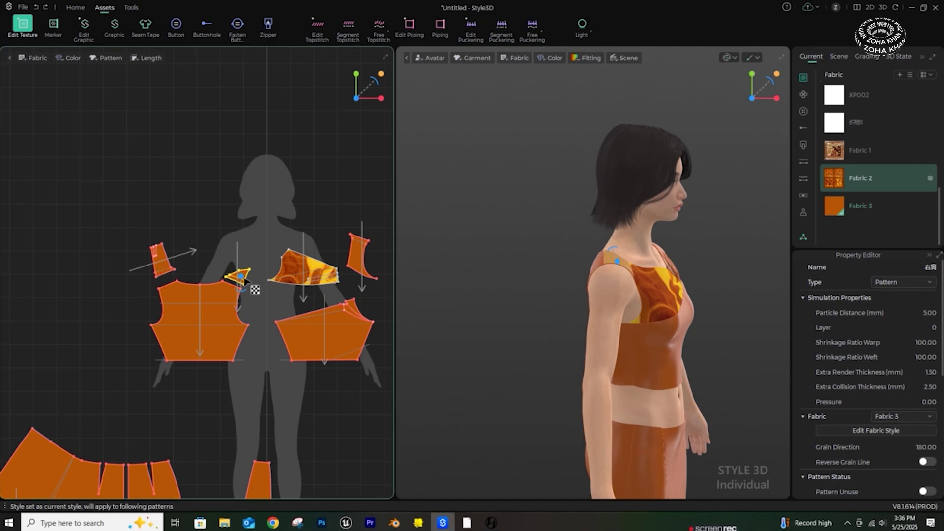
drag(834, 182, 461, 284)
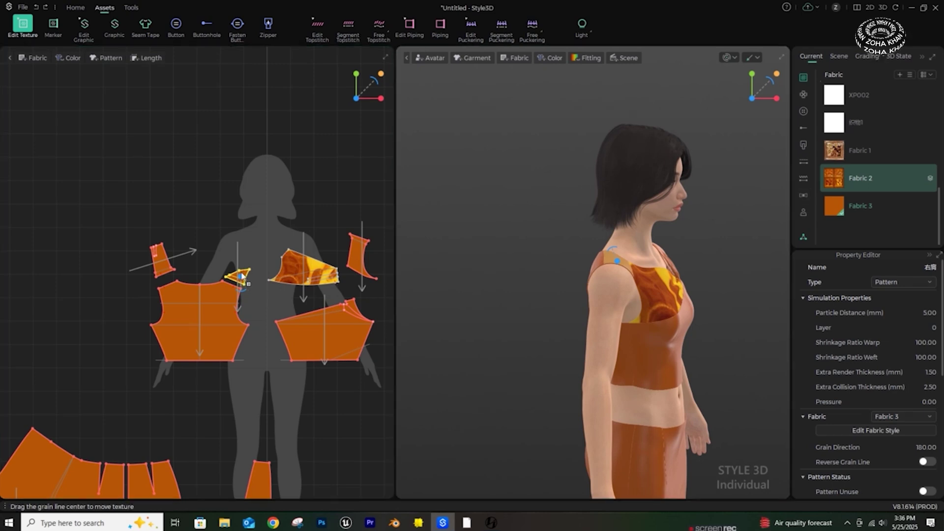
drag(241, 274, 242, 275)
Step: Shift the print on the small shoulder piece so its yellow areas blend with the printed upper front
right_drag(598, 278, 515, 289)
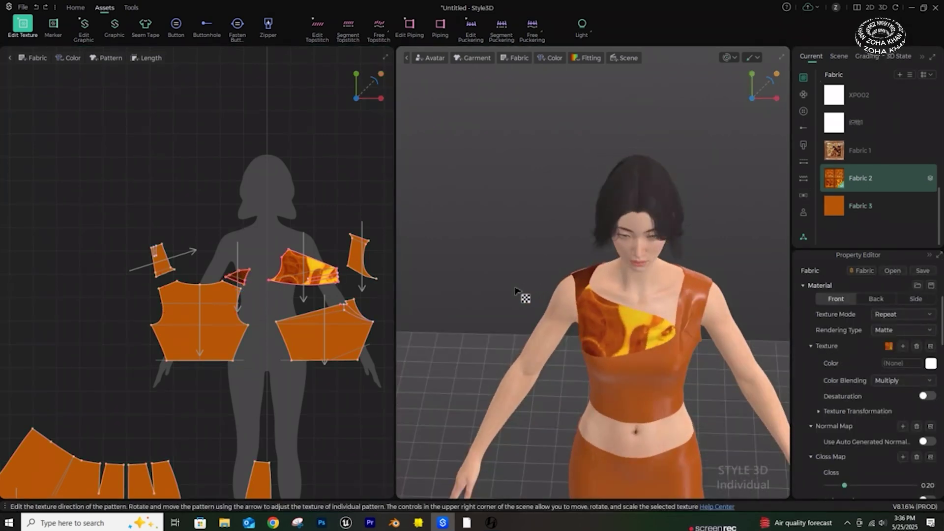
click(588, 281)
scroll(241, 273, up, 3)
drag(244, 283, 264, 401)
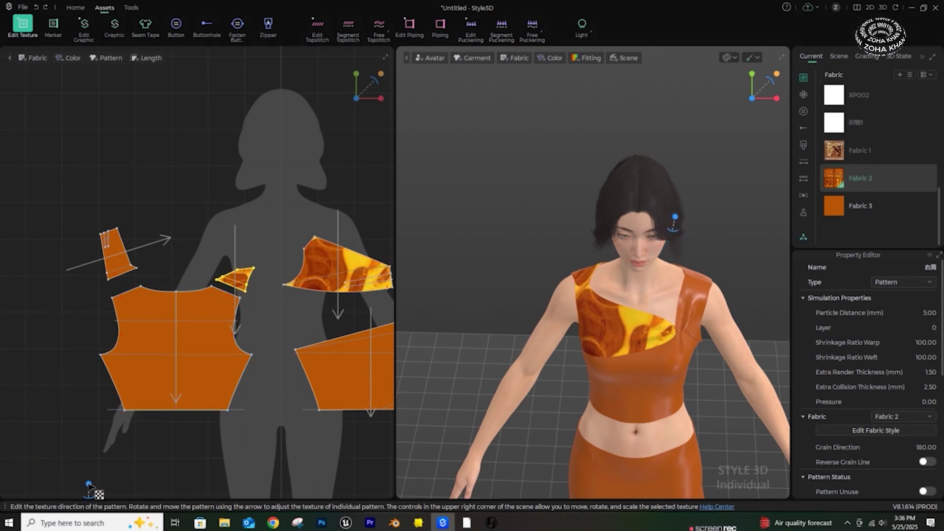
click(189, 229)
Step: Apply the printed Fabric 2 to the large back piece of the top
right_drag(504, 359, 755, 323)
click(639, 323)
drag(839, 184, 317, 279)
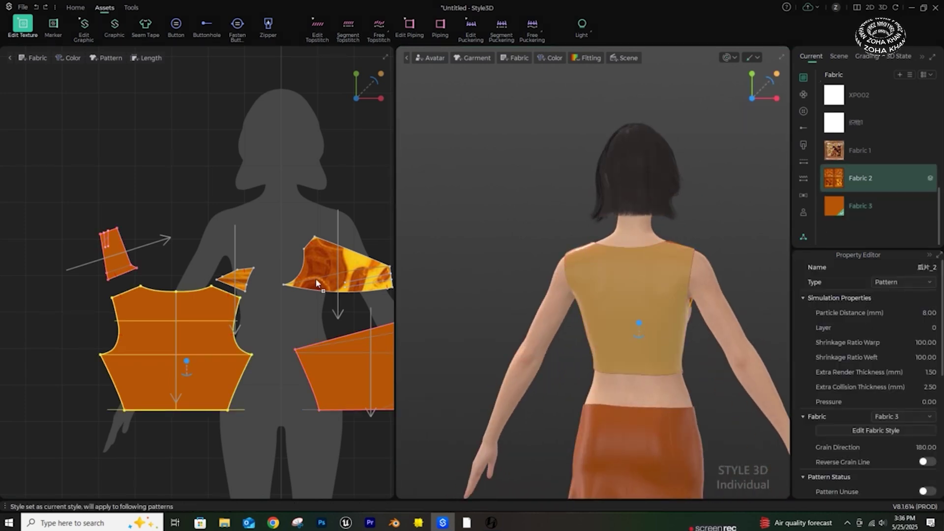
click(210, 358)
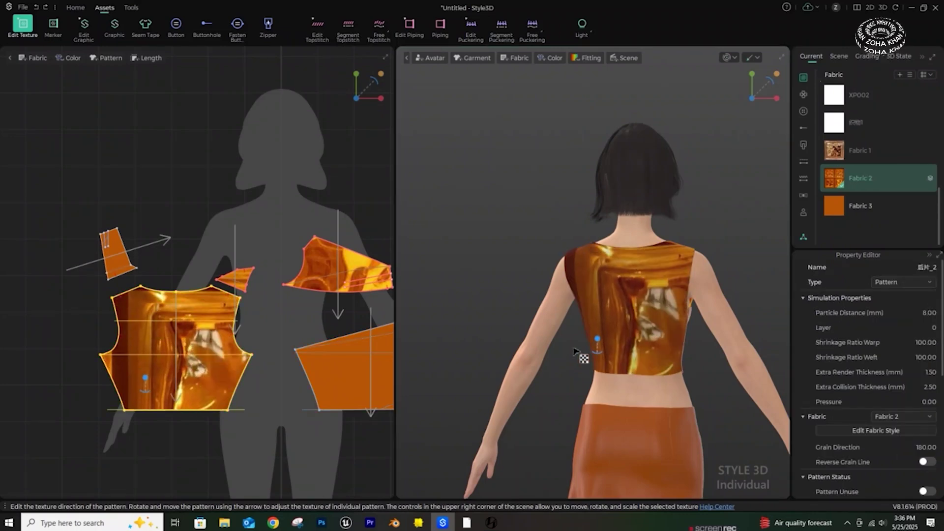
Step: Move and rotate the print on the top's back piece to a different area of the image
drag(625, 314, 540, 289)
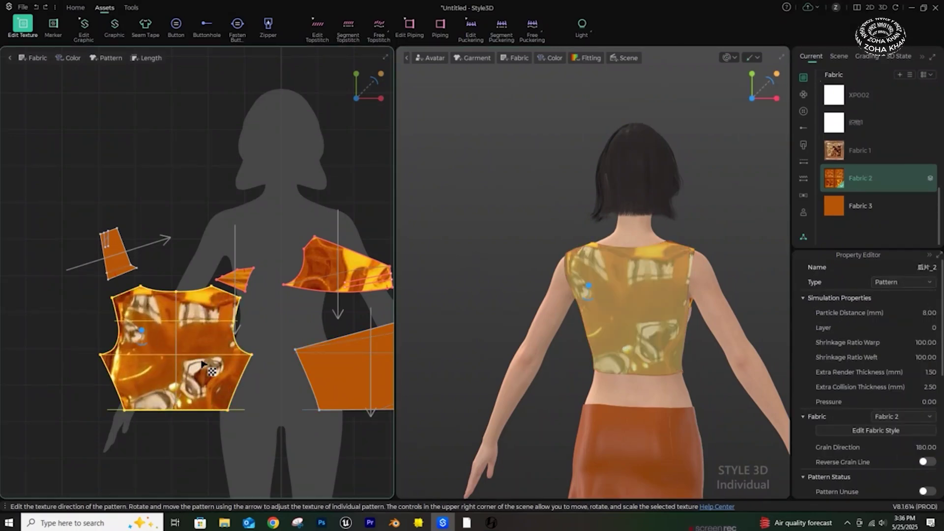
drag(205, 366, 147, 386)
mouse_move(196, 405)
mouse_down()
mouse_move(201, 426)
mouse_move(201, 393)
mouse_up()
click(577, 398)
Step: Check the top from several sides and readjust the back piece's print so its bands run horizontally
right_drag(716, 369, 511, 375)
scroll(656, 373, down, 2)
scroll(656, 373, down, 5)
right_drag(634, 366, 792, 364)
click(239, 388)
drag(259, 443, 246, 459)
right_drag(559, 312, 511, 342)
click(532, 325)
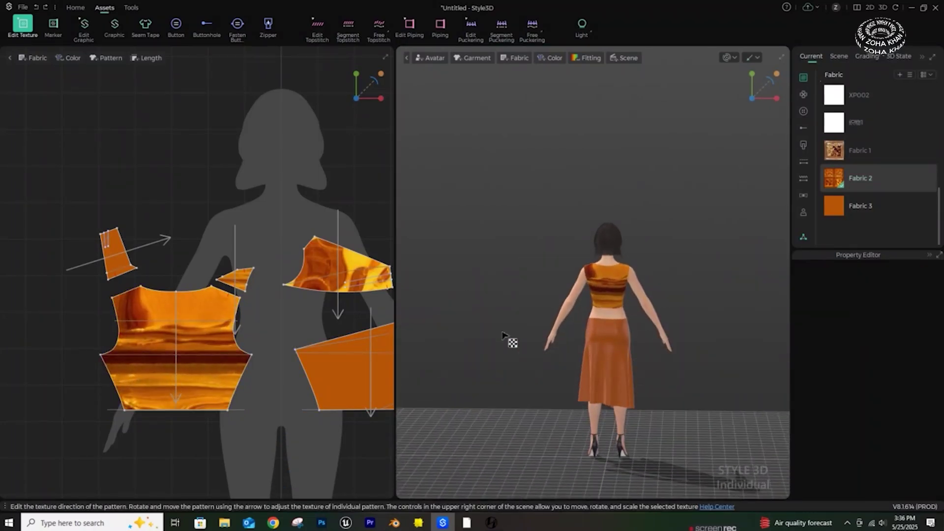
Step: Shift the banded print on the back piece so bright streaks cross its upper half and a dark band its lower half
click(217, 362)
drag(216, 360, 454, 492)
drag(188, 375, 170, 411)
click(276, 404)
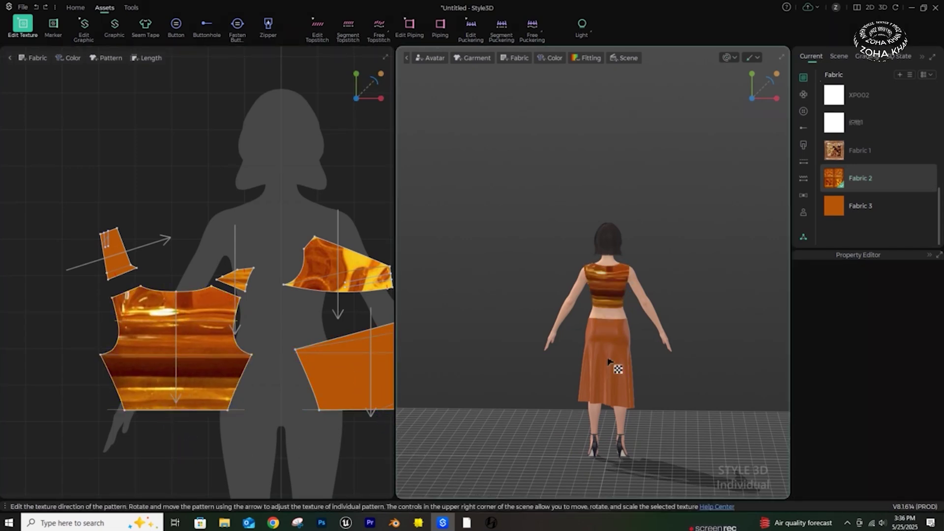
right_drag(526, 288, 641, 284)
scroll(641, 281, up, 5)
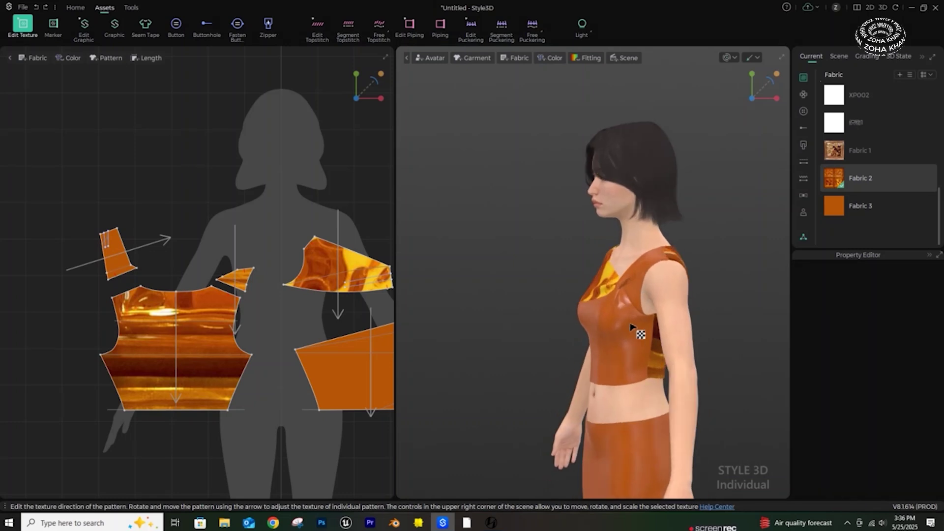
Step: Reposition the Fabric 2 print on the back bodice piece so a dense swirl pattern fills it
right_drag(631, 326, 531, 311)
drag(177, 330, 190, 471)
click(276, 428)
right_drag(546, 361, 757, 359)
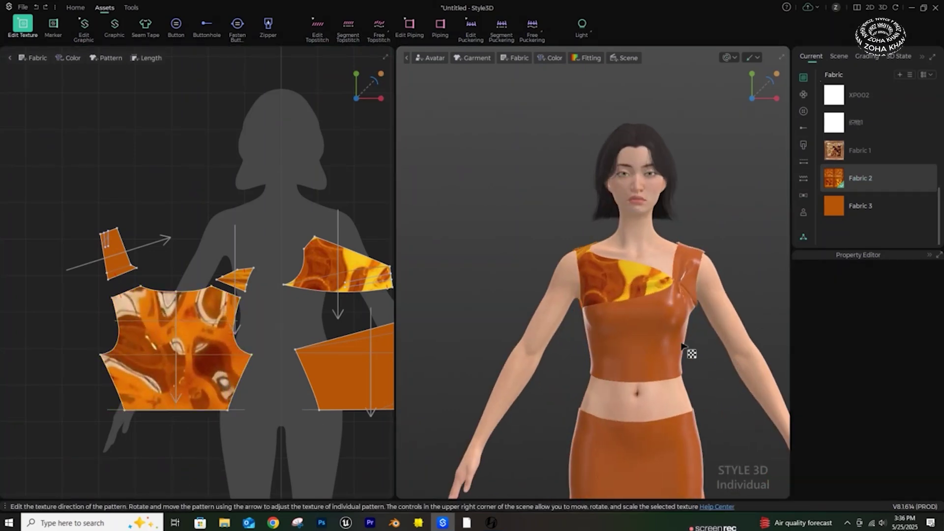
drag(156, 344, 283, 402)
click(399, 400)
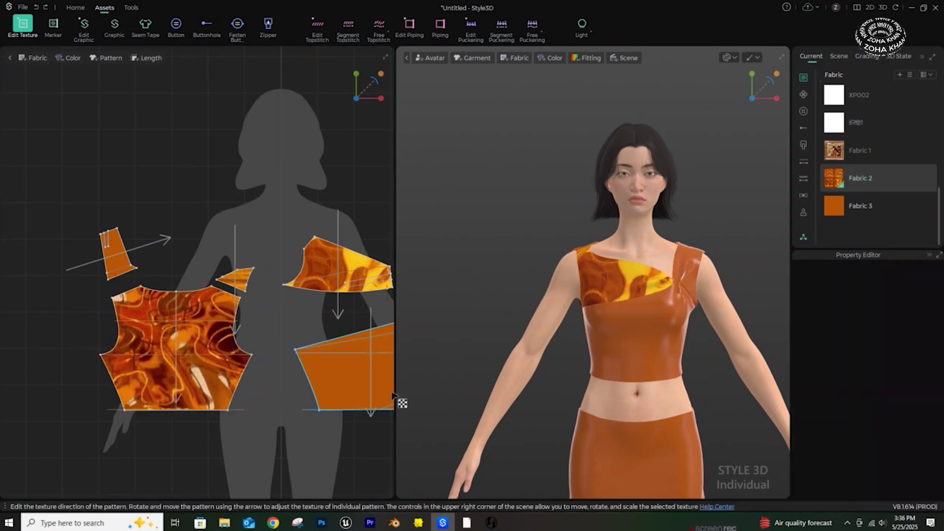
Step: Shift the Fabric 2 print on the upper chest panel and on the small triangular shoulder piece
scroll(441, 363, down, 3)
scroll(246, 293, down, 2)
middle_drag(246, 294, 149, 306)
drag(218, 290, 73, 308)
drag(140, 295, 131, 288)
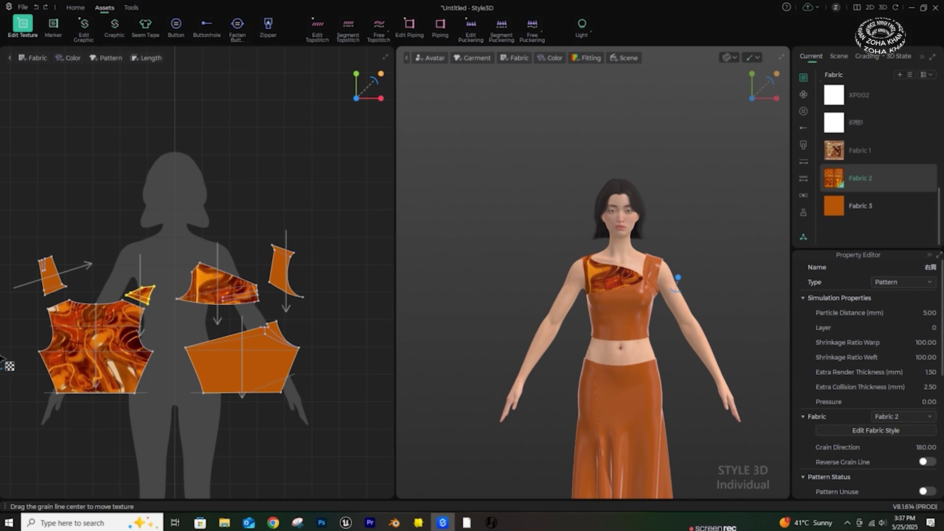
click(260, 432)
Step: Raise the metalness of Fabric 3 to 0.30
scroll(525, 399, down, 3)
right_drag(525, 399, 617, 432)
scroll(584, 379, up, 3)
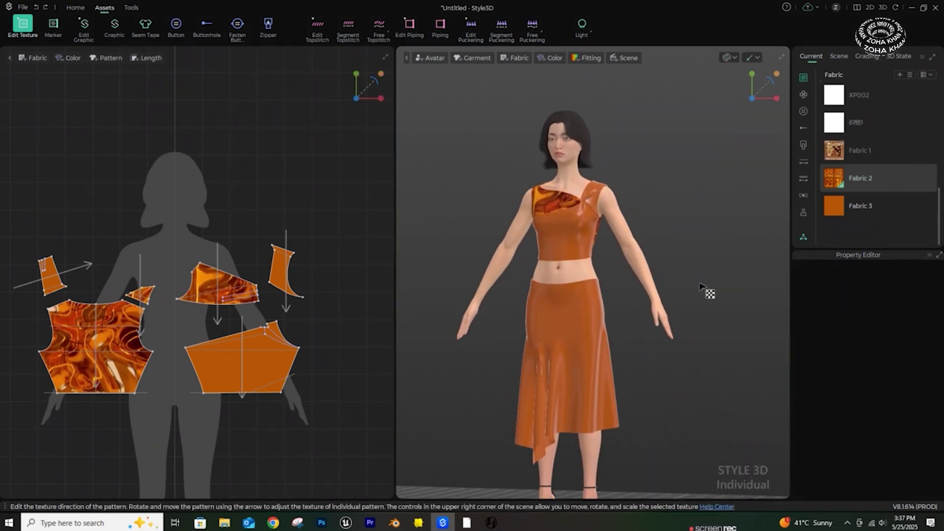
scroll(259, 319, down, 5)
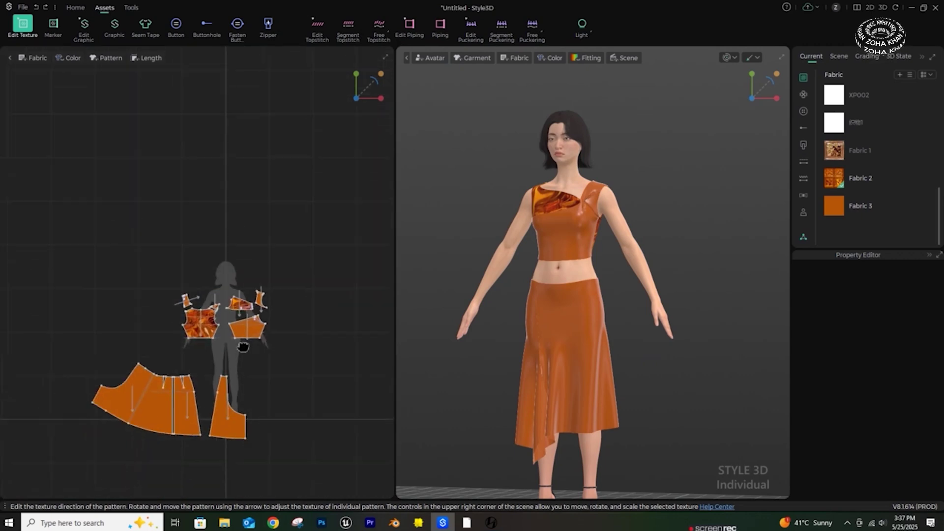
scroll(249, 334, up, 3)
scroll(265, 335, down, 3)
click(854, 207)
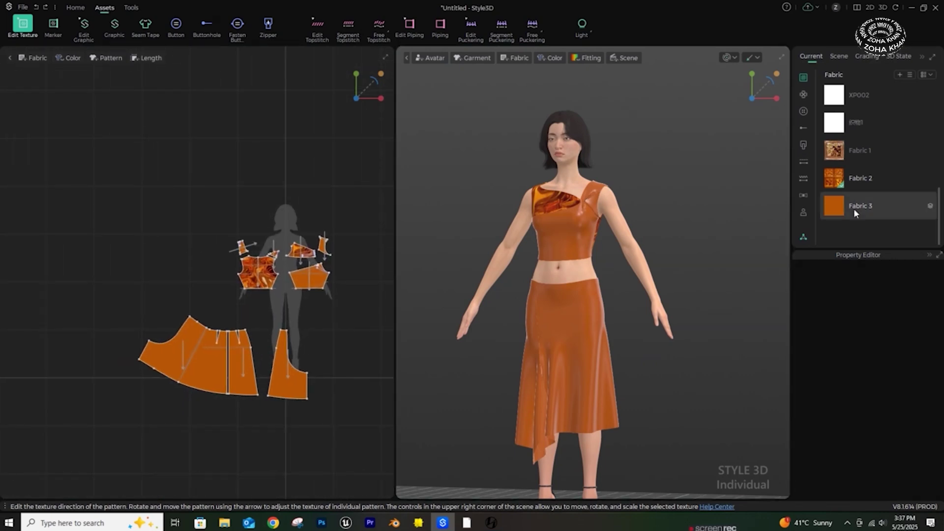
scroll(863, 427, down, 3)
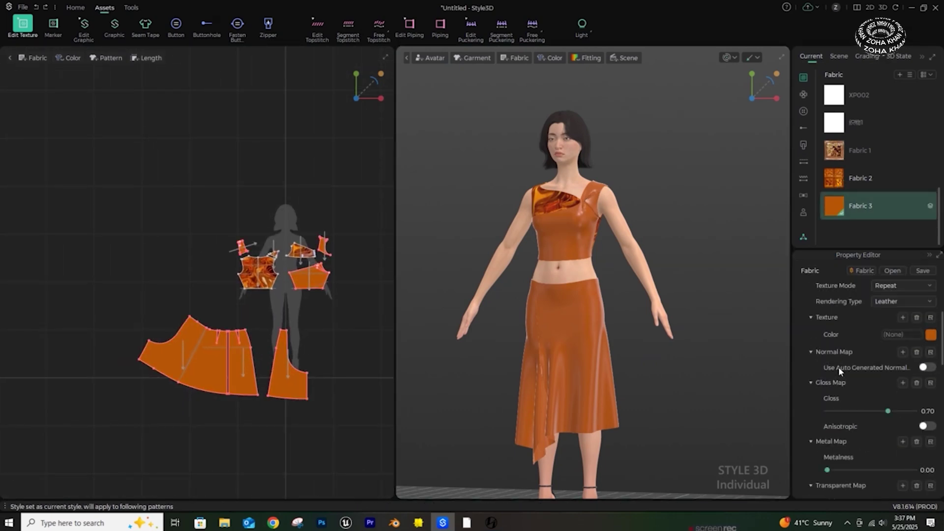
drag(831, 423, 855, 424)
Step: Recolor Fabric 3 to golden orange DD8717 and set its metalness to 0.19
click(931, 287)
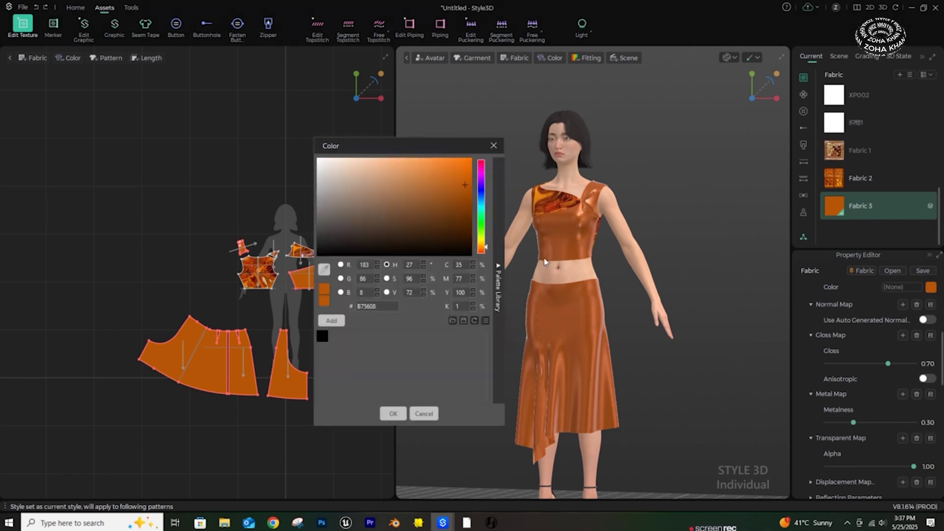
click(433, 179)
click(325, 269)
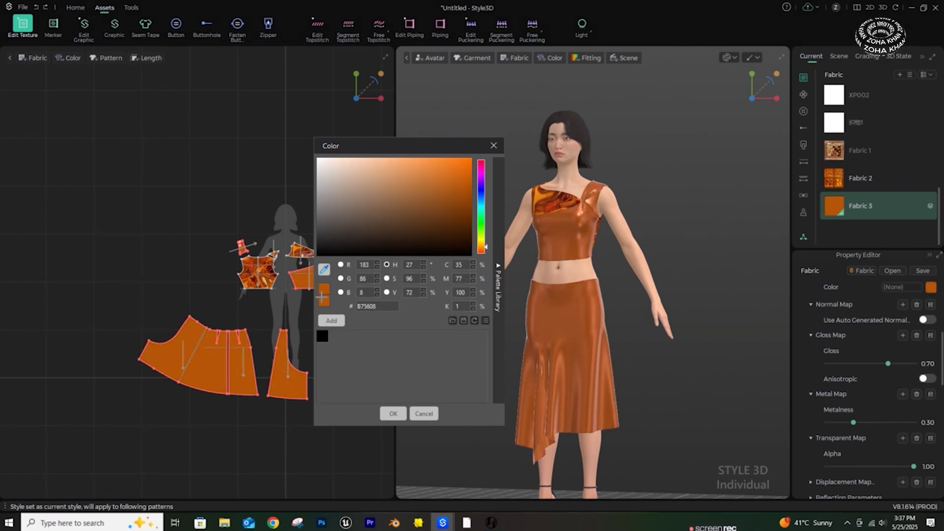
drag(486, 248, 487, 245)
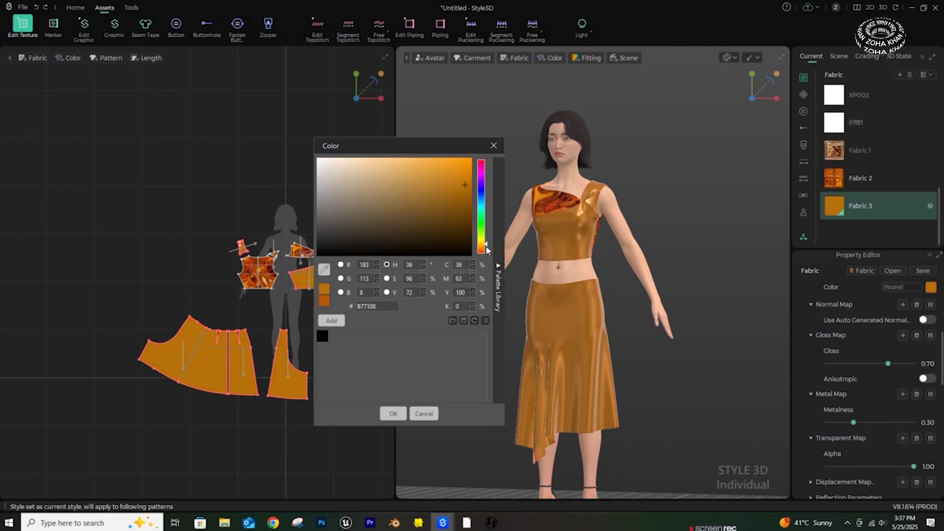
drag(427, 178, 455, 171)
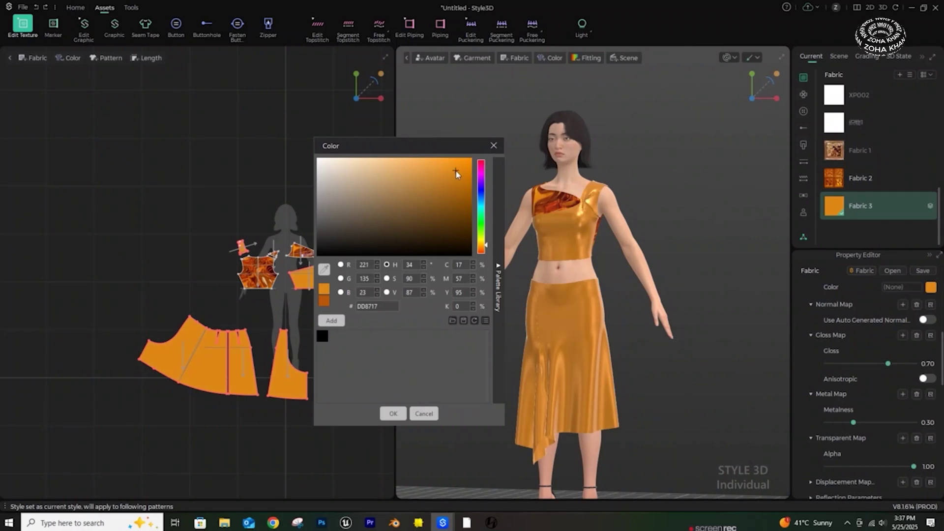
click(393, 414)
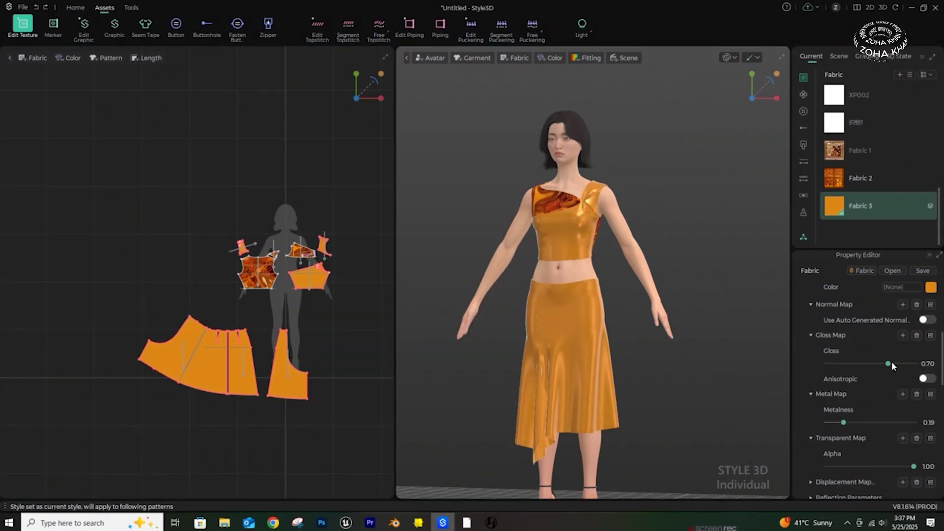
Step: Run the garment simulation to settle the top and skirt on the avatar, and stop it
click(665, 285)
right_drag(665, 285, 575, 266)
key(space)
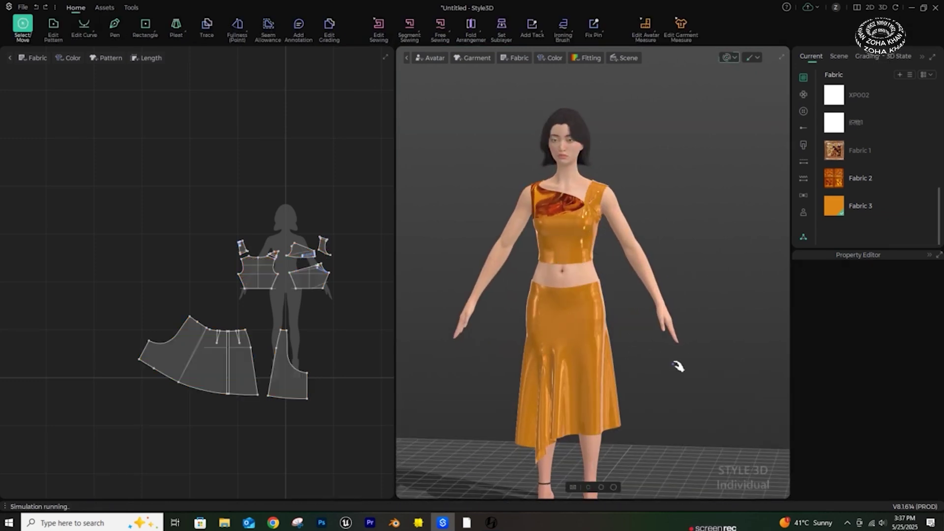
click(559, 295)
click(672, 336)
key(space)
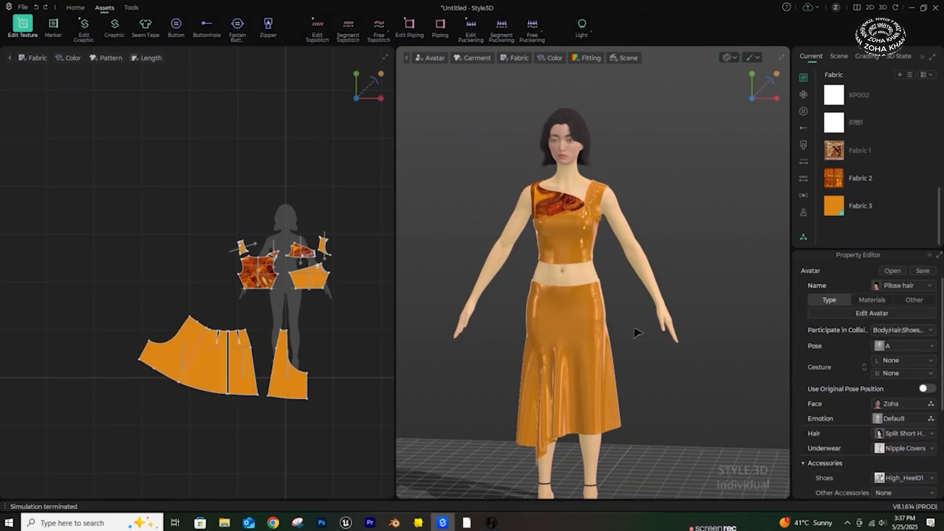
Step: Apply Fabric 2 to the large skirt panel and move its print so the dark bands cross near the panel's middle
drag(835, 182, 213, 355)
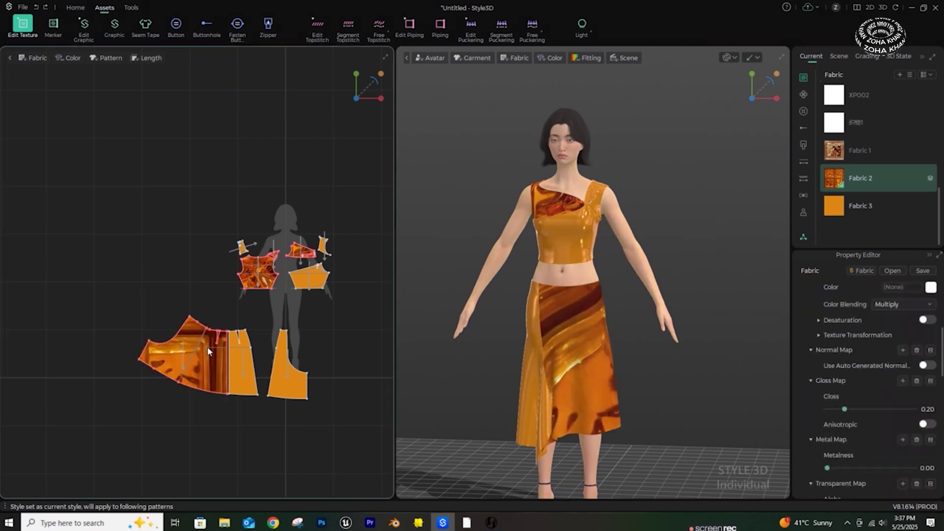
right_drag(510, 366, 585, 357)
click(585, 358)
scroll(187, 374, up, 3)
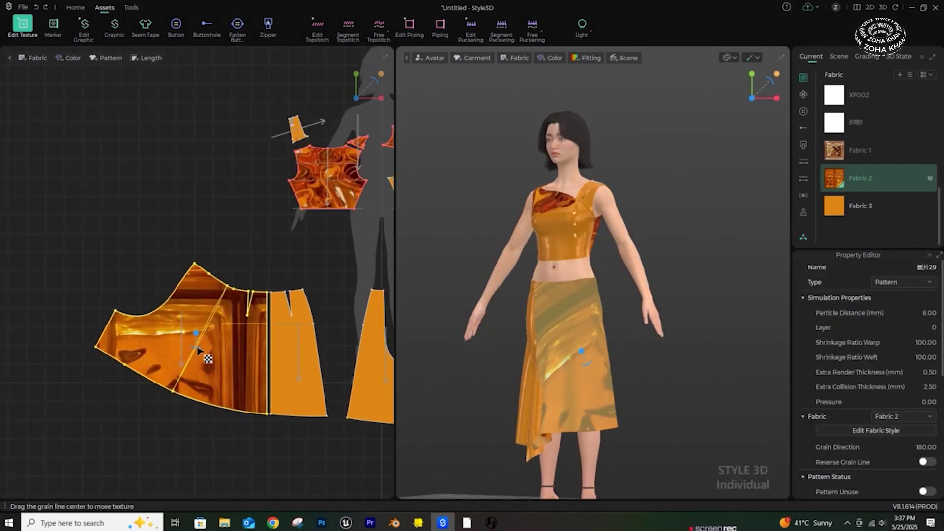
drag(198, 351, 17, 464)
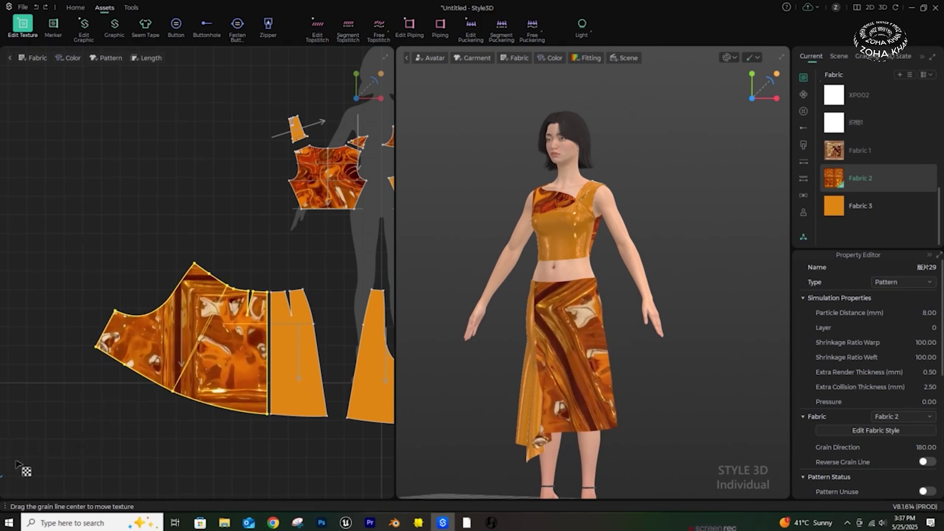
drag(201, 378, 84, 310)
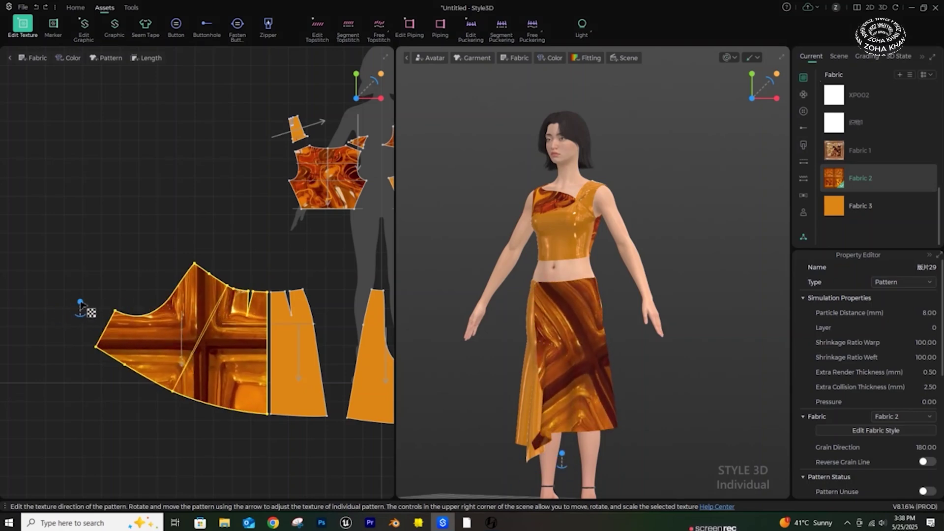
click(177, 258)
Step: Apply Fabric 2 to the narrow back skirt panel beside the large one
right_drag(546, 401, 756, 409)
right_drag(514, 390, 556, 389)
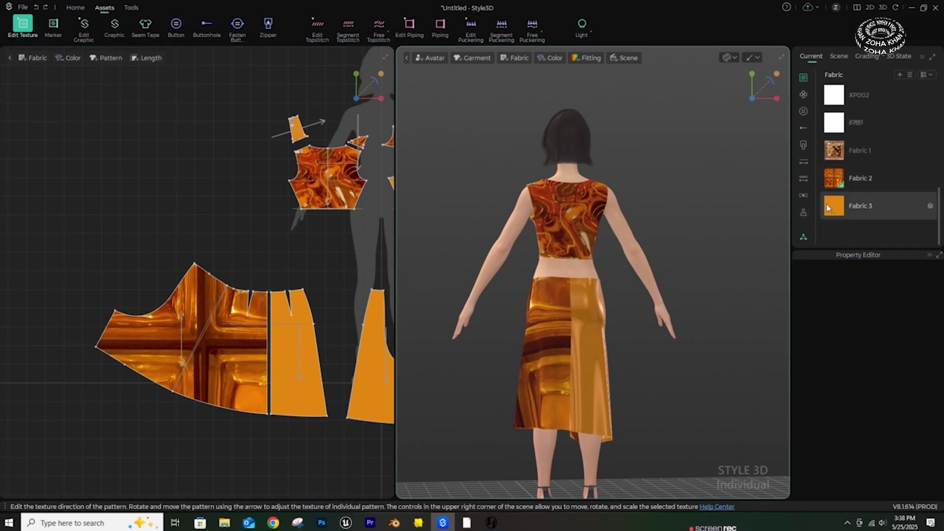
drag(834, 179, 737, 239)
click(297, 389)
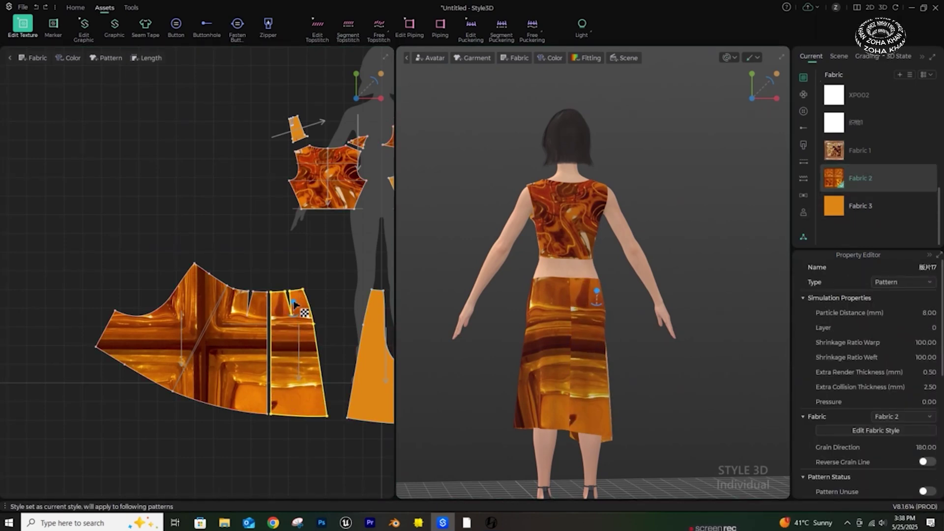
Step: Move the print on the narrow back skirt panel to match the bands of the adjacent large panel
click(360, 445)
scroll(593, 274, up, 3)
click(583, 406)
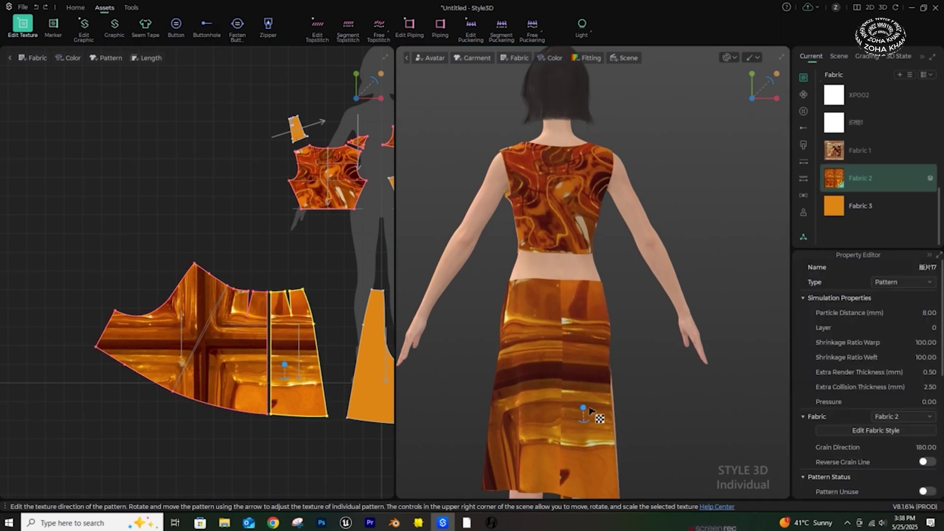
drag(297, 390, 267, 386)
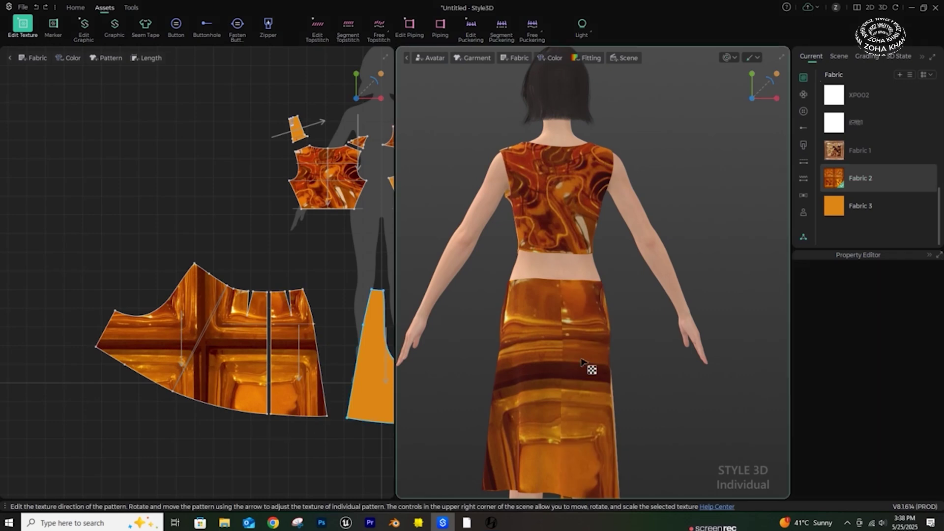
click(591, 367)
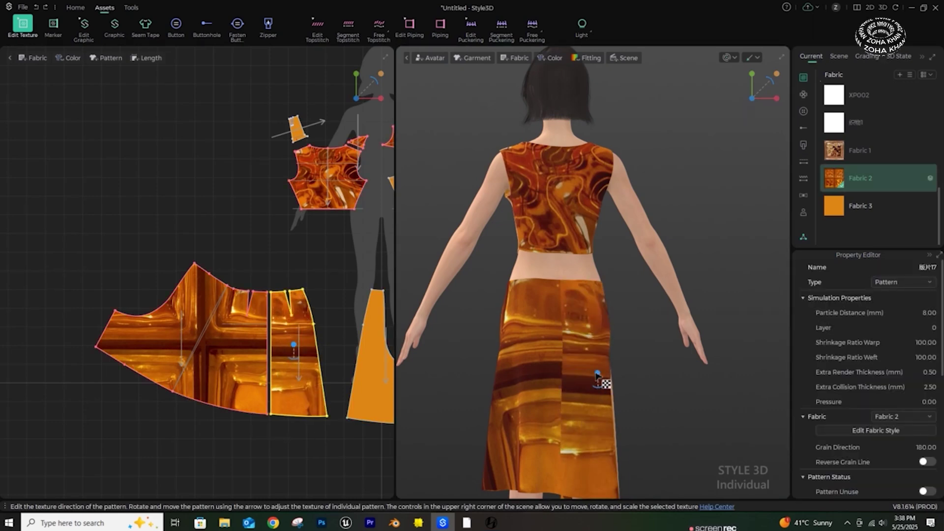
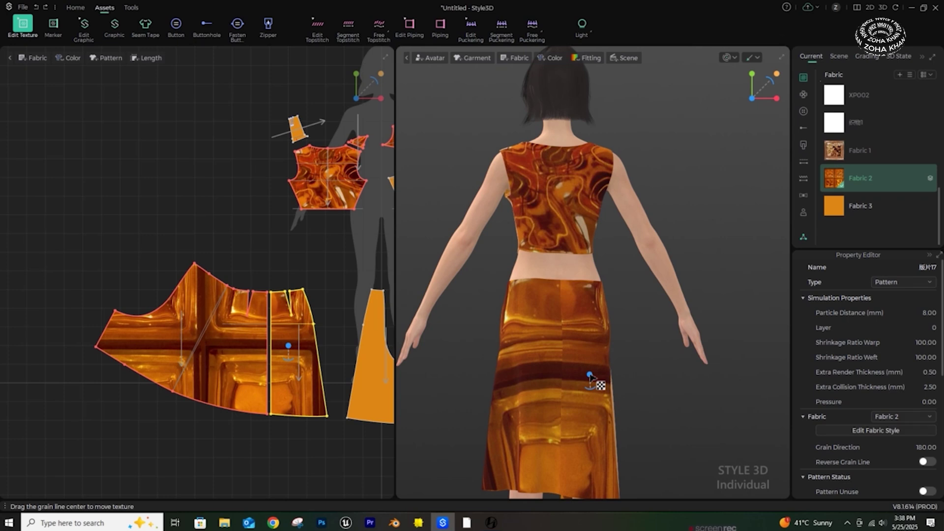
click(663, 381)
scroll(566, 401, up, 4)
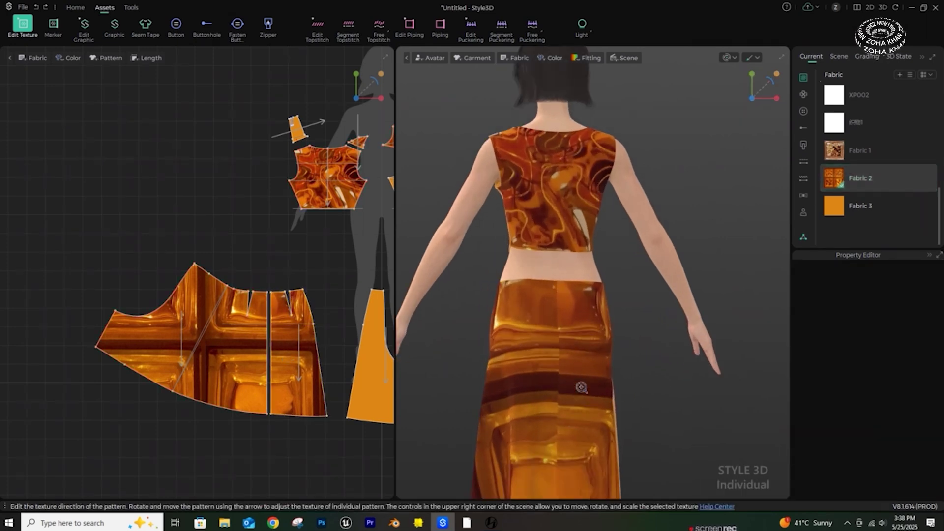
Step: Fine-tune the narrow panel's print so the pattern continues across the center-back skirt seam
click(298, 386)
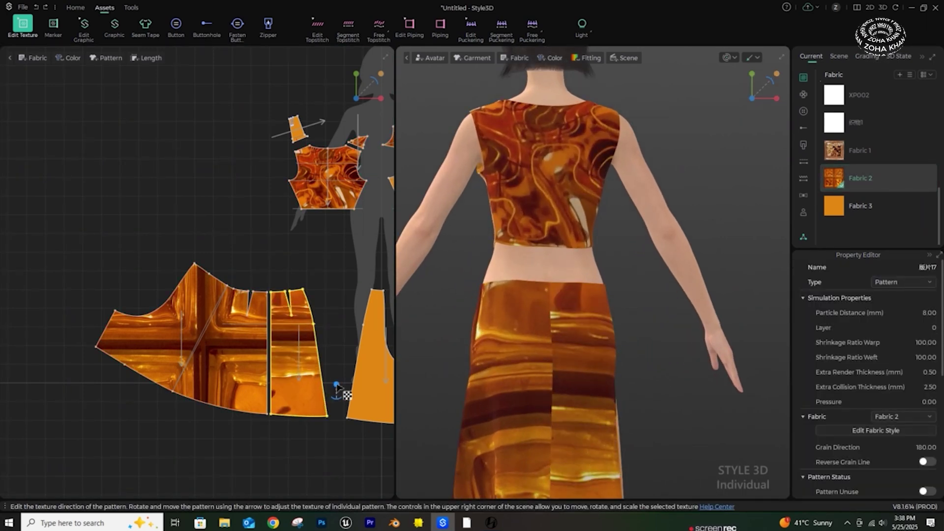
drag(145, 392, 139, 389)
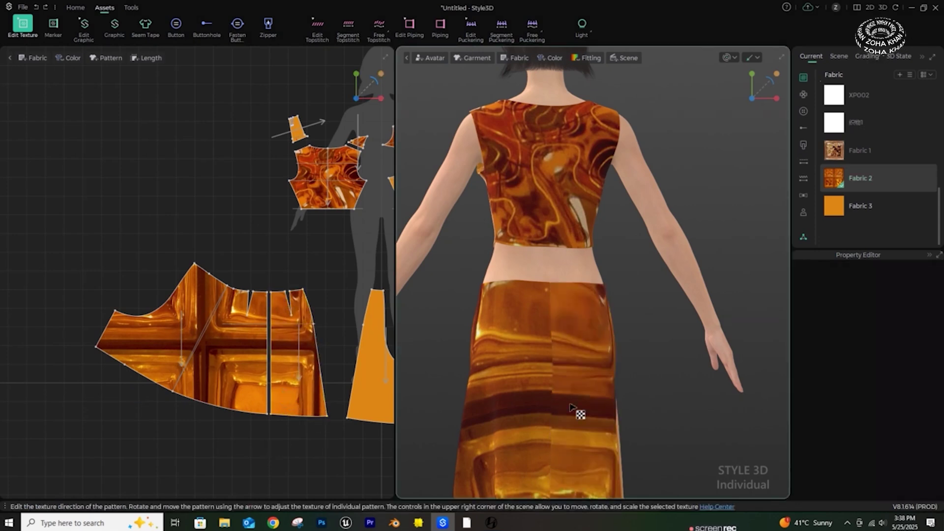
mouse_move(570, 402)
mouse_down()
mouse_move(597, 408)
mouse_move(539, 414)
mouse_move(588, 411)
mouse_move(577, 404)
mouse_move(597, 413)
mouse_move(586, 409)
mouse_up()
click(671, 400)
scroll(671, 400, down, 6)
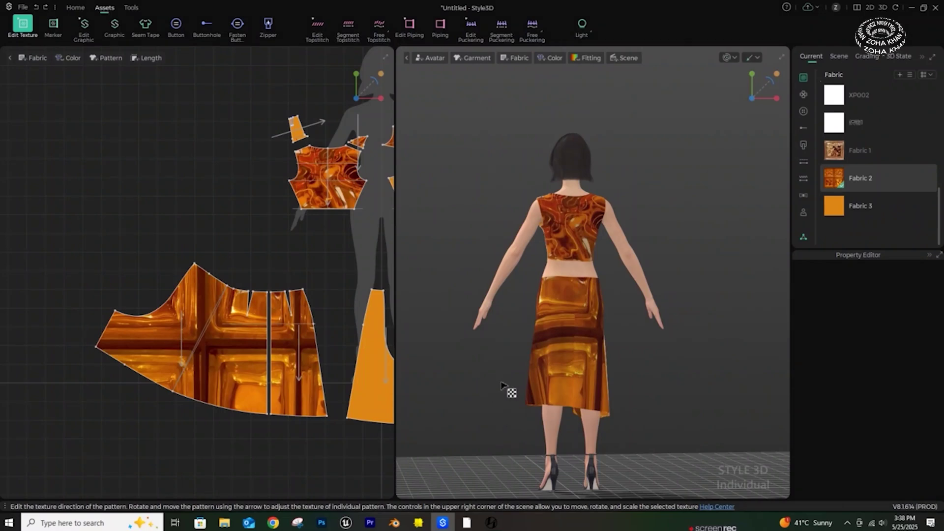
Step: Apply Fabric 2 to the remaining plain front skirt panel and show the avatar from the front
right_drag(503, 385, 662, 375)
right_drag(590, 404, 664, 402)
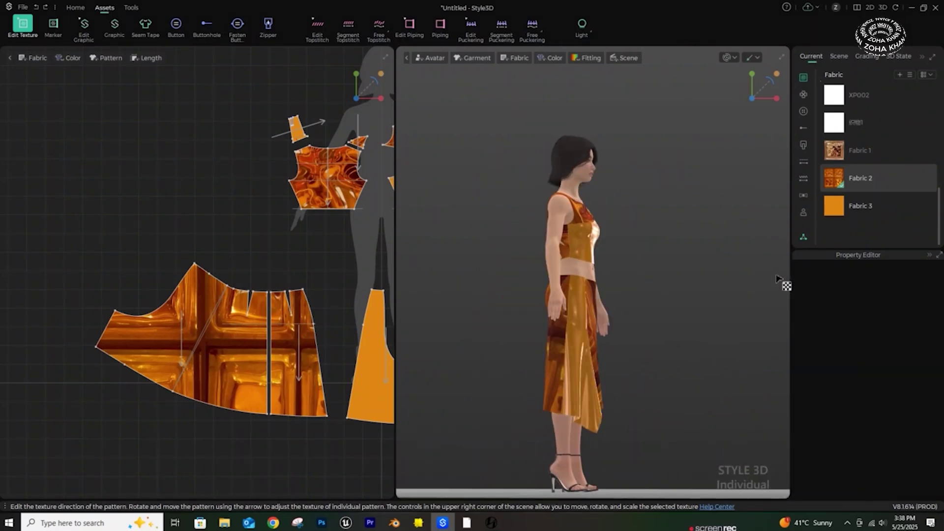
click(841, 183)
click(591, 378)
key(2)
Step: Reposition the print on the curved front skirt panel so its dark bands cross and align with the neighboring panel
scroll(585, 389, up, 6)
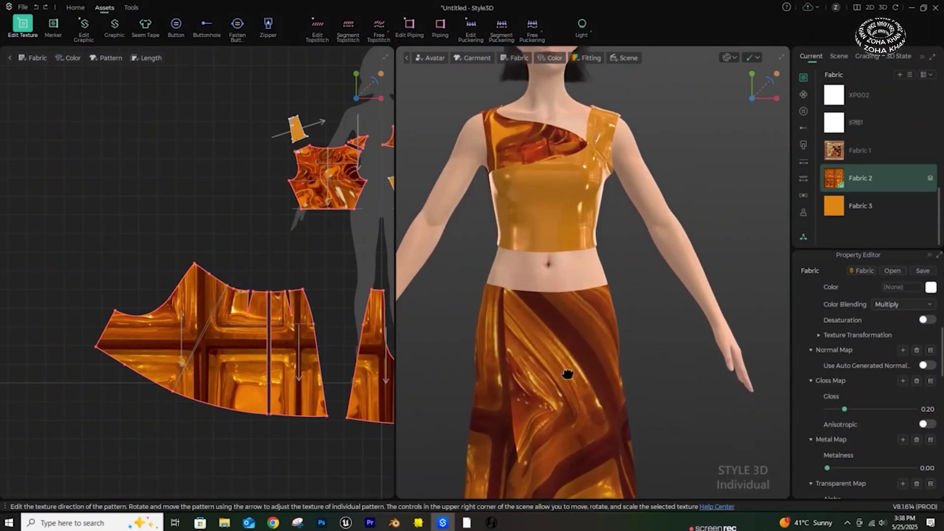
middle_drag(567, 376, 603, 222)
scroll(545, 361, up, 1)
drag(524, 338, 585, 458)
click(586, 457)
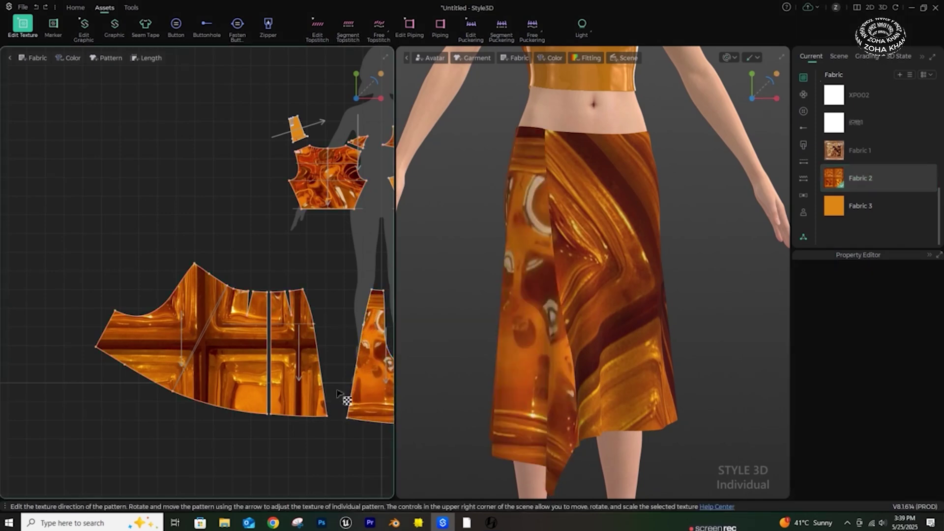
middle_drag(367, 393, 253, 373)
scroll(252, 374, up, 2)
click(268, 383)
drag(348, 364, 370, 324)
click(453, 333)
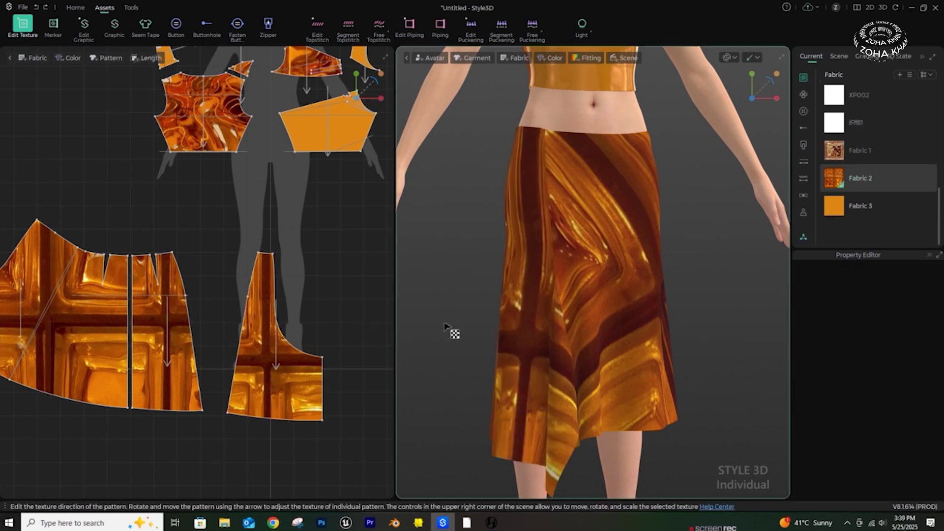
Step: Set the gloss of Fabric 2 to 1.00
click(865, 179)
scroll(842, 402, down, 3)
scroll(847, 379, up, 1)
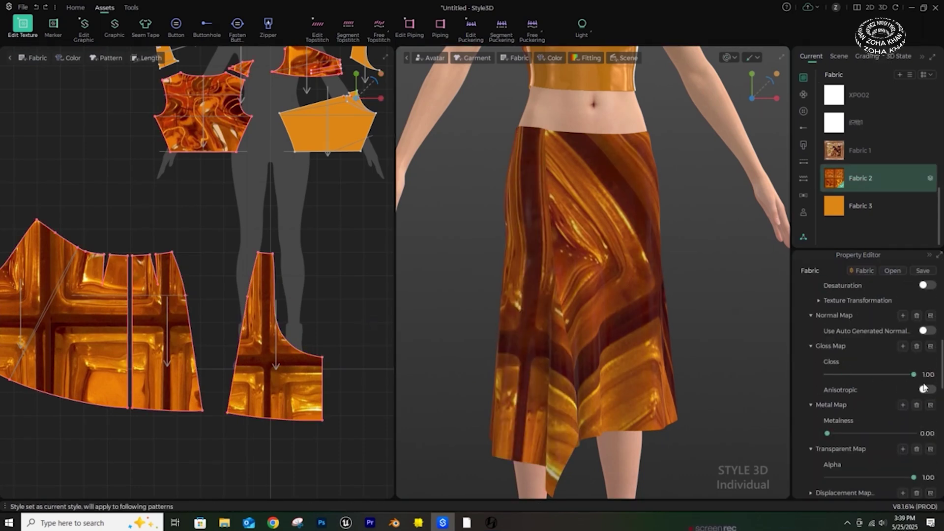
click(685, 358)
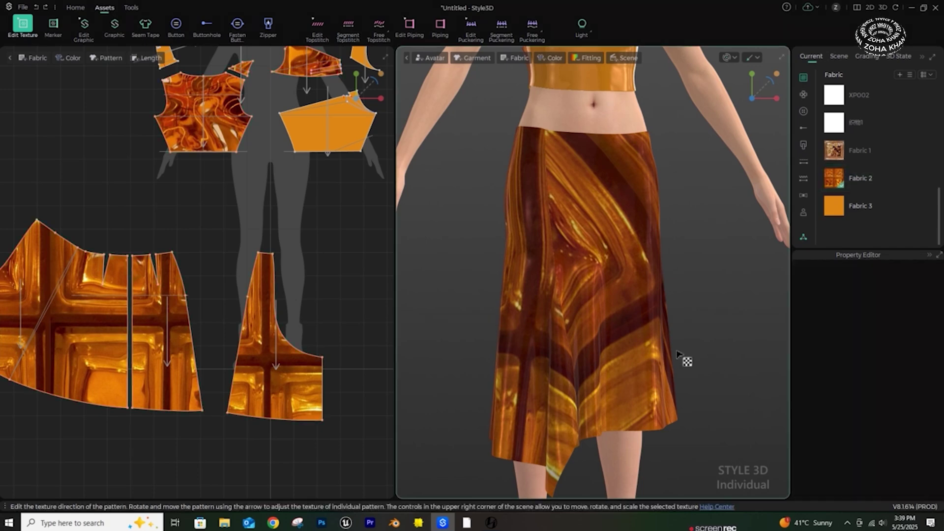
scroll(654, 358, down, 3)
scroll(622, 357, down, 5)
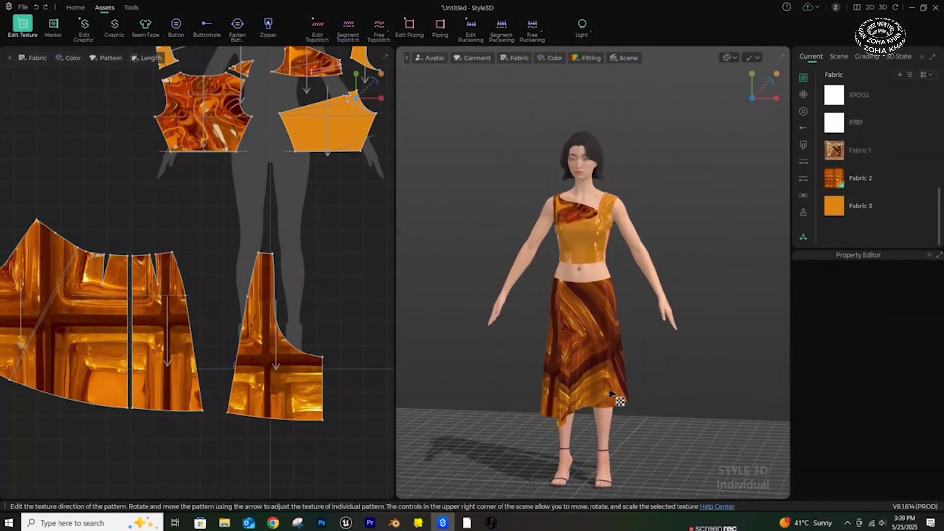
Step: Reapply the Leather rendering type to Fabric 3 and set its gloss to 0.69
click(862, 209)
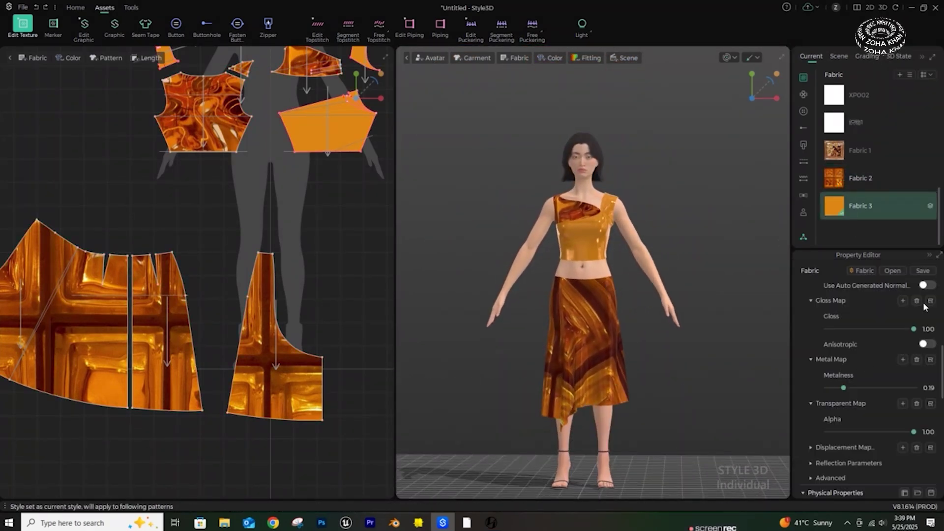
click(919, 302)
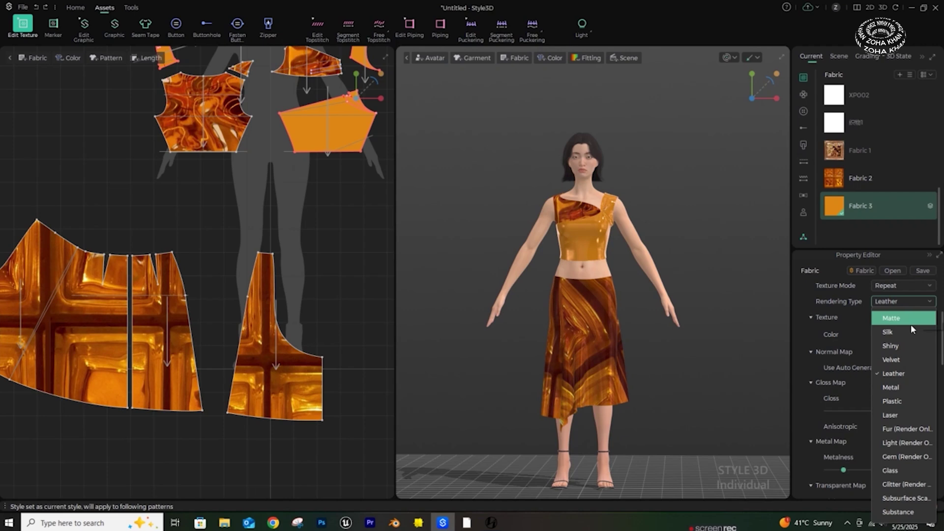
click(903, 377)
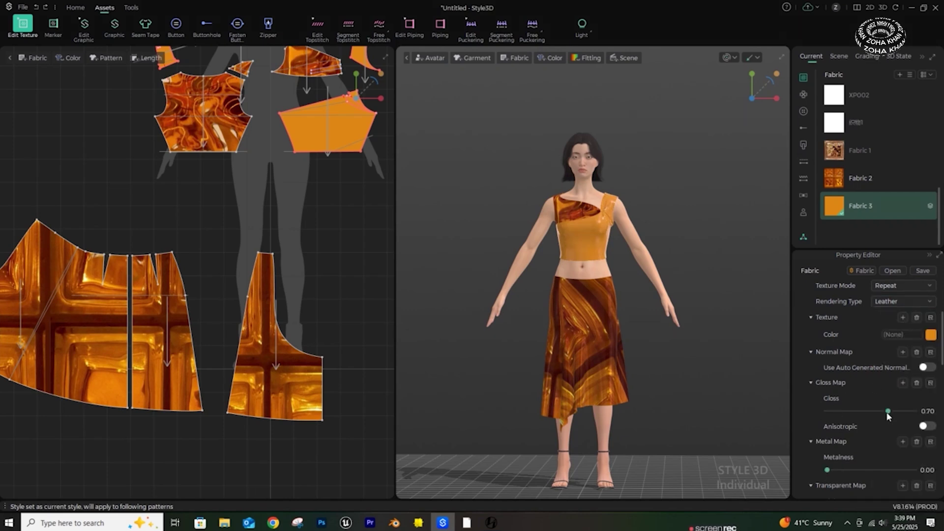
mouse_move(888, 413)
mouse_down()
mouse_move(864, 415)
mouse_move(884, 415)
mouse_up()
click(683, 230)
right_drag(683, 230, 709, 299)
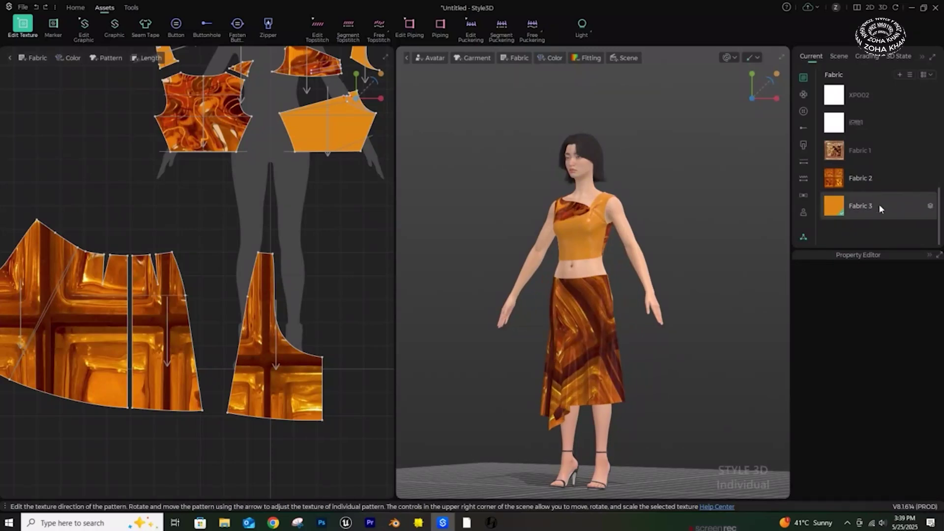
Step: Recolor Fabric 3 to burnt orange A85201 by sampling the color from the printed skirt panel
click(881, 209)
click(931, 335)
click(396, 230)
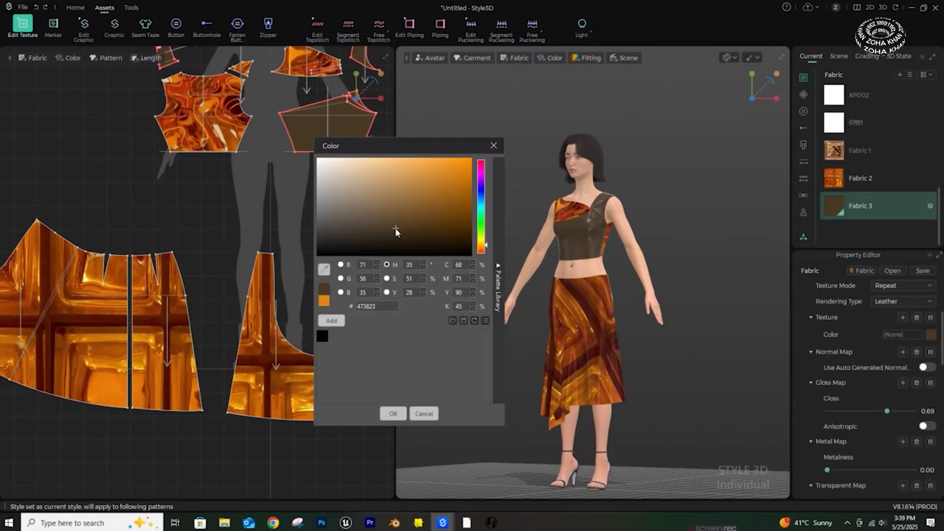
click(325, 271)
click(258, 368)
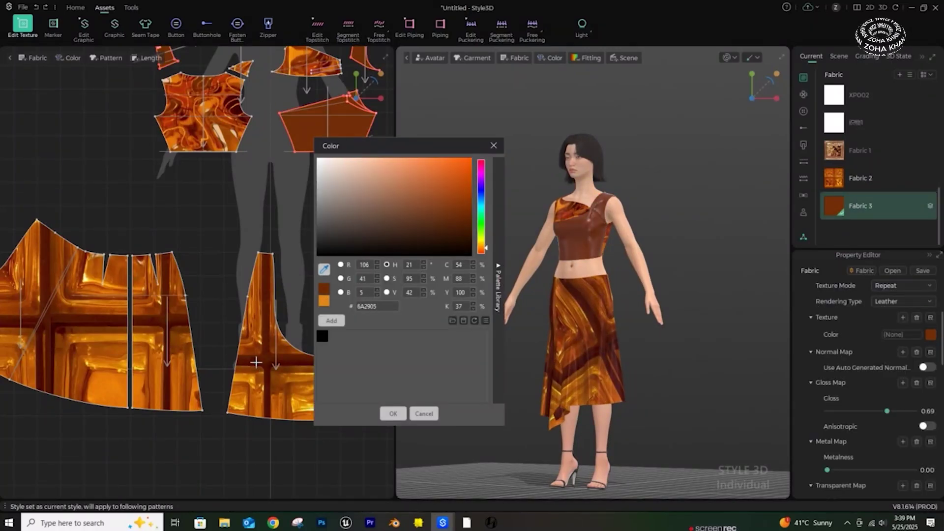
click(256, 362)
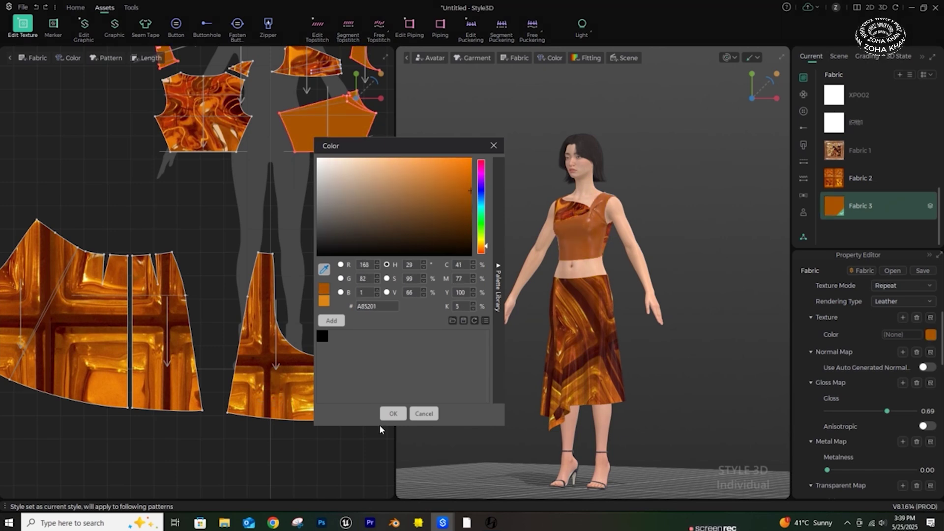
click(394, 414)
Step: Apply Fabric 3 to the back bodice panel of the top
click(531, 418)
right_drag(546, 418, 601, 385)
click(593, 217)
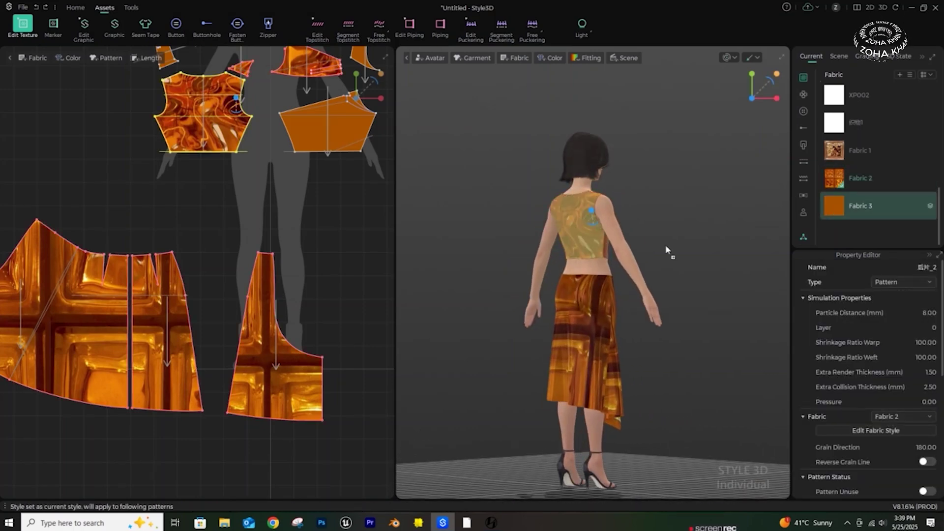
drag(571, 242, 571, 241)
click(651, 298)
right_drag(652, 298, 547, 301)
scroll(550, 219, up, 3)
right_drag(604, 289, 553, 281)
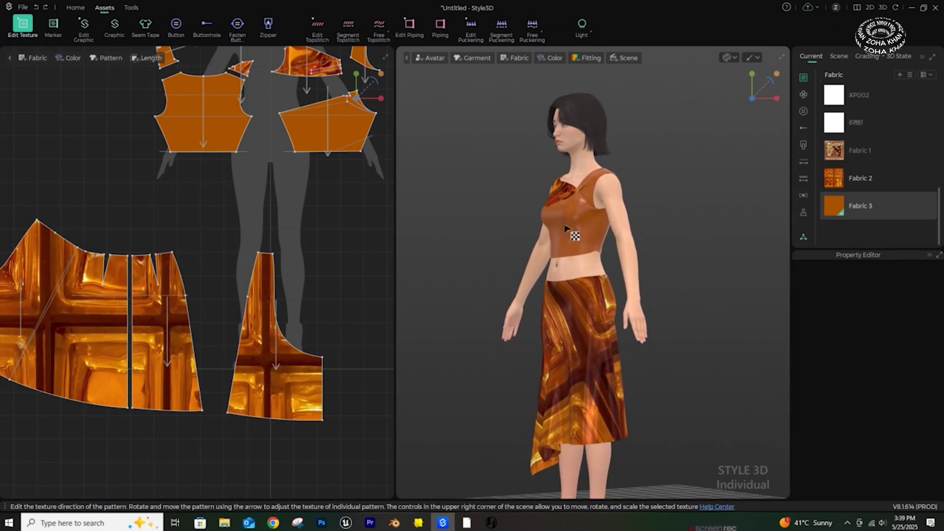
Step: Apply Fabric 2 to the two remaining plain shoulder pieces of the top
middle_drag(569, 229, 579, 319)
scroll(579, 319, up, 2)
right_drag(312, 192, 245, 331)
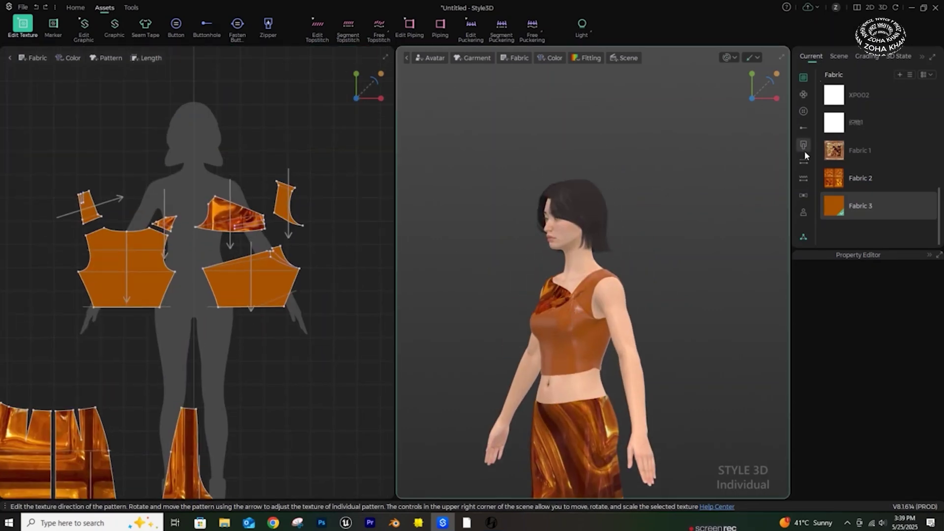
click(861, 178)
click(283, 207)
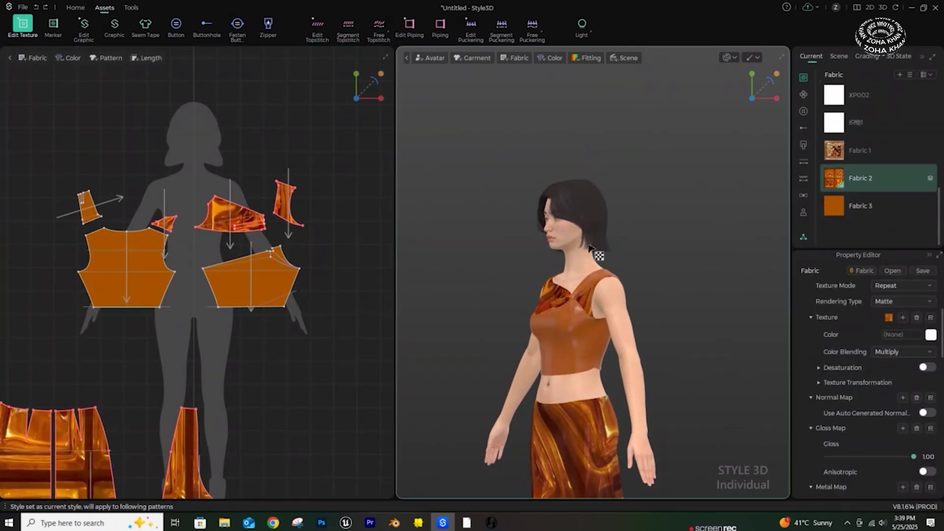
click(86, 215)
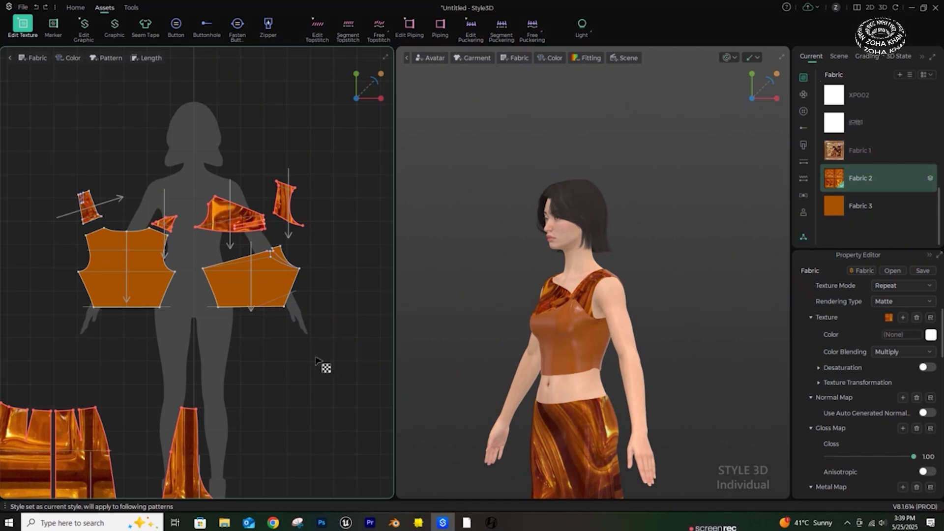
Step: Examine the fabric combination of the top and skirt on the avatar from the front, up close and at a distance
click(322, 363)
right_drag(529, 335, 582, 343)
scroll(581, 343, down, 3)
middle_drag(565, 347, 583, 233)
right_drag(583, 234, 612, 276)
scroll(605, 268, up, 5)
scroll(603, 265, down, 5)
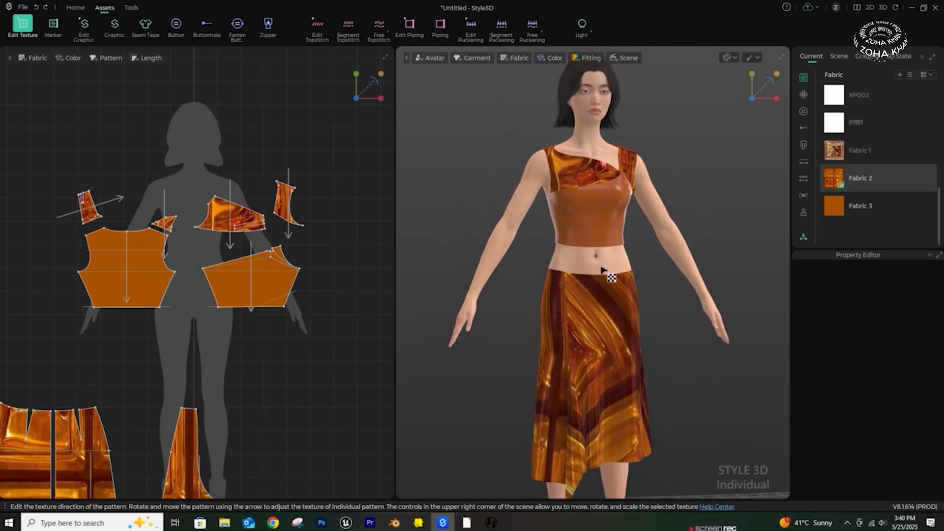
right_drag(622, 317, 627, 321)
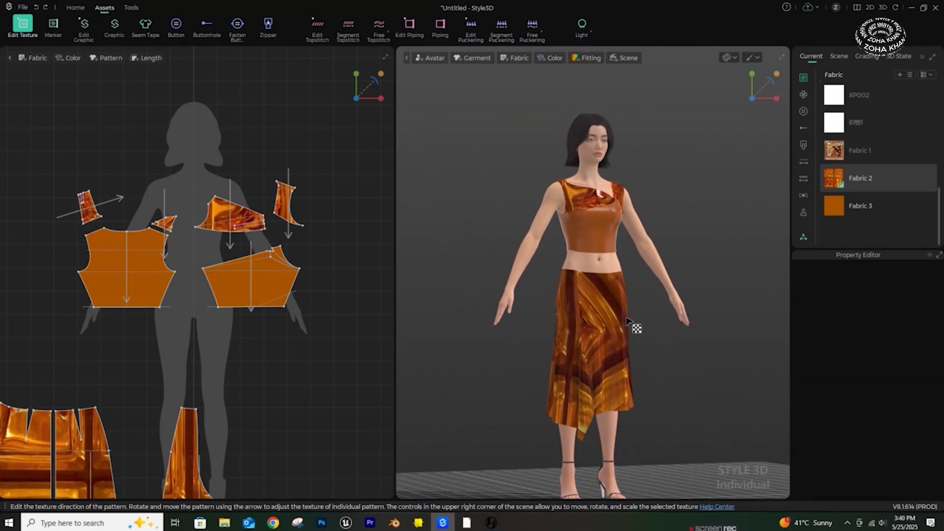
Step: Try the Leather, Glass and Laser rendering types on Fabric 2
click(840, 184)
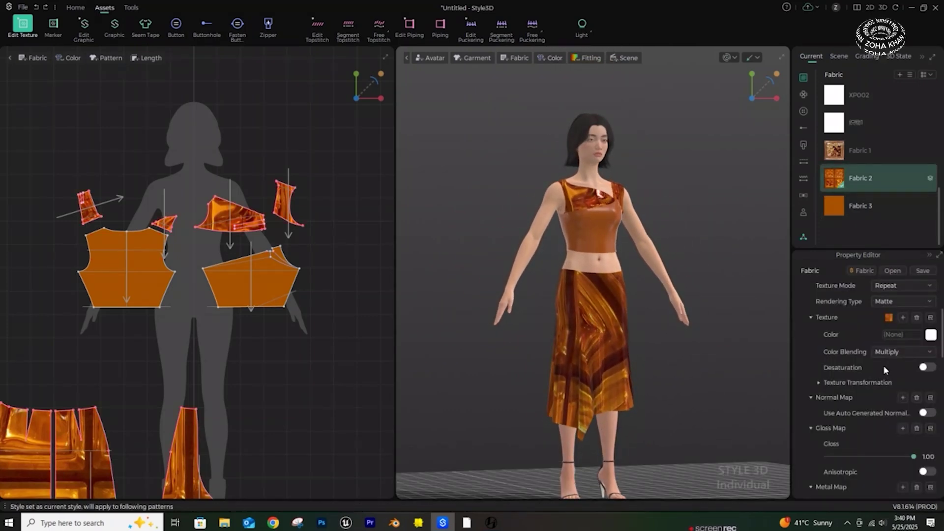
click(911, 303)
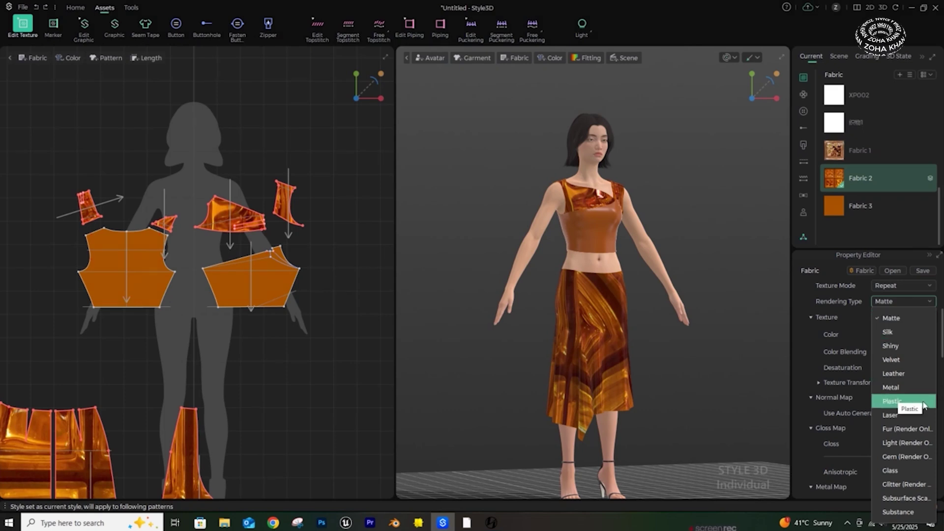
click(909, 374)
click(910, 302)
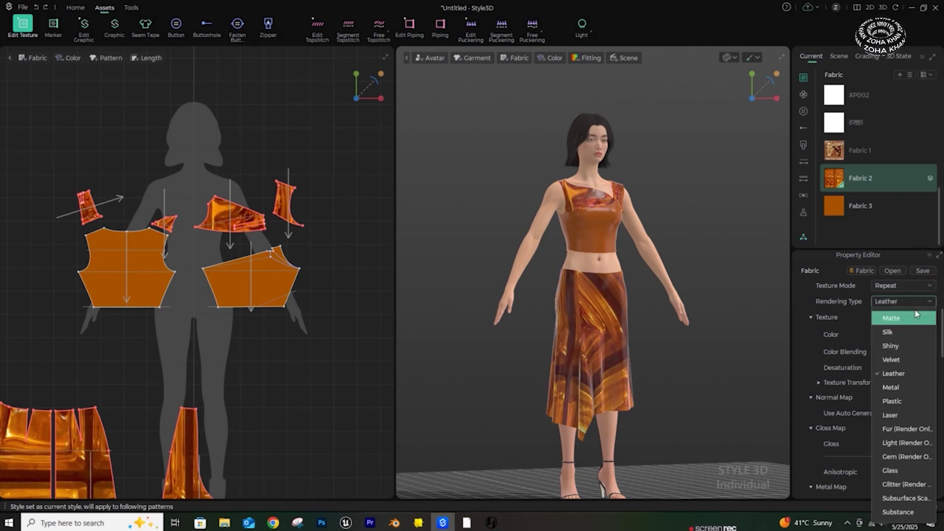
click(912, 472)
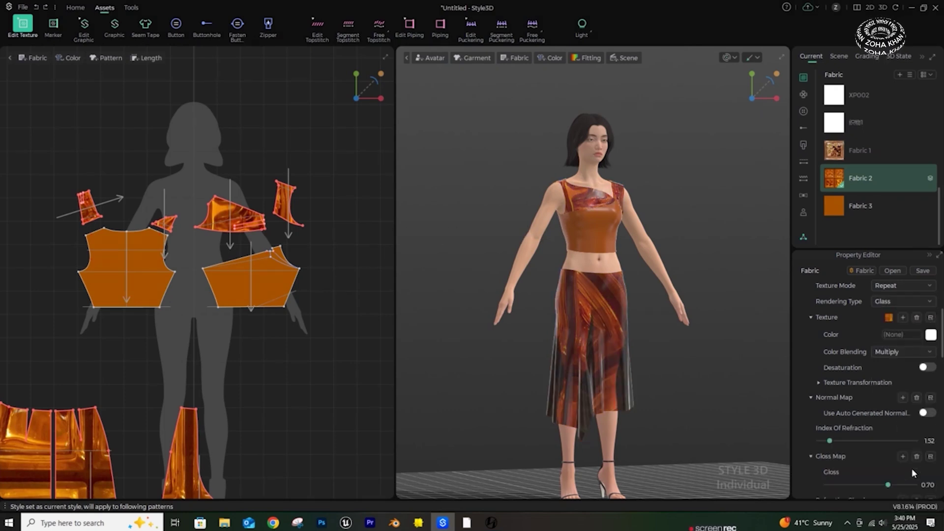
click(907, 304)
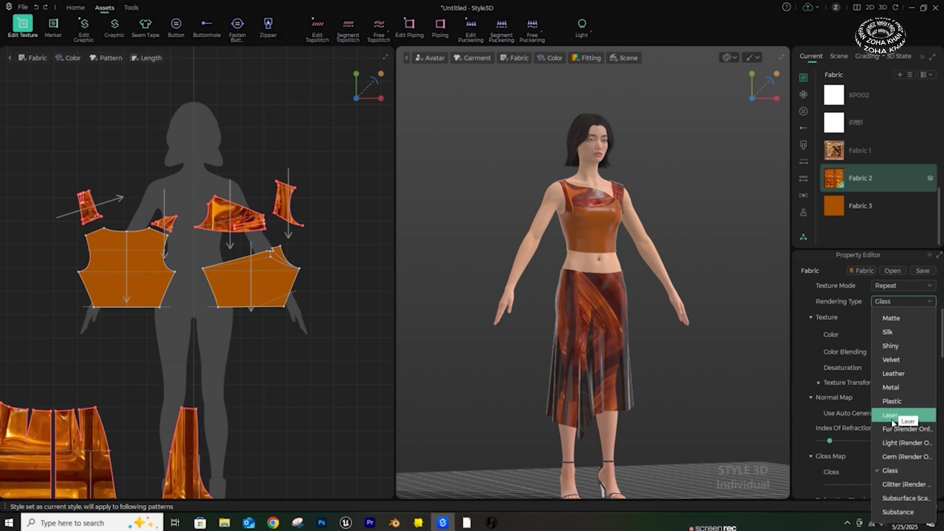
key(Escape)
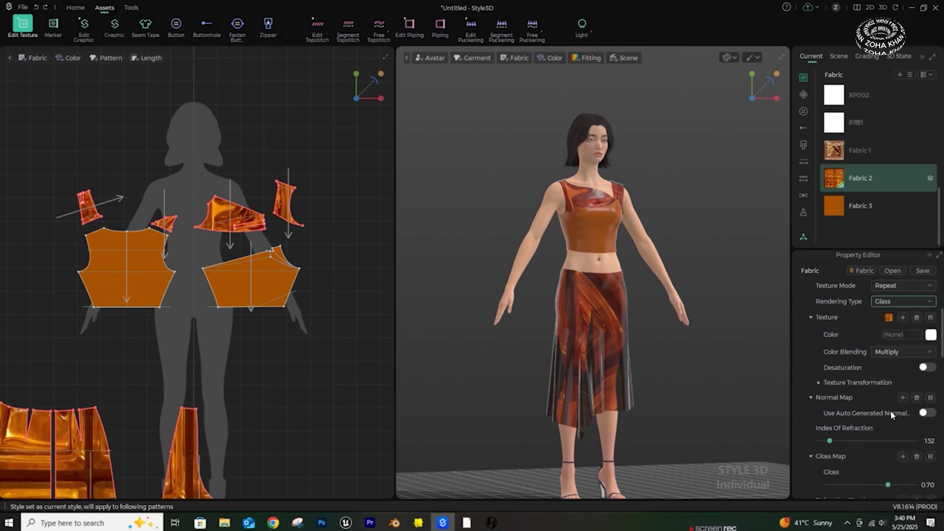
scroll(935, 302, up, 4)
Step: Set Fabric 2's rendering type to Metal with metalness 0.37 and gloss 0.54
click(931, 302)
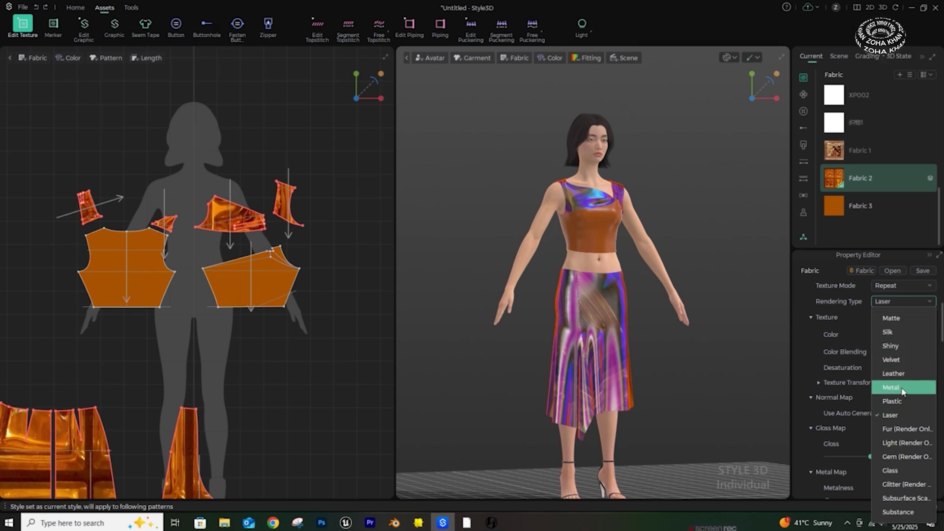
click(903, 388)
scroll(880, 446, down, 3)
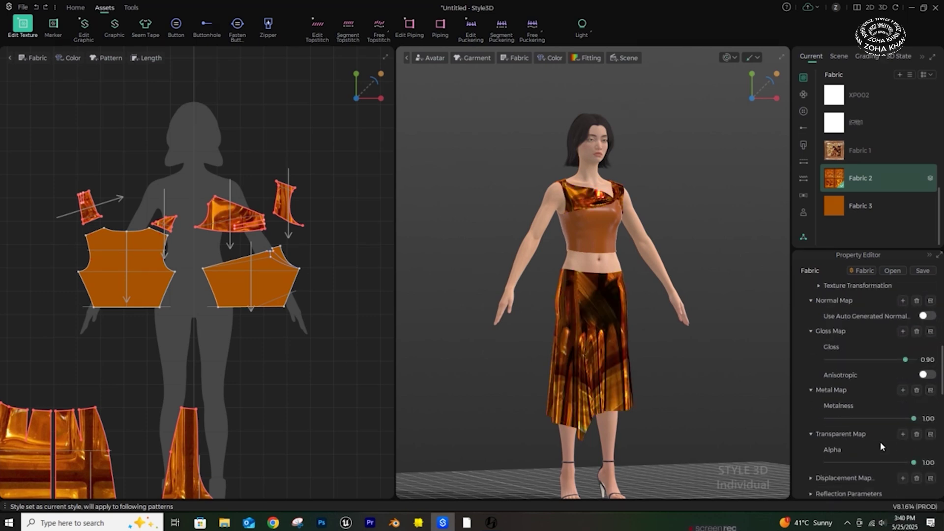
drag(909, 420, 859, 429)
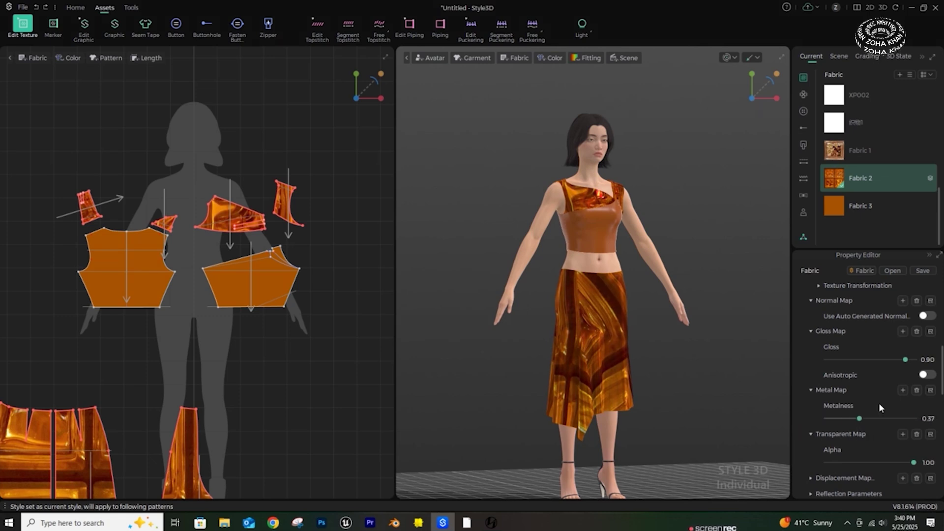
drag(908, 364, 875, 362)
scroll(904, 370, up, 3)
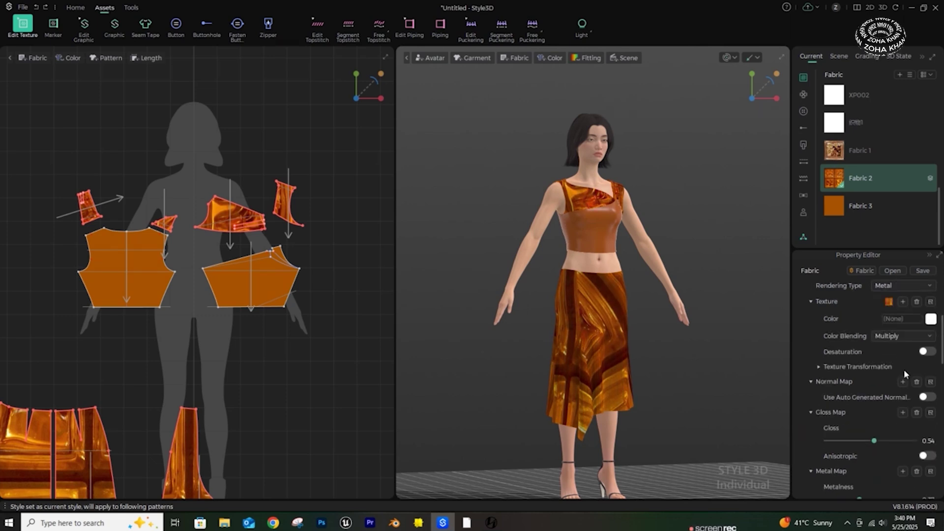
Step: Try tinting Fabric 2 with orange A85201 sampled from the plain front bodice panel
click(931, 320)
mouse_move(320, 212)
mouse_down()
mouse_move(322, 227)
mouse_move(319, 189)
mouse_up()
click(324, 270)
click(283, 280)
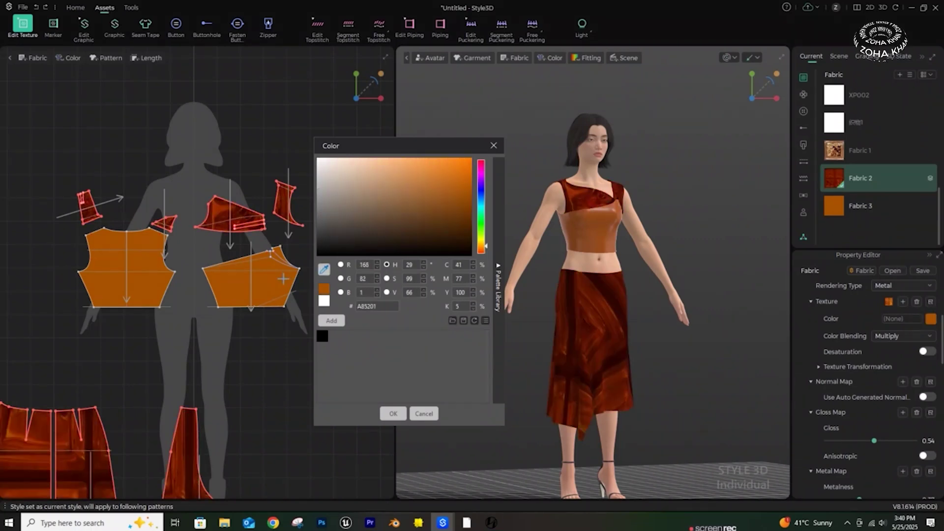
click(422, 414)
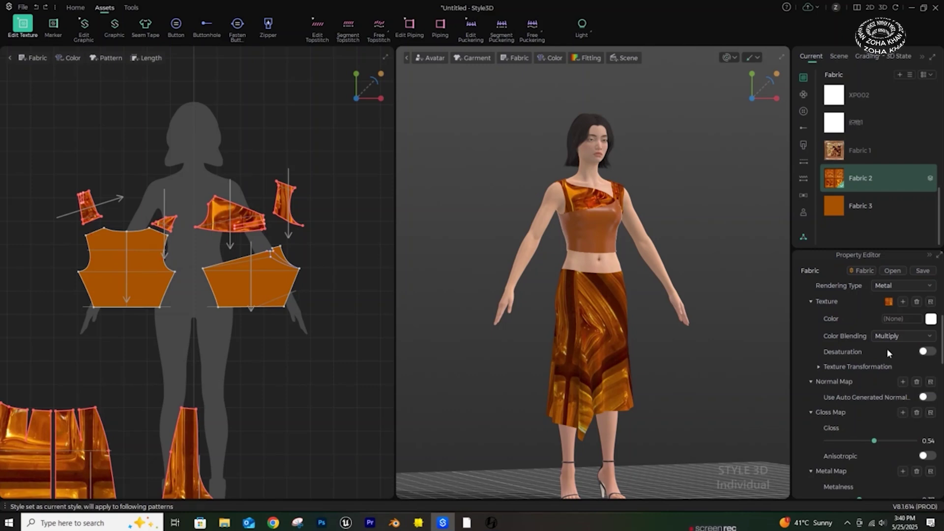
Step: Set Fabric 2's construction to Others
scroll(883, 429, down, 3)
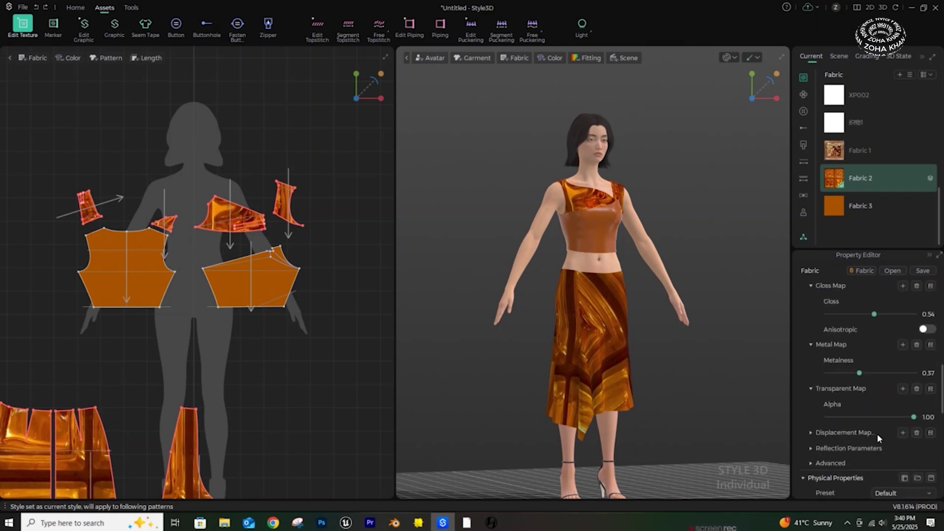
scroll(877, 434, down, 2)
scroll(858, 457, down, 3)
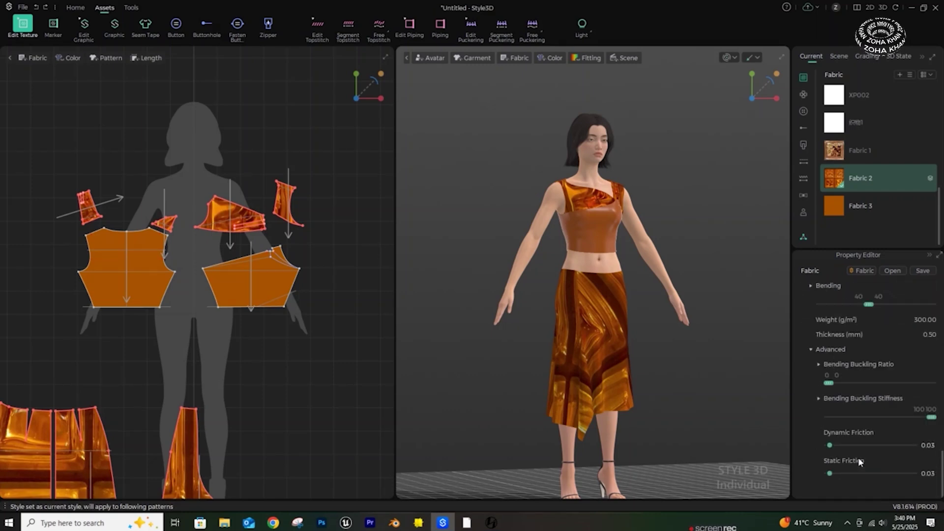
scroll(858, 457, up, 4)
scroll(860, 456, up, 5)
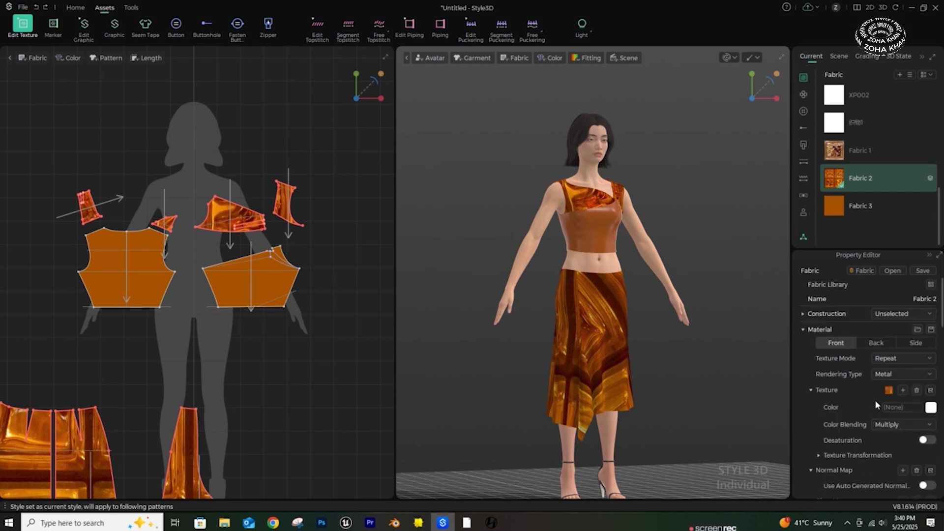
click(921, 315)
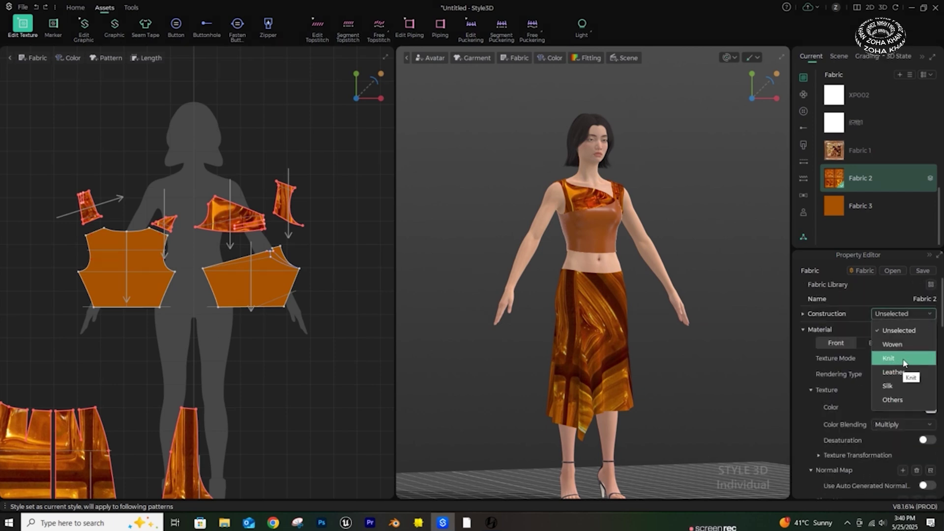
click(901, 399)
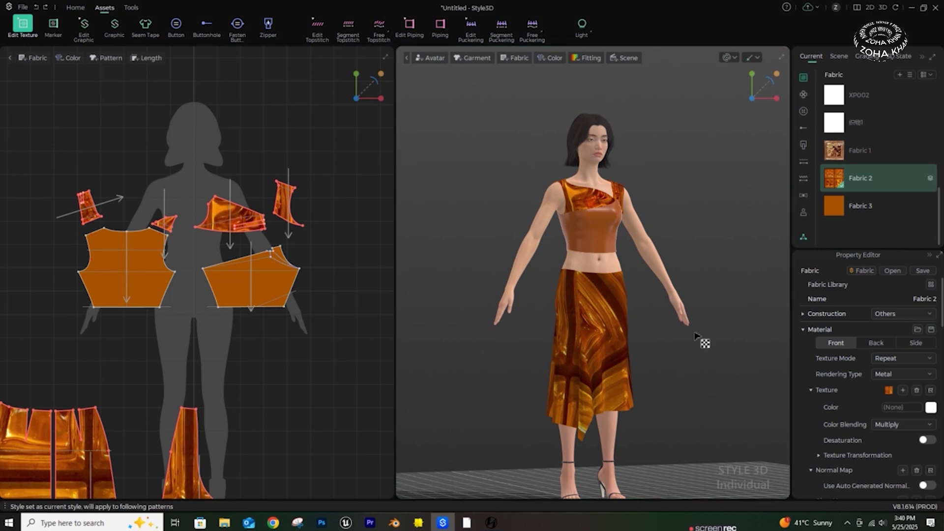
Step: Return to the Select/Move tool and inspect the textured top on the avatar from the front, up close
click(26, 29)
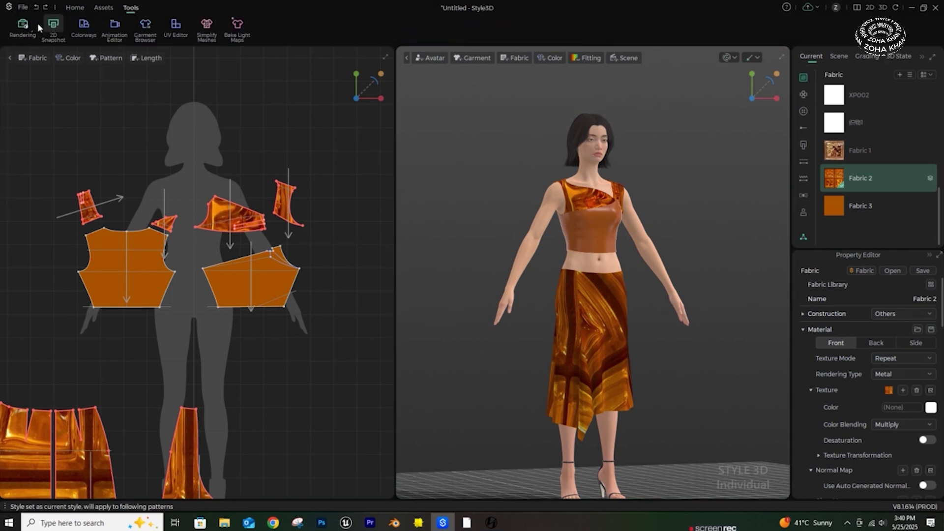
click(31, 28)
scroll(506, 241, down, 3)
right_drag(597, 311, 556, 313)
scroll(291, 271, down, 2)
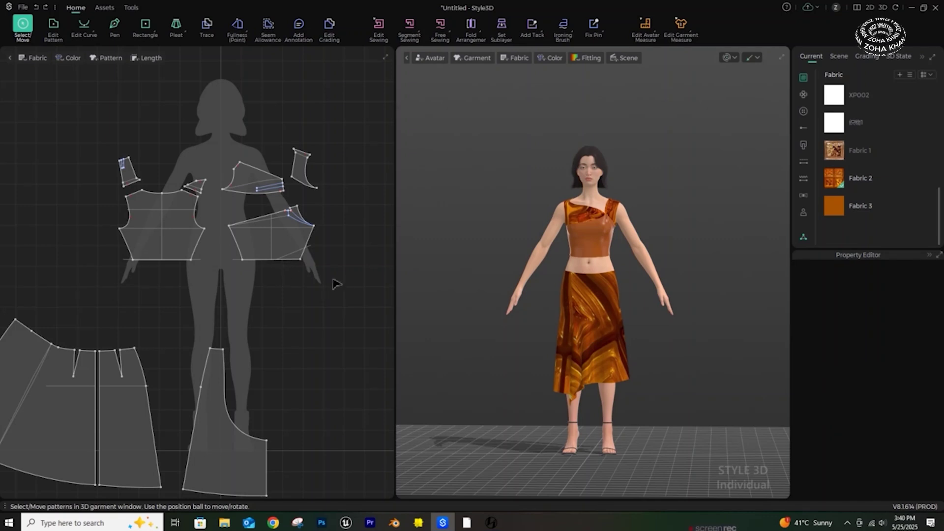
scroll(581, 325, up, 6)
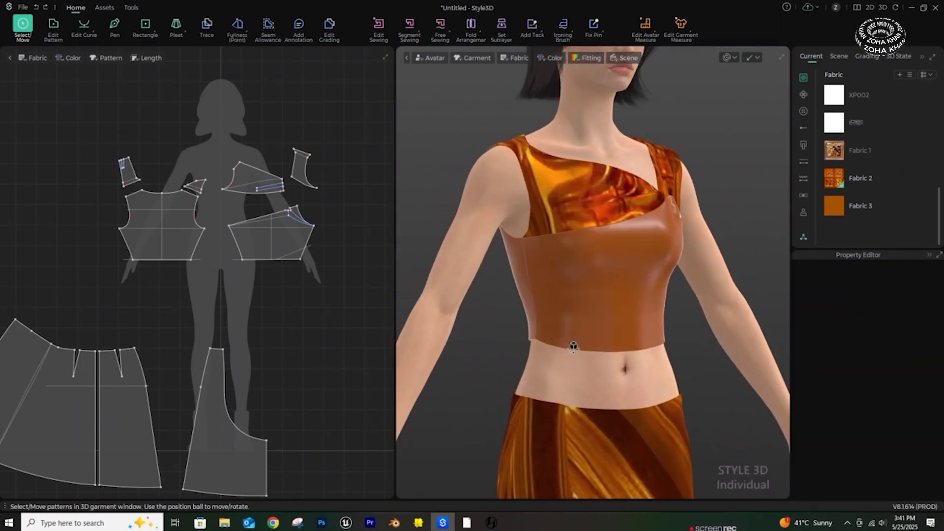
right_drag(573, 348, 526, 338)
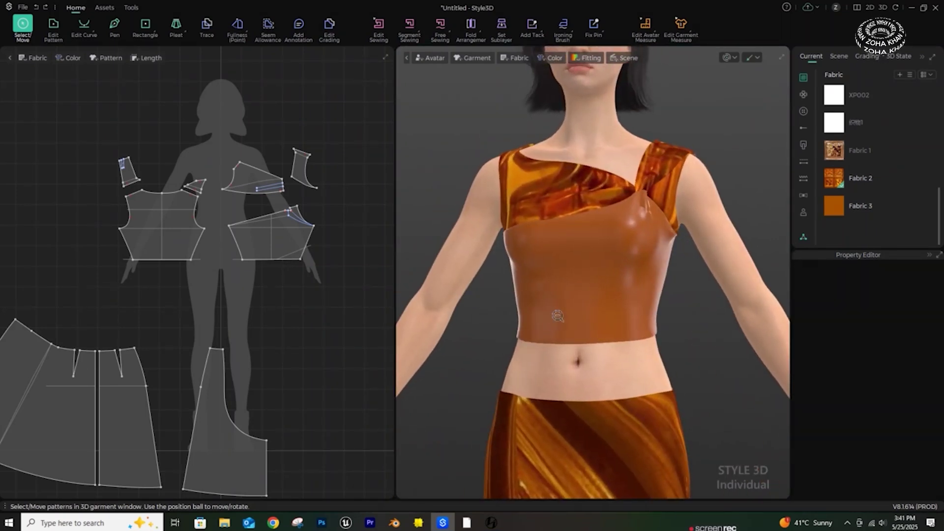
Step: Open the resource library's female avatar shoe collection
scroll(558, 316, down, 8)
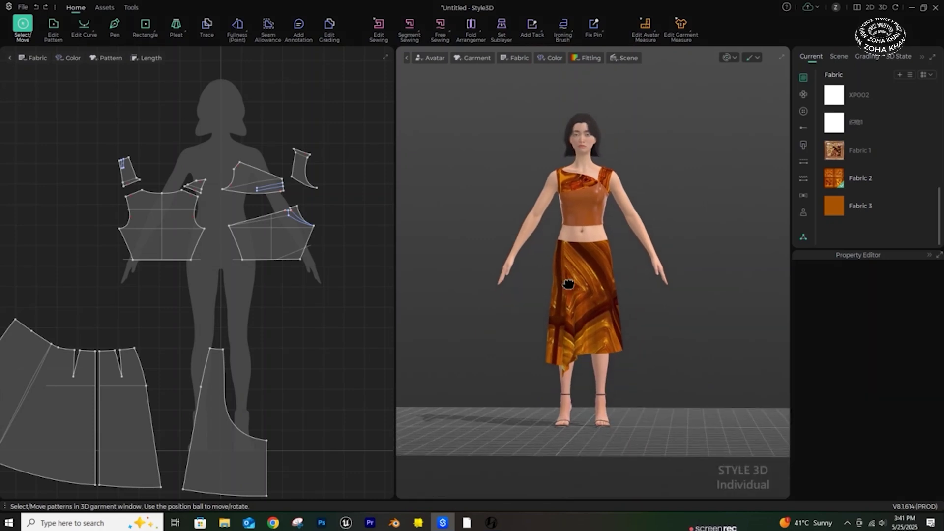
scroll(569, 284, up, 1)
scroll(569, 285, down, 1)
click(804, 238)
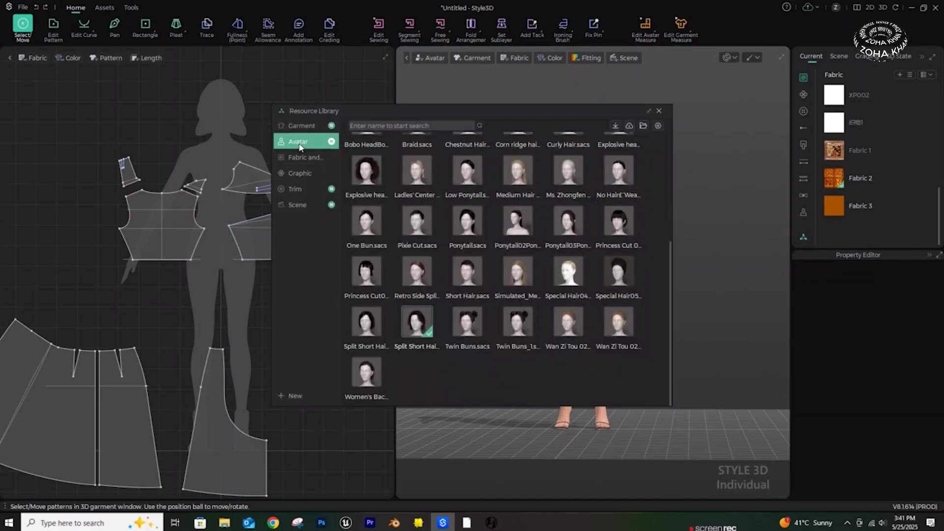
click(309, 170)
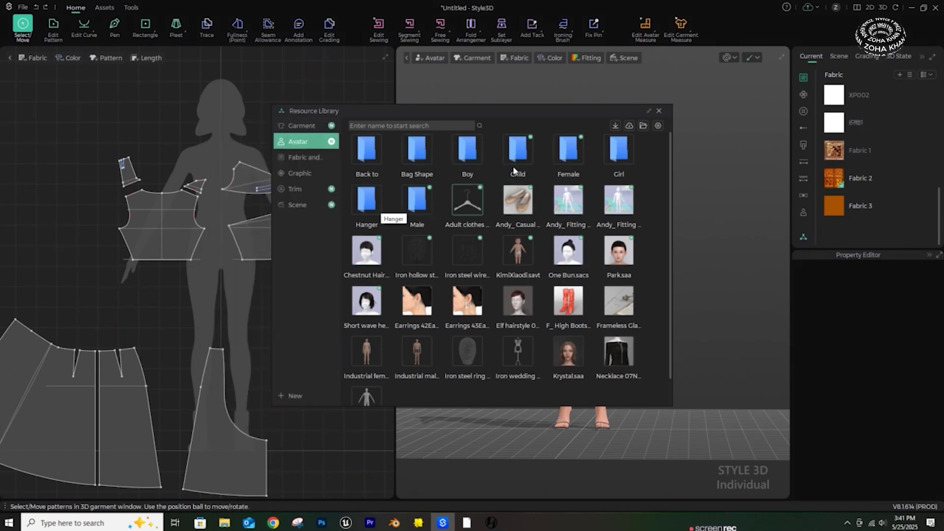
double_click(563, 150)
double_click(568, 199)
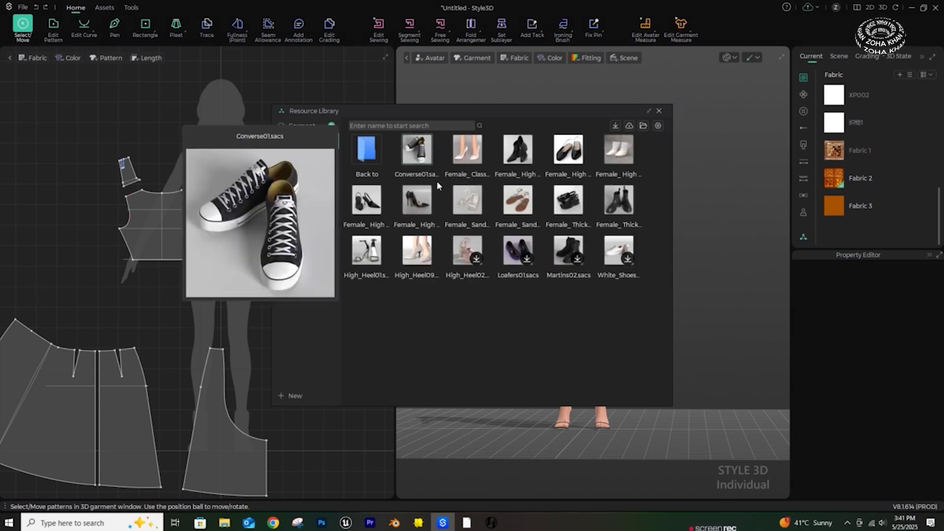
Step: Try the Female_Class shoes on the avatar, replace them with the black Female_High Heels 18F pumps, and close the library
mouse_move(358, 267)
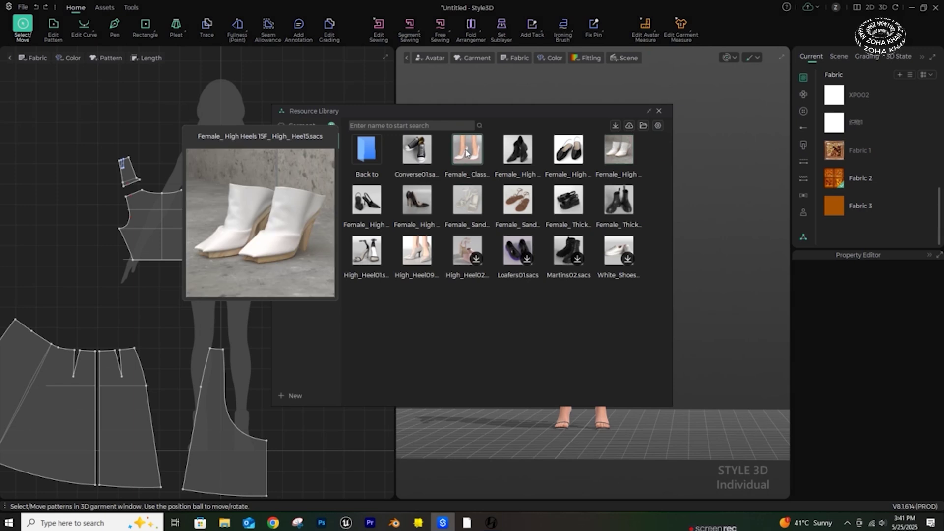
drag(550, 112, 398, 111)
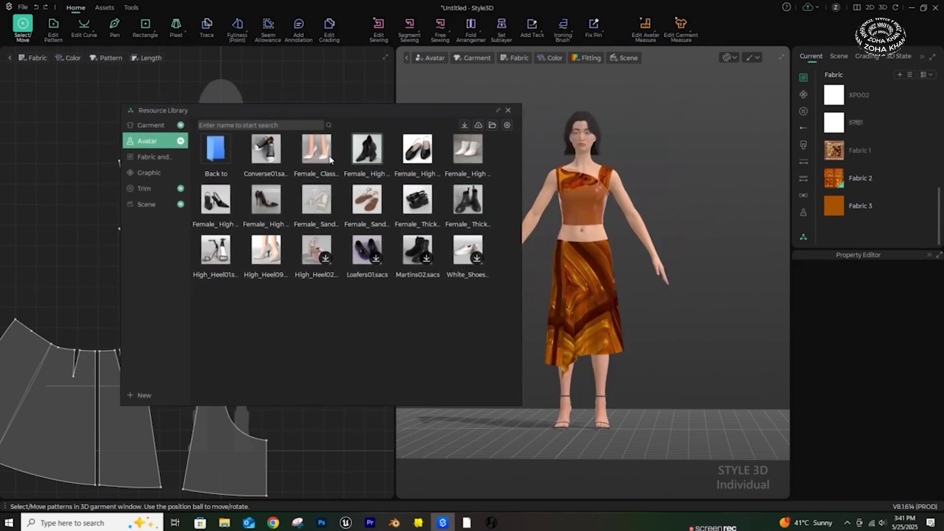
mouse_move(317, 159)
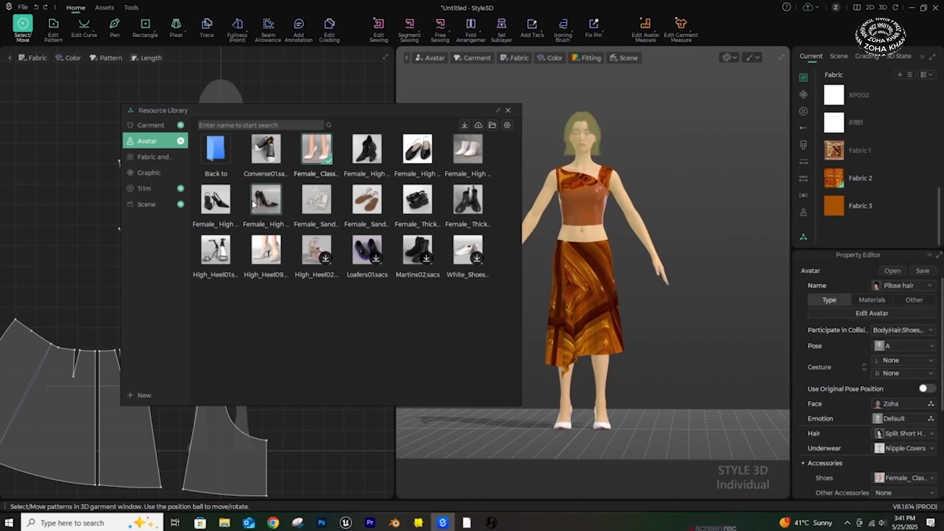
mouse_move(238, 207)
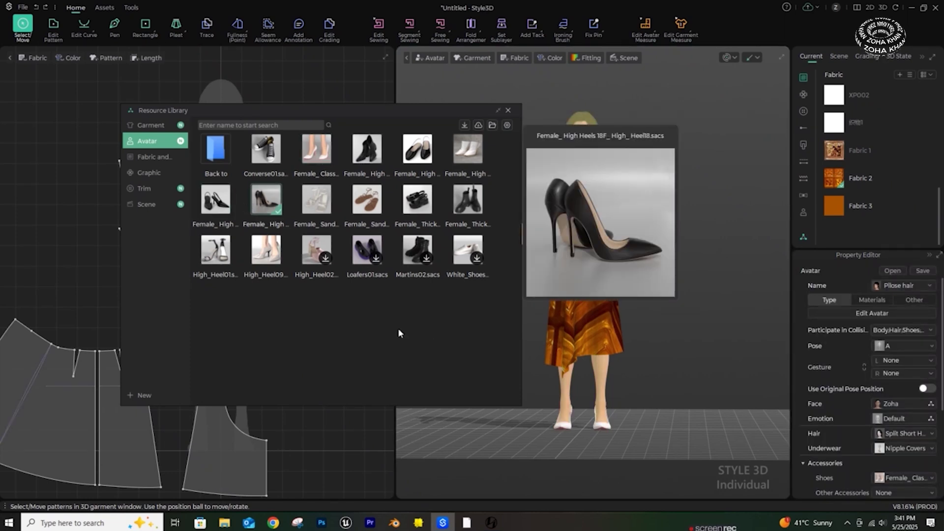
click(509, 111)
click(693, 333)
Step: Select the black heels and examine the avatar's type properties and name list for shoe settings
middle_drag(584, 372, 588, 337)
scroll(588, 337, up, 3)
right_drag(588, 337, 555, 349)
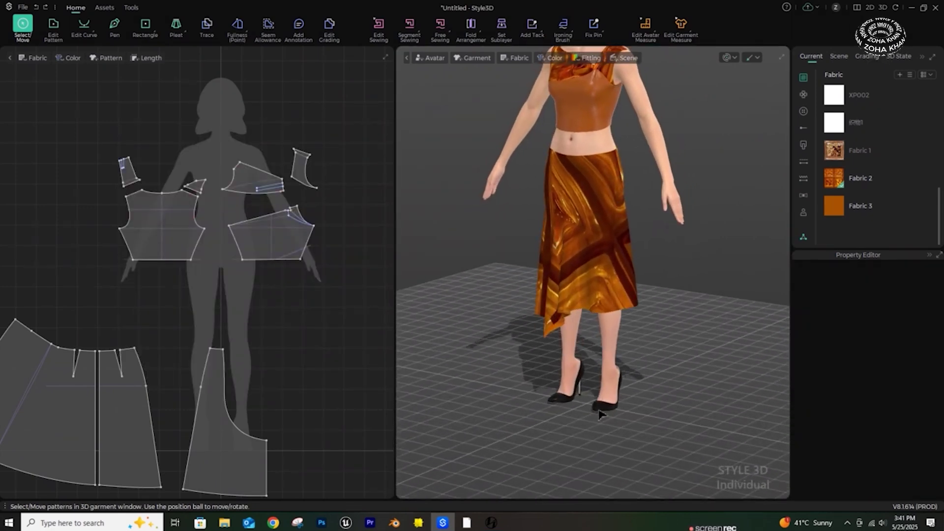
click(600, 415)
scroll(871, 411, down, 3)
scroll(913, 432, down, 1)
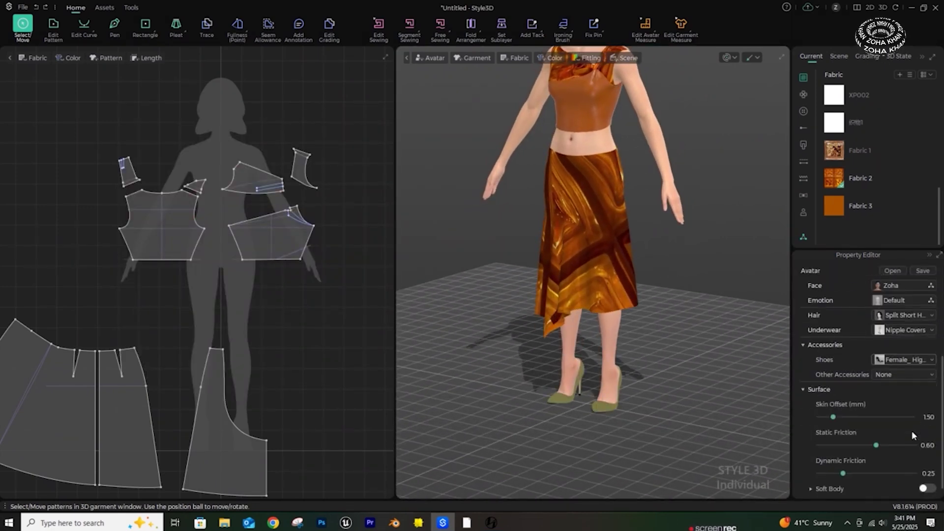
scroll(912, 431, up, 3)
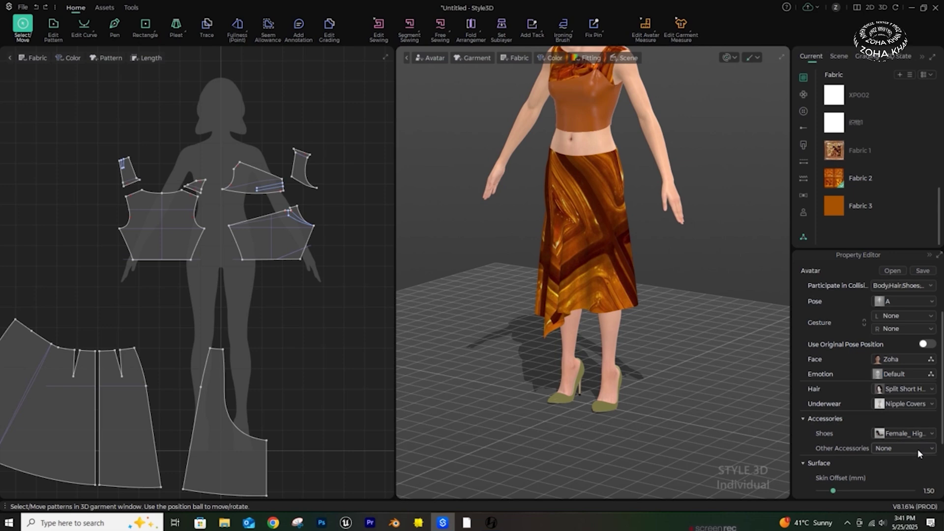
click(887, 433)
click(887, 433)
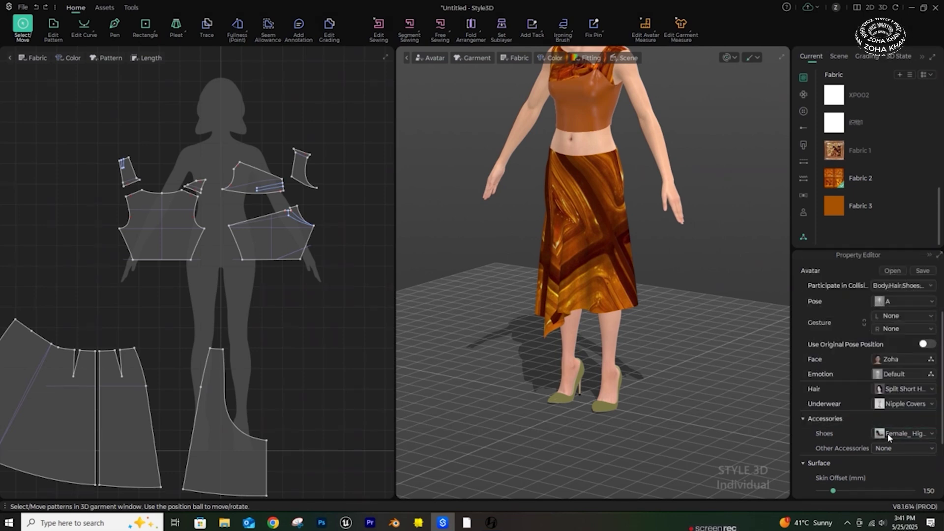
scroll(910, 435, down, 2)
scroll(892, 421, up, 5)
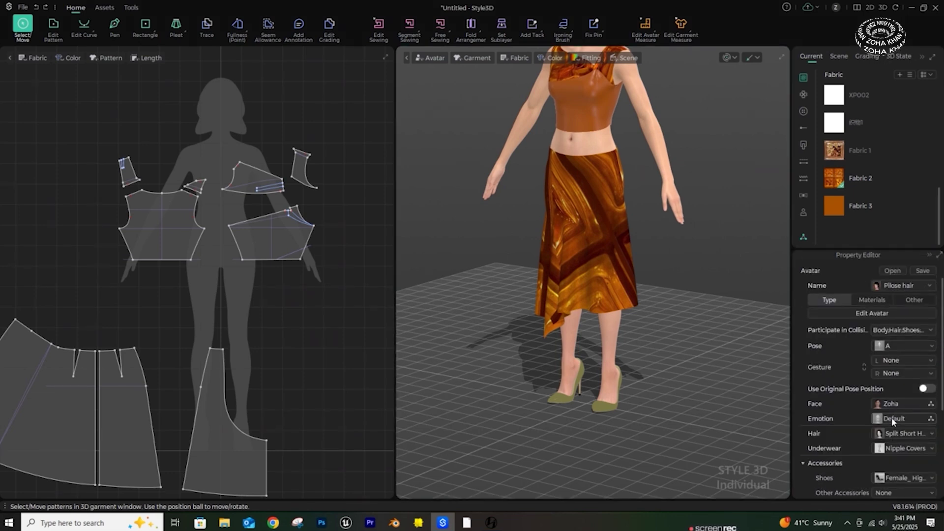
click(911, 287)
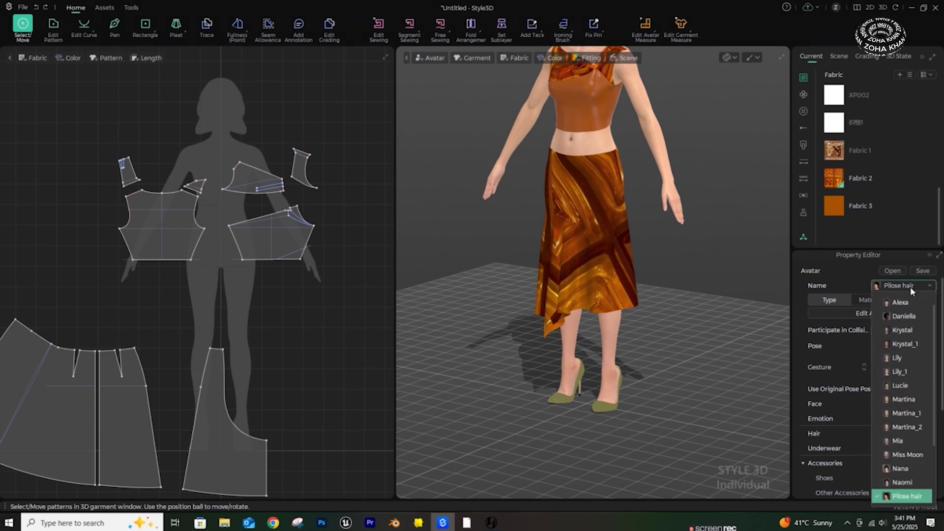
click(910, 287)
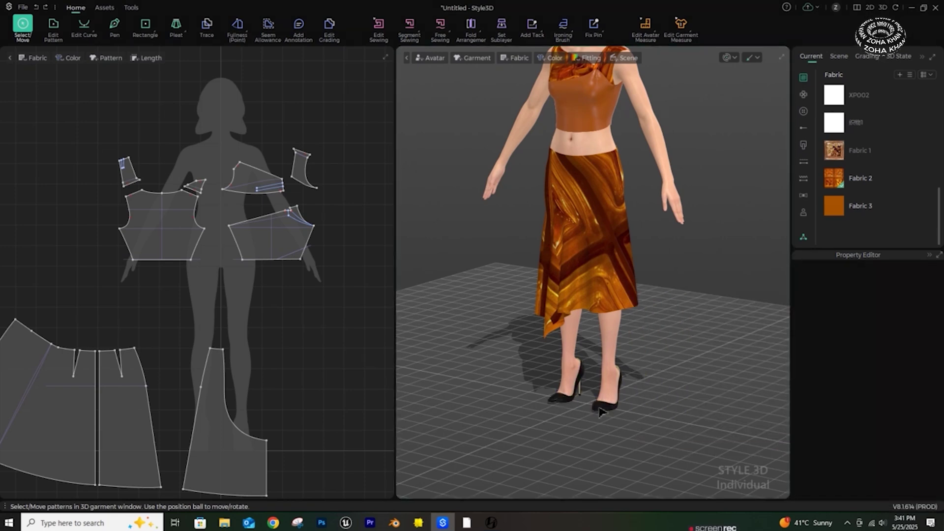
Step: Reselect the heels and examine the avatar's accessories options, including the available other accessories
scroll(931, 447, down, 3)
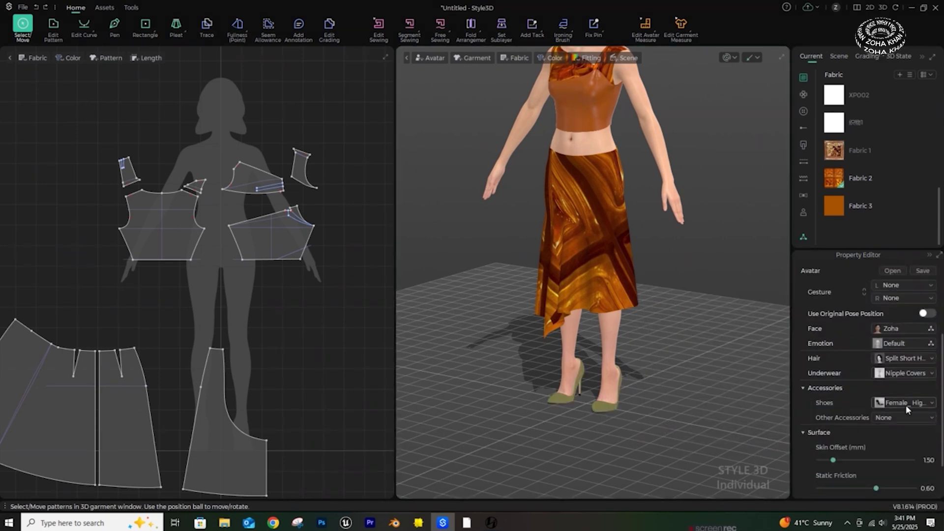
click(804, 388)
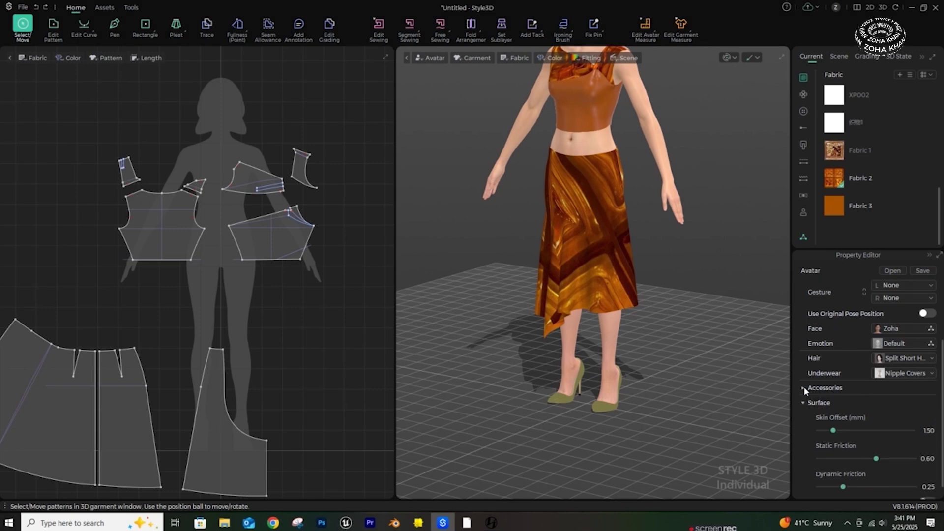
click(815, 394)
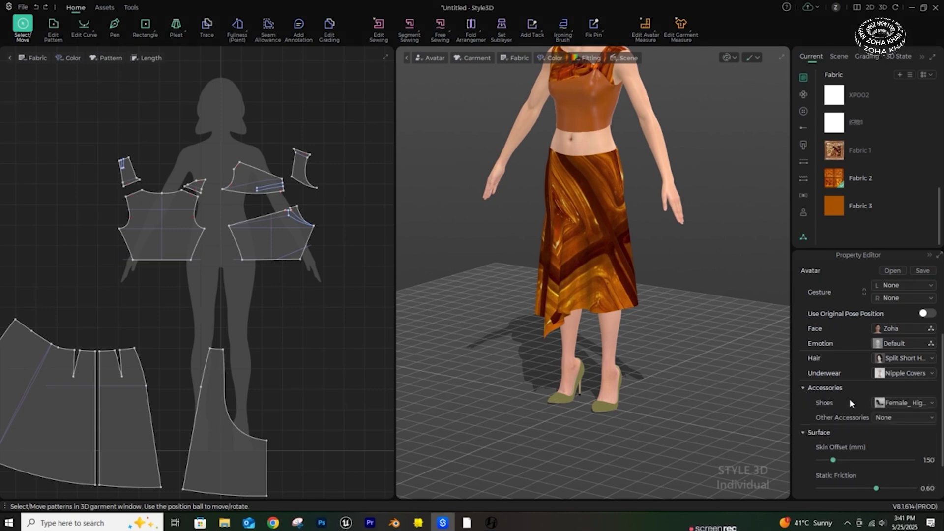
scroll(664, 414, up, 2)
scroll(665, 415, up, 1)
click(688, 394)
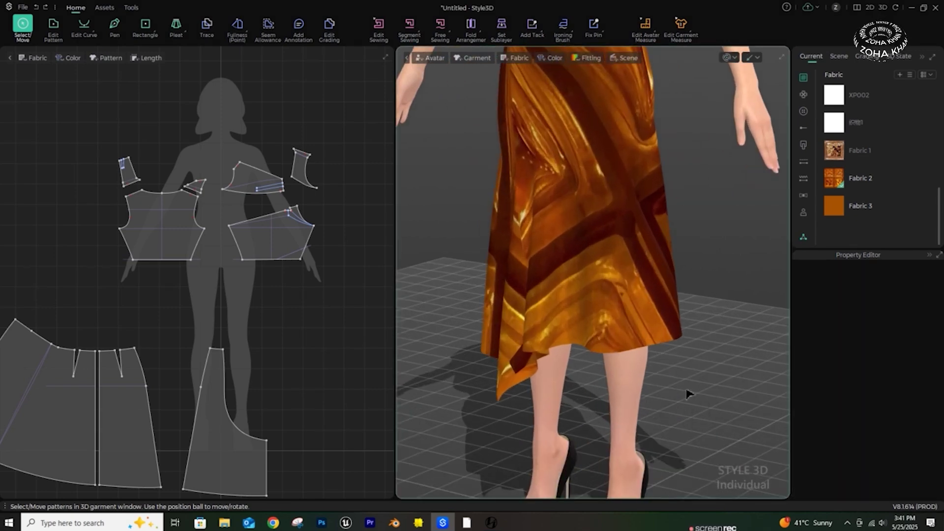
right_drag(687, 394, 628, 251)
middle_drag(628, 251, 613, 182)
click(606, 347)
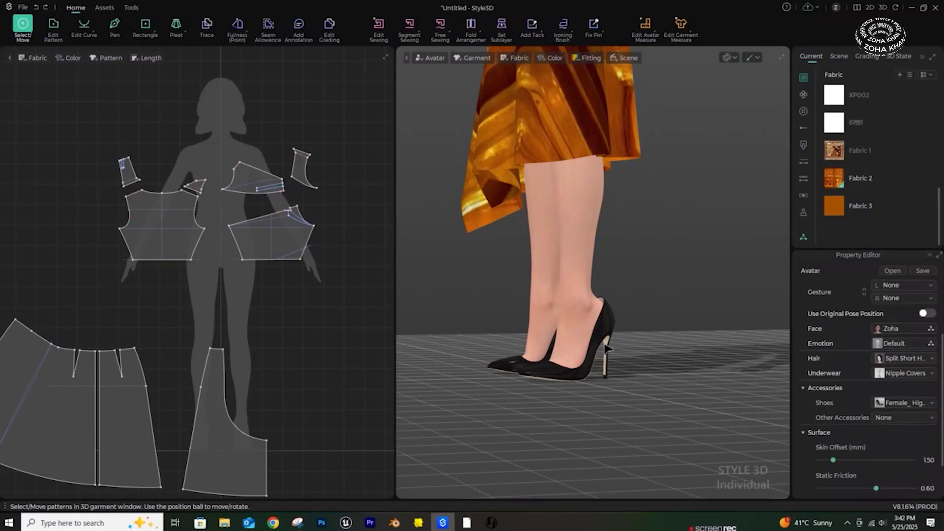
click(929, 419)
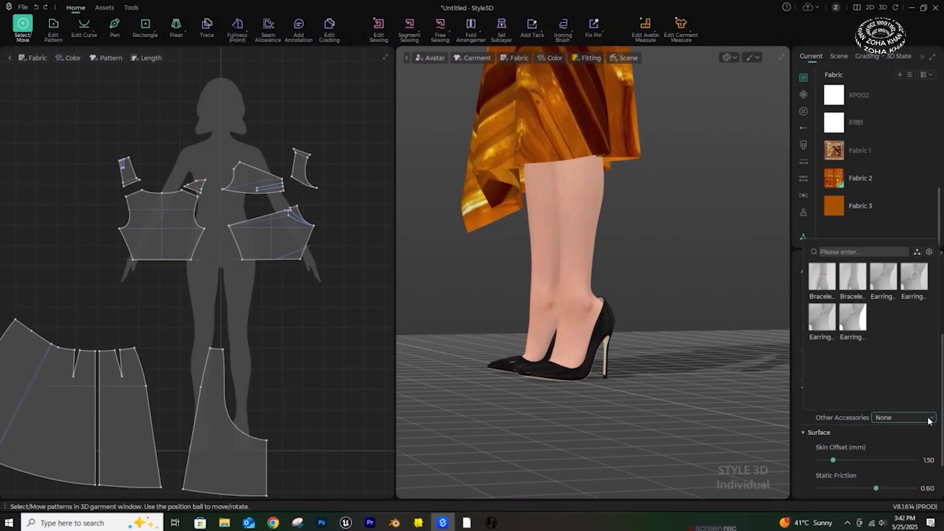
click(929, 419)
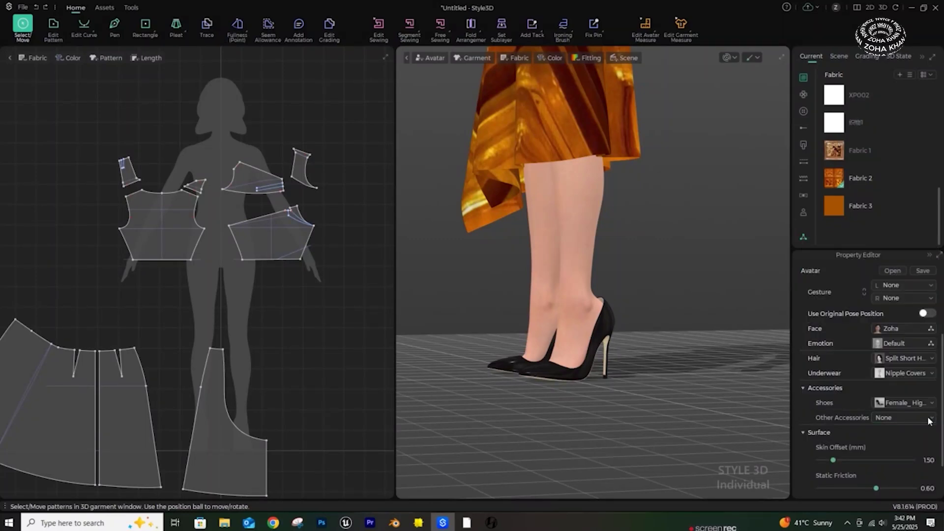
scroll(925, 428, down, 2)
scroll(924, 433, up, 5)
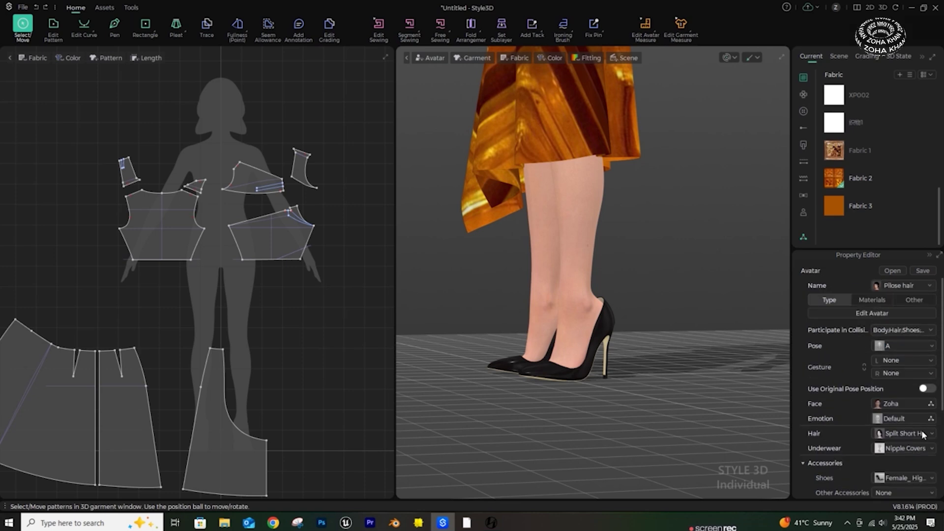
Step: Switch to the avatar's material settings and select the upper of the heels for editing
click(878, 300)
scroll(912, 444, down, 5)
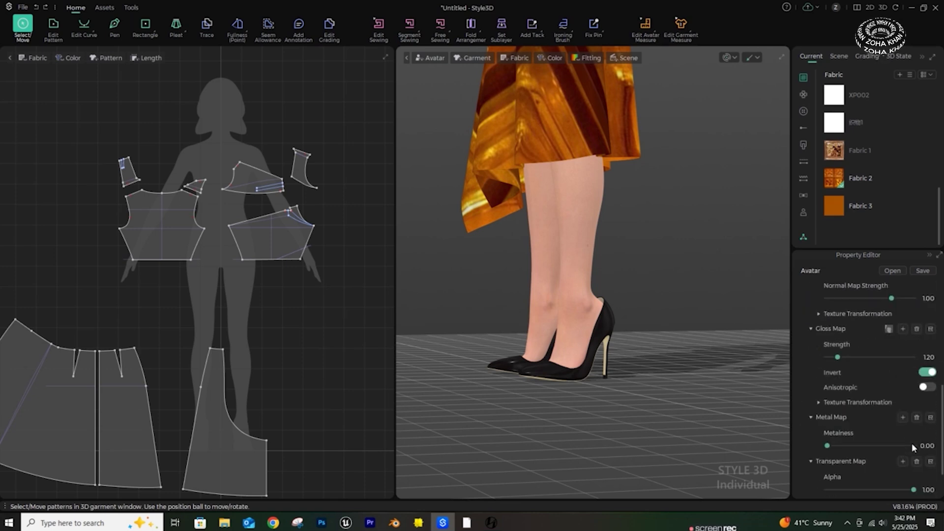
scroll(912, 443, up, 5)
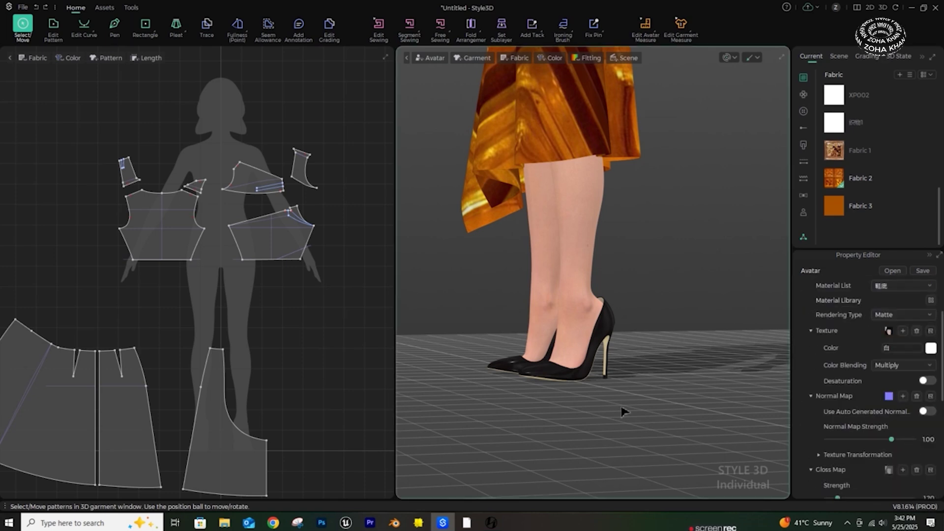
click(550, 377)
Step: Try tinting the shoe upper with brown-orange 974103 sampled from the skirt
click(932, 348)
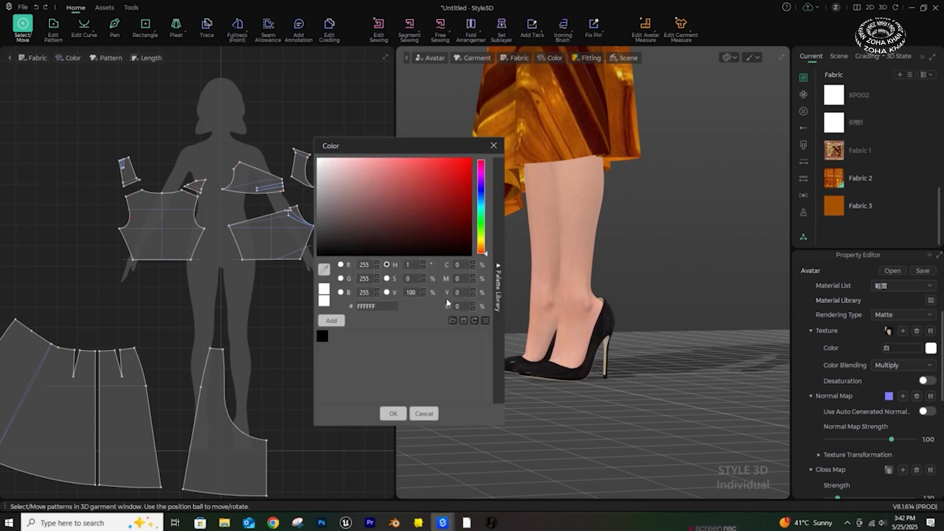
click(324, 270)
click(580, 134)
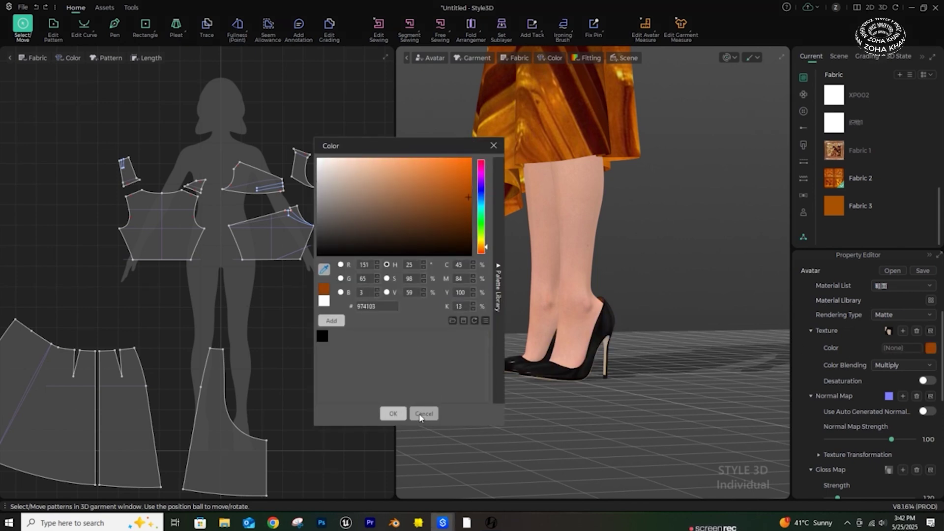
click(422, 414)
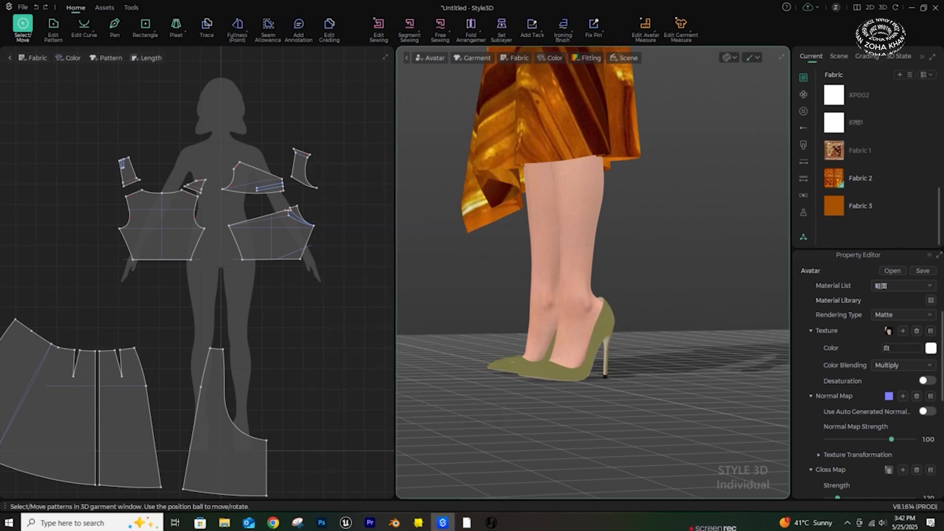
Step: Turn on desaturation for the shoe upper's texture and tint it with the orange sampled from the Fabric 3 swatch
click(932, 381)
click(931, 348)
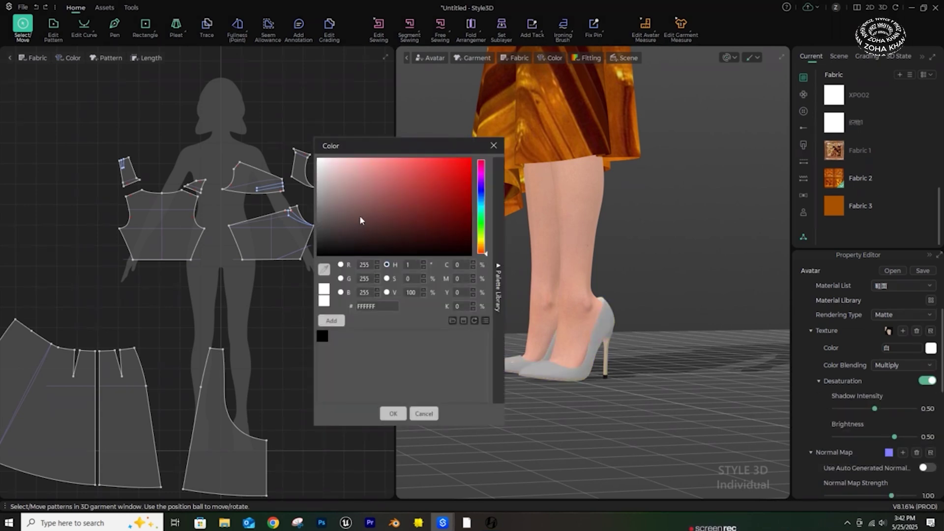
click(323, 270)
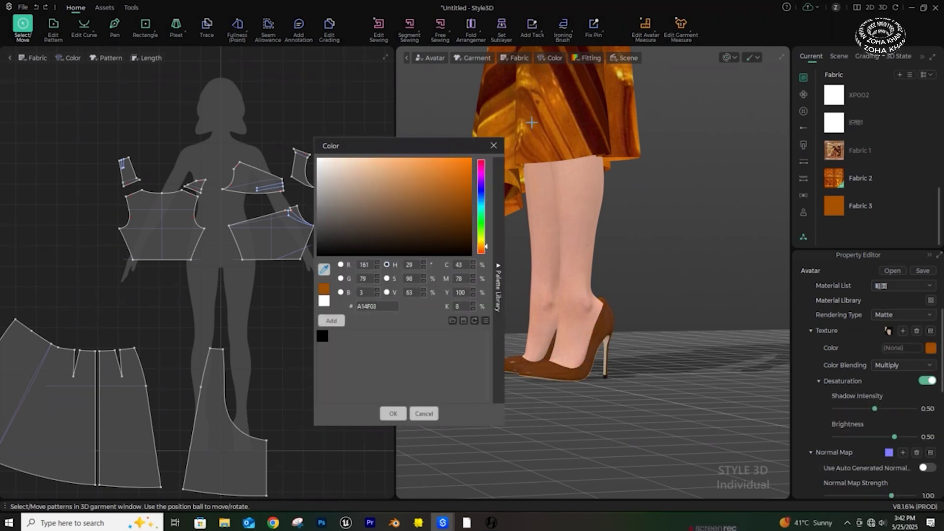
click(834, 206)
click(394, 415)
click(631, 394)
Step: Select the avatar and try adding Glasses02 from its other accessories
right_drag(631, 394, 633, 433)
scroll(601, 290, down, 4)
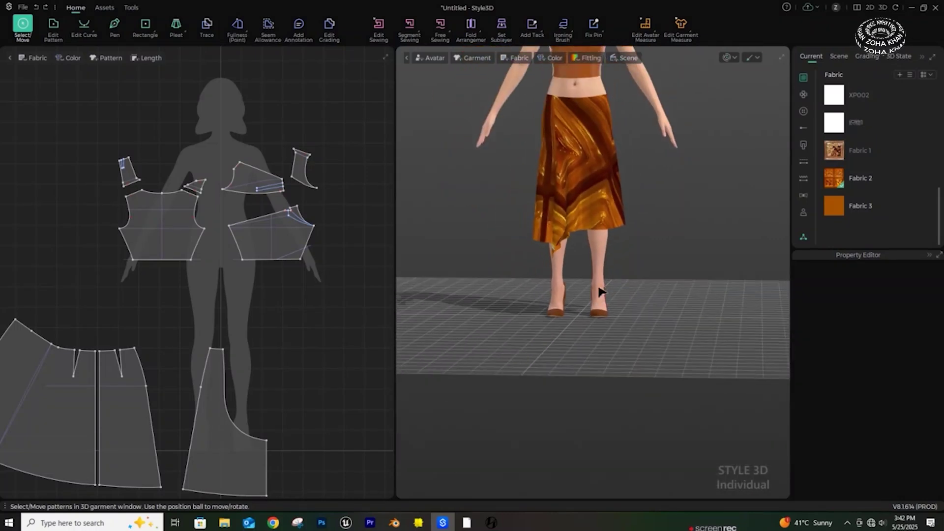
middle_drag(601, 291, 624, 423)
right_drag(623, 422, 620, 394)
click(606, 141)
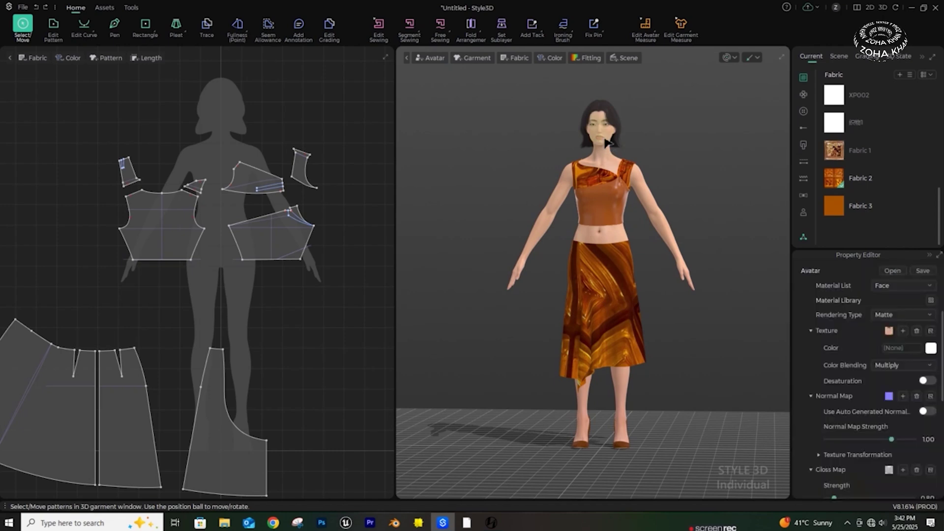
scroll(920, 379, down, 3)
scroll(916, 418, up, 3)
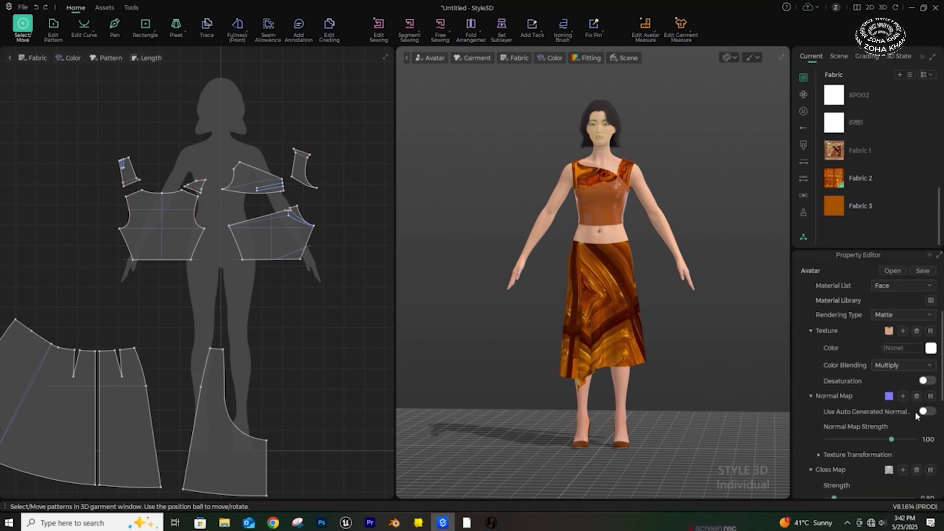
scroll(902, 371, up, 2)
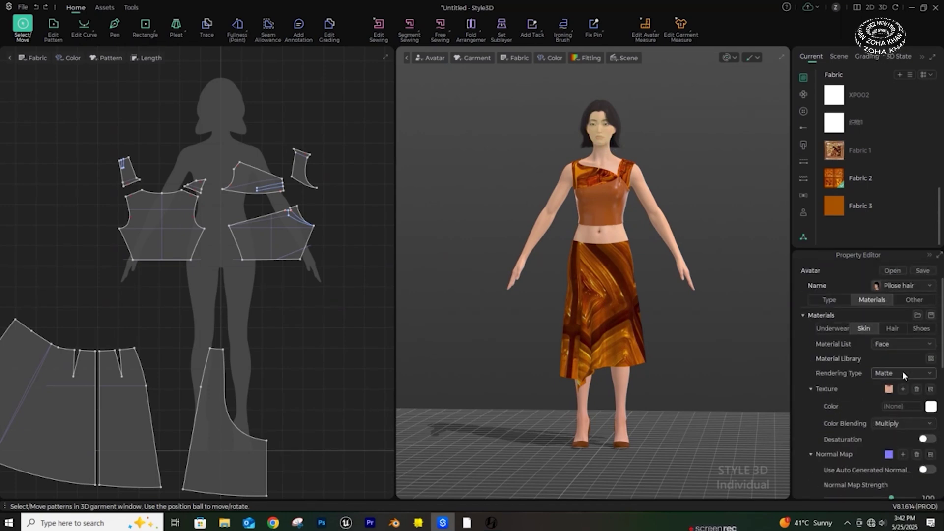
click(839, 299)
scroll(900, 426, down, 2)
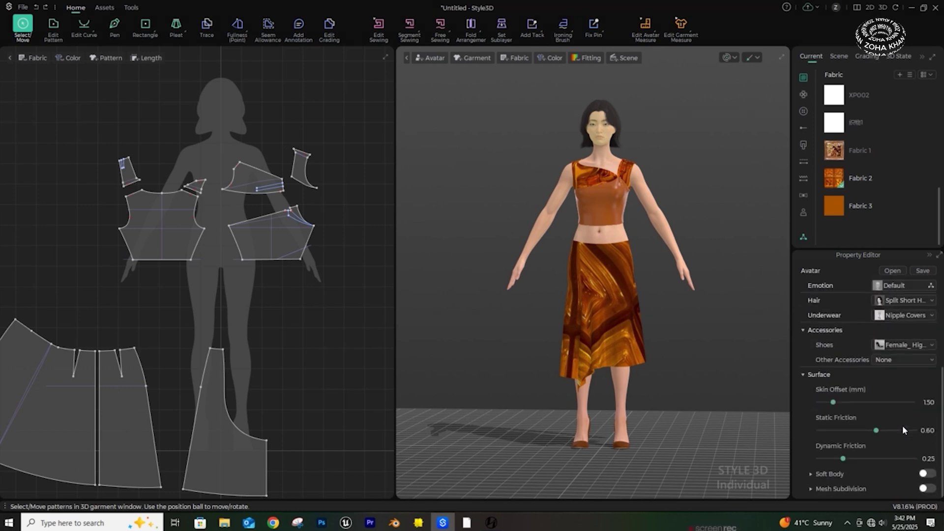
click(931, 363)
click(823, 299)
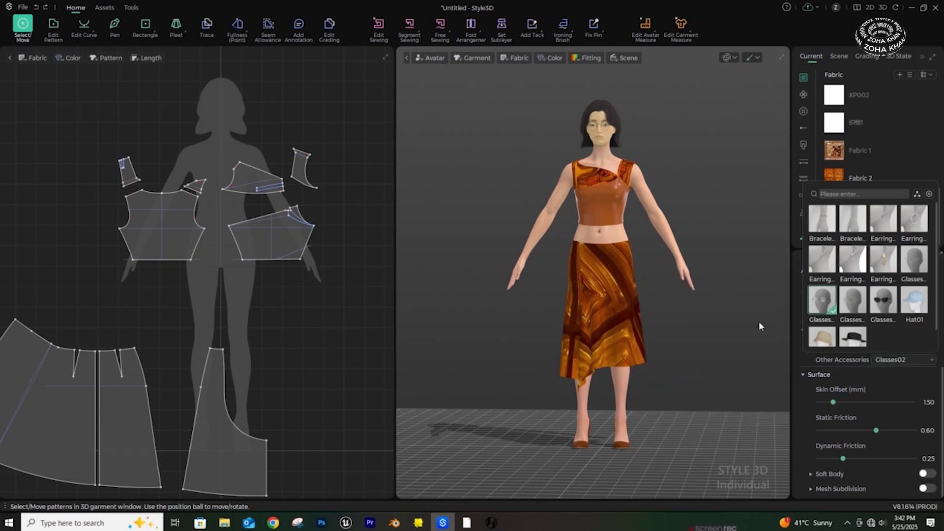
Step: Select the glasses on the avatar's face and remove them
click(674, 167)
right_drag(670, 207, 690, 206)
click(604, 129)
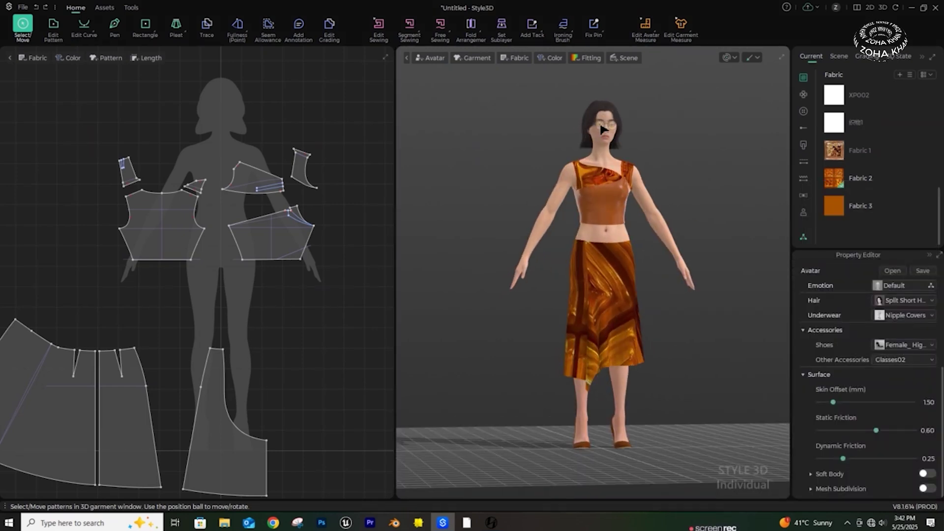
click(601, 126)
scroll(686, 169, down, 2)
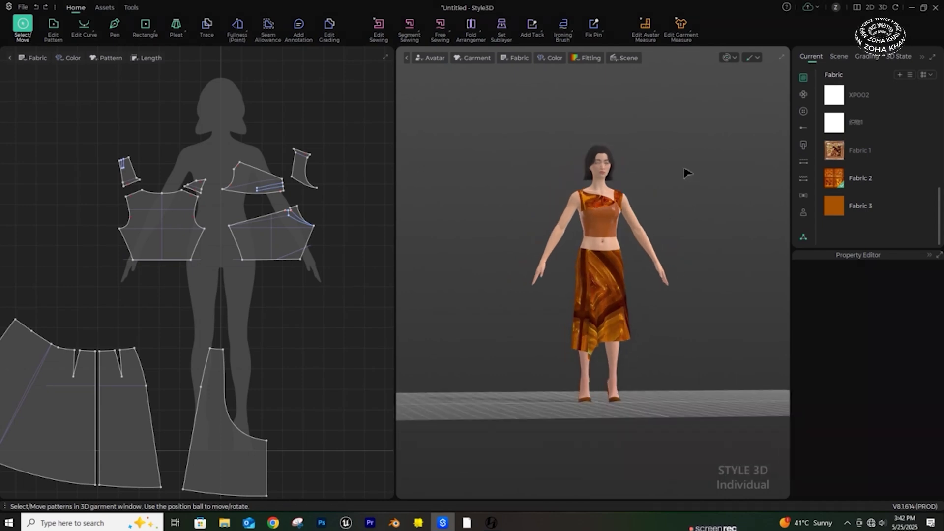
Step: Switch the 3D view to Ray Tracing Rendering and examine the outfit from the front and both sides
scroll(708, 221, up, 4)
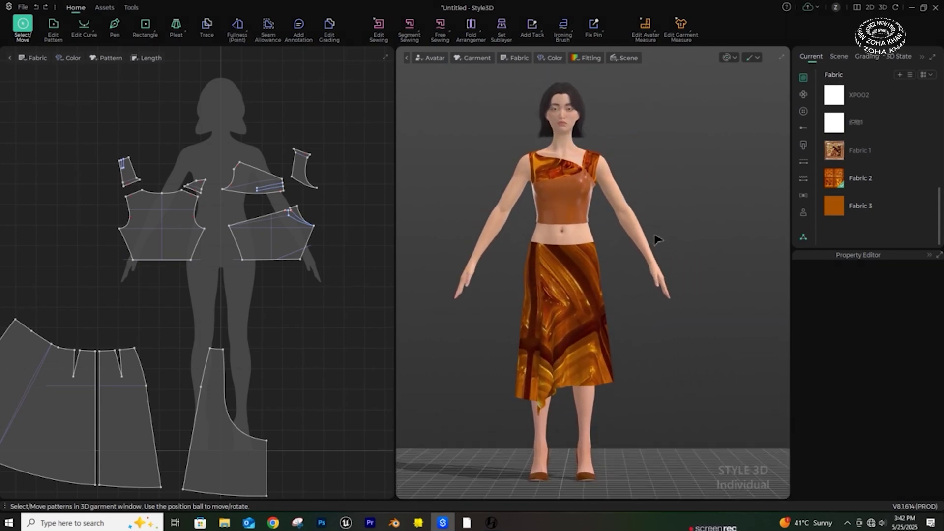
middle_drag(657, 239, 685, 238)
click(758, 58)
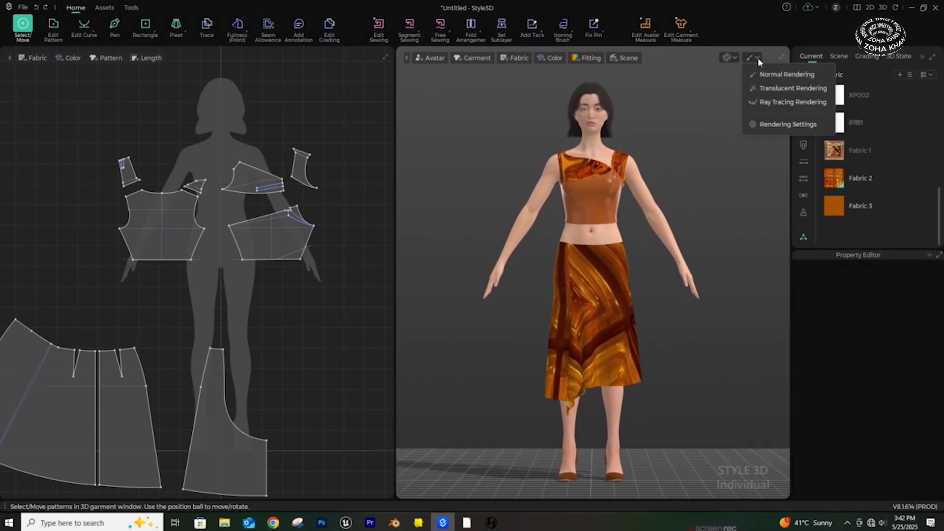
click(763, 103)
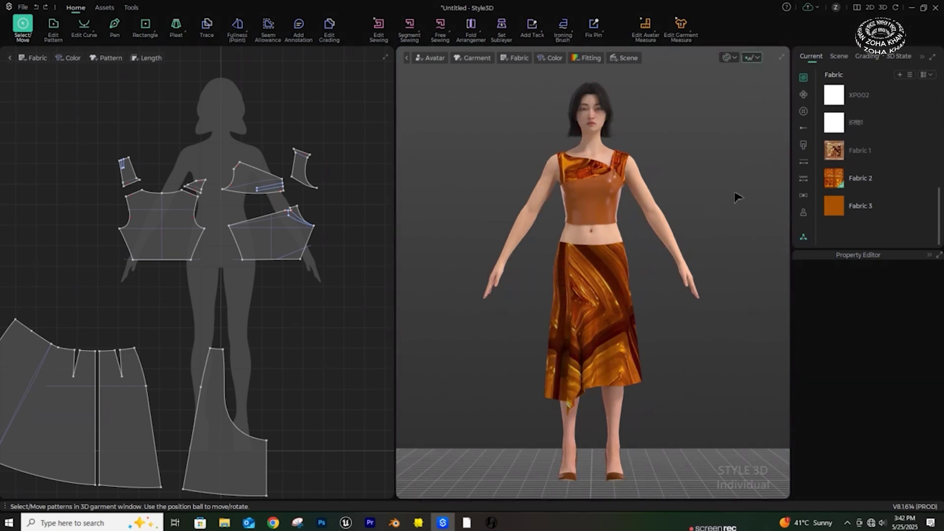
right_drag(735, 197, 666, 202)
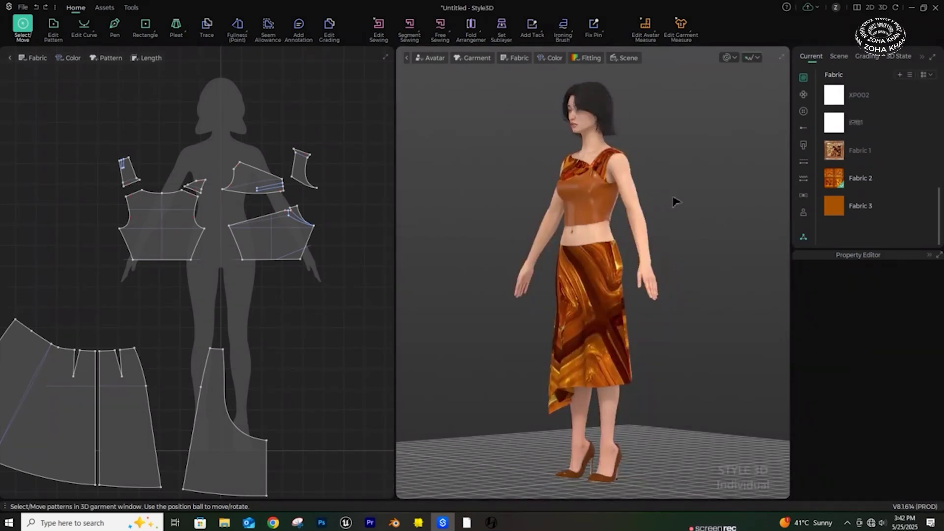
scroll(675, 202, up, 8)
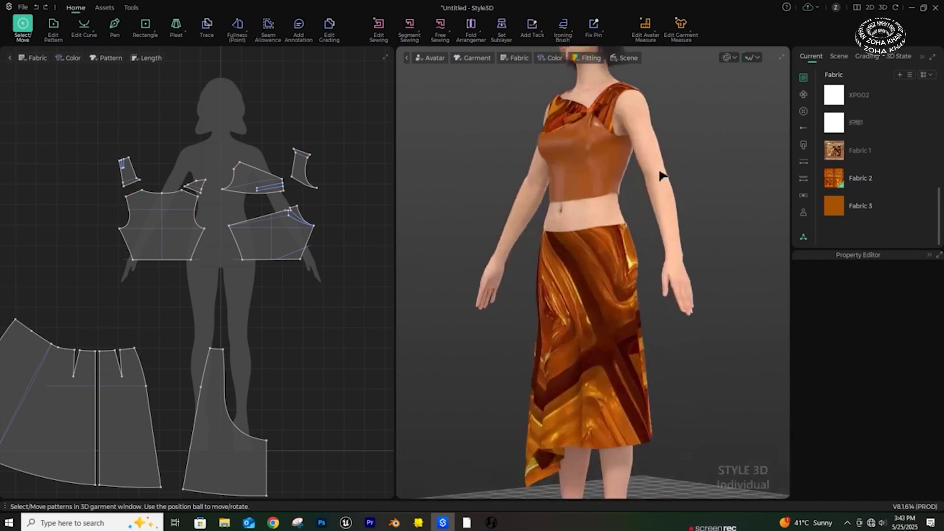
right_drag(555, 261, 696, 262)
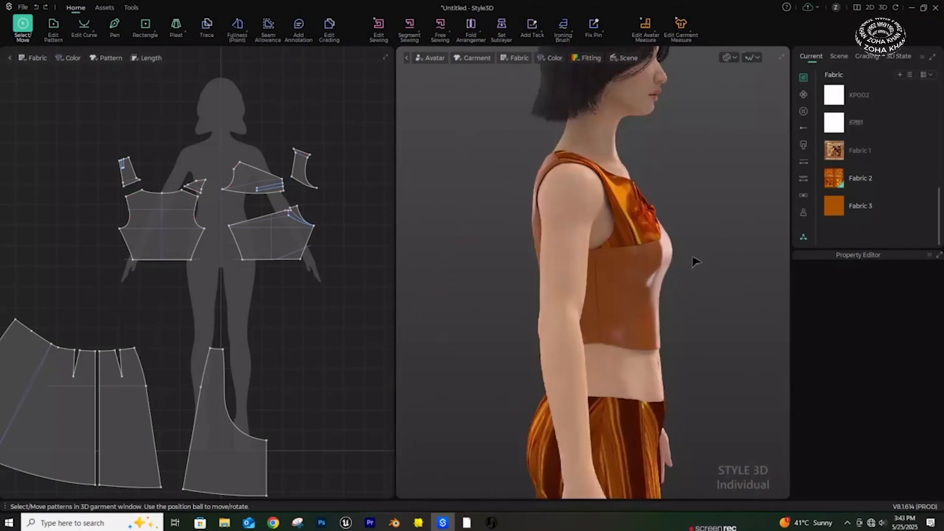
Step: Return the 3D view to Normal Rendering and review the full outfit from the front
click(753, 59)
click(761, 75)
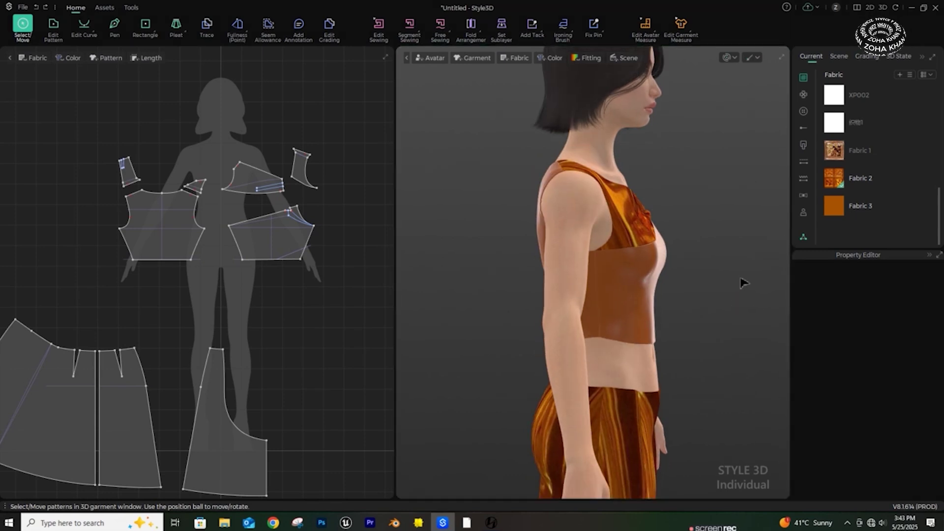
right_drag(733, 308, 664, 338)
scroll(664, 337, down, 3)
middle_drag(659, 325, 658, 265)
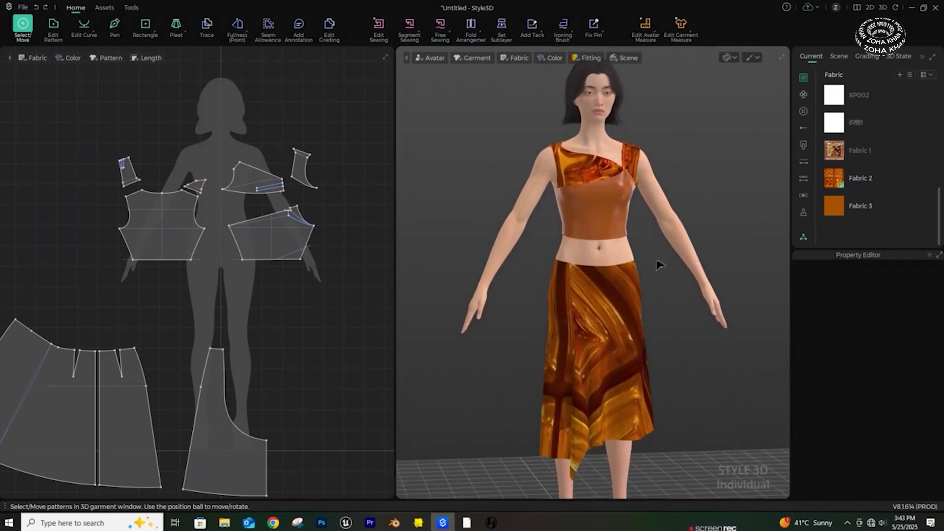
scroll(691, 323, down, 1)
right_drag(688, 318, 688, 331)
scroll(687, 331, down, 2)
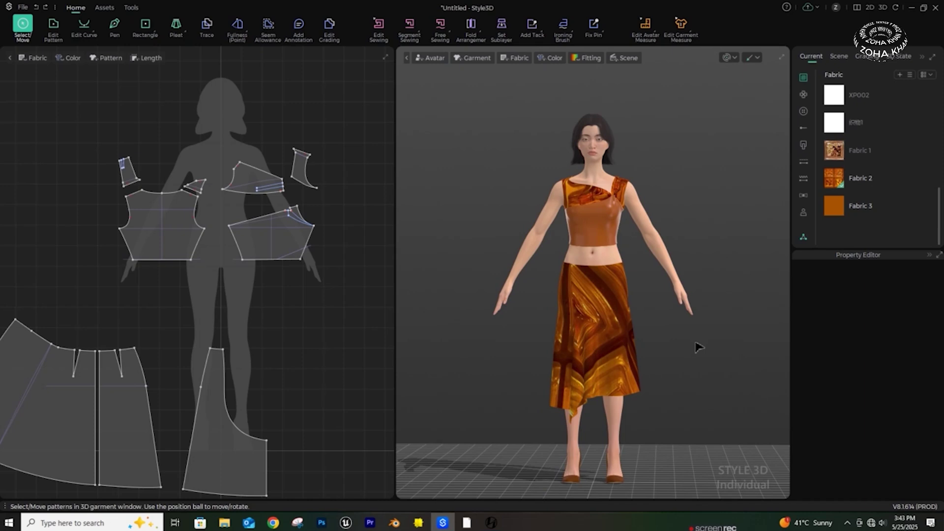
click(804, 238)
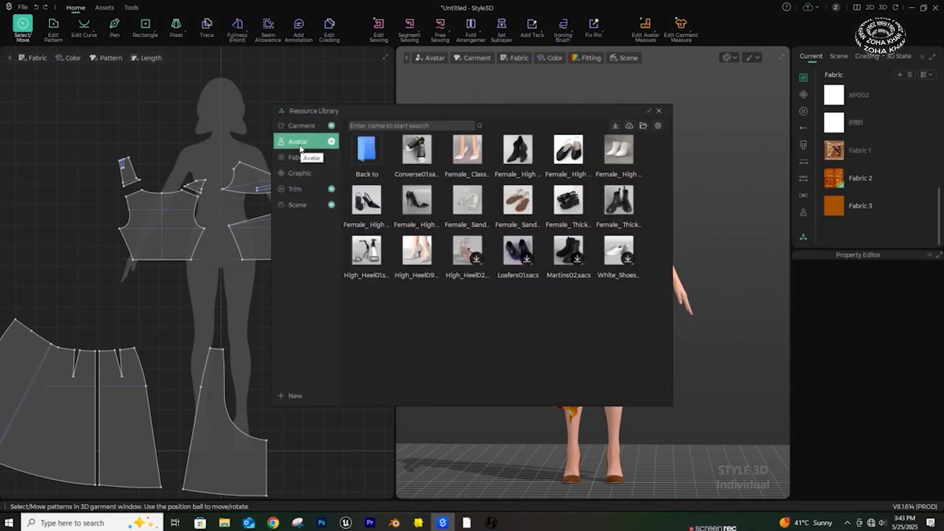
click(659, 111)
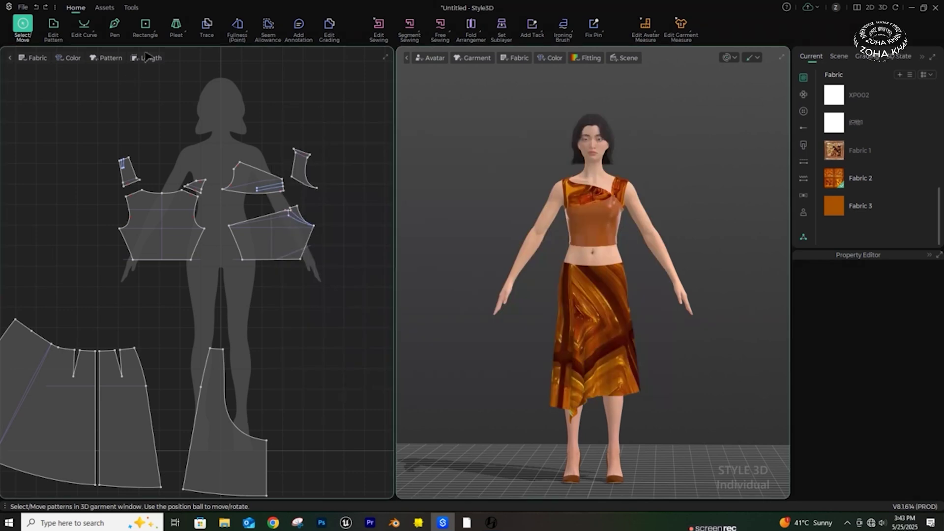
Step: Run a ray-traced photo rendering of the dressed avatar at the preset 720*1280 image size
click(132, 7)
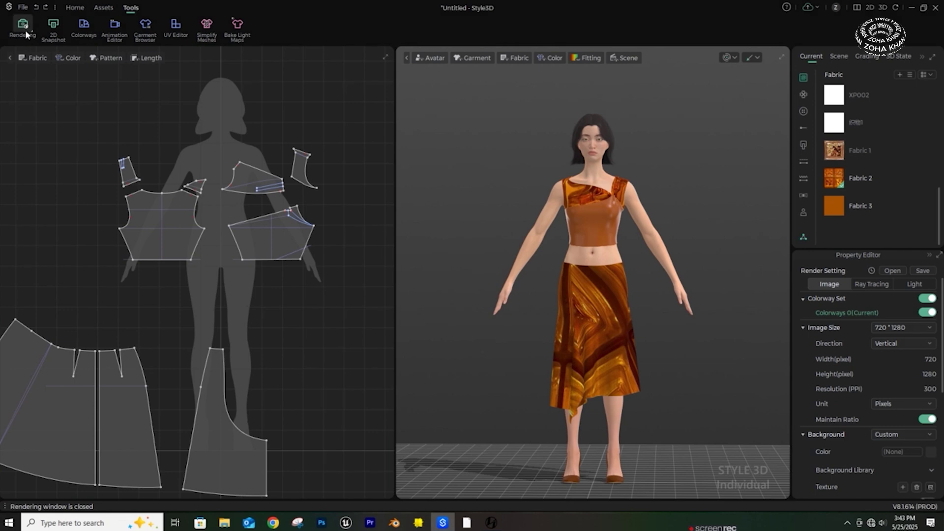
click(23, 28)
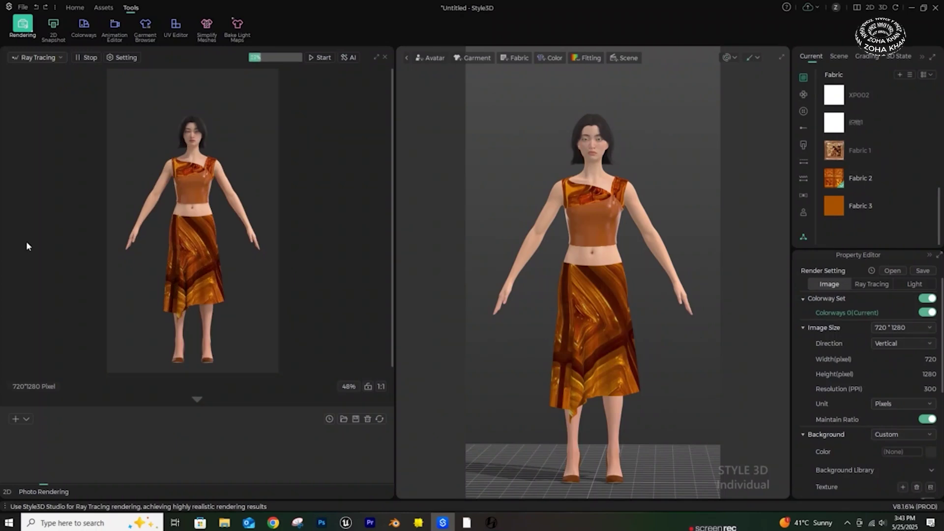
drag(396, 377, 395, 388)
drag(200, 404, 147, 405)
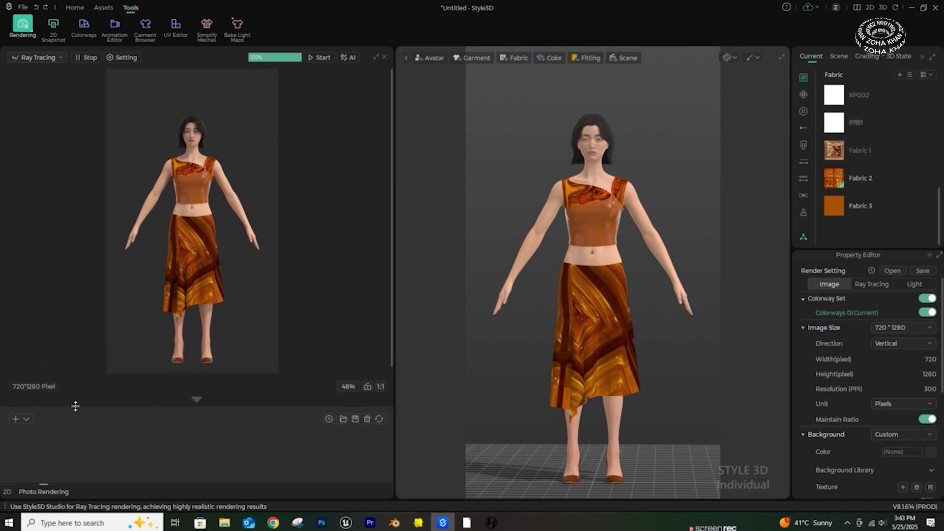
Step: Open the Animation Editor for the avatar and close the photo rendering window
click(116, 27)
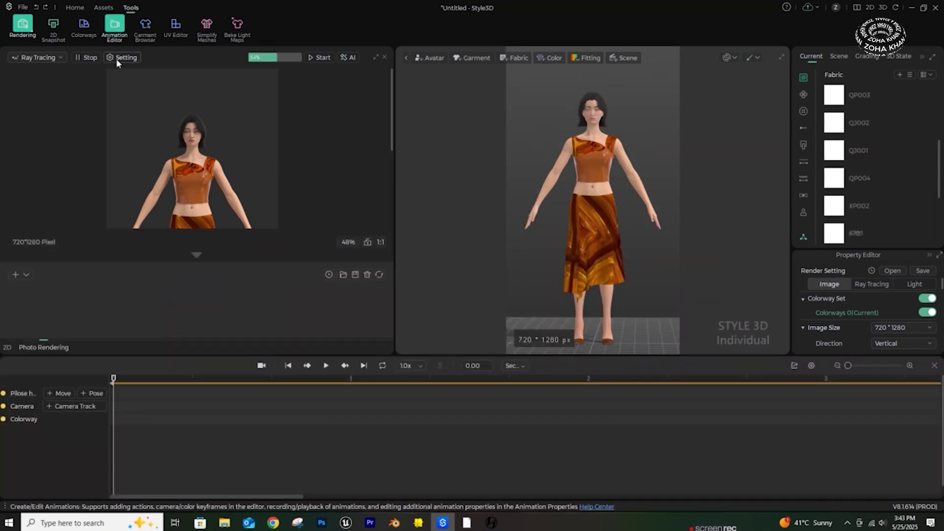
click(384, 57)
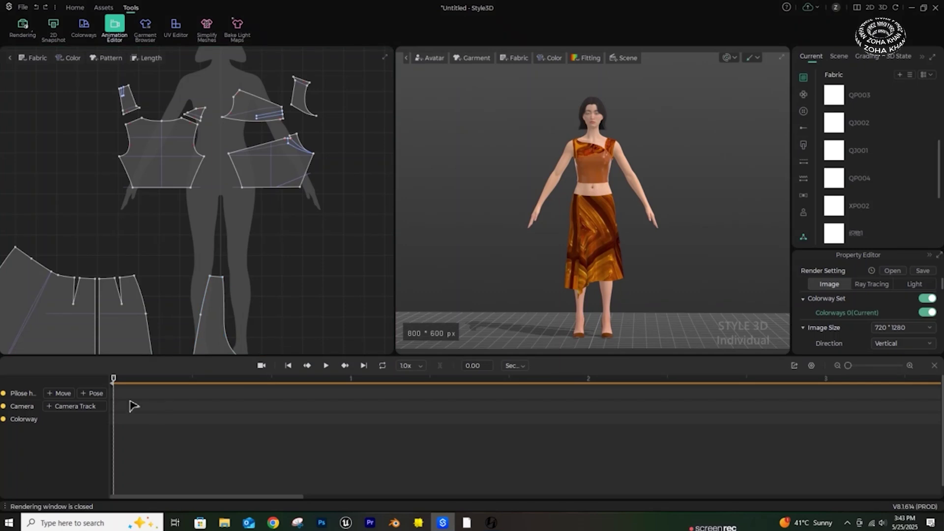
click(94, 393)
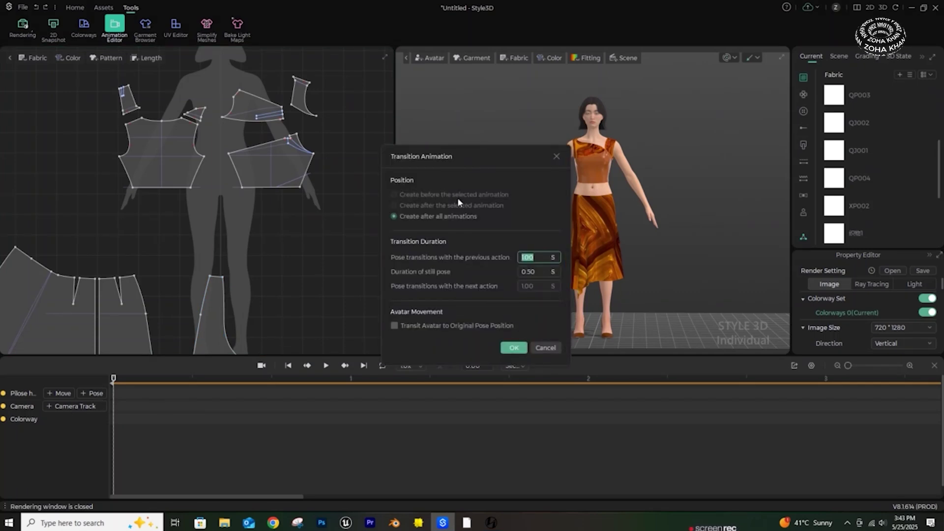
click(556, 156)
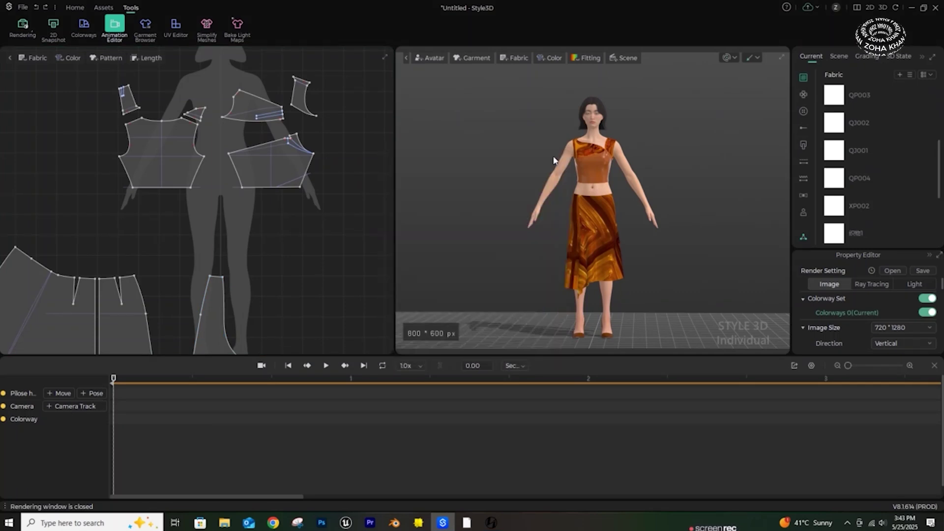
Step: Add the avatar pose Female Posture_ Business 14FP_ Business14 to the timeline, created after all animations
click(95, 392)
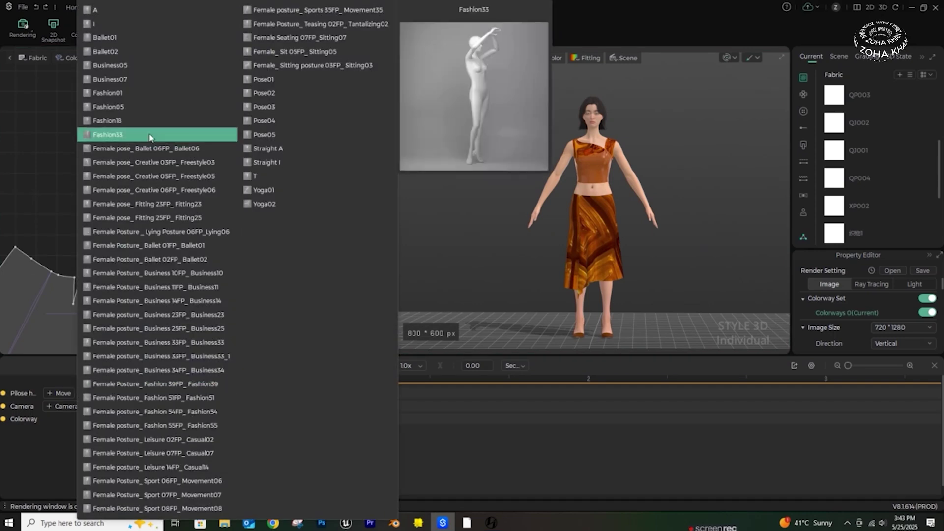
mouse_move(139, 233)
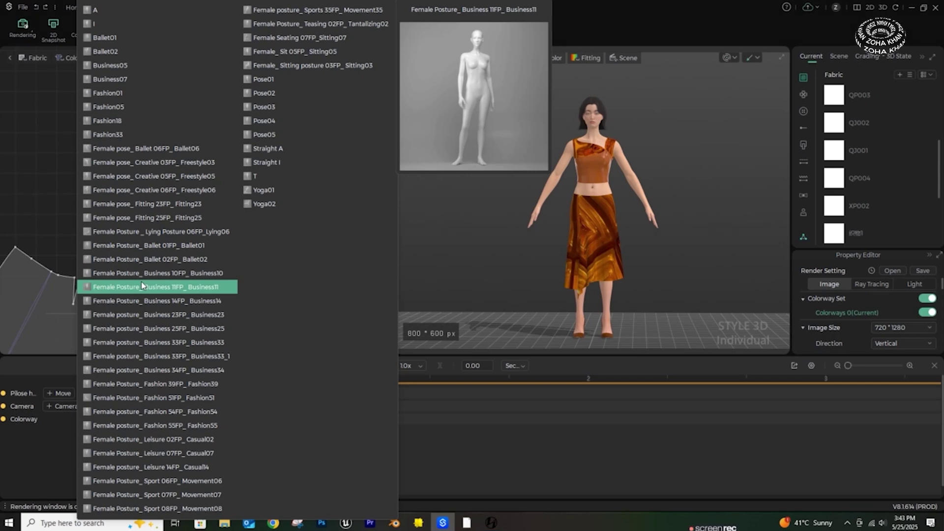
mouse_move(142, 308)
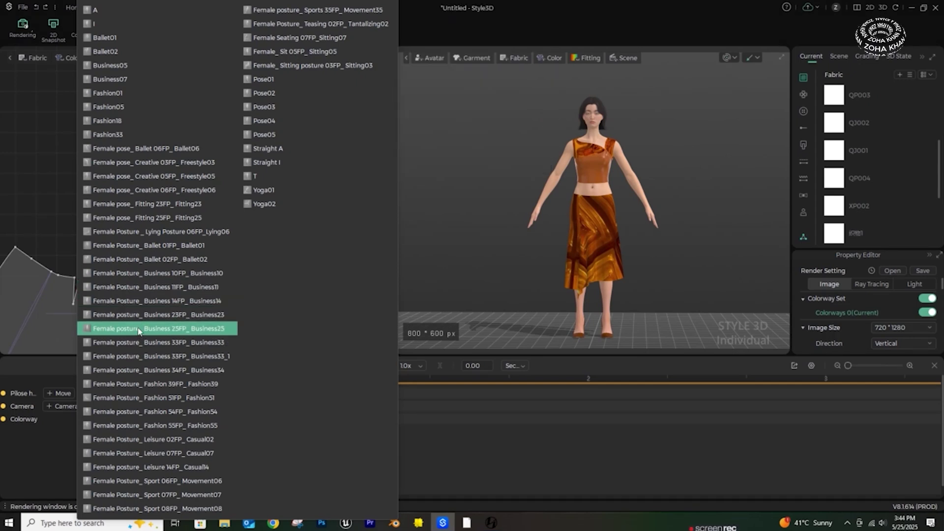
mouse_move(139, 331)
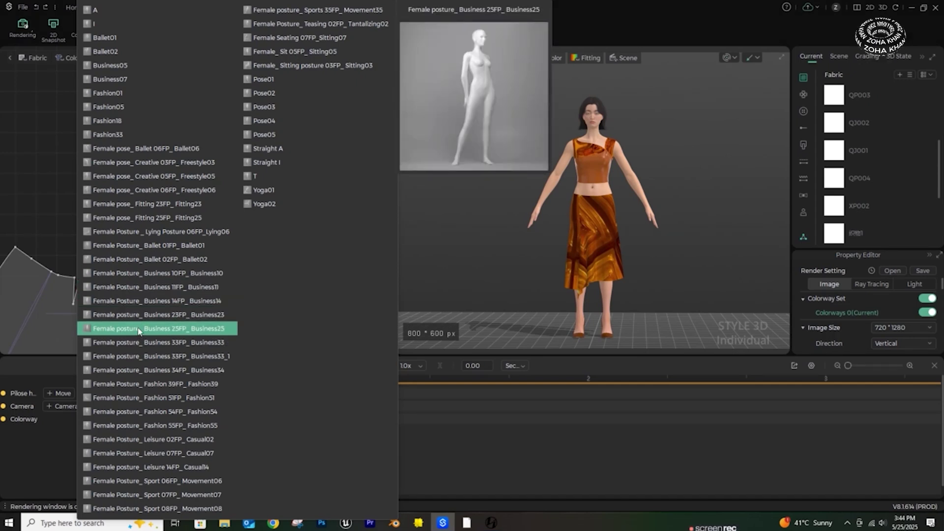
click(138, 300)
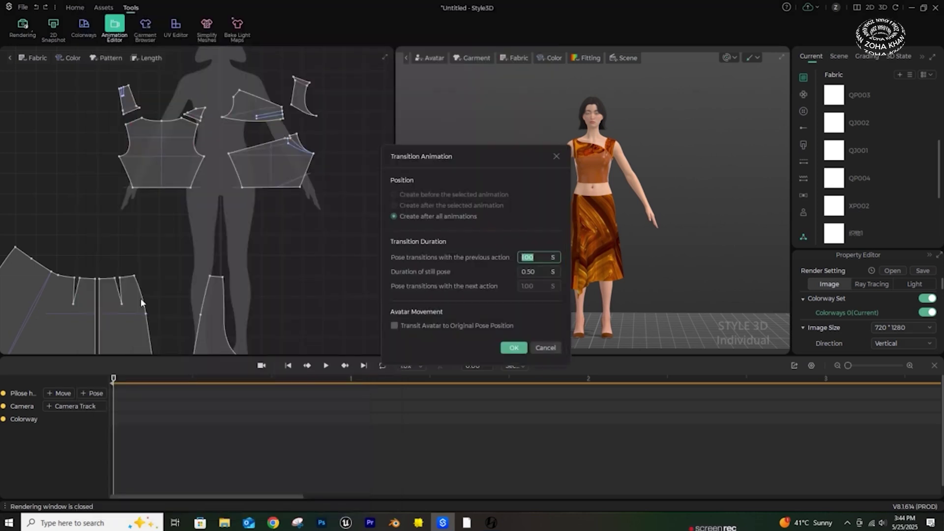
click(514, 348)
drag(114, 380, 68, 399)
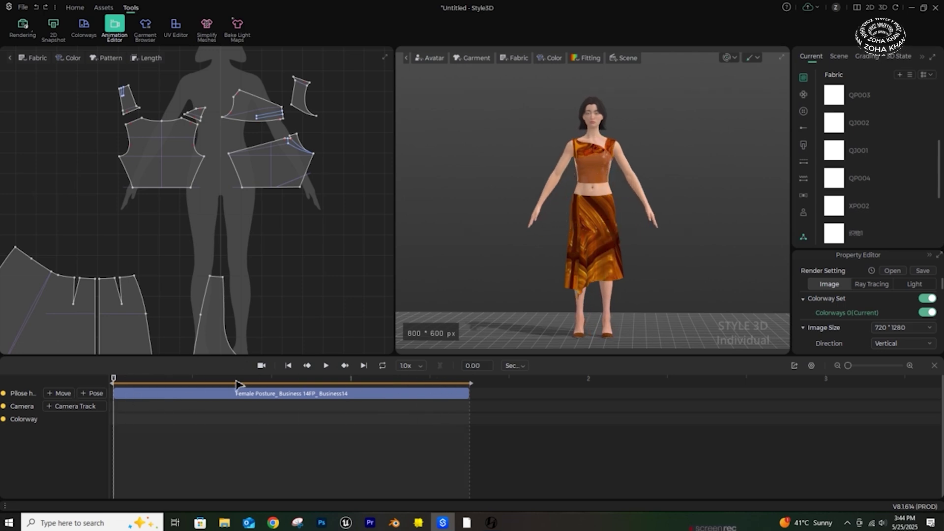
Step: Record the garment over the Business14 pose animation and simulate the outfit on the posed avatar
click(261, 366)
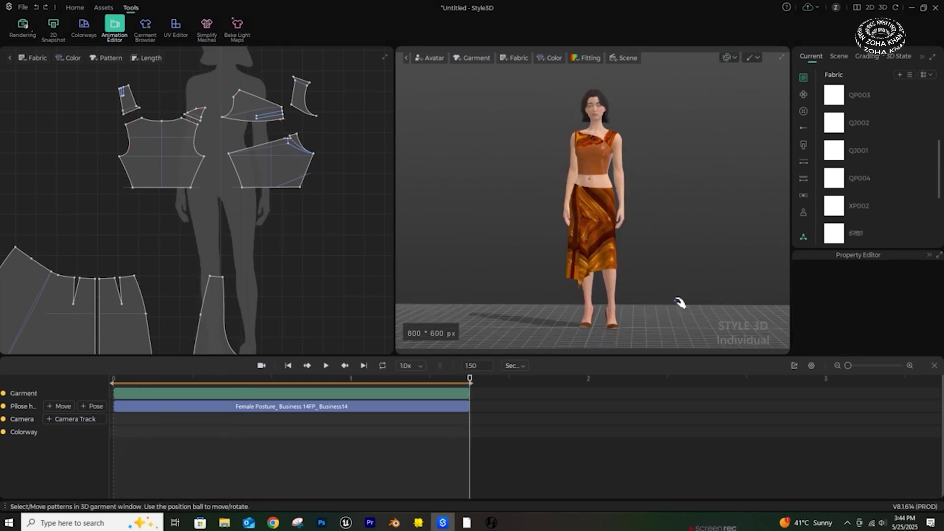
key(space)
right_drag(681, 279, 649, 277)
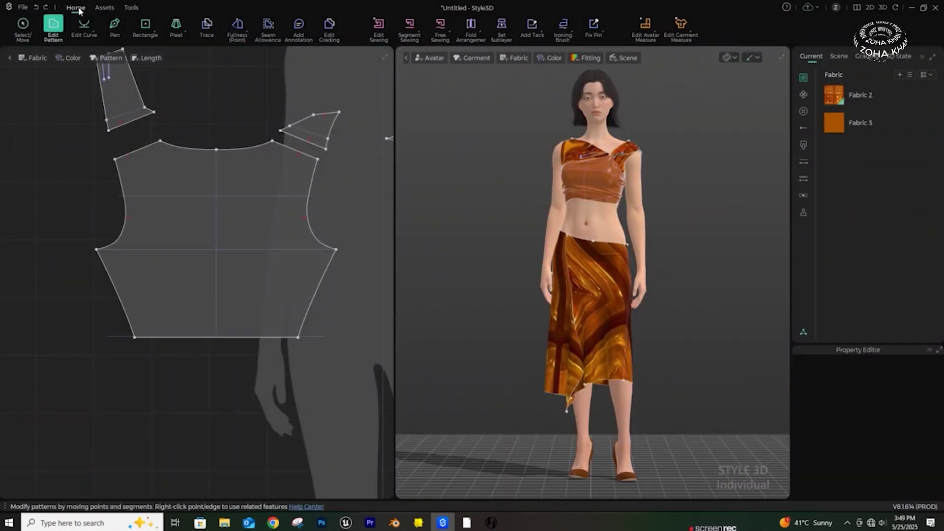
Step: Sync a ray-traced photo rendering preview of the posed avatar at 1080*1920 pixels and bring up its light settings
click(130, 8)
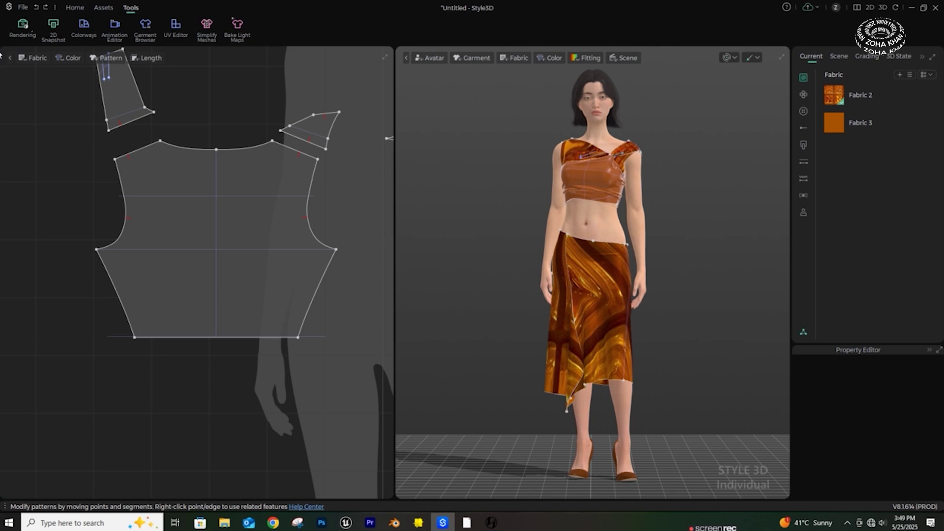
click(23, 25)
click(23, 25)
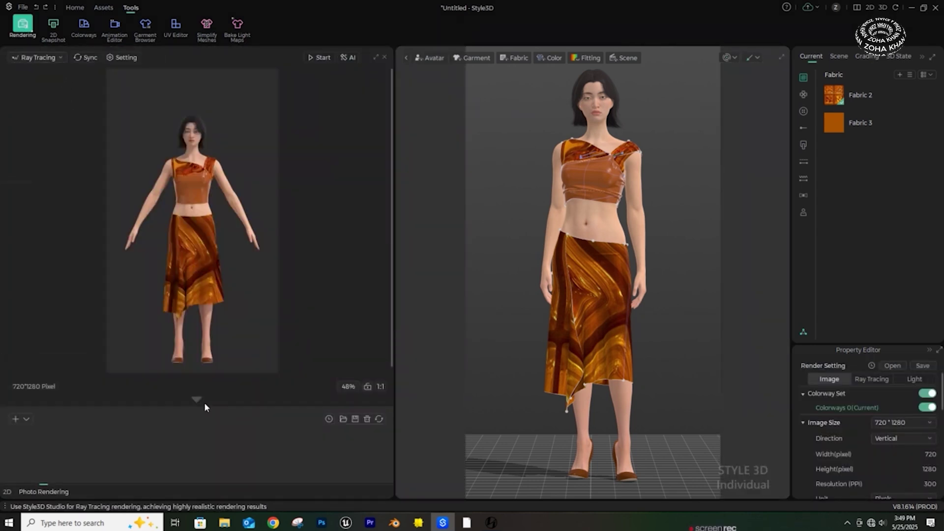
drag(211, 406, 211, 375)
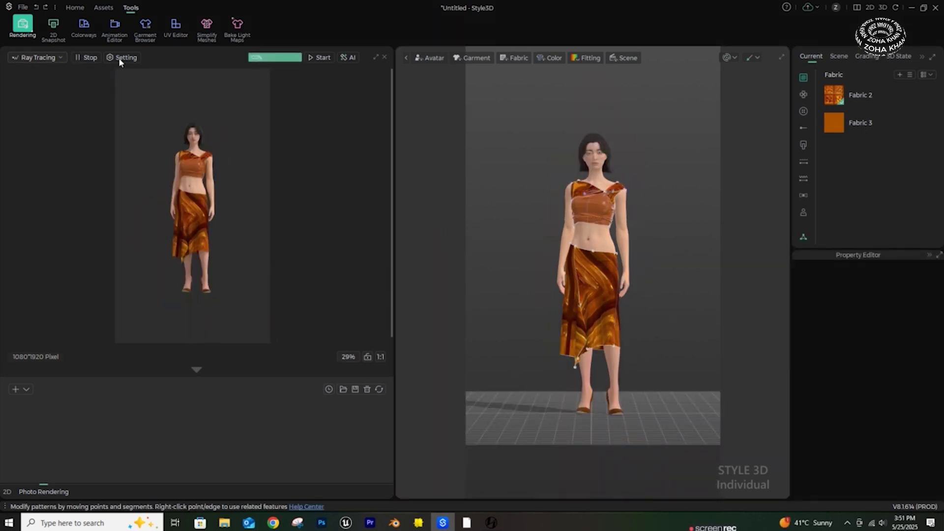
click(120, 59)
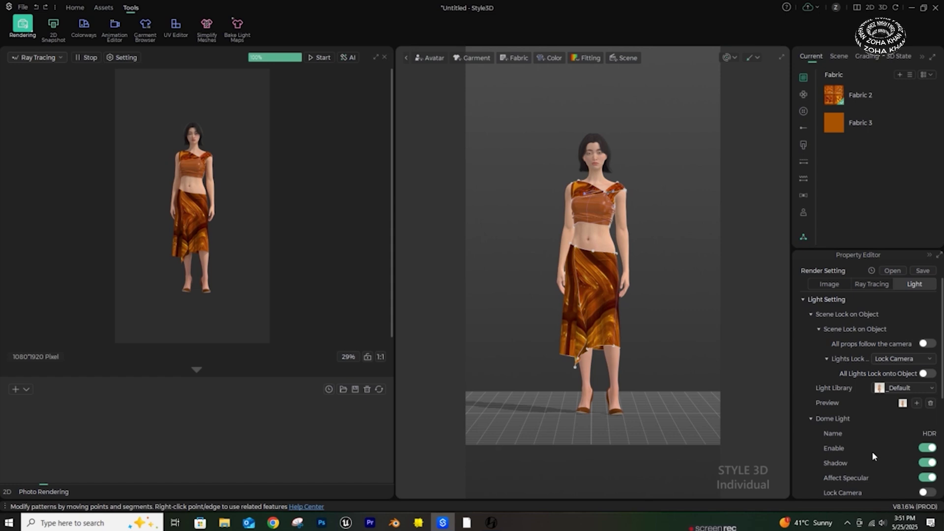
drag(942, 336, 942, 356)
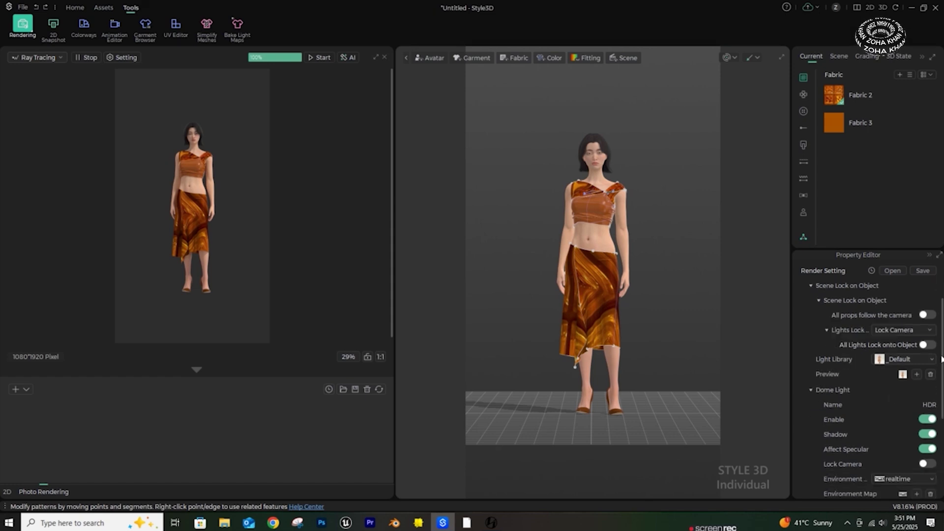
Step: Try the Neon lighting preset from the light library on the enlarged rendering preview
click(918, 376)
click(540, 7)
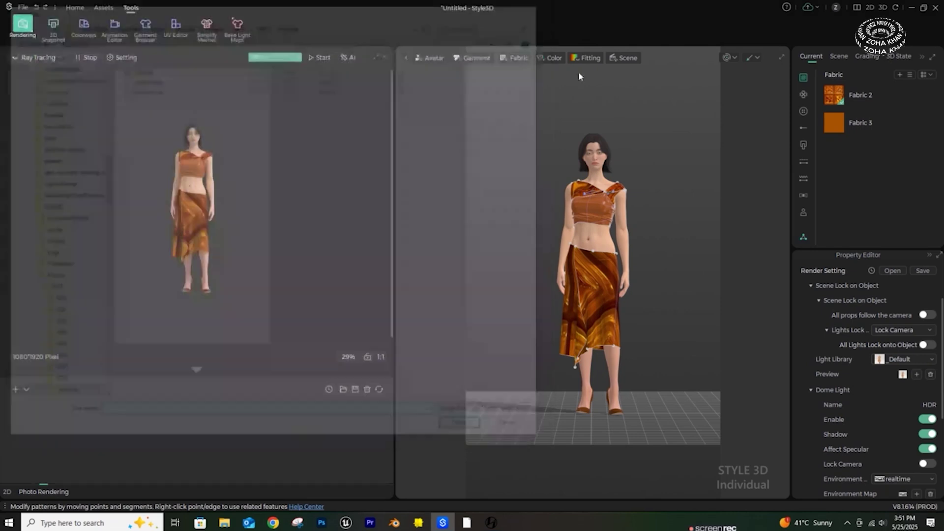
click(934, 362)
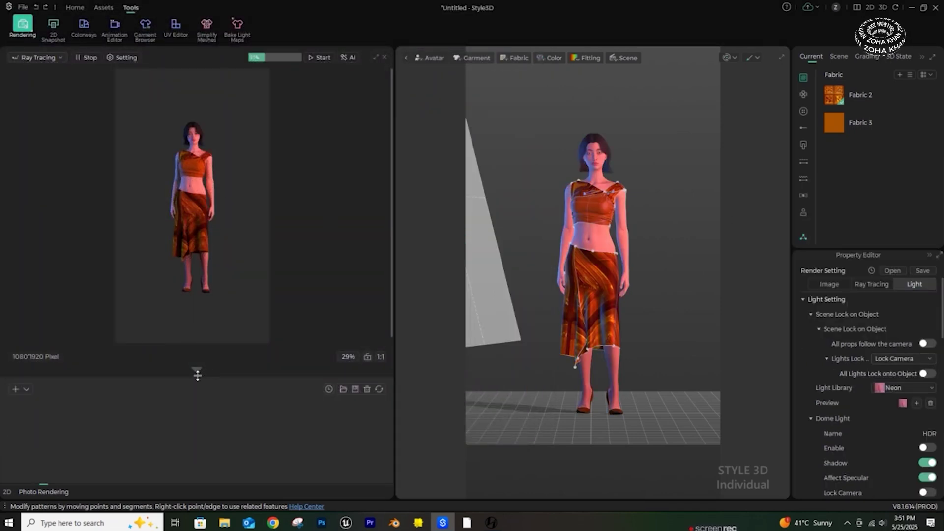
drag(197, 375, 205, 425)
scroll(209, 285, up, 5)
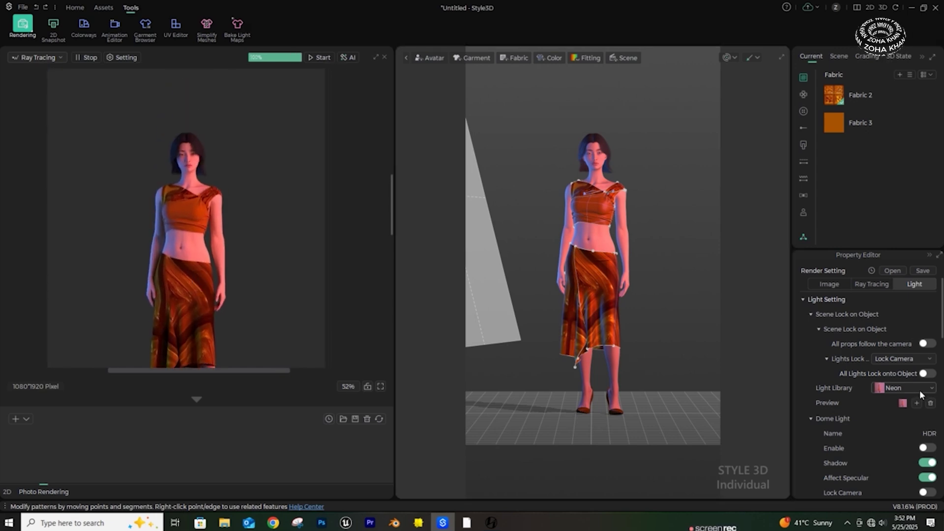
Step: Set the render lighting to the Butterfly preset from the light library
click(934, 392)
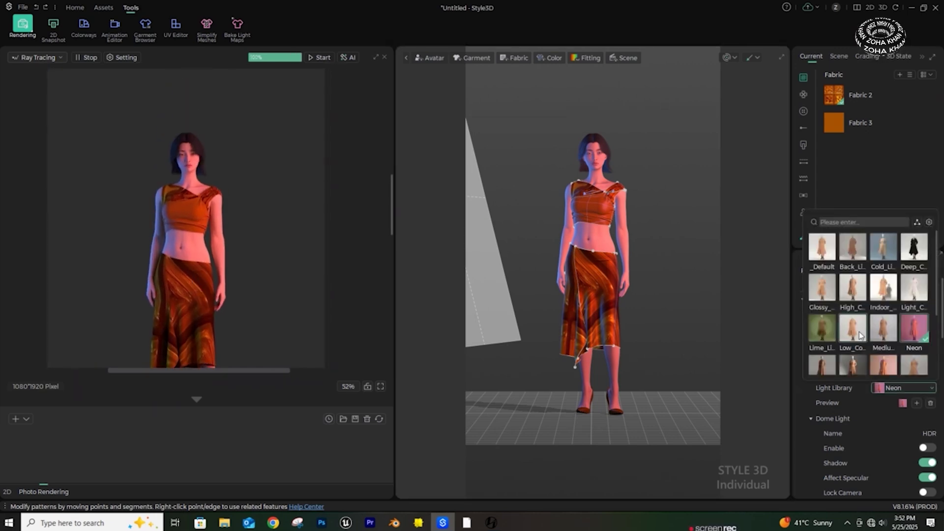
mouse_move(860, 332)
scroll(881, 364, down, 2)
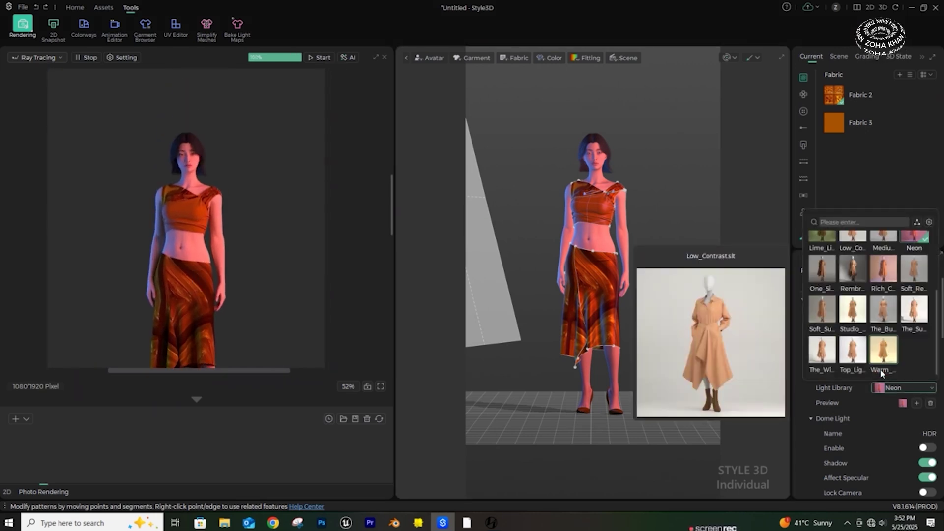
click(879, 318)
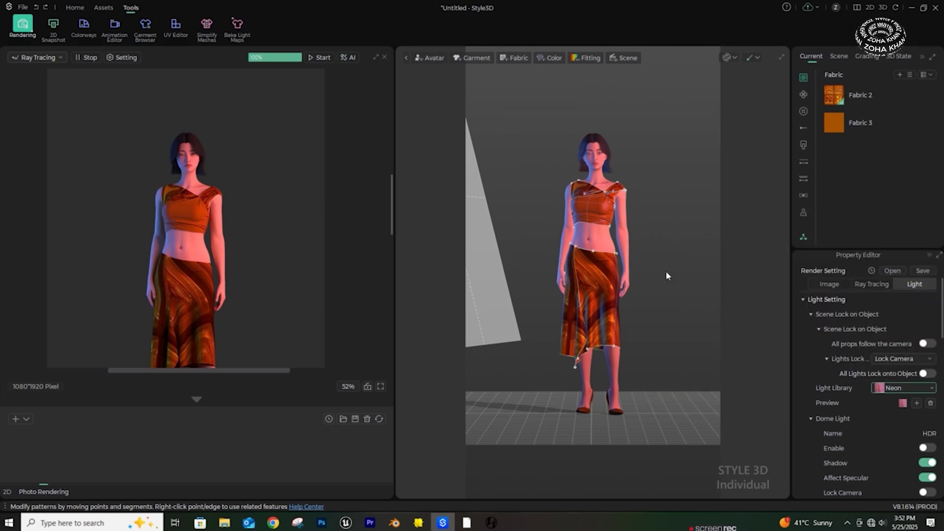
scroll(922, 390, down, 1)
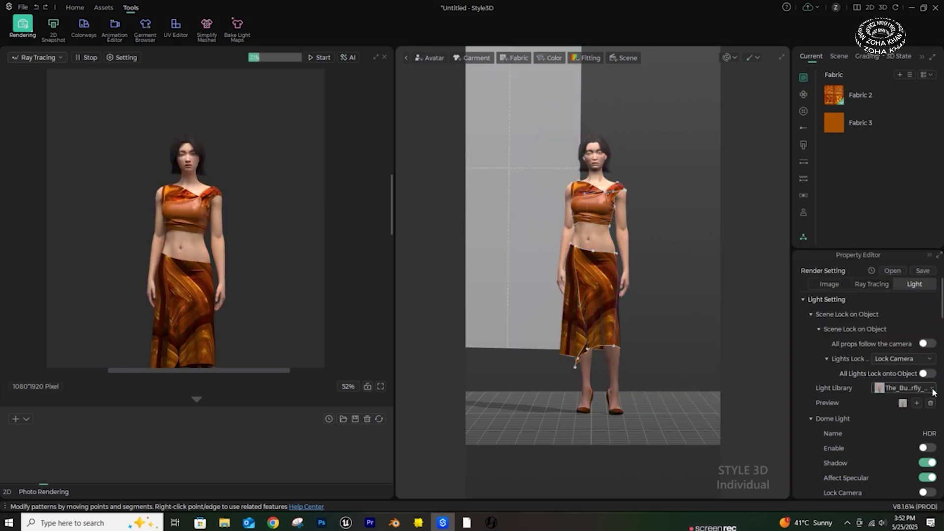
Step: Examine the outfit up close with Ray Tracing Rendering in the 3D view, and return to Normal Rendering and the front view
click(755, 58)
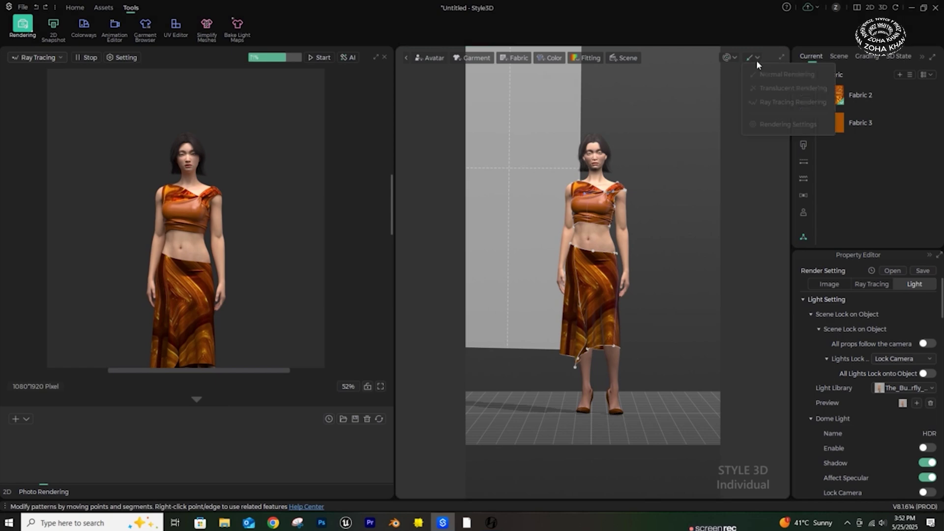
click(787, 101)
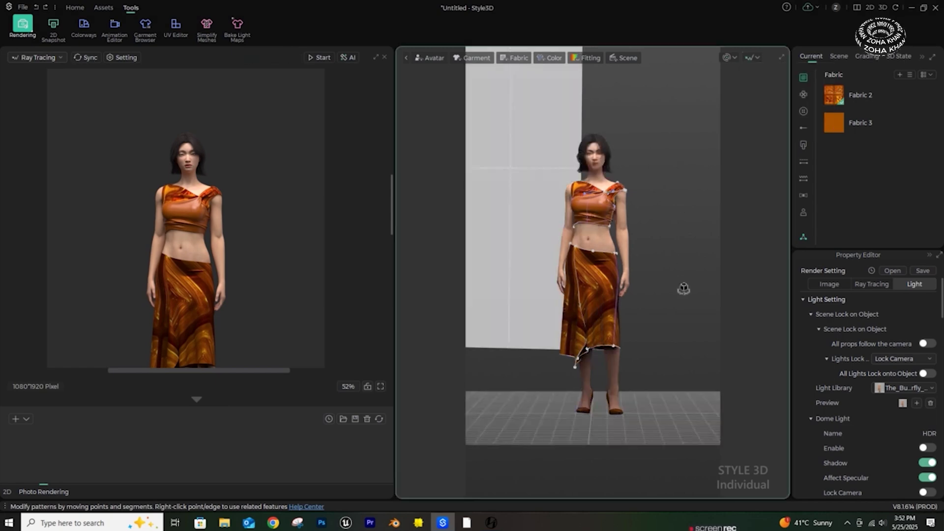
scroll(654, 271, up, 5)
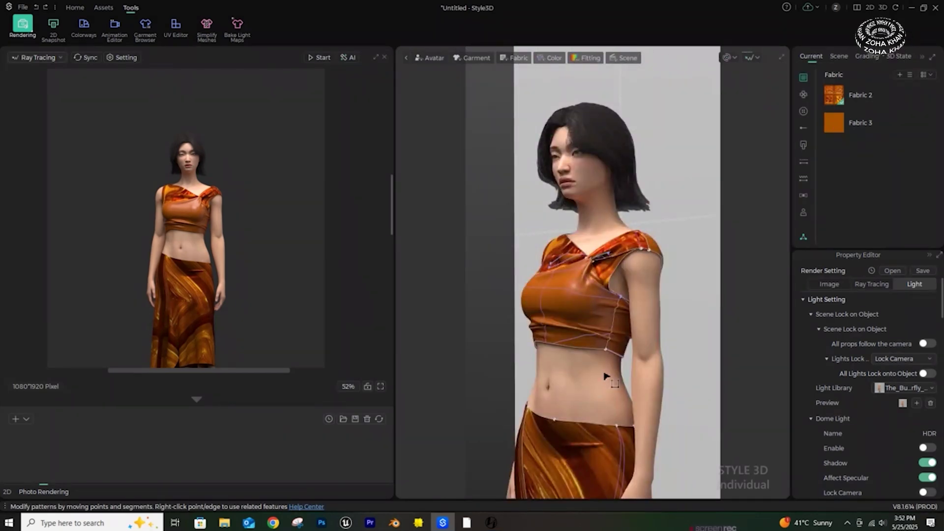
click(753, 57)
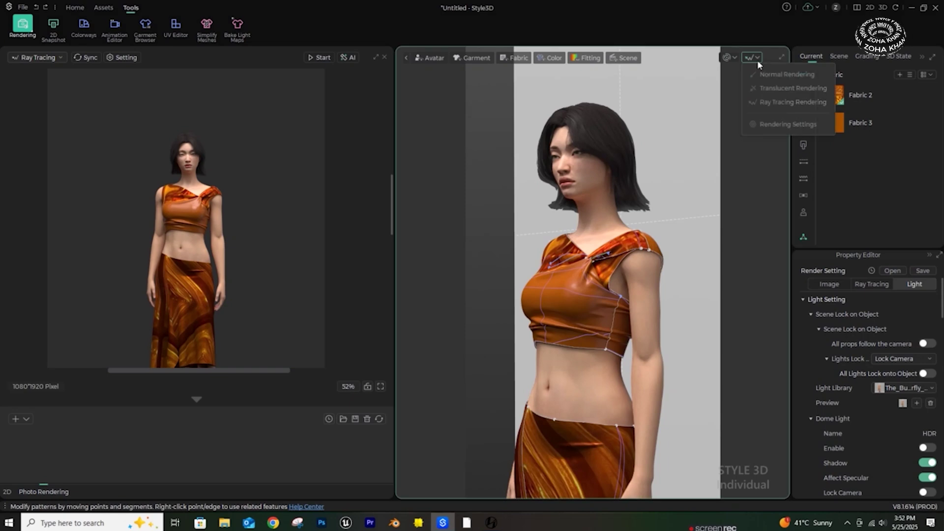
click(763, 69)
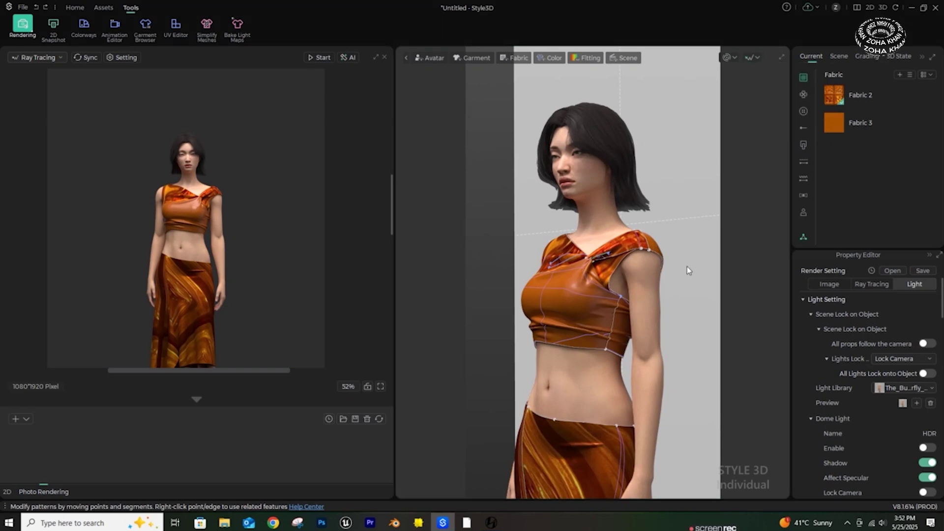
key(2)
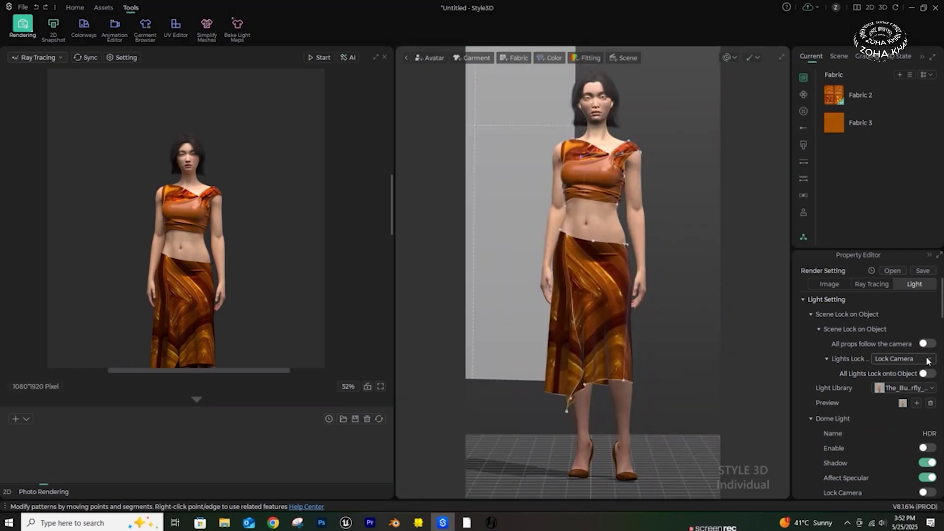
Step: Sync the rendering preview with the full-body front view and add it to the saved camera views
click(932, 388)
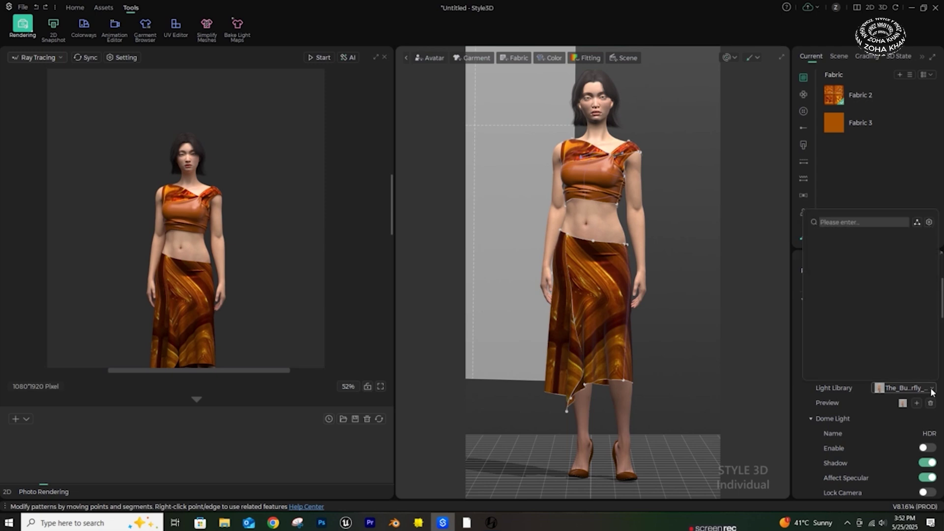
click(932, 389)
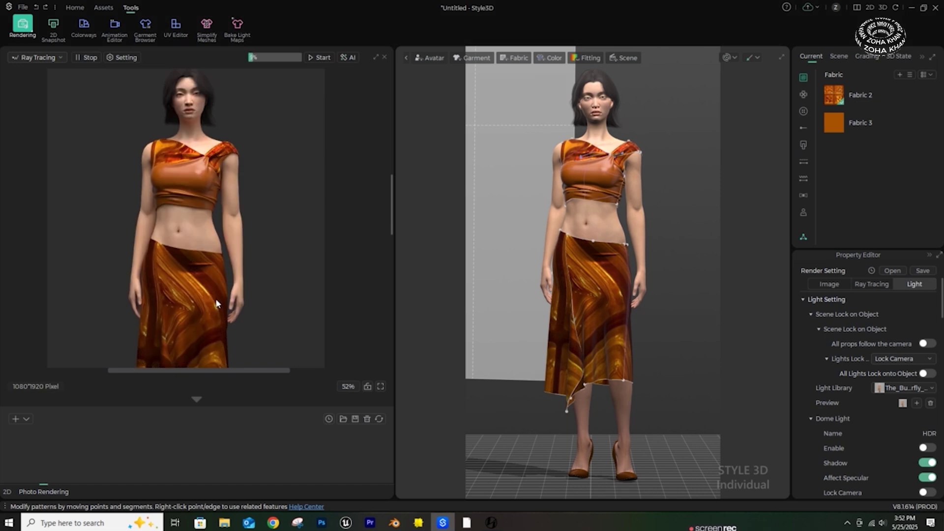
scroll(214, 304, down, 5)
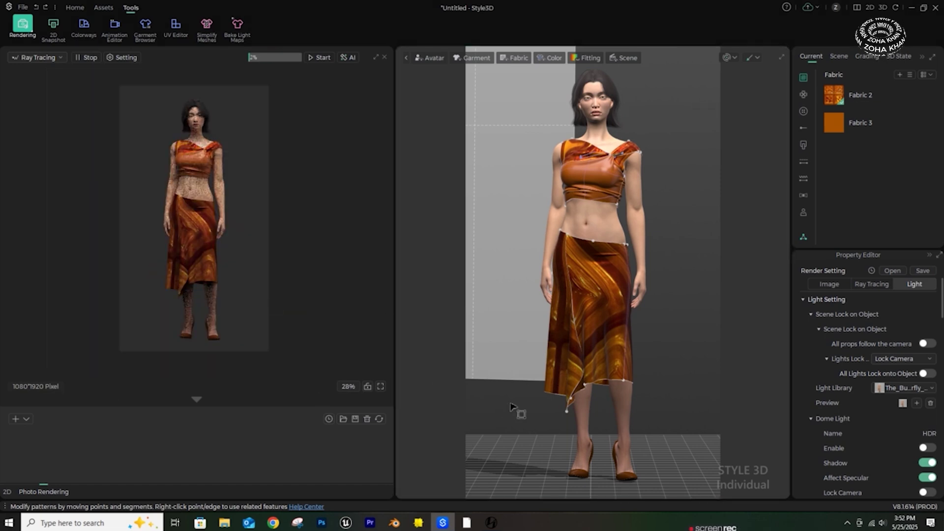
click(23, 420)
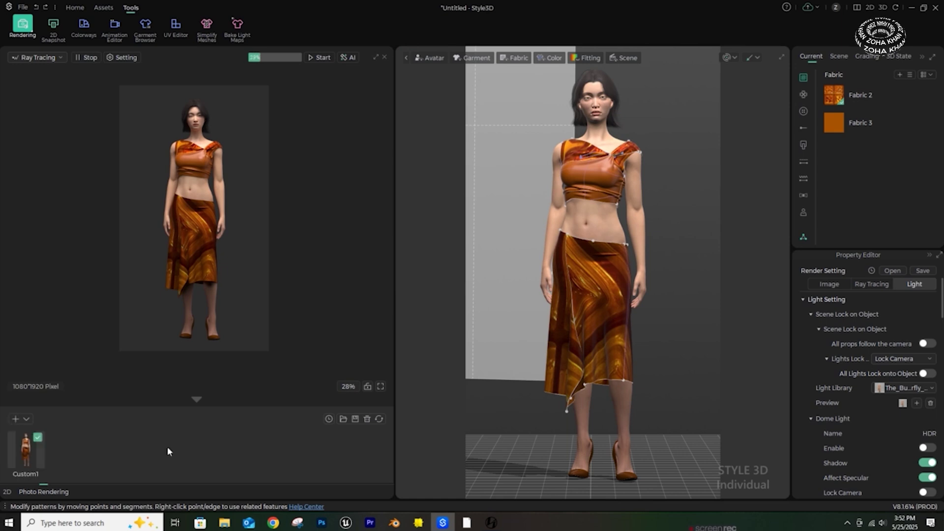
Step: Frame the avatar's head and twisted top from a low three-quarter angle and save it as a second camera view
right_drag(630, 336, 584, 320)
scroll(592, 219, up, 5)
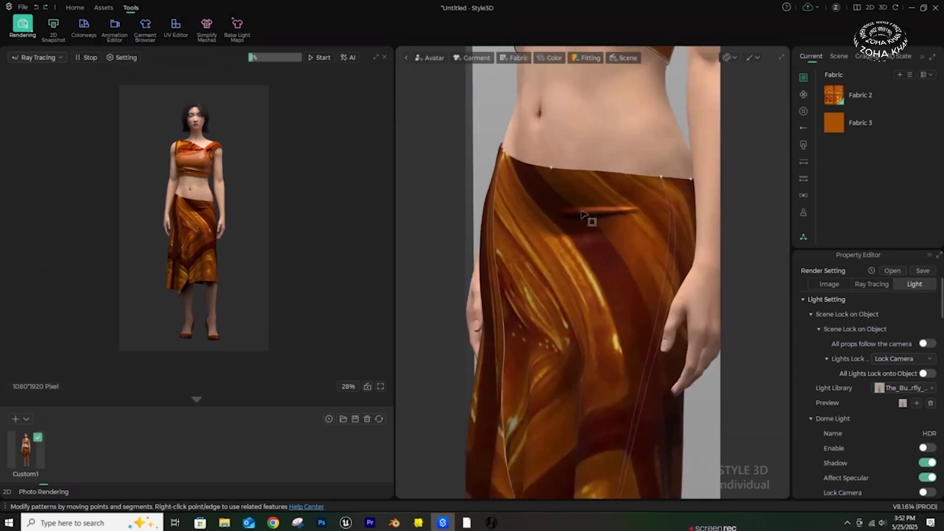
middle_drag(601, 213, 597, 363)
scroll(579, 333, up, 3)
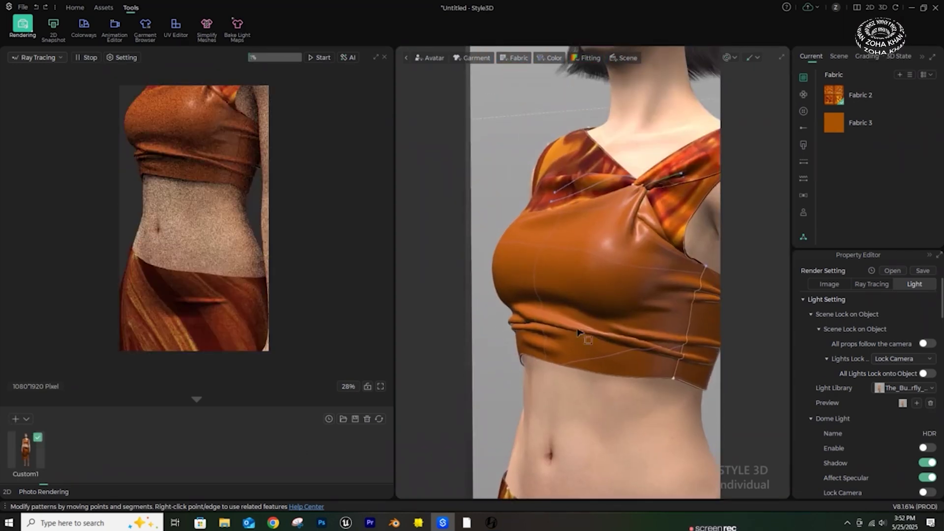
right_drag(577, 333, 578, 314)
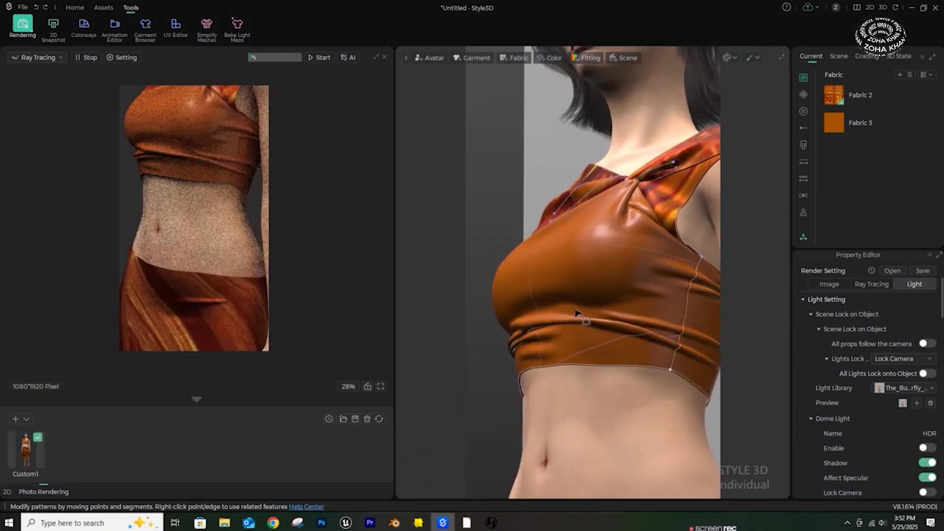
middle_drag(612, 266, 579, 312)
right_drag(580, 312, 585, 298)
middle_drag(599, 276, 583, 304)
scroll(583, 304, down, 4)
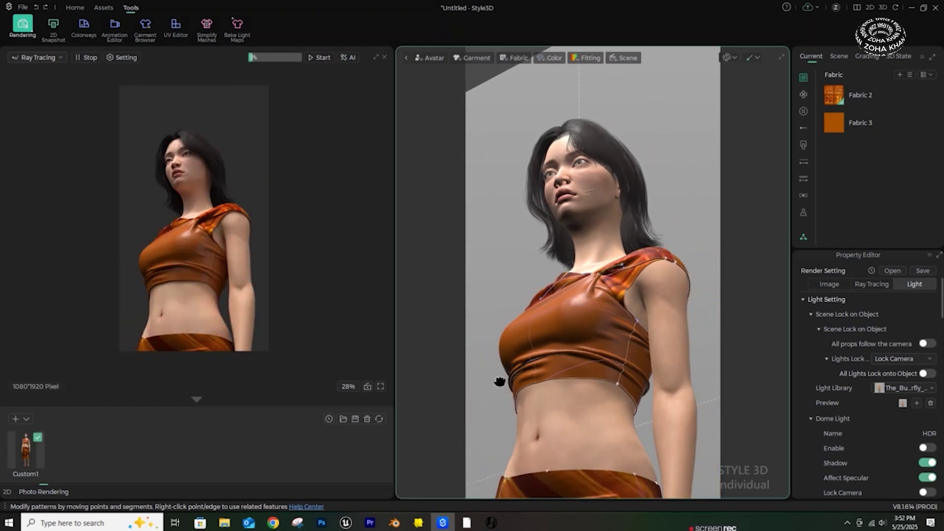
right_drag(500, 382, 500, 422)
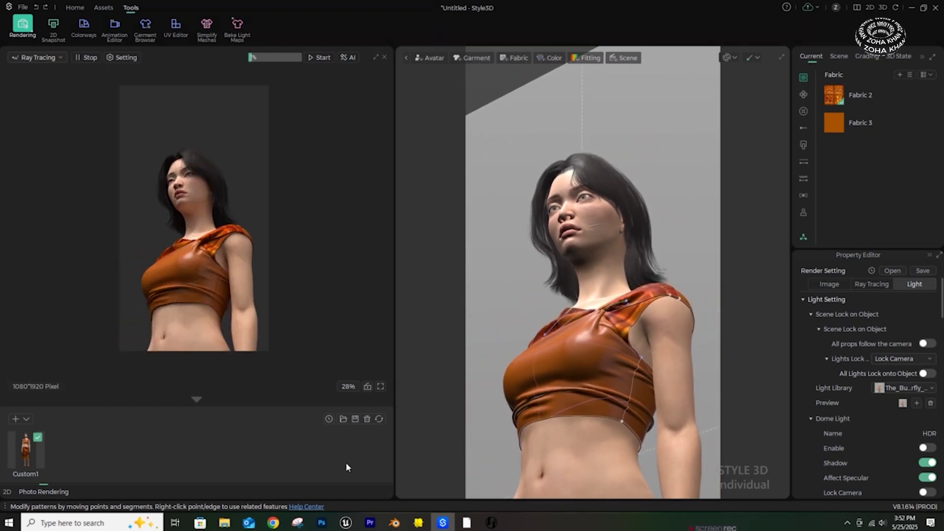
click(15, 421)
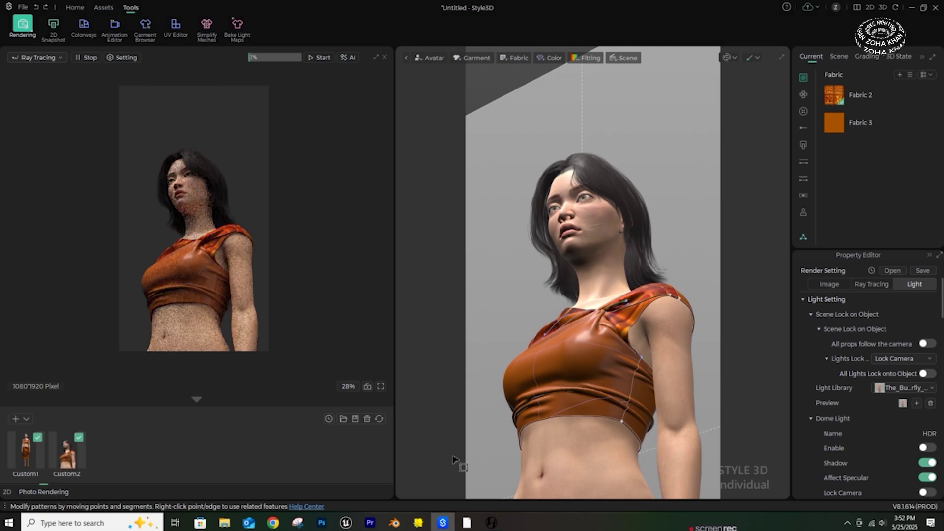
Step: Frame a close view of the asymmetric skirt from the front, slightly below, and save it as a third camera view
mouse_move(577, 348)
right_down()
mouse_move(621, 354)
mouse_move(583, 340)
right_up()
middle_drag(583, 343, 576, 288)
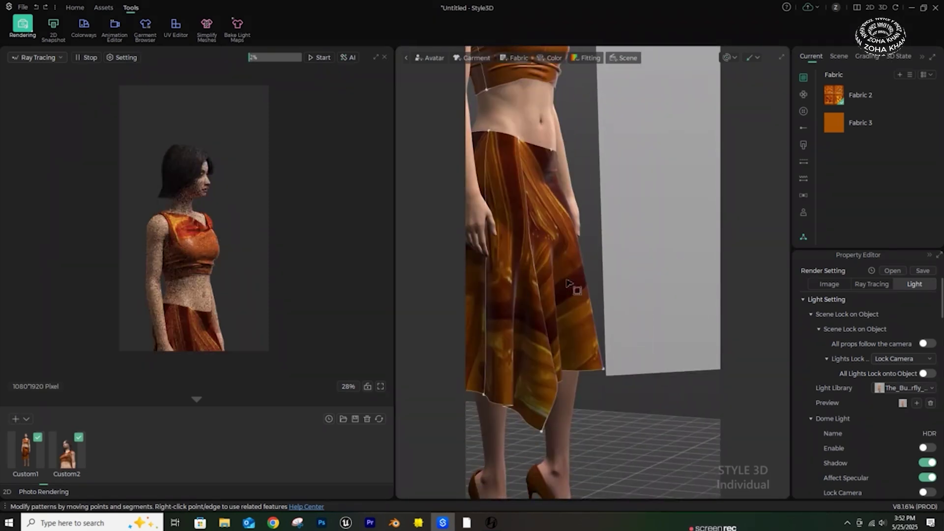
right_drag(575, 289, 615, 336)
scroll(601, 360, down, 6)
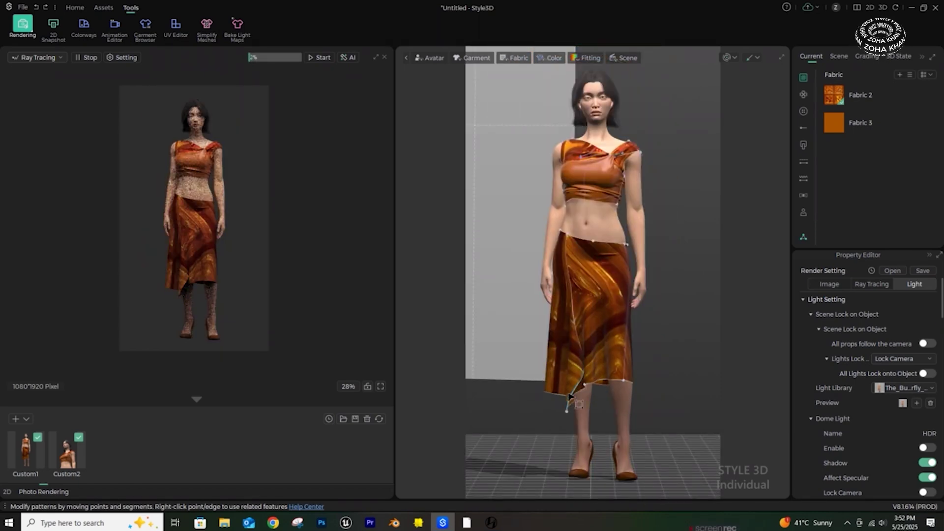
scroll(602, 387, up, 6)
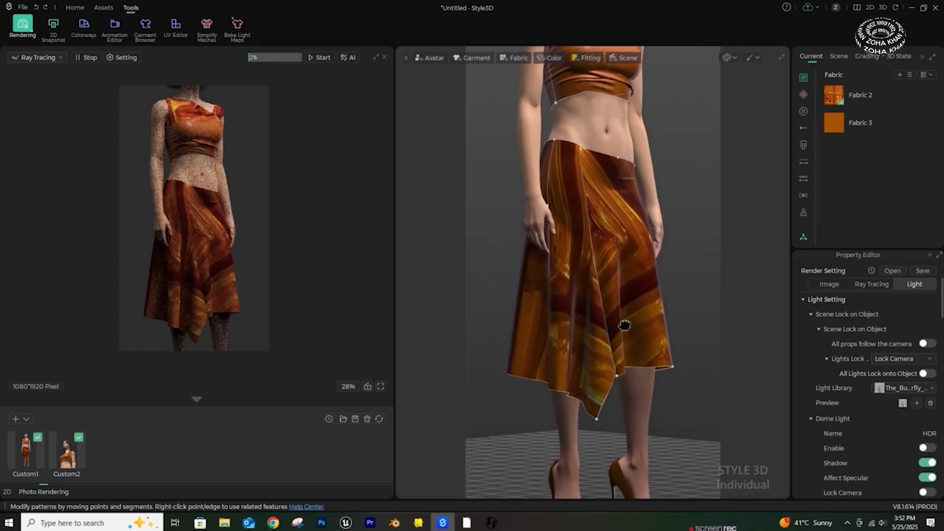
middle_drag(636, 311, 632, 344)
right_drag(629, 337, 633, 385)
scroll(633, 384, down, 5)
scroll(616, 408, up, 5)
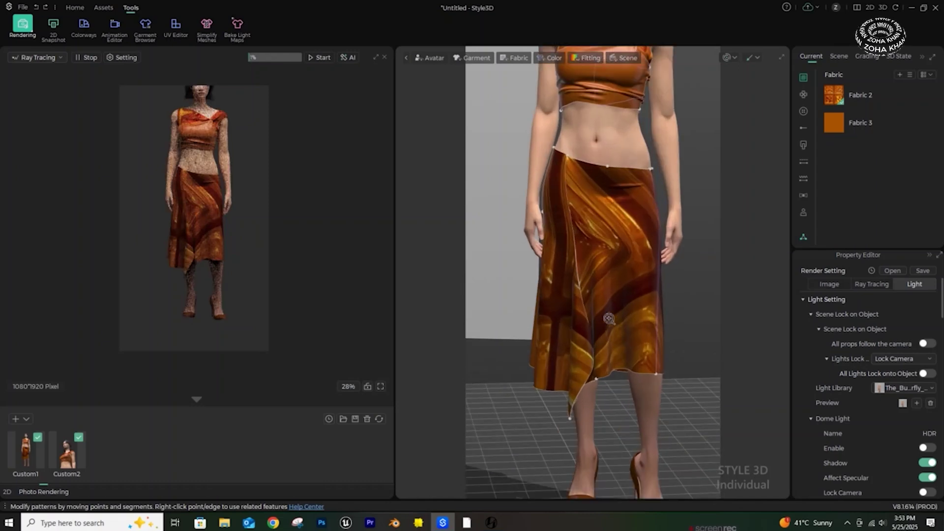
scroll(604, 315, up, 2)
right_drag(605, 316, 605, 289)
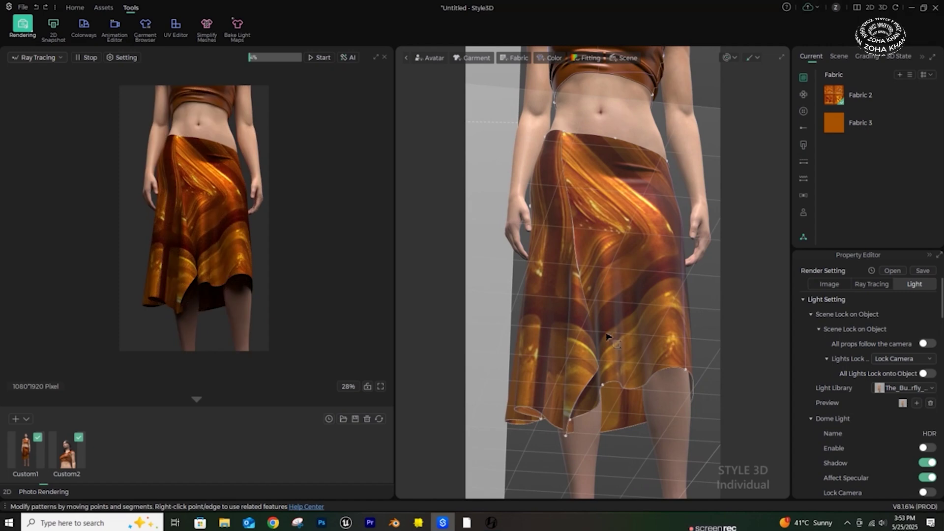
right_drag(608, 334, 619, 369)
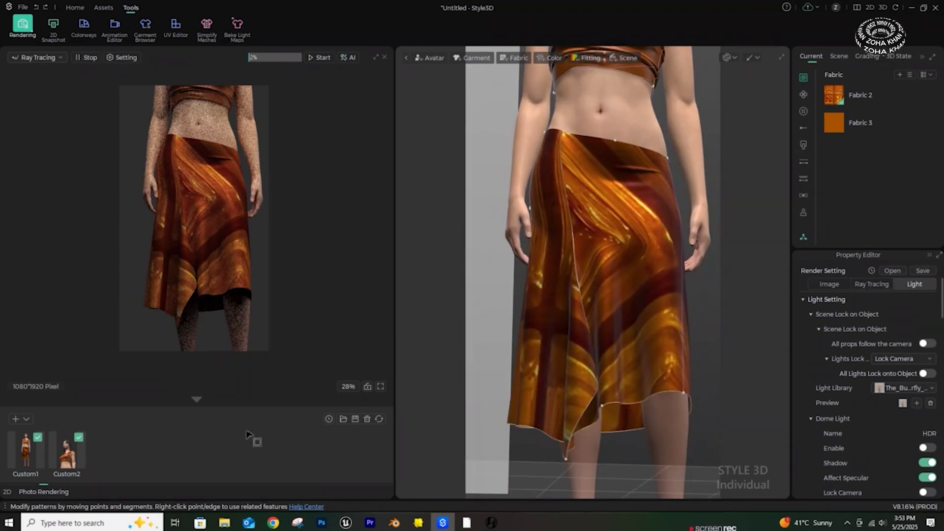
click(15, 419)
Step: Frame the avatar's head and top from a side three-quarter angle and save it as a fourth camera view
right_drag(570, 276, 582, 251)
middle_drag(582, 251, 580, 438)
scroll(580, 244, up, 4)
middle_drag(569, 359, 573, 492)
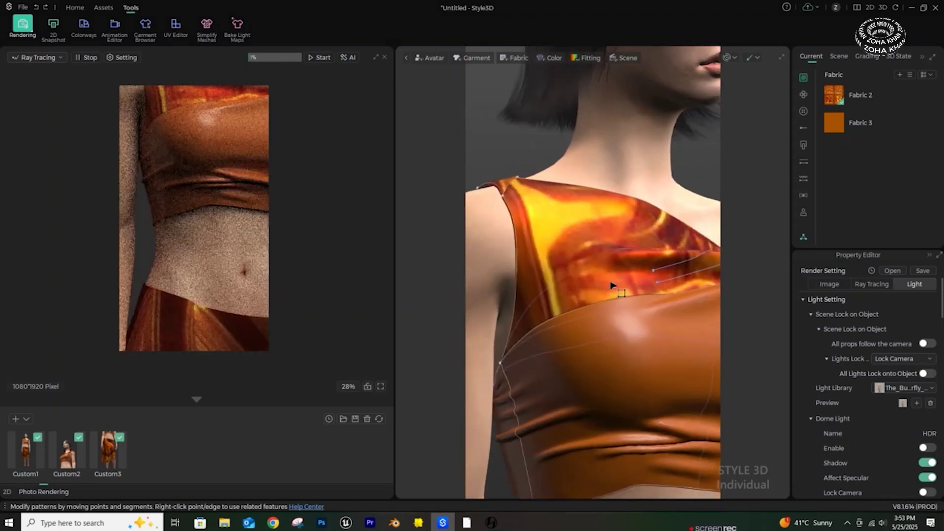
mouse_move(614, 287)
right_down()
mouse_move(674, 287)
mouse_move(607, 283)
right_up()
scroll(627, 286, down, 3)
mouse_move(607, 282)
middle_down()
mouse_move(628, 346)
mouse_move(624, 284)
middle_up()
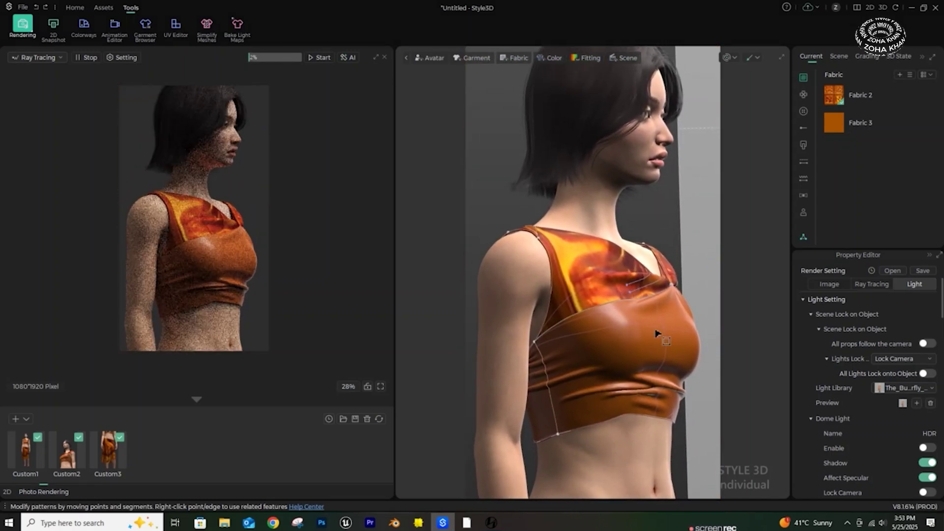
right_drag(656, 331, 649, 332)
middle_drag(648, 343, 652, 330)
mouse_move(652, 331)
right_down()
mouse_move(512, 348)
mouse_move(502, 333)
mouse_move(666, 338)
right_up()
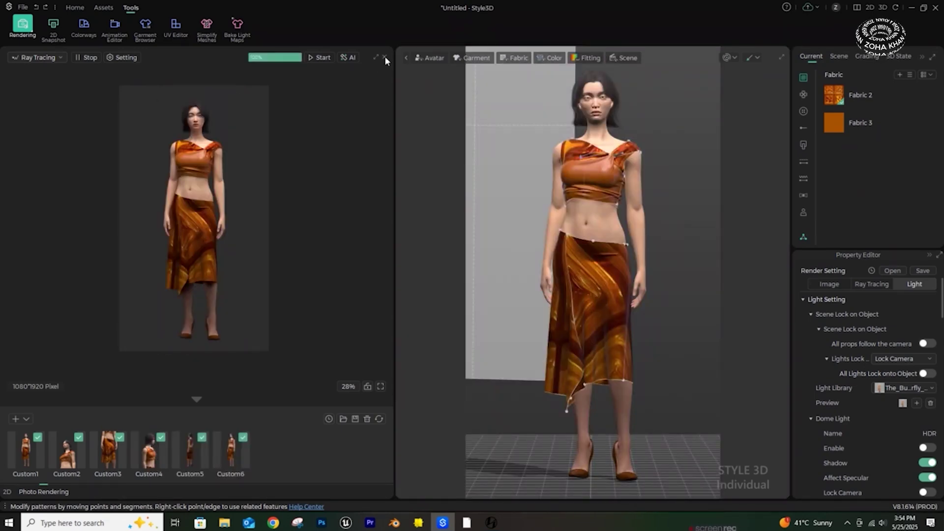
Step: Leave photo rendering and browse the scene presets in the resource library
click(386, 57)
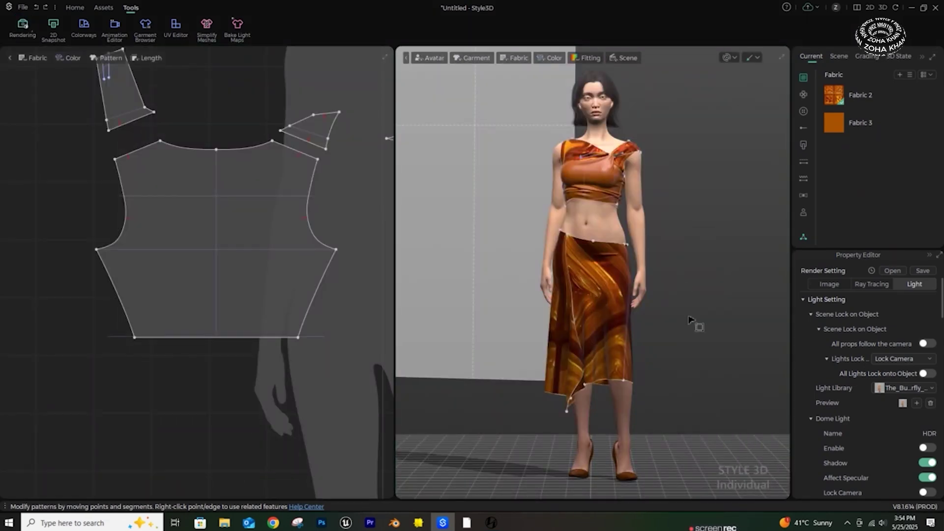
click(808, 236)
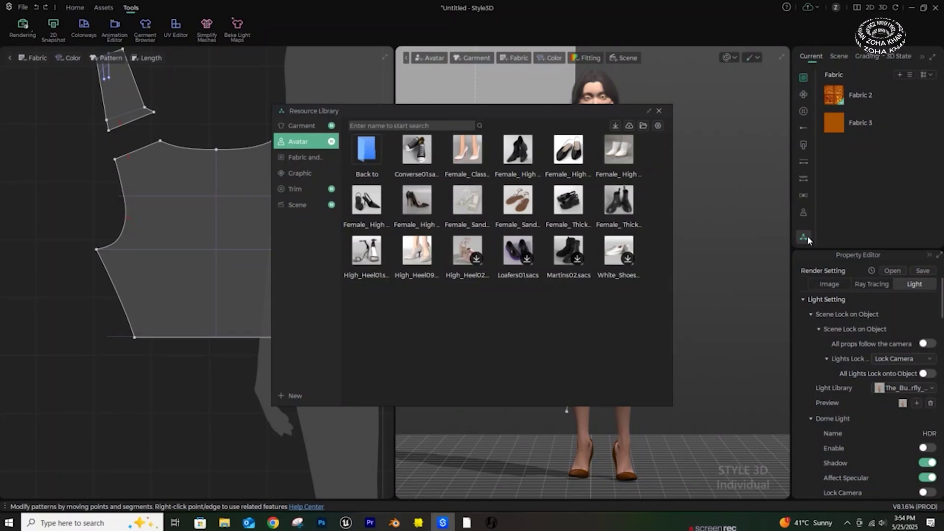
click(807, 237)
click(808, 236)
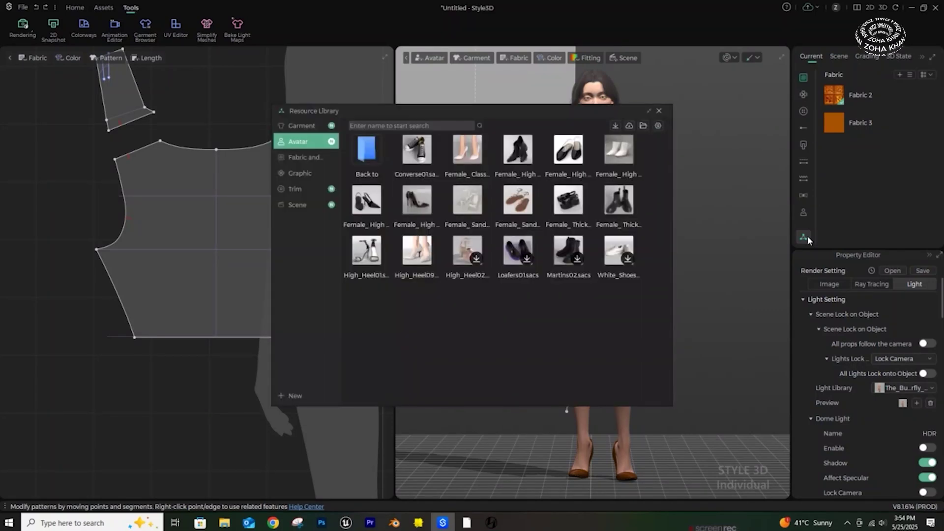
click(305, 205)
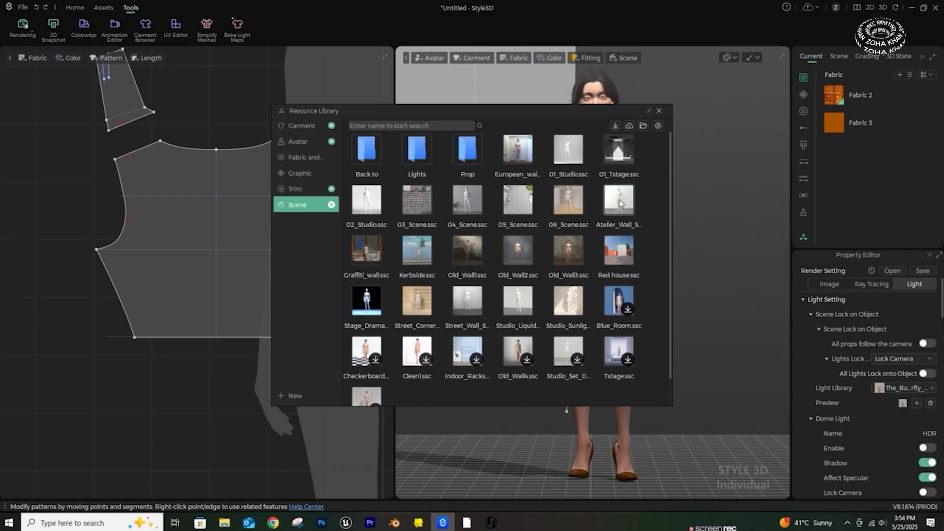
mouse_move(619, 201)
mouse_move(566, 258)
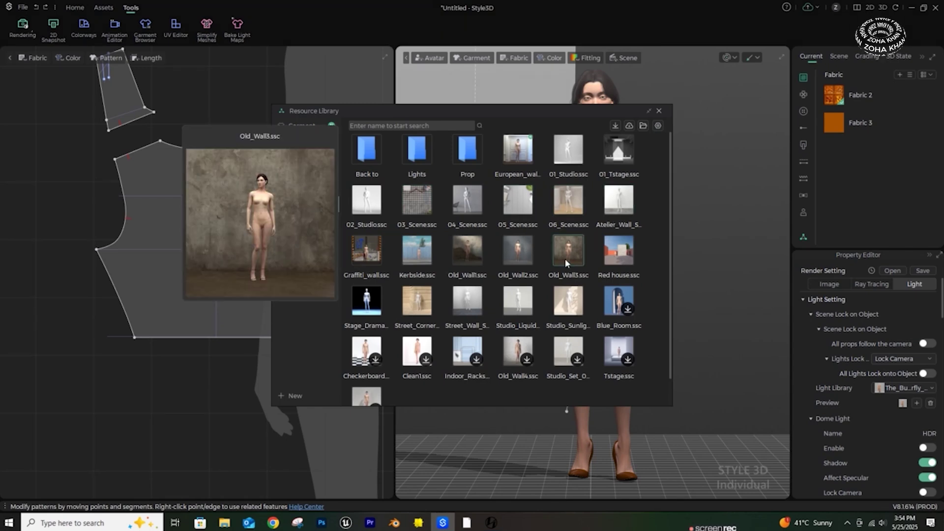
mouse_move(523, 258)
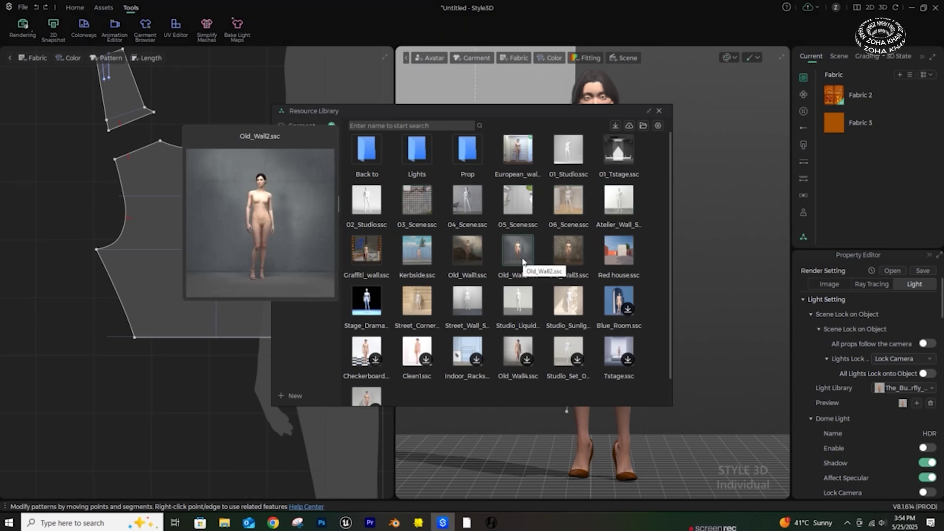
Step: Load the 02_Studio scene with load type Add, including its props and lights, and close the resource library
double_click(365, 201)
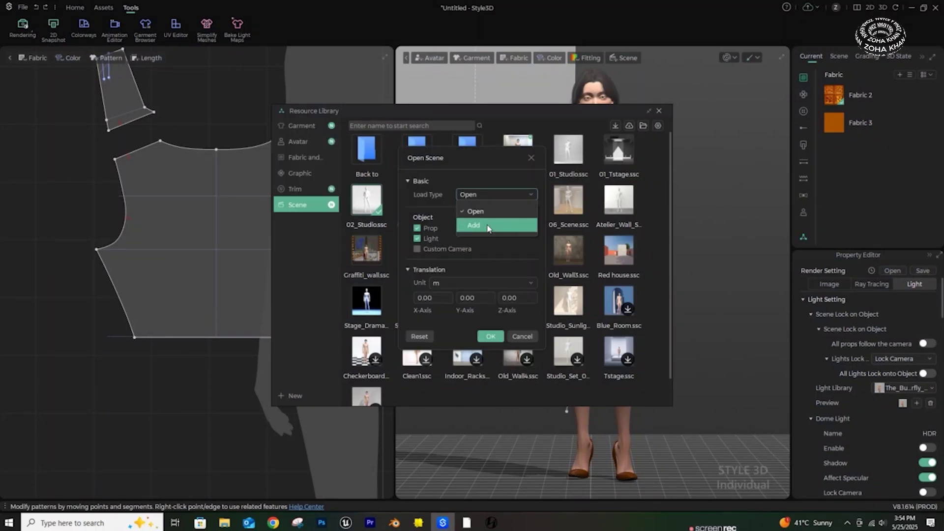
click(477, 201)
click(491, 336)
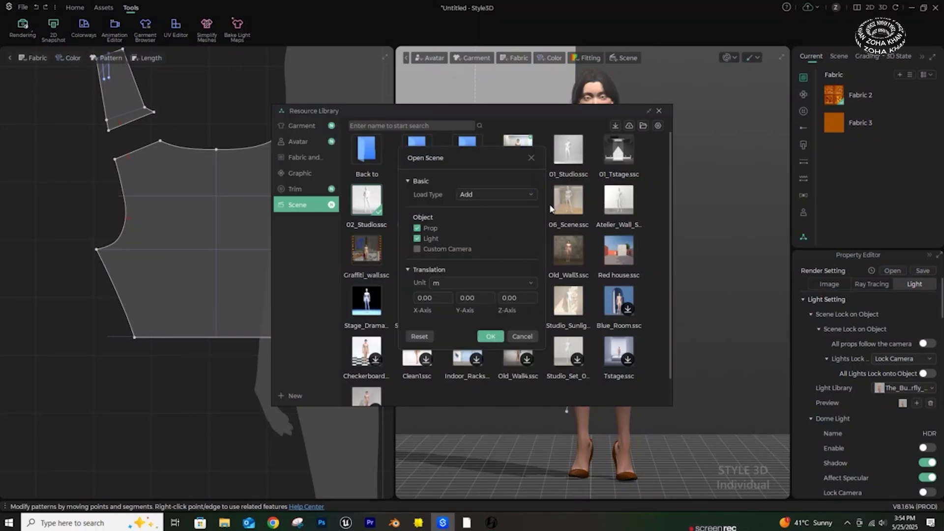
click(659, 111)
Step: Apply the misty hills landscape image as the texture of the studio backdrop's material
scroll(613, 206, down, 3)
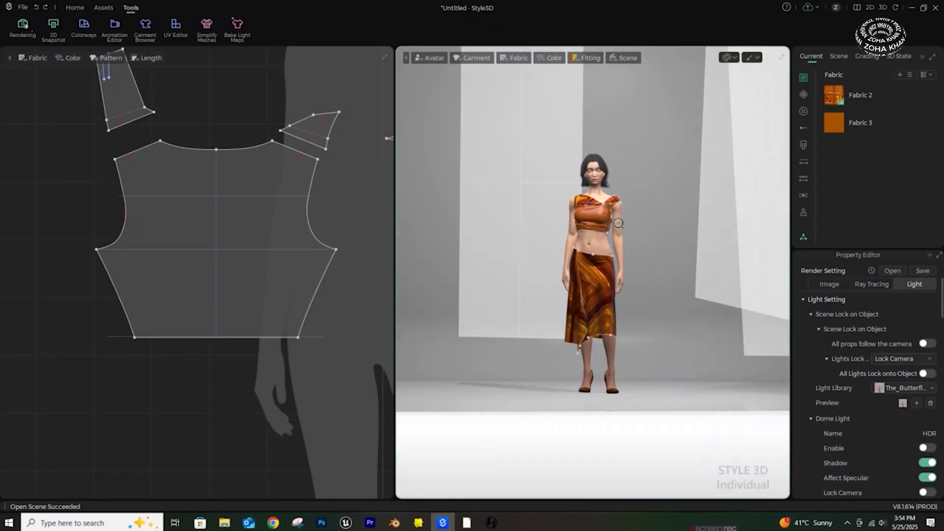
mouse_move(671, 286)
right_down()
mouse_move(661, 298)
mouse_move(678, 298)
right_up()
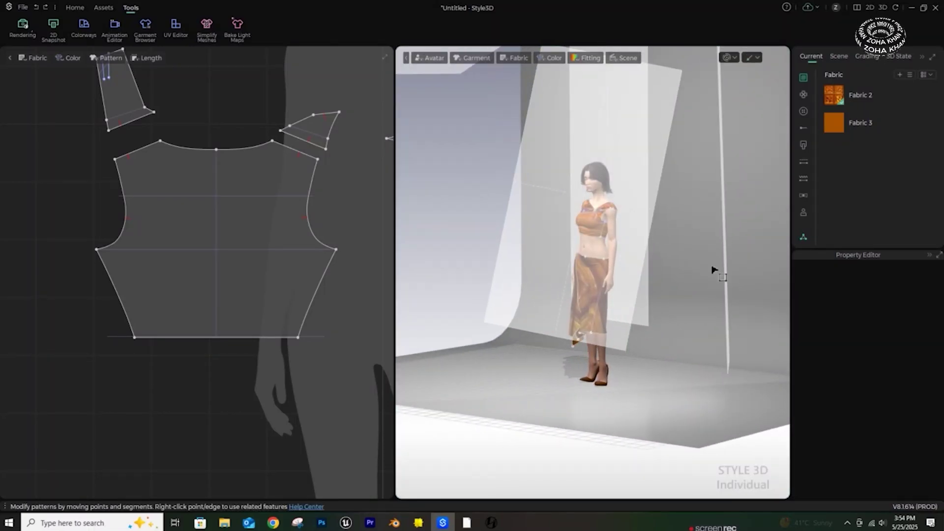
right_drag(715, 267, 665, 252)
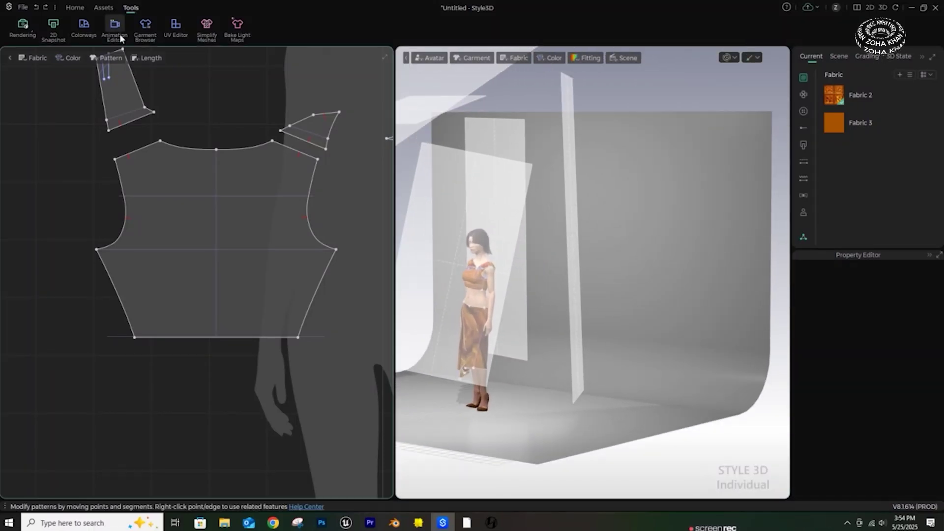
click(103, 8)
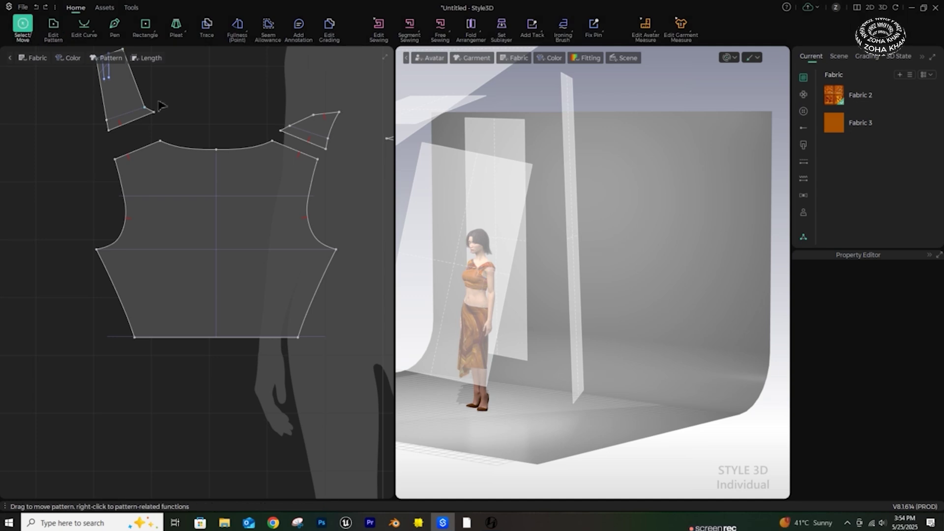
click(660, 214)
scroll(912, 363, down, 5)
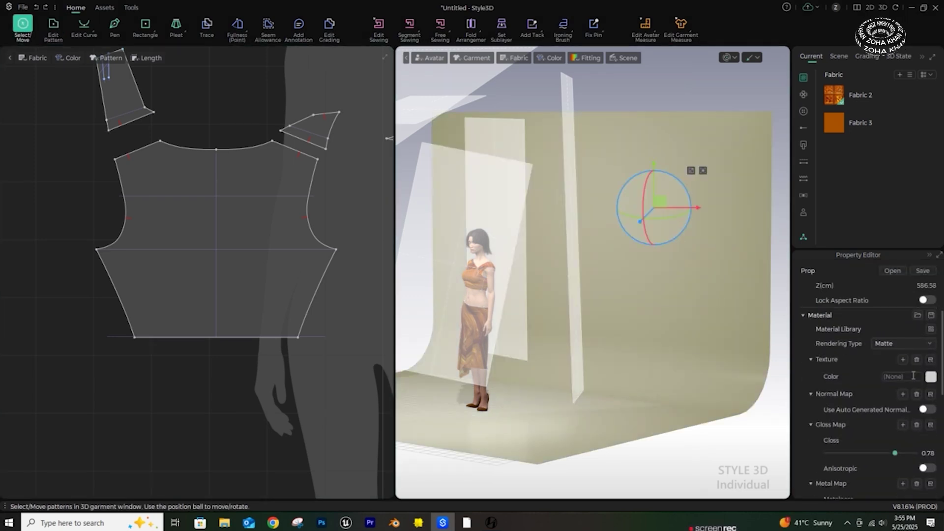
click(903, 315)
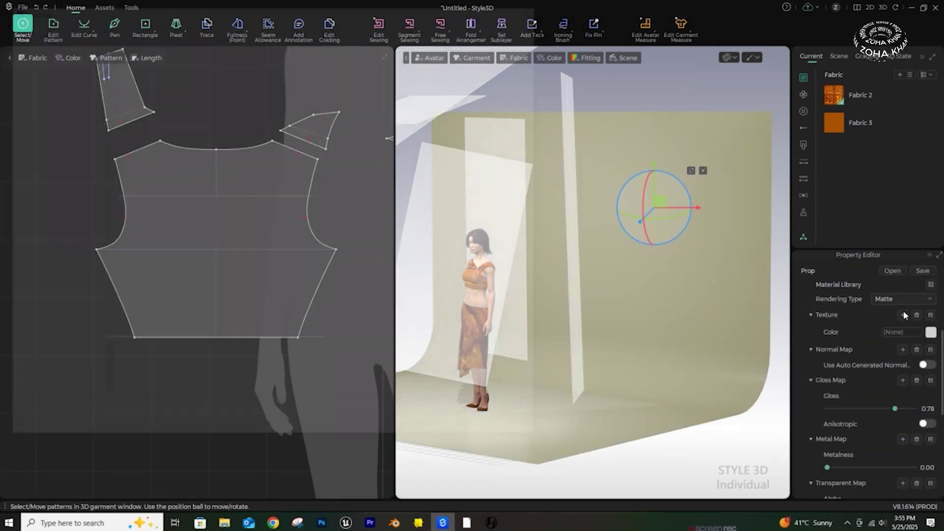
scroll(74, 147, up, 15)
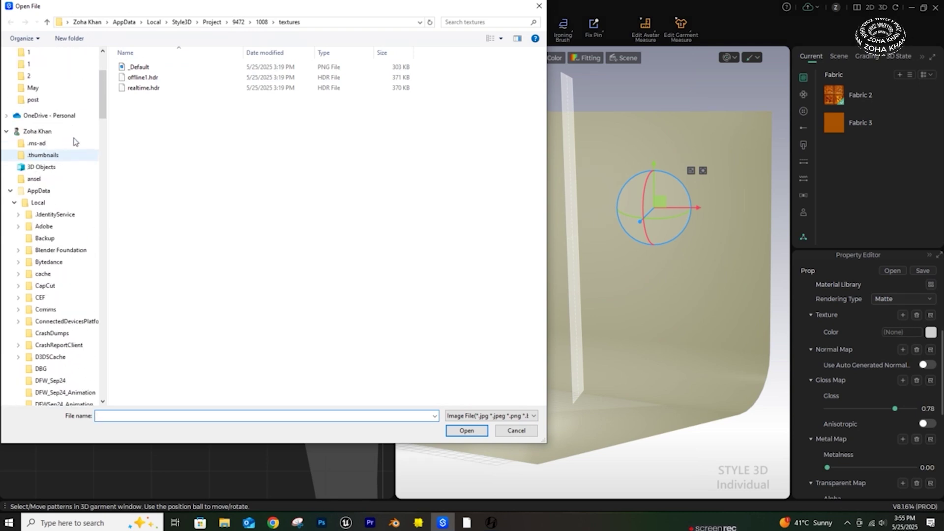
click(48, 197)
double_click(306, 81)
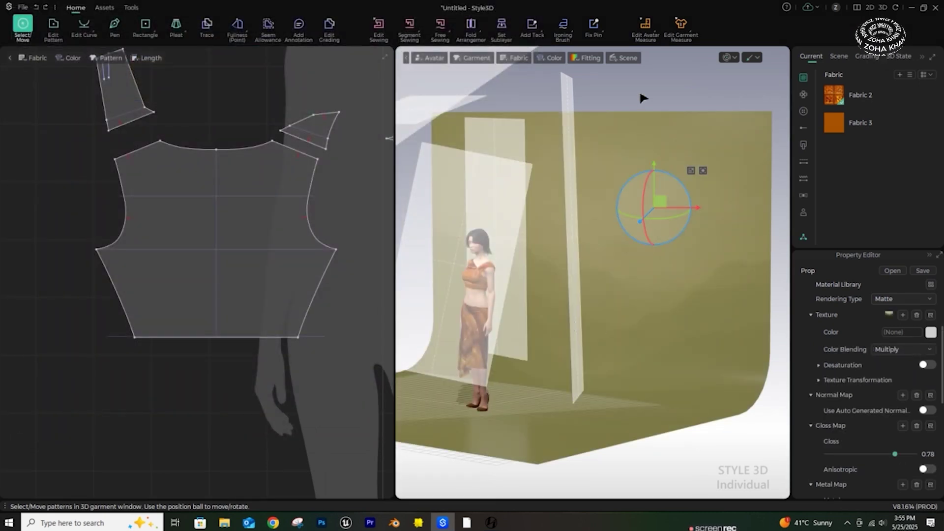
click(640, 99)
Step: Shift the backdrop's landscape image upward, stretch its lower edge to fill the tile, and apply it with Sync 3D enabled
right_drag(561, 322, 627, 322)
click(707, 299)
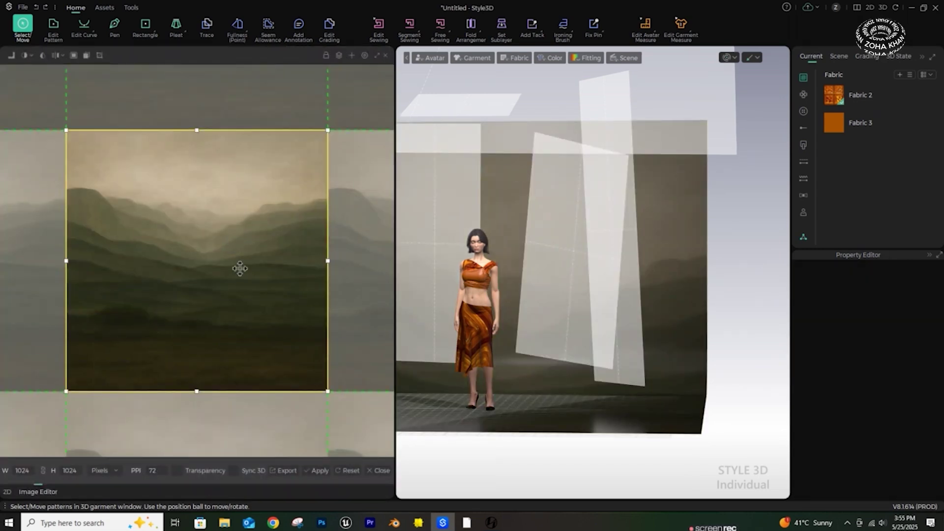
drag(240, 269, 241, 224)
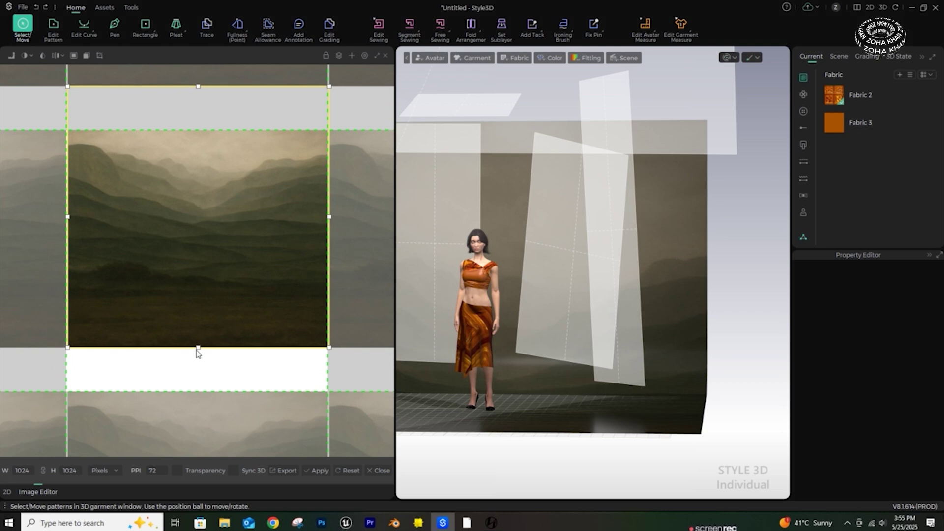
drag(198, 348, 198, 398)
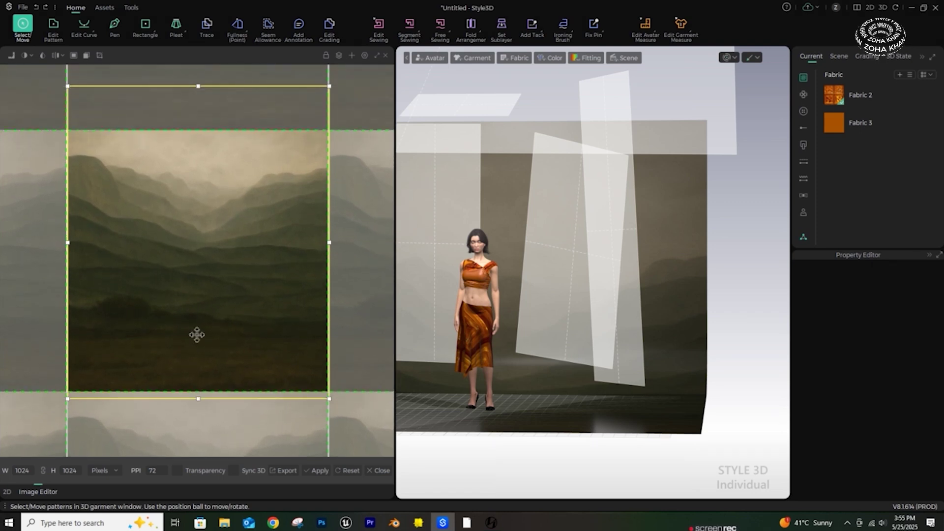
drag(197, 335, 195, 335)
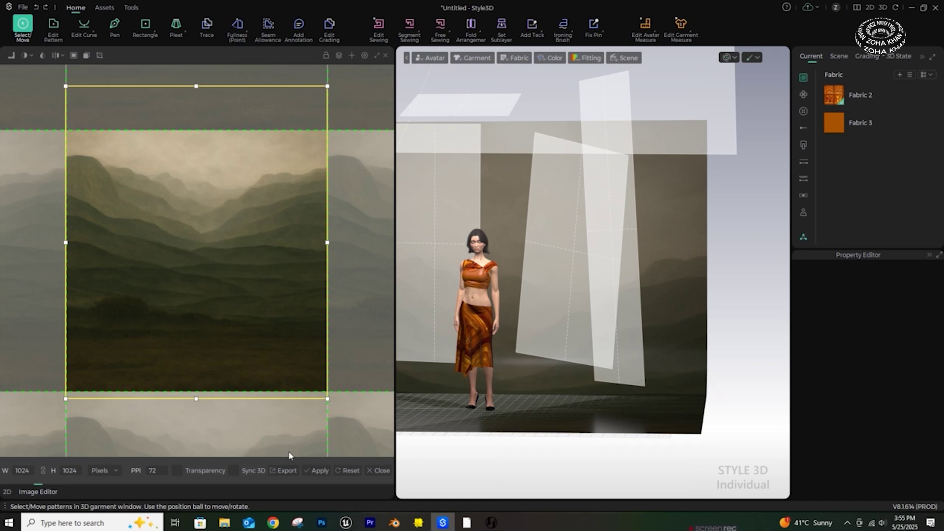
click(236, 472)
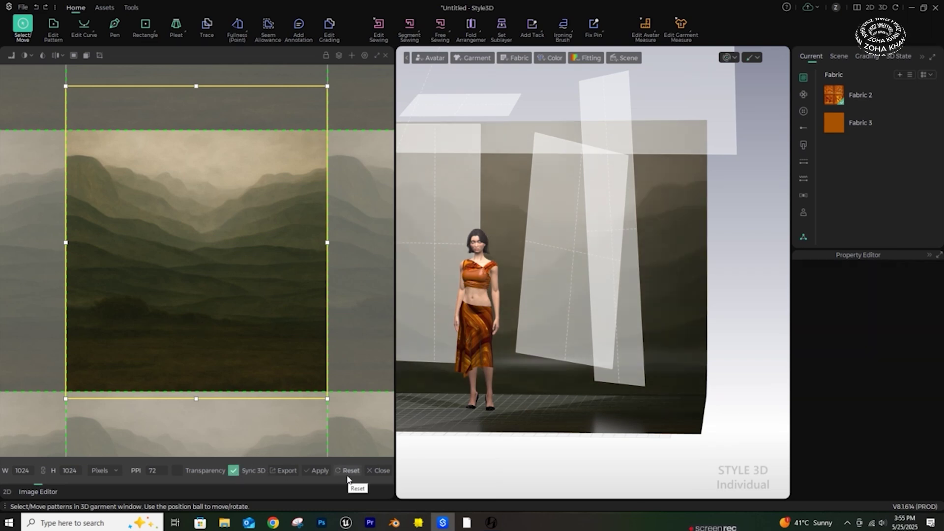
click(318, 472)
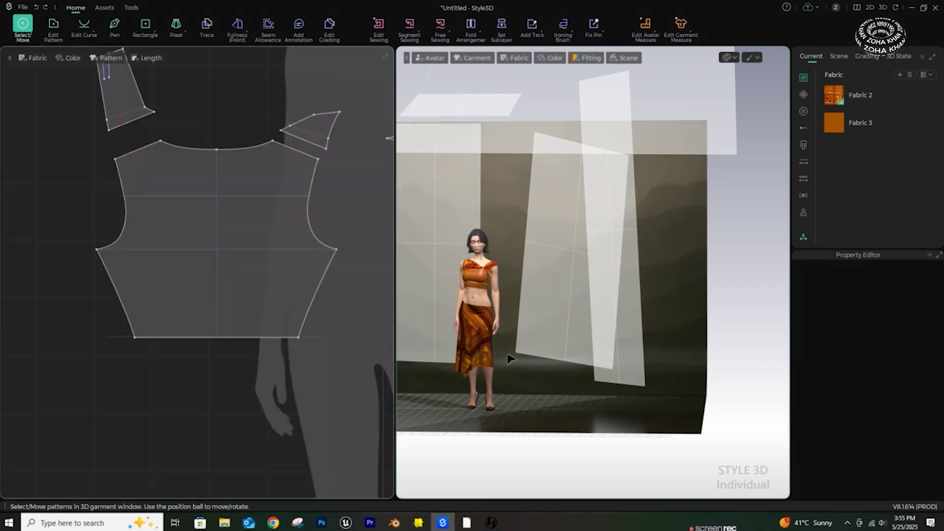
Step: Sync the rendering preview with the Custom1 camera view and switch the light preset to Rembrandt lighting
click(131, 8)
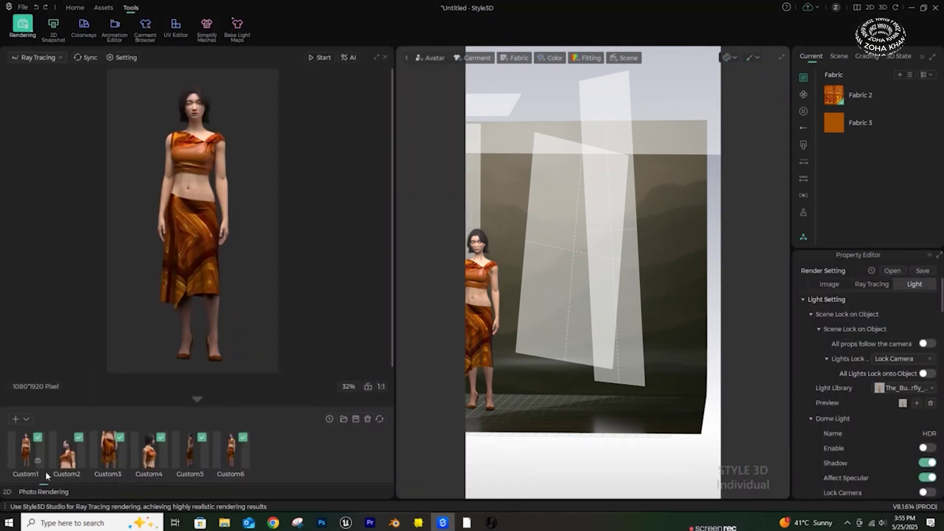
click(28, 462)
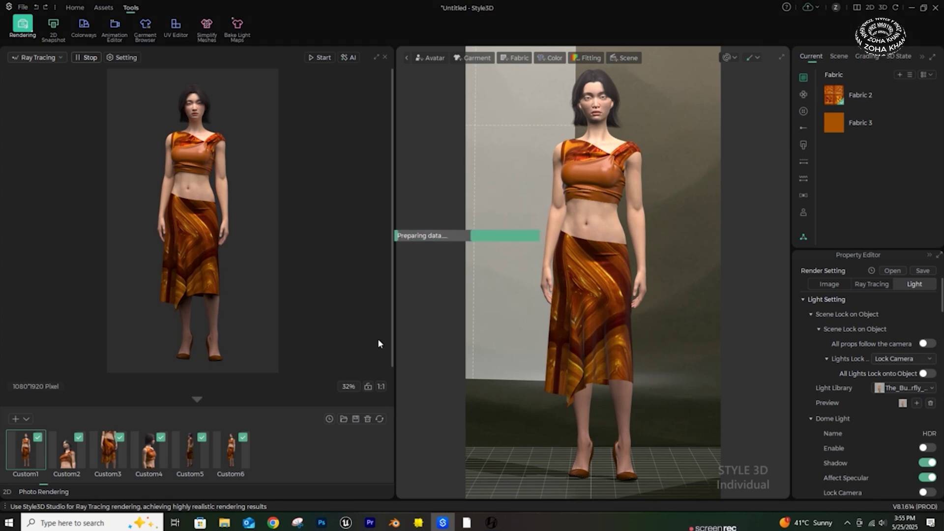
click(932, 389)
scroll(911, 363, down, 1)
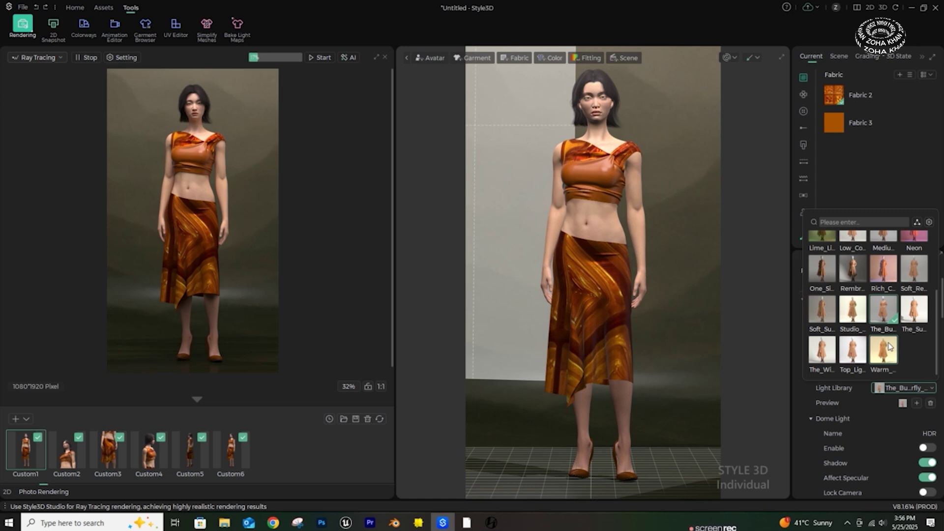
click(860, 327)
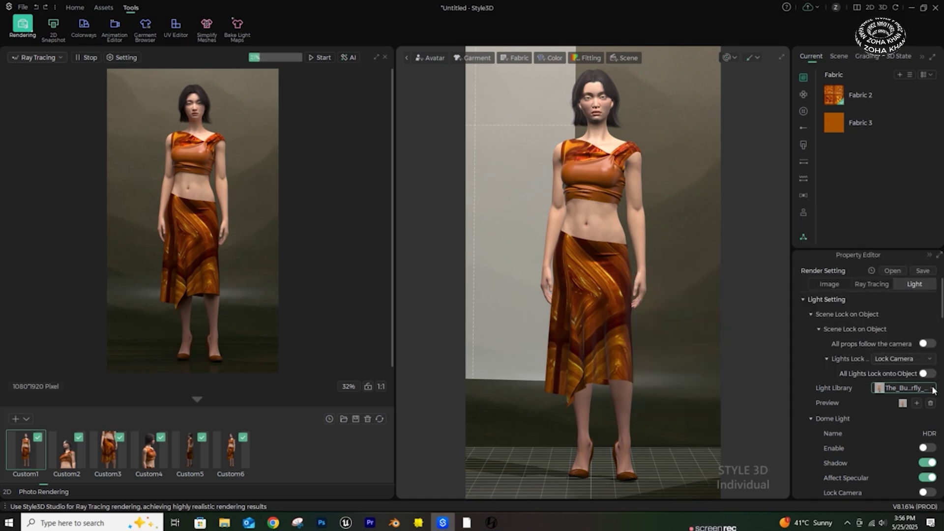
scroll(934, 390, down, 1)
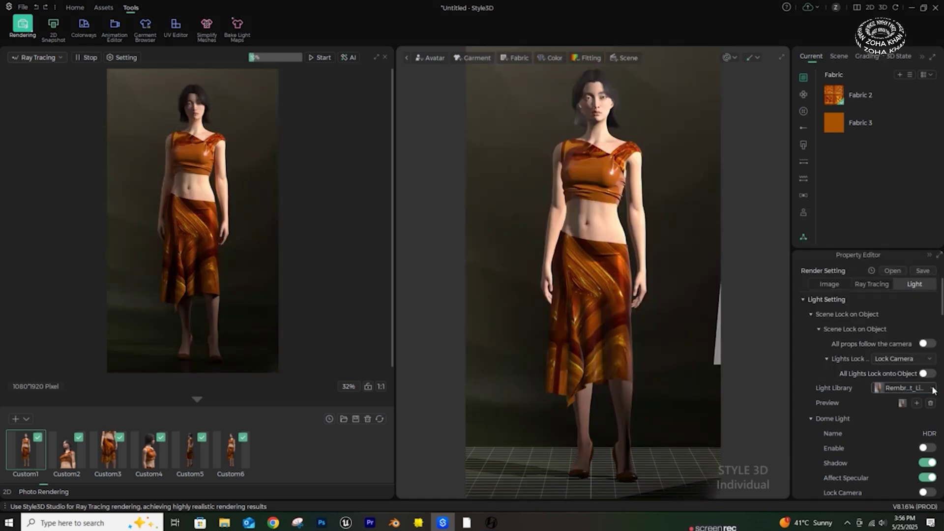
Step: Preview the close-up camera views under the new lighting, return to Custom1, and exclude Custom2 from the views to render
click(111, 461)
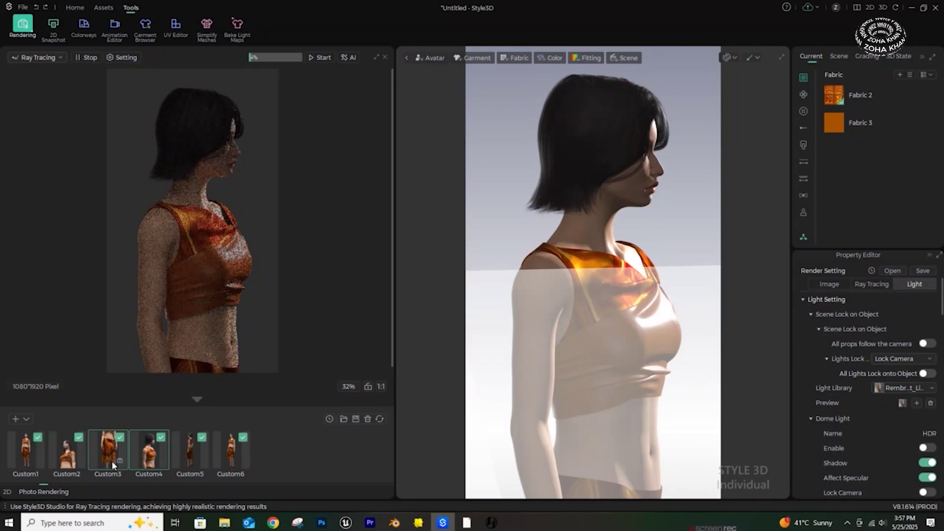
click(40, 458)
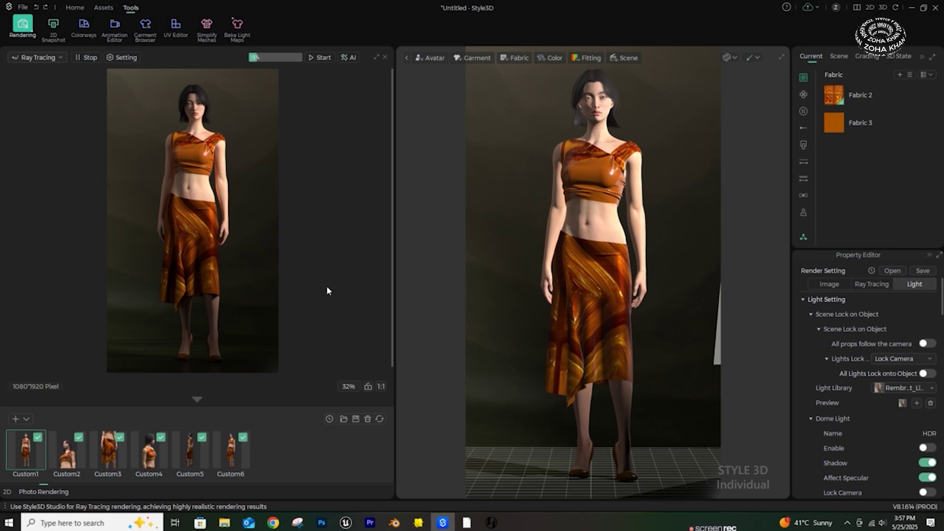
click(37, 438)
click(79, 438)
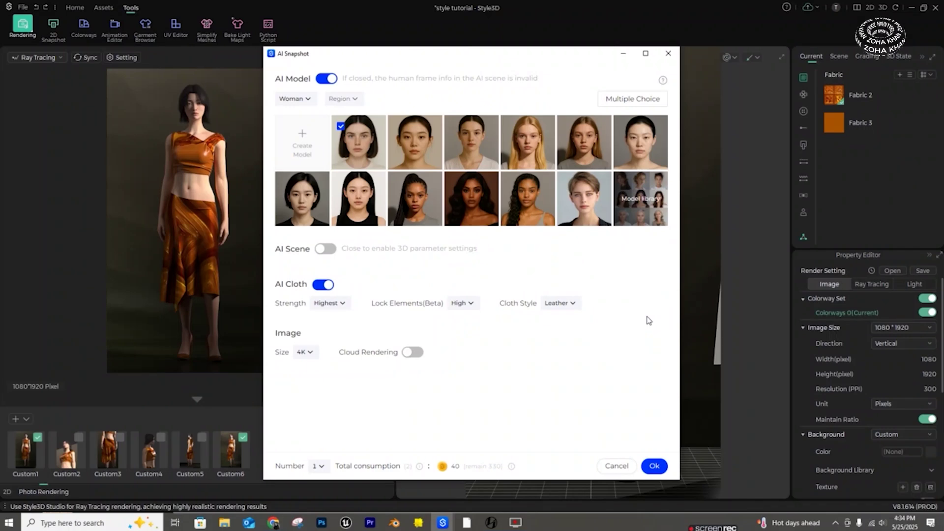
Step: Choose the second official woman model for the AI Snapshot and enable AI Scene
drag(468, 60, 258, 62)
mouse_move(210, 153)
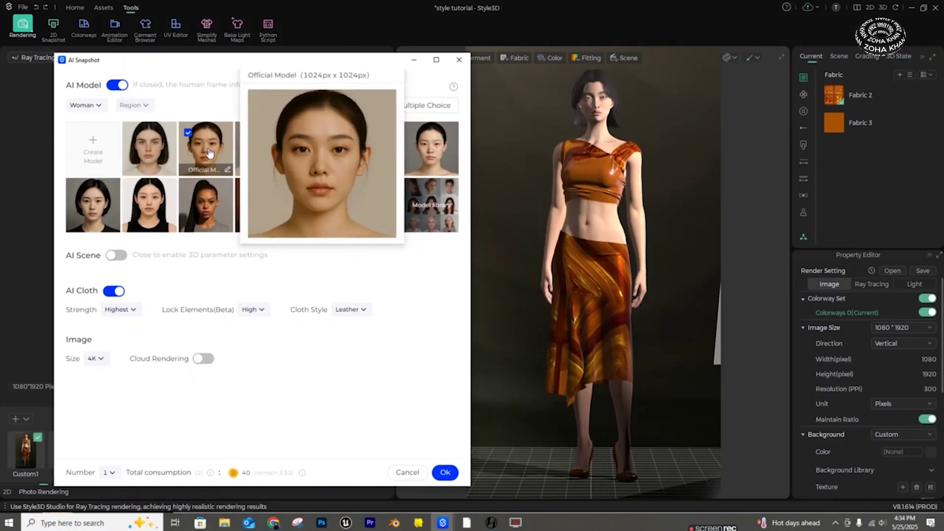
click(117, 256)
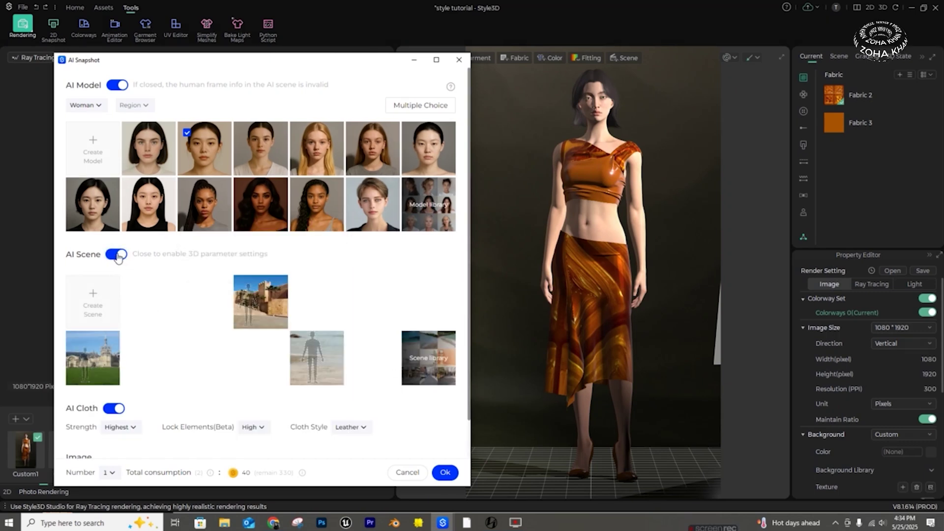
Step: Turn off AI Scene, set the cloth style to Default, and start generating the AI Snapshot
click(117, 255)
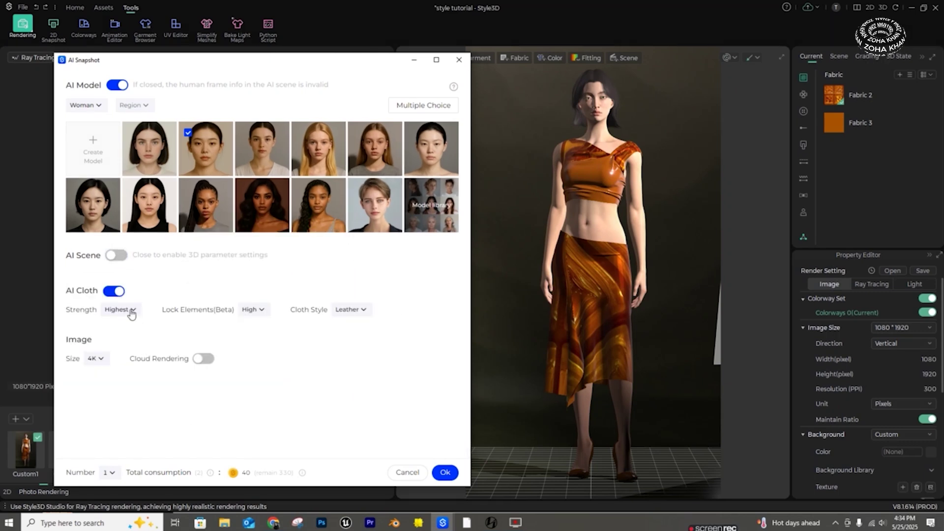
mouse_move(365, 310)
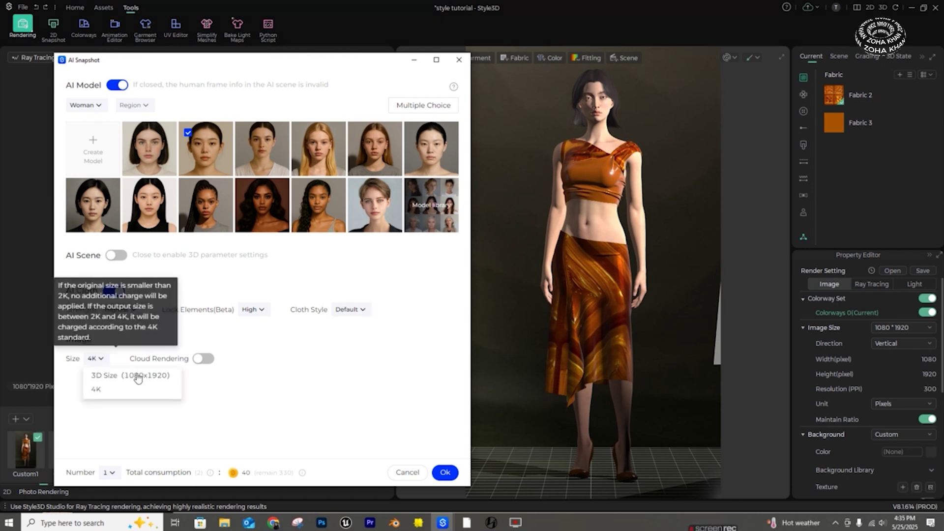
click(445, 474)
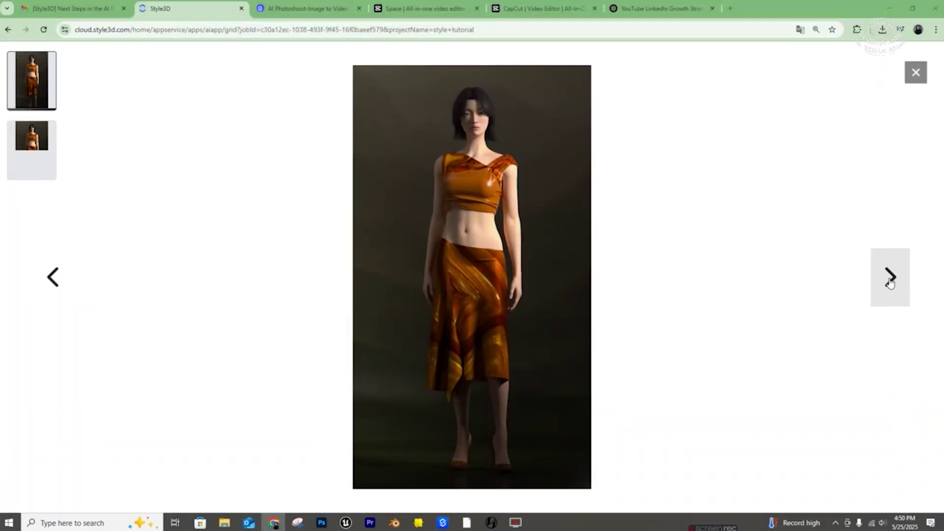
Step: Compare the original render with the AI Snapshot in the browser and inspect the generated top and skirt up close
click(891, 279)
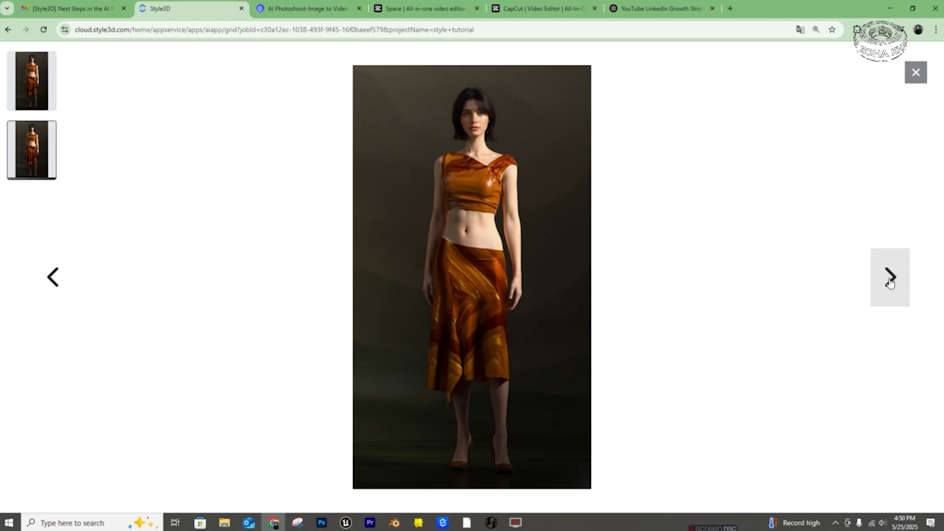
scroll(449, 197, up, 5)
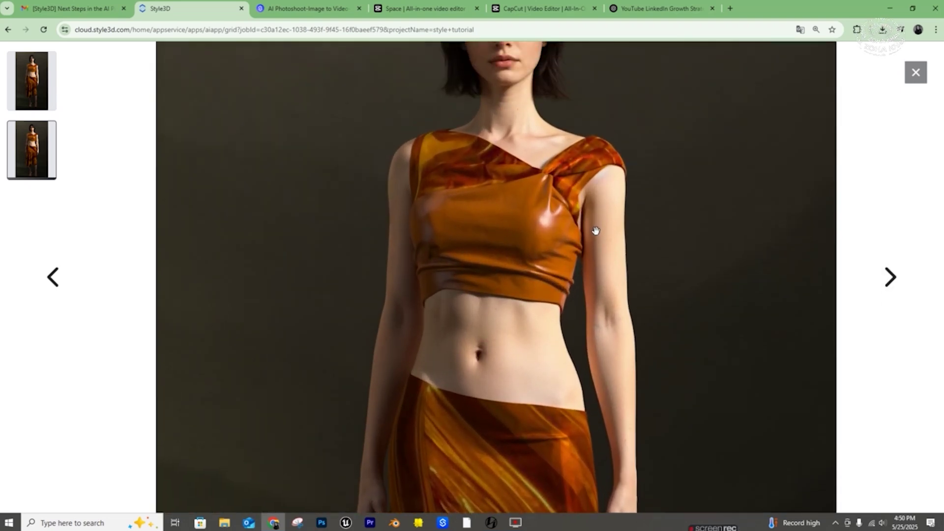
drag(596, 230, 597, 328)
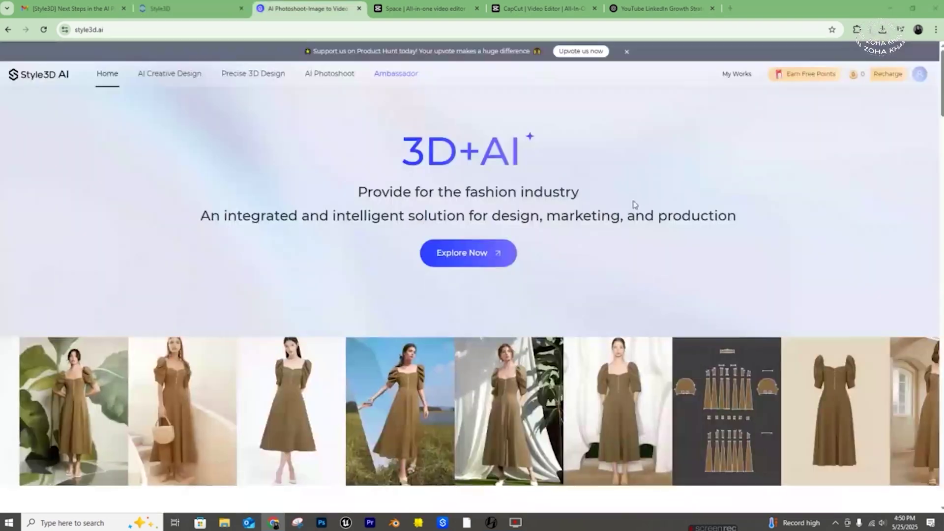
Step: Go to AI Photoshoot on the Style3D AI site, look through its try-on, background and pose tools, and open Image to Video
click(315, 76)
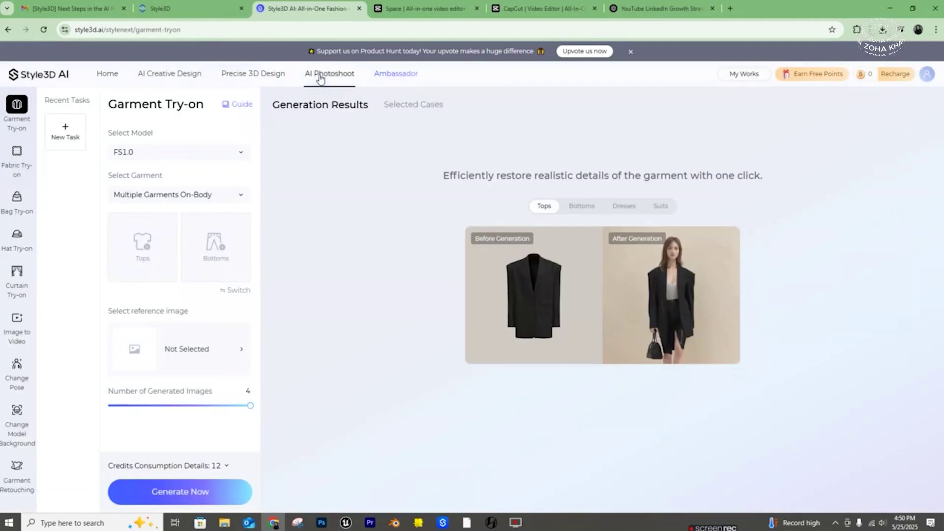
click(17, 153)
click(17, 199)
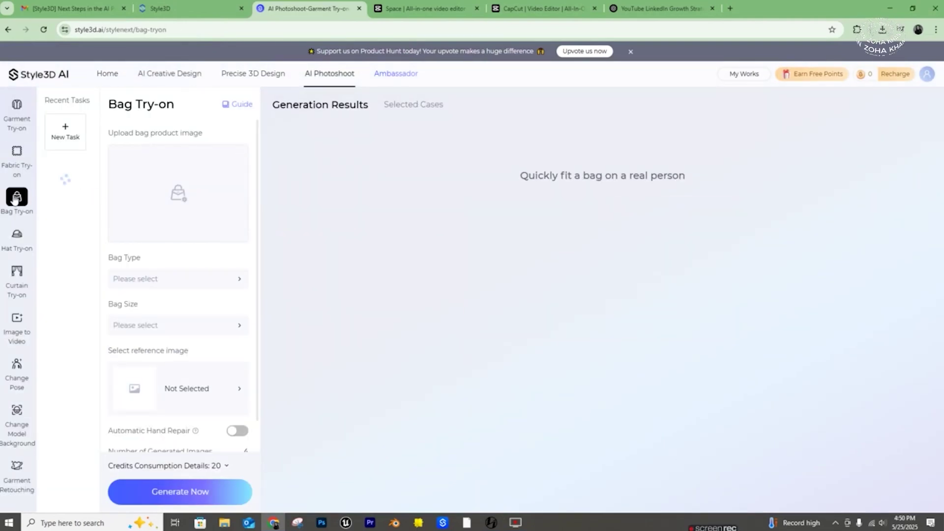
click(17, 237)
click(21, 122)
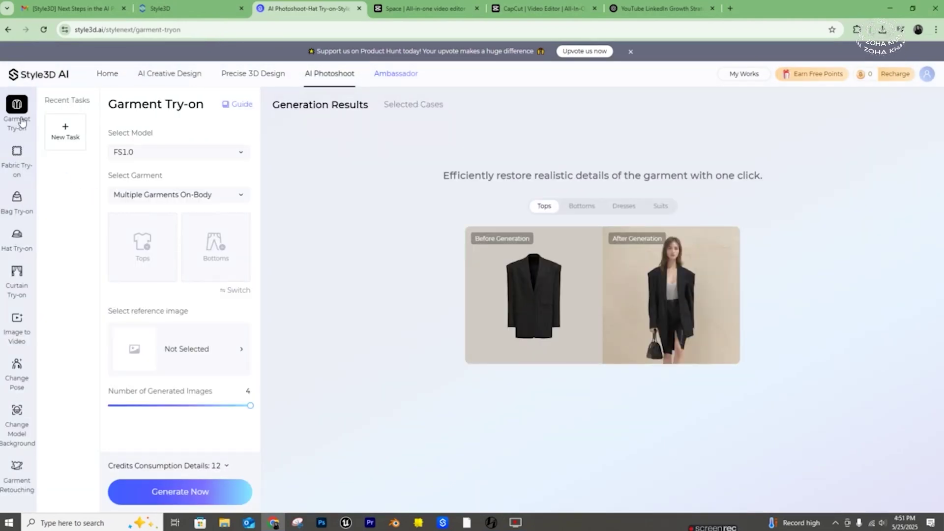
right_click(21, 414)
click(13, 379)
click(14, 334)
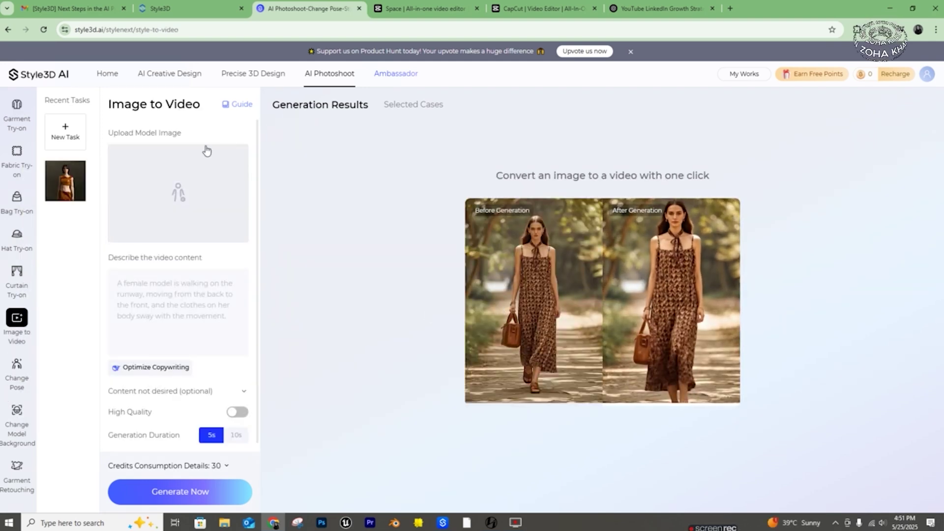
Step: Reuse the description from the selected case of the man in a navy jacket and cap, and remove its sample model image
click(241, 105)
click(449, 84)
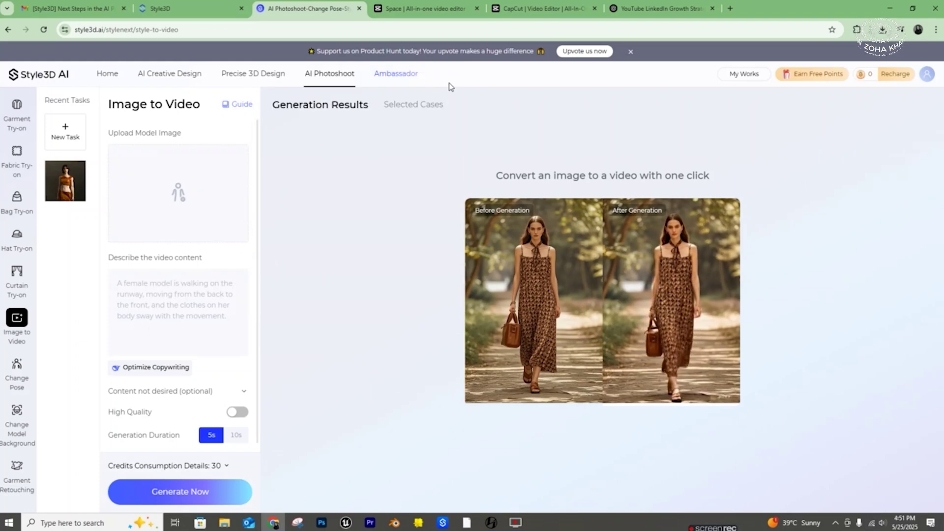
click(427, 104)
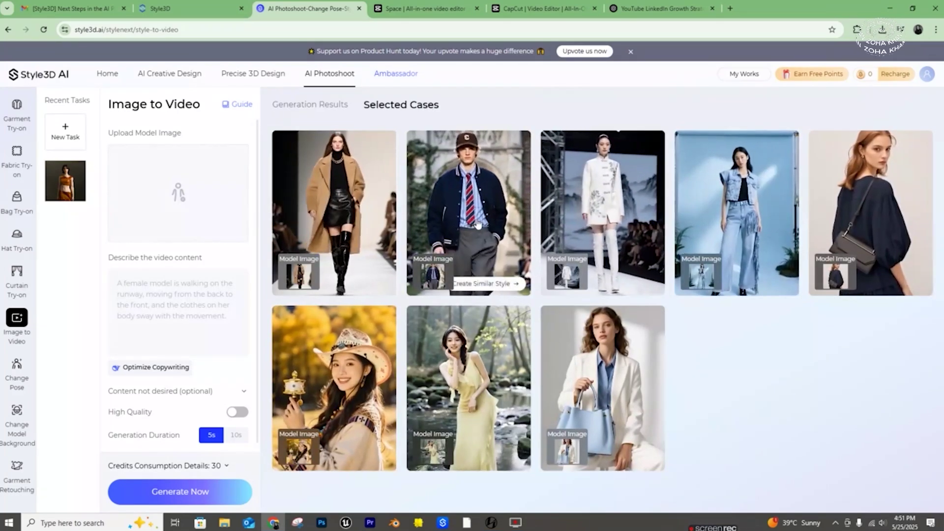
click(483, 281)
click(243, 150)
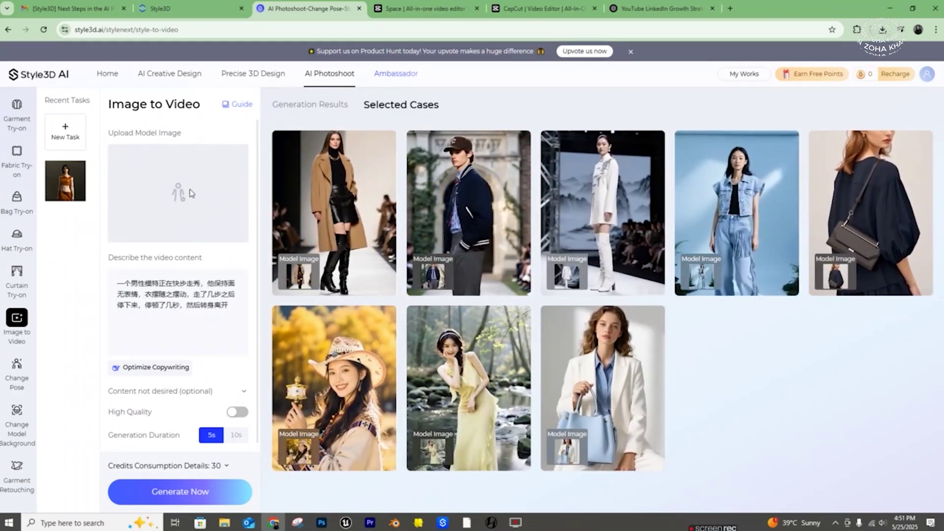
Step: Upload the image style tutorial_1 as the model image for the video
click(182, 191)
click(364, 79)
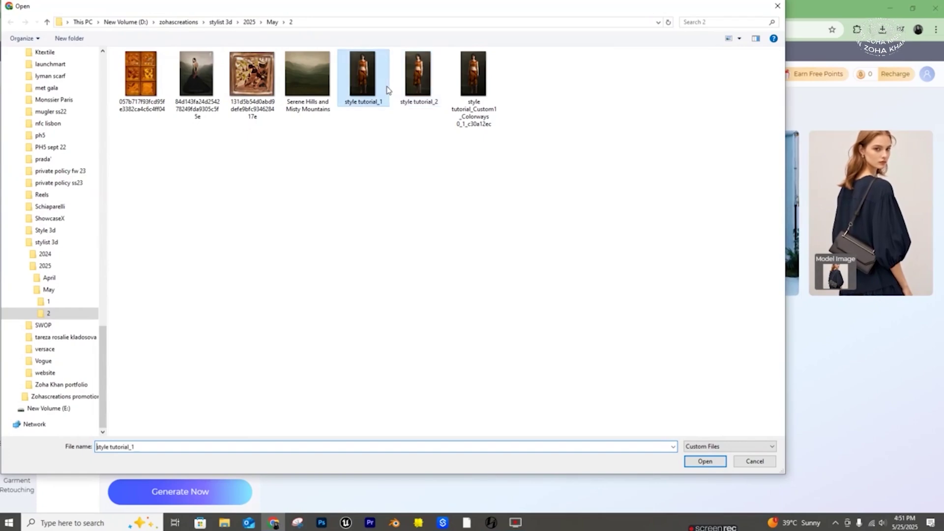
click(705, 463)
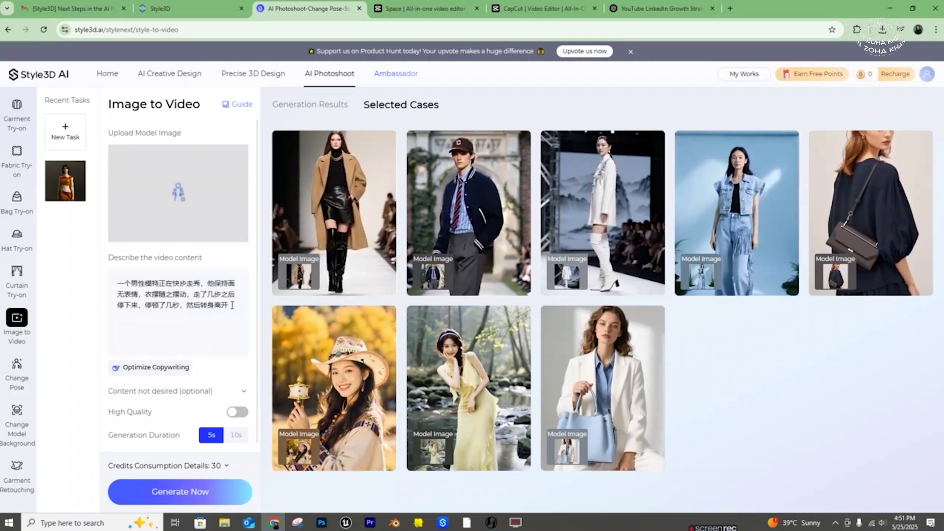
scroll(205, 384, down, 1)
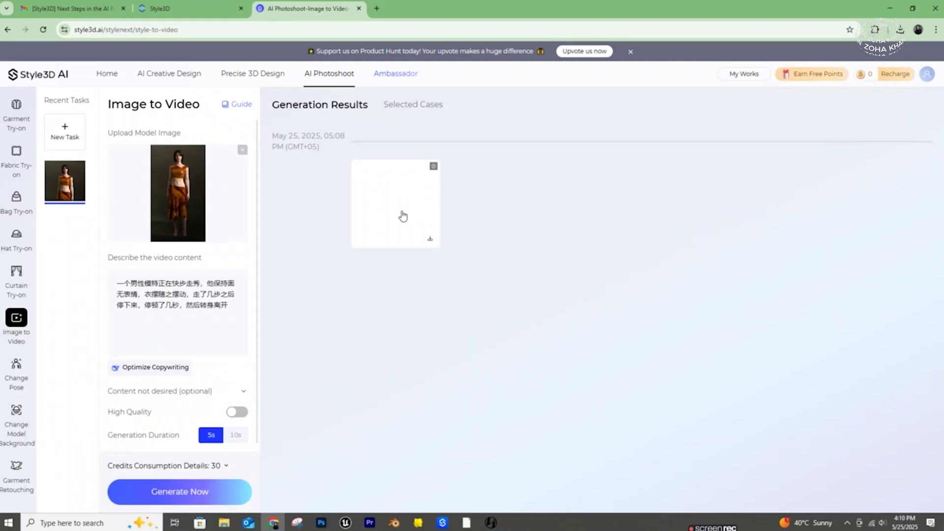
Step: Open the generated video and play it beside the source image to check the model's movement
click(403, 217)
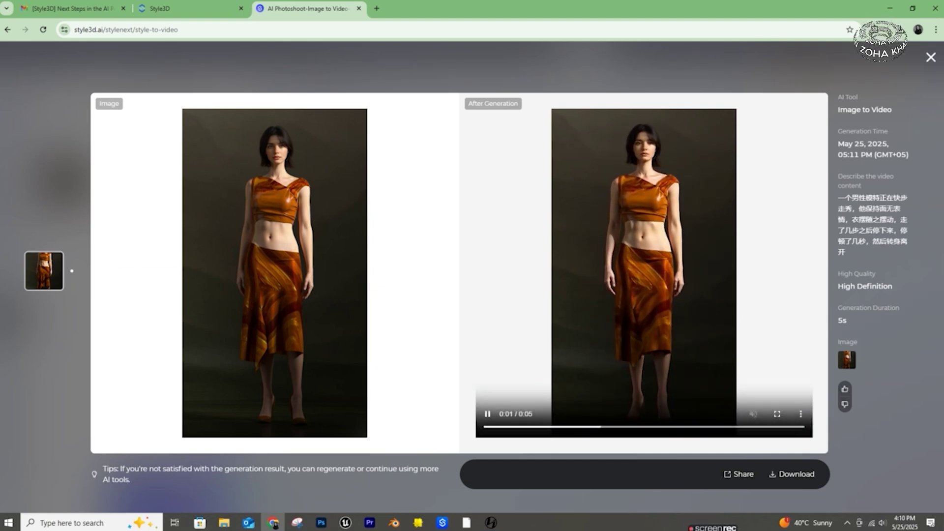
click(274, 523)
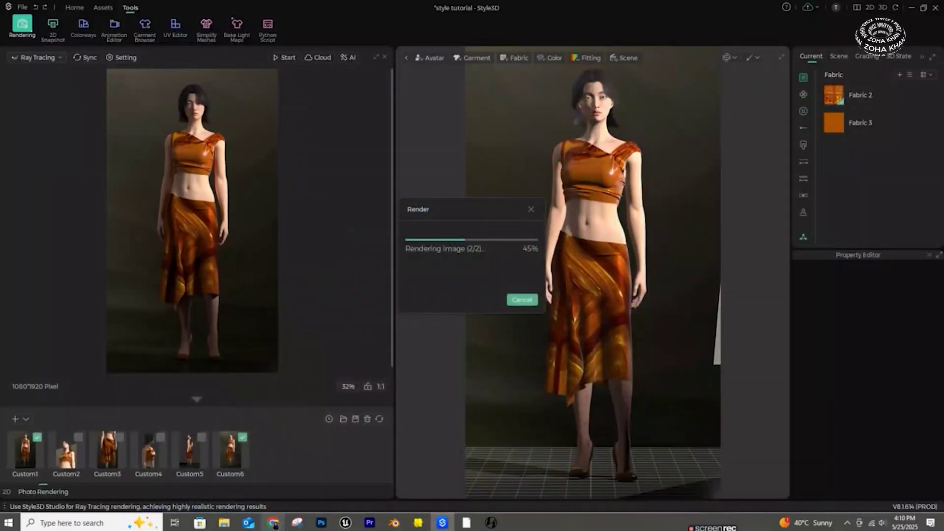
click(274, 524)
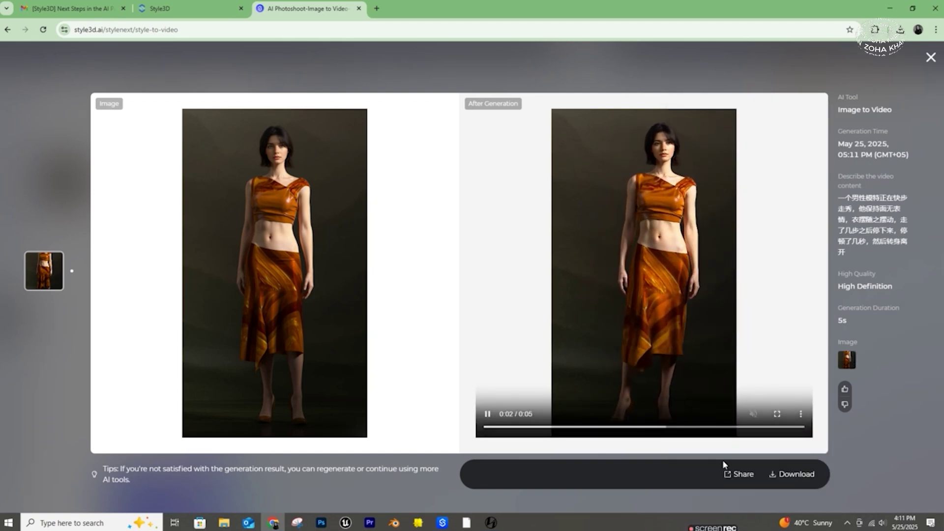
mouse_move(720, 525)
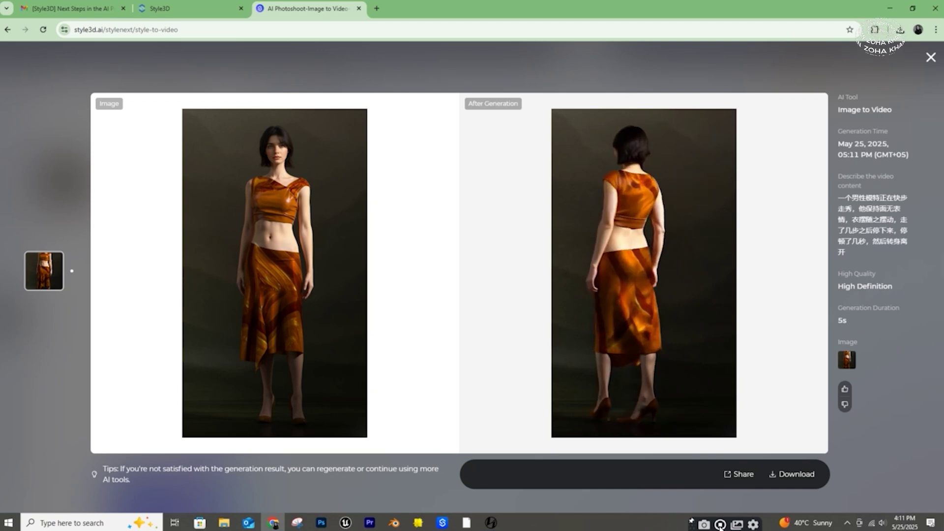